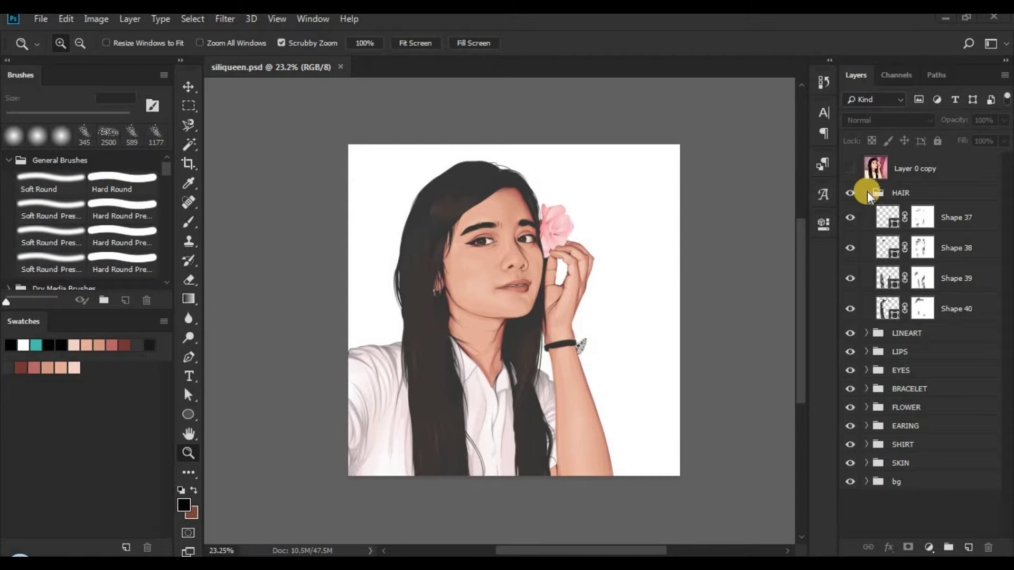
- Collapse HAIR, flash Layer 0 copy on and off, and zoom in on the cheek
{"action": "left_click", "coordinate": [867, 192]}
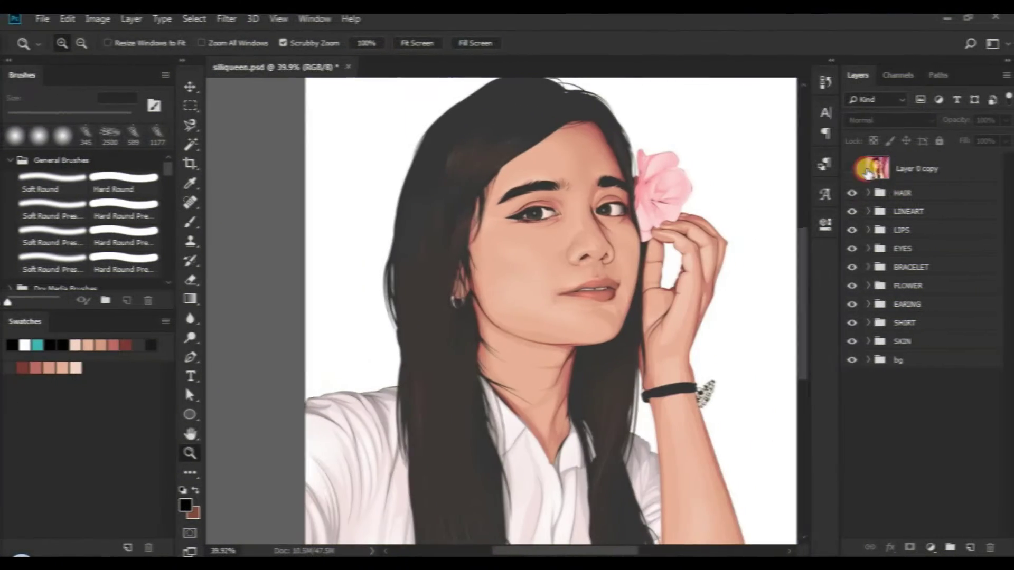
{"action": "left_click", "coordinate": [848, 169]}
{"action": "left_click", "coordinate": [850, 169]}
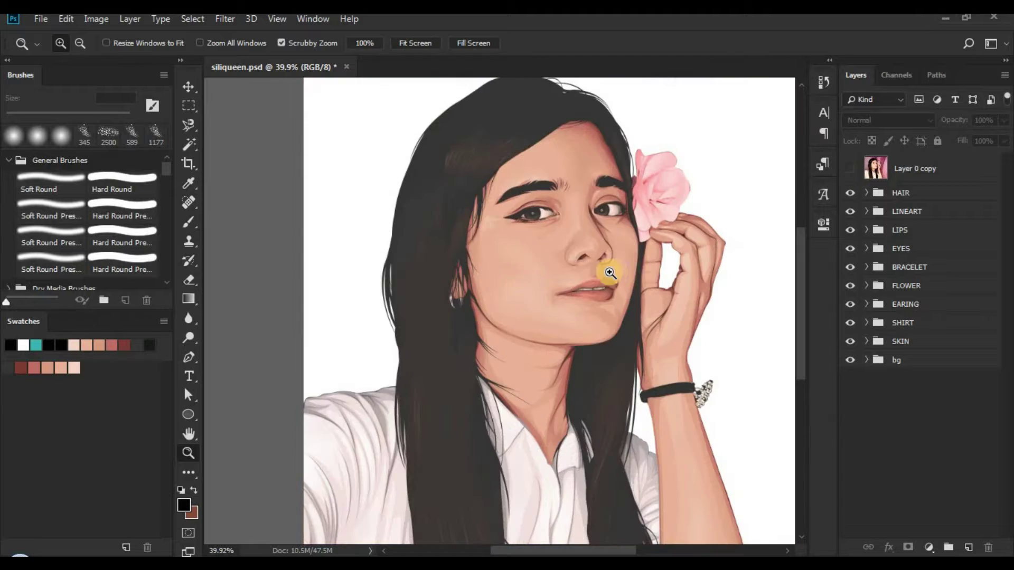
{"action": "left_click_drag", "start_coordinate": [606, 271], "coordinate": [612, 271]}
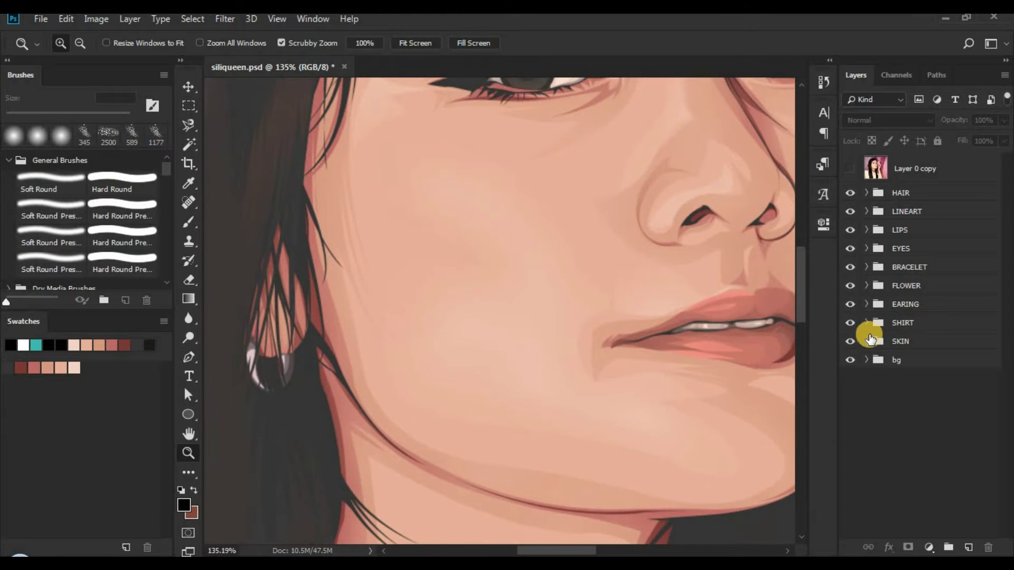
- Expand SKIN and soft-brush Shape 12's mask around the cheek and chin
{"action": "left_click", "coordinate": [867, 341]}
{"action": "left_click", "coordinate": [934, 457]}
{"action": "key", "text": "b"}
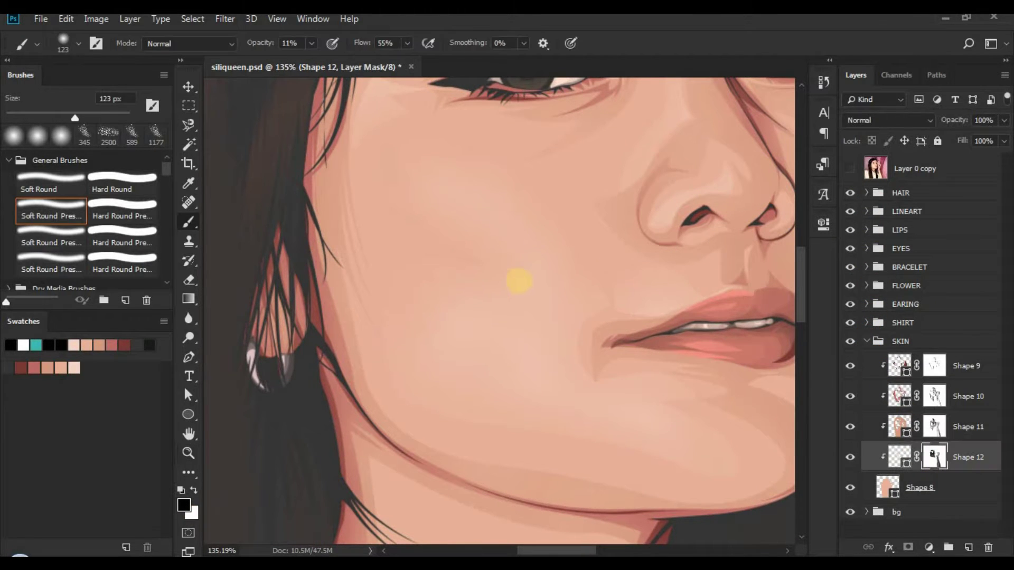
{"action": "scroll", "coordinate": [549, 321], "scroll_direction": "right", "scroll_amount": 1}
{"action": "left_click_drag", "start_coordinate": [594, 313], "coordinate": [576, 312]}
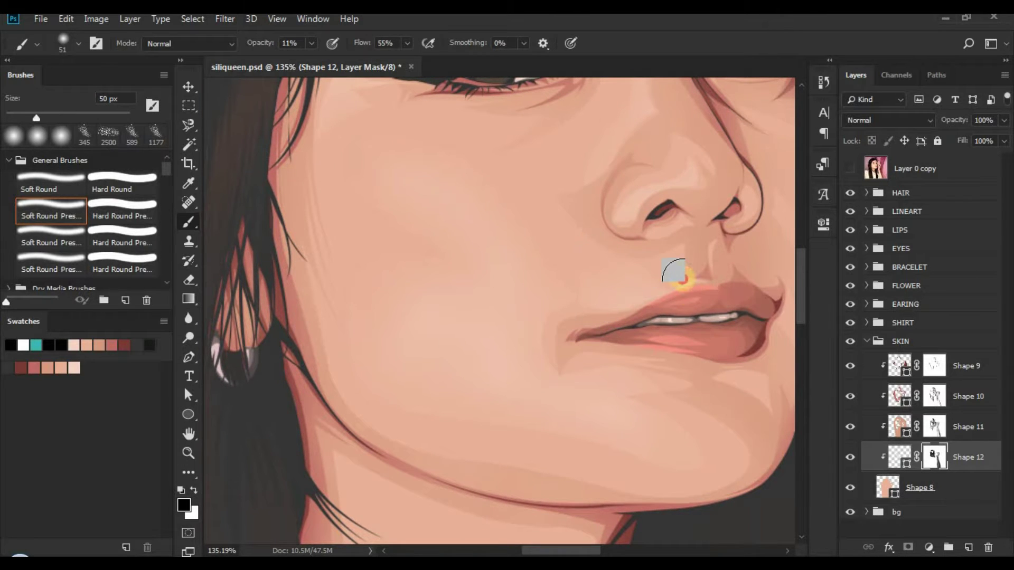
{"action": "left_click_drag", "start_coordinate": [400, 273], "coordinate": [377, 308]}
{"action": "left_click_drag", "start_coordinate": [424, 211], "coordinate": [434, 229]}
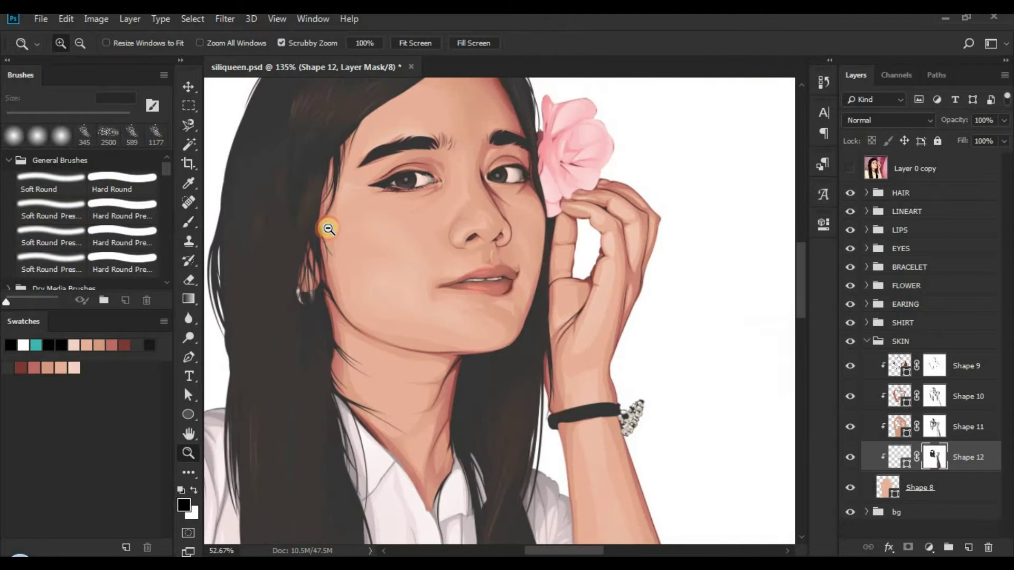
{"action": "left_click_drag", "start_coordinate": [304, 220], "coordinate": [424, 327]}
{"action": "left_click_drag", "start_coordinate": [420, 272], "coordinate": [428, 275]}
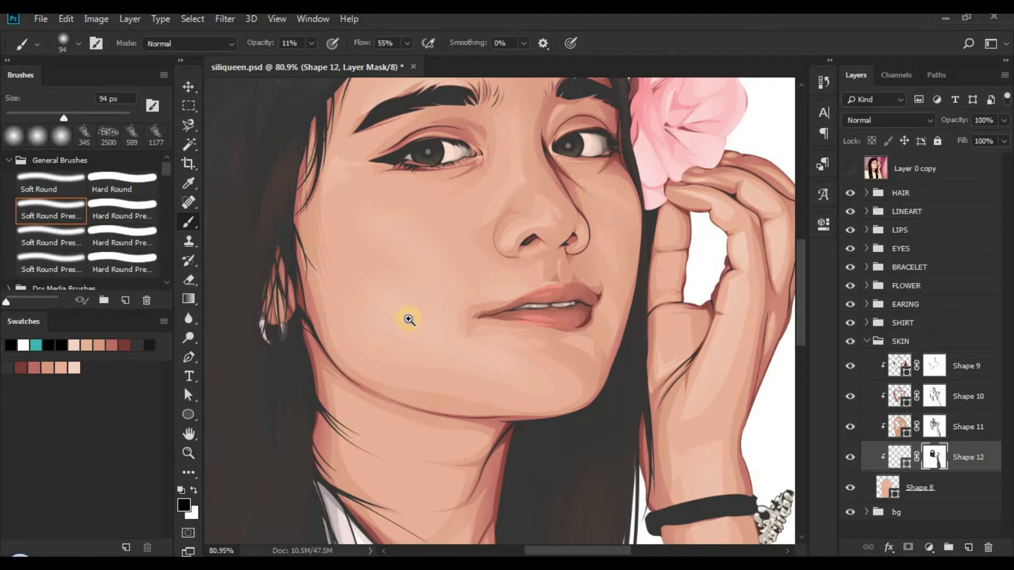
{"action": "left_click_drag", "start_coordinate": [409, 320], "coordinate": [396, 318]}
{"action": "mouse_move", "coordinate": [491, 417]}
{"action": "left_mouse_down"}
{"action": "mouse_move", "coordinate": [509, 347]}
{"action": "mouse_move", "coordinate": [471, 313]}
{"action": "left_mouse_up"}
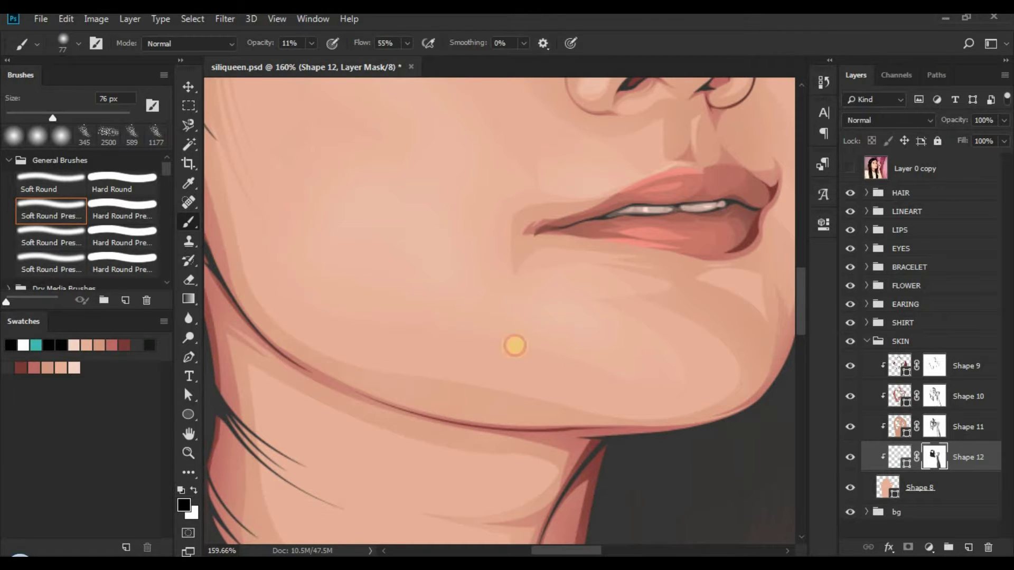
{"action": "key", "text": "z"}
{"action": "mouse_move", "coordinate": [515, 346]}
{"action": "left_mouse_down"}
{"action": "mouse_move", "coordinate": [421, 329]}
{"action": "mouse_move", "coordinate": [548, 345]}
{"action": "mouse_move", "coordinate": [586, 316]}
{"action": "left_mouse_up"}
- Paint Shape 11's mask to soften the shading below the lower lip
{"action": "left_click", "coordinate": [935, 426]}
{"action": "key", "text": "b"}
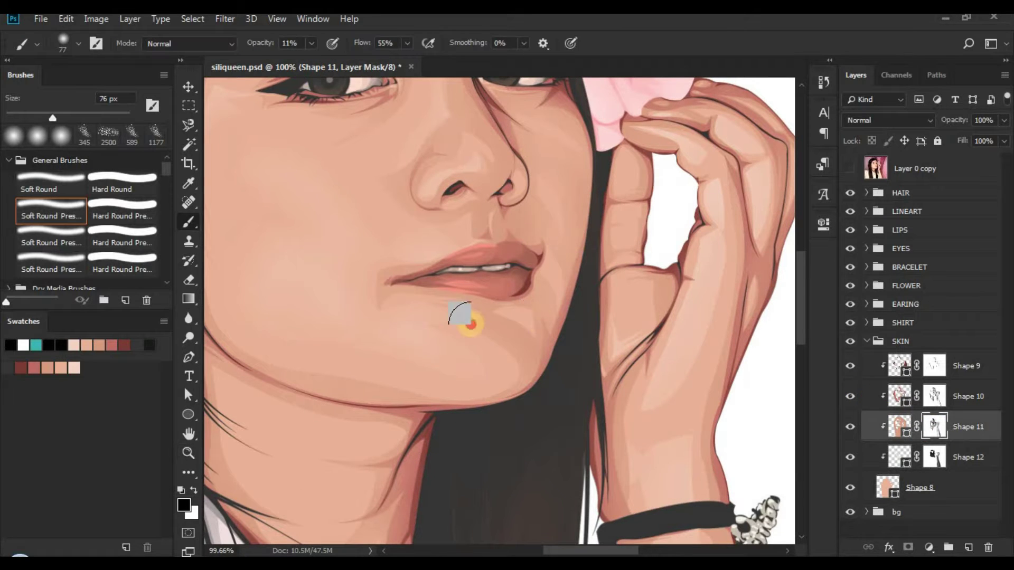
{"action": "left_click_drag", "start_coordinate": [470, 323], "coordinate": [518, 307]}
{"action": "key", "text": "z"}
{"action": "left_click_drag", "start_coordinate": [462, 325], "coordinate": [431, 317]}
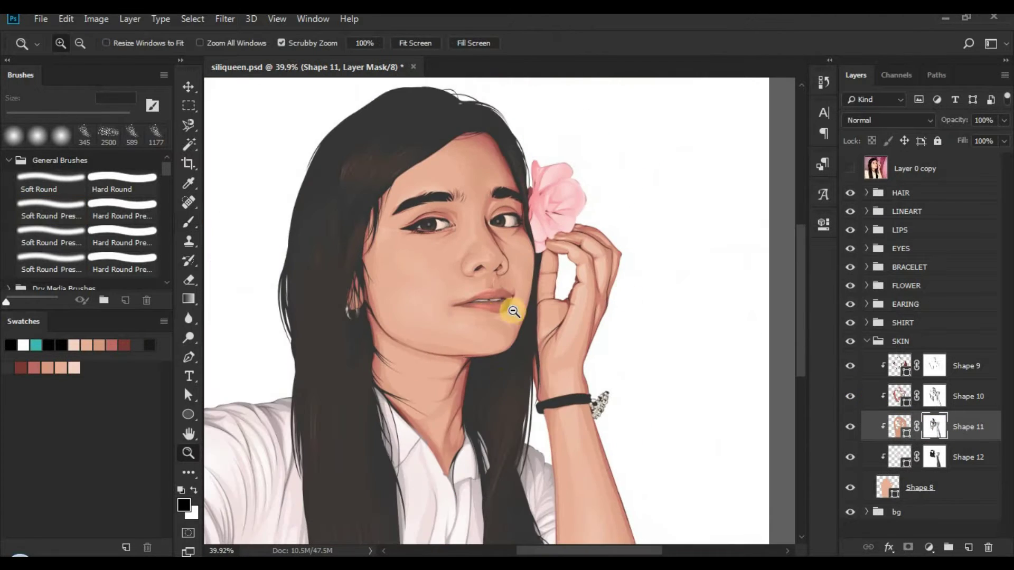
{"action": "left_click_drag", "start_coordinate": [513, 312], "coordinate": [622, 294]}
- Blend the mouth-corner shading on Shape 9's mask with a small 22 px brush
{"action": "left_click", "coordinate": [933, 365]}
{"action": "key", "text": "b"}
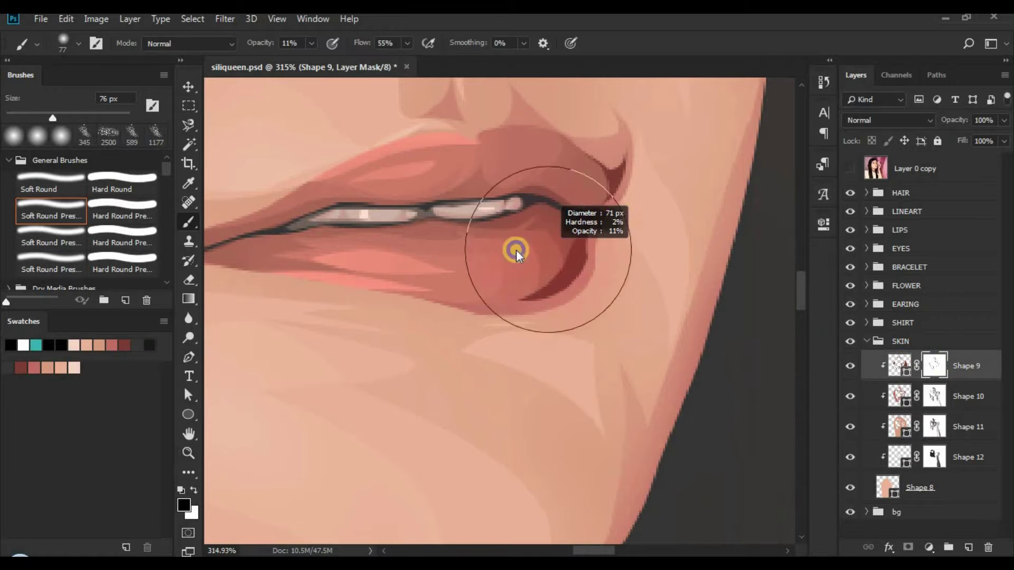
{"action": "left_click_drag", "start_coordinate": [516, 250], "coordinate": [501, 250]}
{"action": "left_click", "coordinate": [624, 201]}
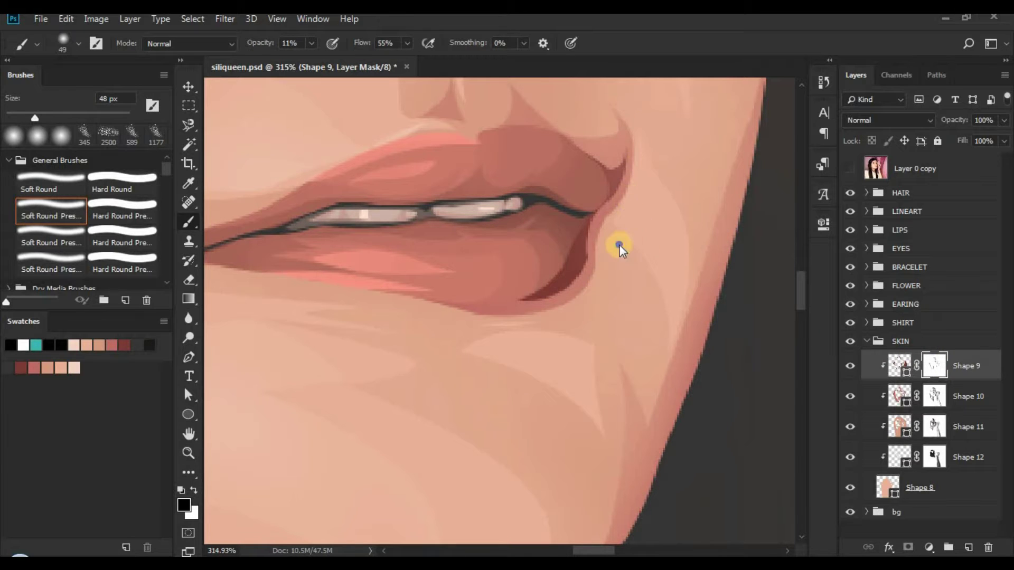
{"action": "left_click_drag", "start_coordinate": [619, 245], "coordinate": [607, 245]}
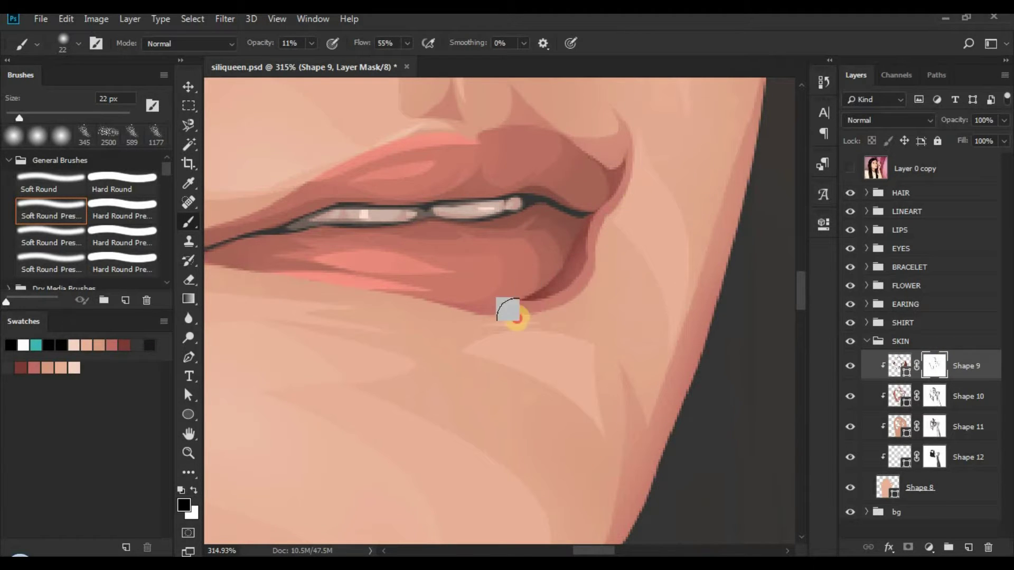
{"action": "left_click_drag", "start_coordinate": [516, 317], "coordinate": [593, 220]}
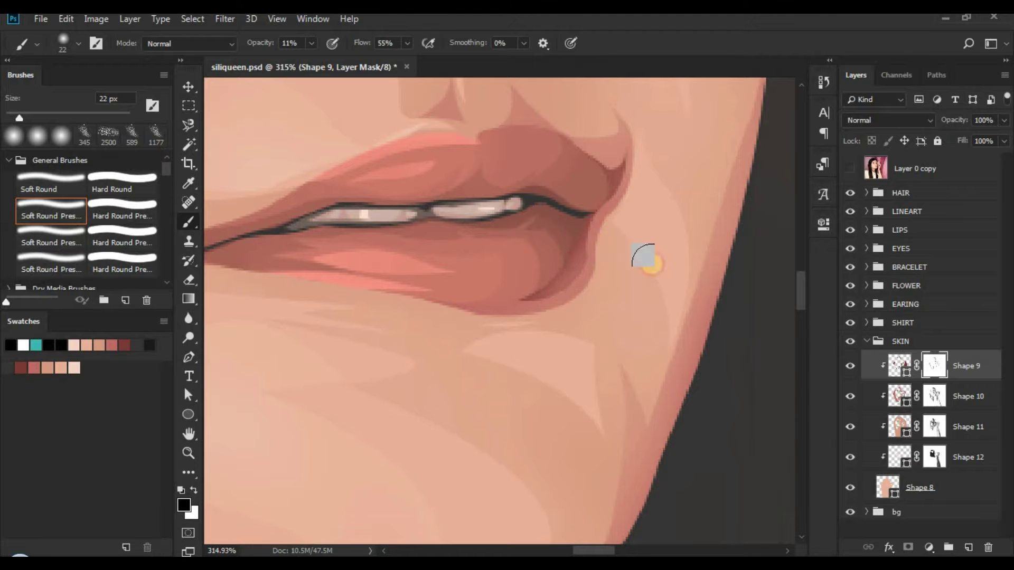
{"action": "key", "text": "z"}
{"action": "mouse_move", "coordinate": [581, 303]}
{"action": "left_mouse_down"}
{"action": "mouse_move", "coordinate": [497, 299]}
{"action": "mouse_move", "coordinate": [478, 310]}
{"action": "left_mouse_up"}
- Toggle the original photo off and inspect the face, eyes and flower up close
{"action": "left_click", "coordinate": [852, 169]}
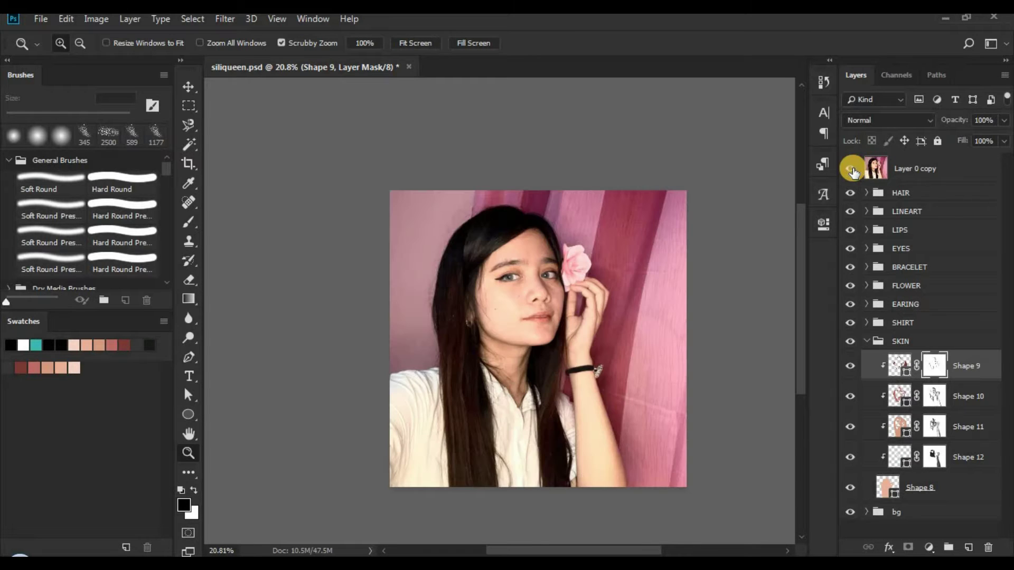
{"action": "left_click", "coordinate": [851, 169]}
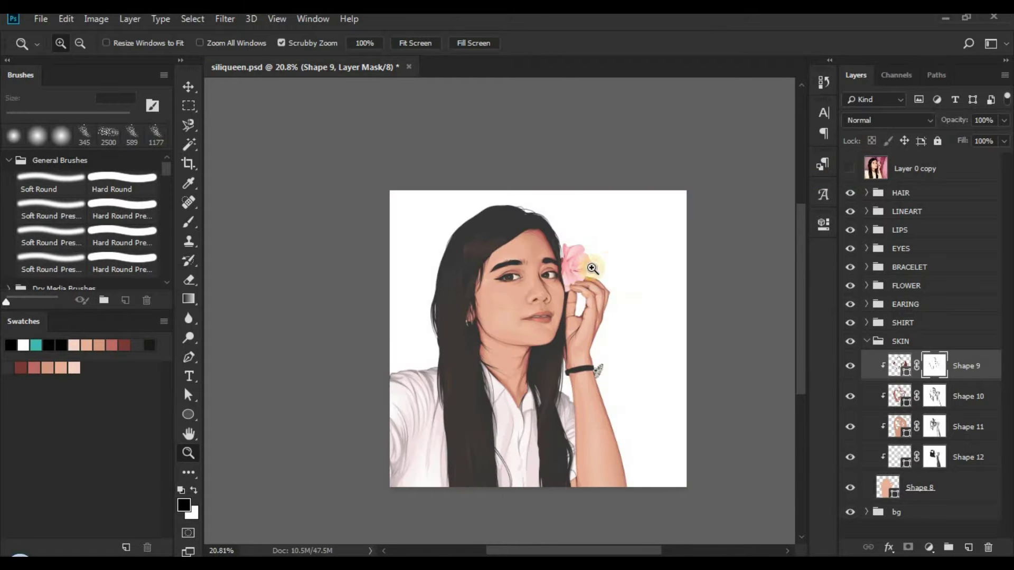
{"action": "mouse_move", "coordinate": [592, 269]}
{"action": "left_mouse_down"}
{"action": "mouse_move", "coordinate": [611, 264]}
{"action": "mouse_move", "coordinate": [595, 410]}
{"action": "left_mouse_up"}
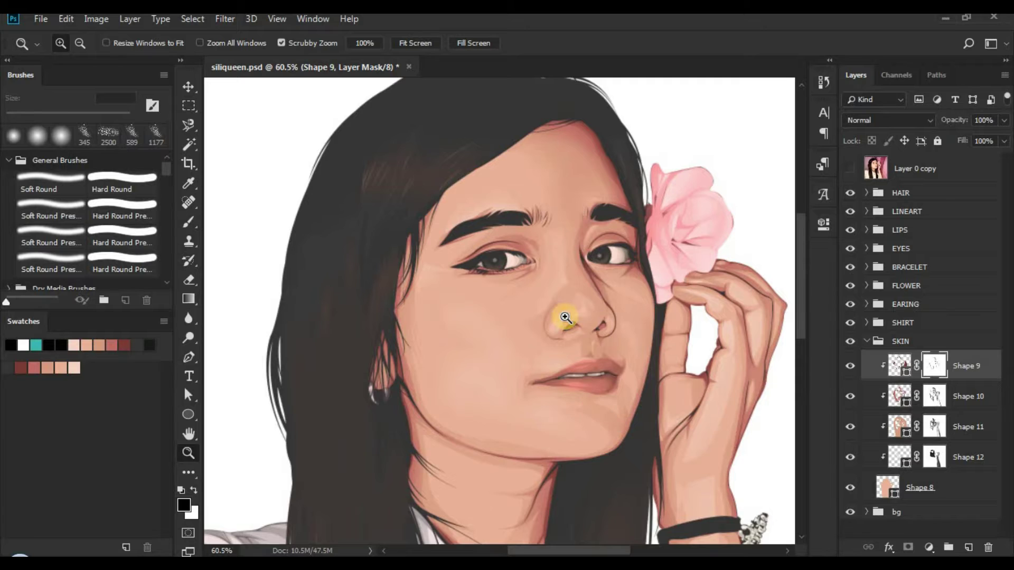
{"action": "left_click_drag", "start_coordinate": [565, 317], "coordinate": [682, 253]}
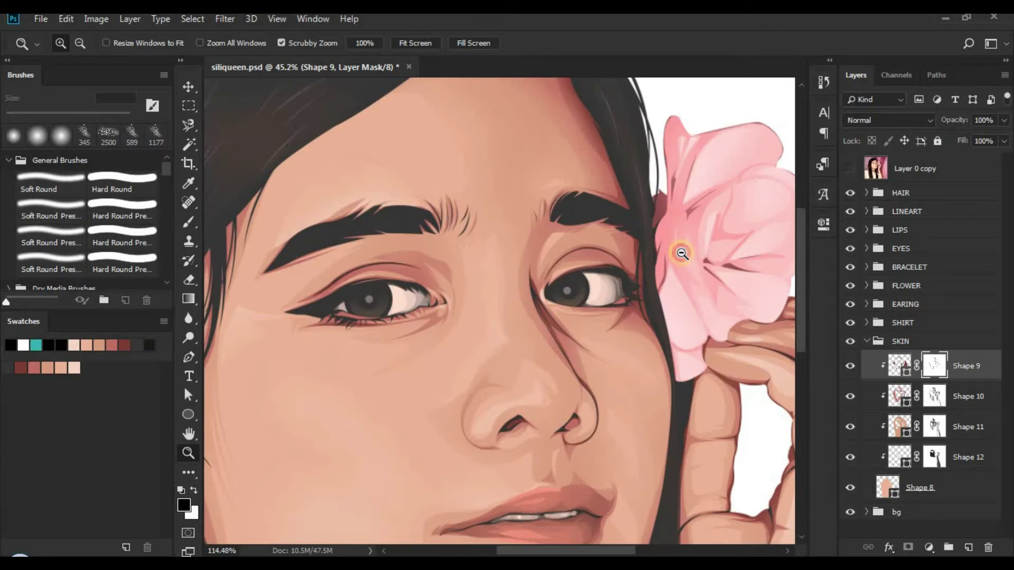
{"action": "left_click_drag", "start_coordinate": [620, 255], "coordinate": [559, 351]}
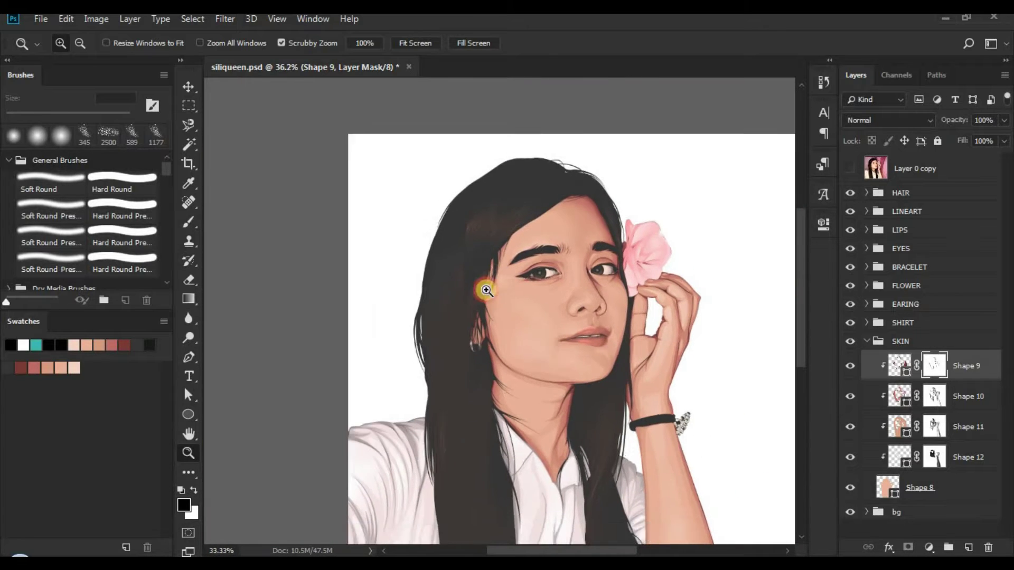
{"action": "mouse_move", "coordinate": [475, 226]}
{"action": "left_mouse_down"}
{"action": "mouse_move", "coordinate": [476, 312]}
{"action": "mouse_move", "coordinate": [499, 309]}
{"action": "left_mouse_up"}
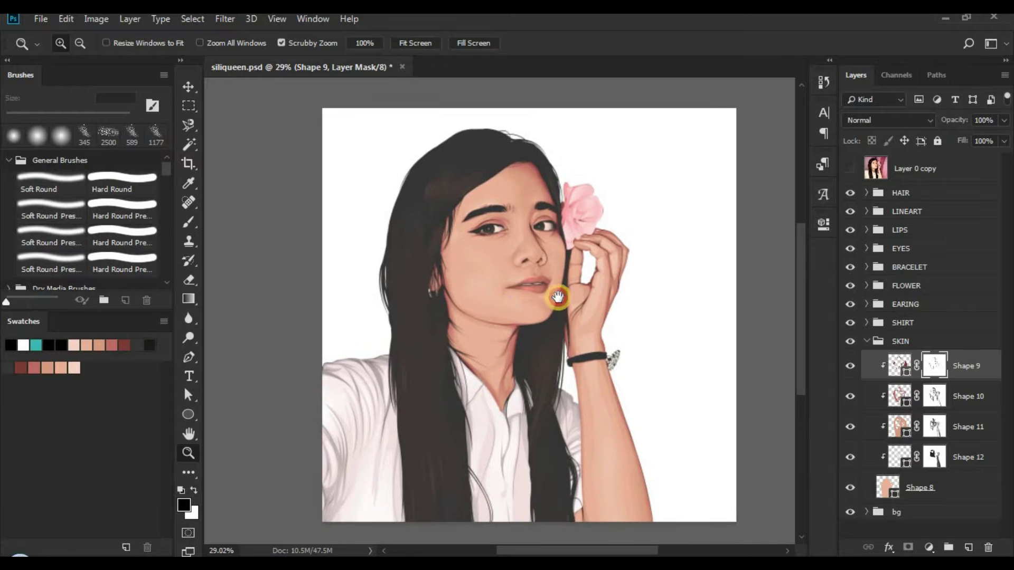
{"action": "left_click_drag", "start_coordinate": [587, 324], "coordinate": [612, 323]}
- Collapse SKIN, peek inside HAIR, and add a new empty Layer 1
{"action": "left_click", "coordinate": [867, 341]}
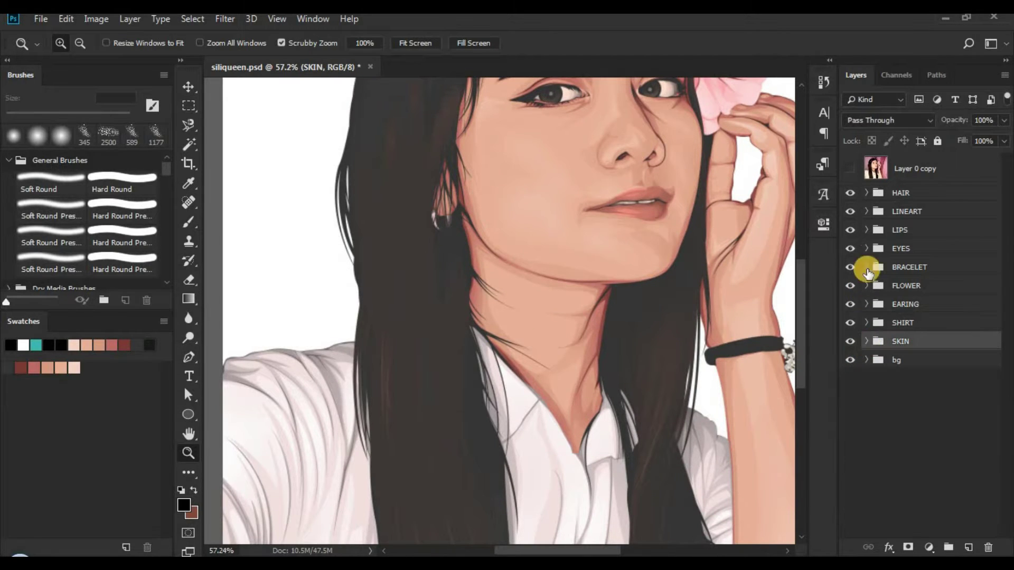
{"action": "left_click", "coordinate": [866, 193]}
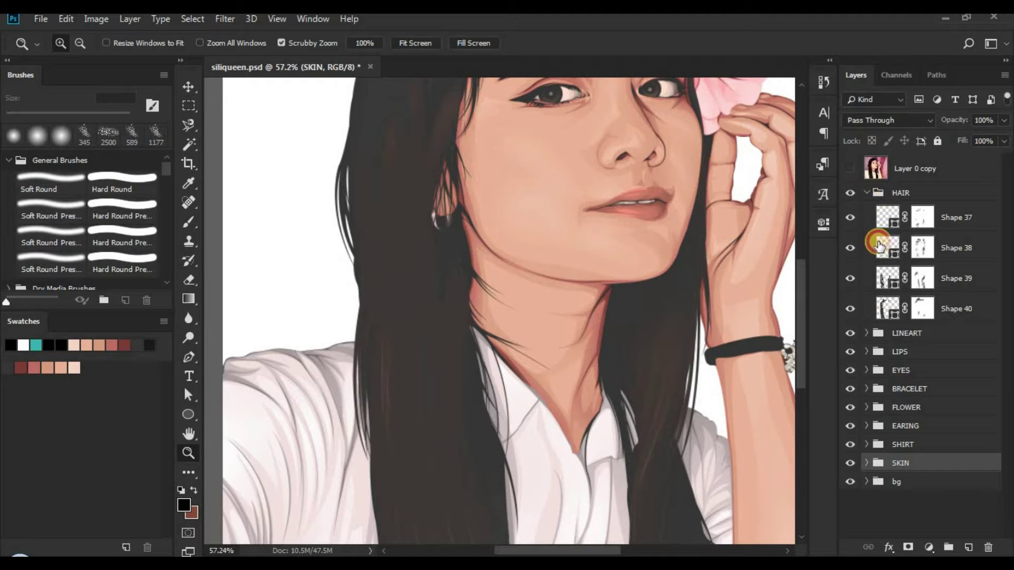
{"action": "left_click", "coordinate": [867, 193]}
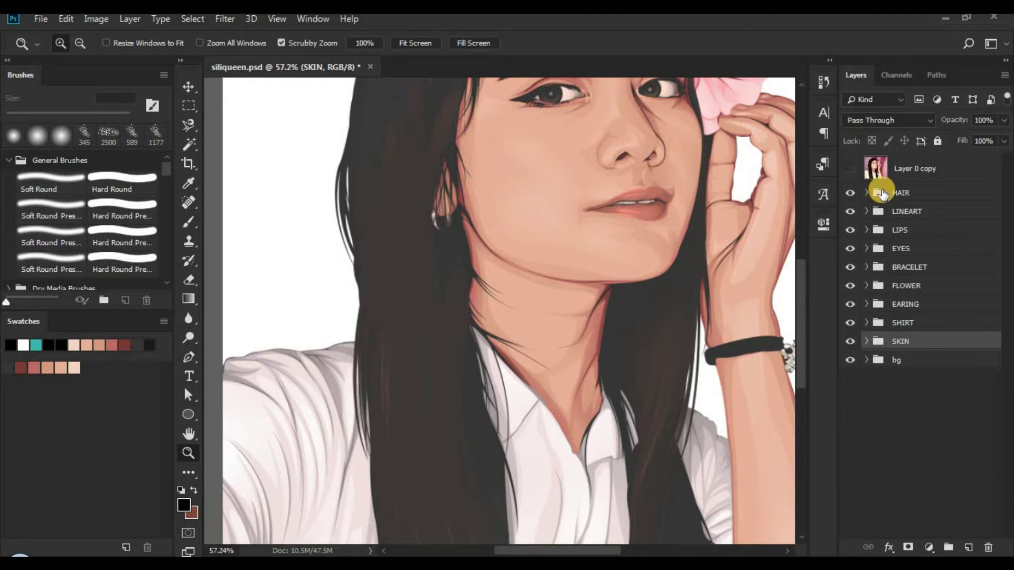
{"action": "left_click", "coordinate": [967, 548]}
- Undo the empty Layer 1 and move the visible photo layer beneath the SKIN group
{"action": "key", "text": "p"}
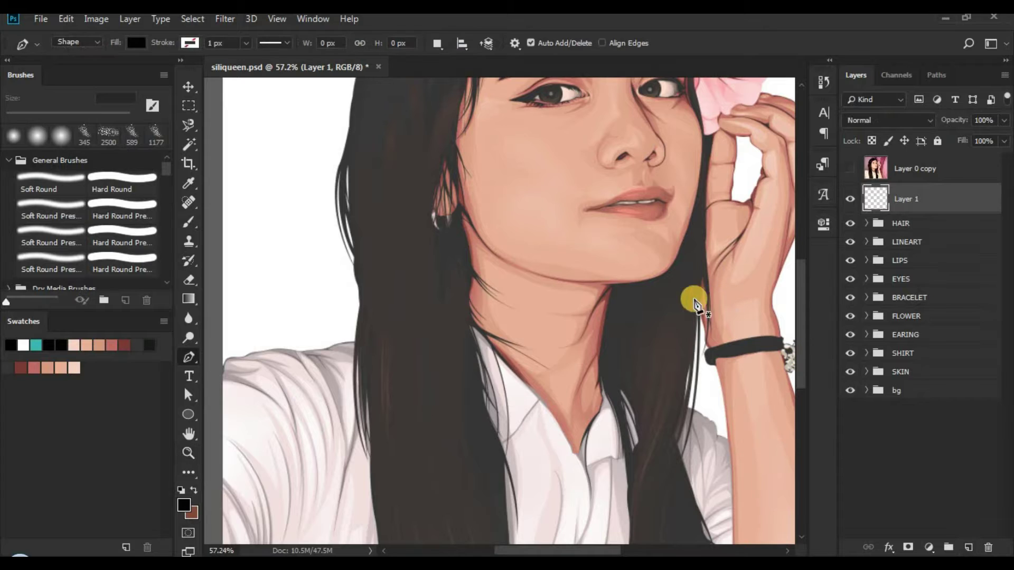
{"action": "left_click_drag", "start_coordinate": [610, 317], "coordinate": [599, 336]}
{"action": "key", "text": "ctrl+z"}
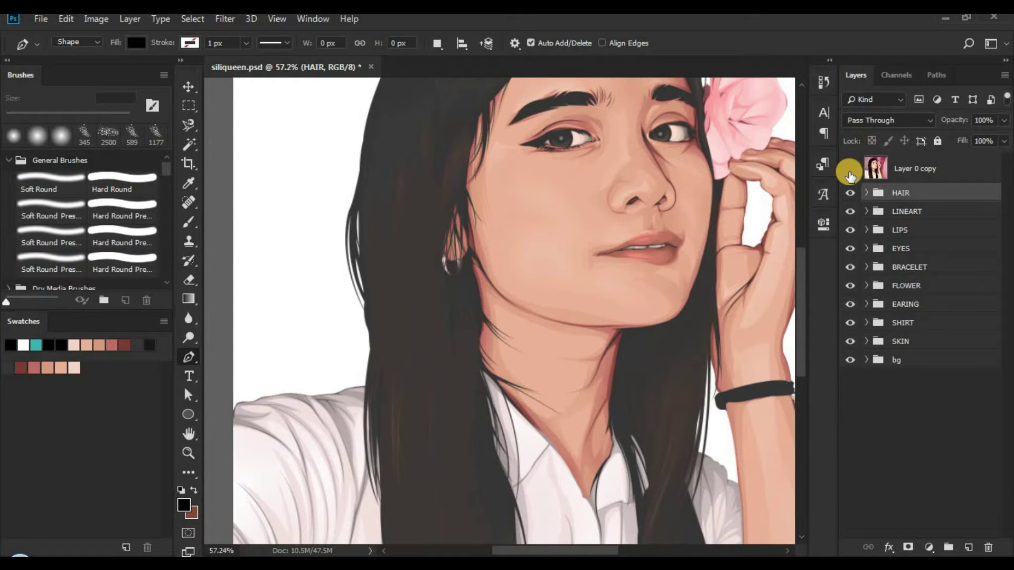
{"action": "left_click", "coordinate": [849, 171]}
{"action": "left_click_drag", "start_coordinate": [900, 167], "coordinate": [905, 338]}
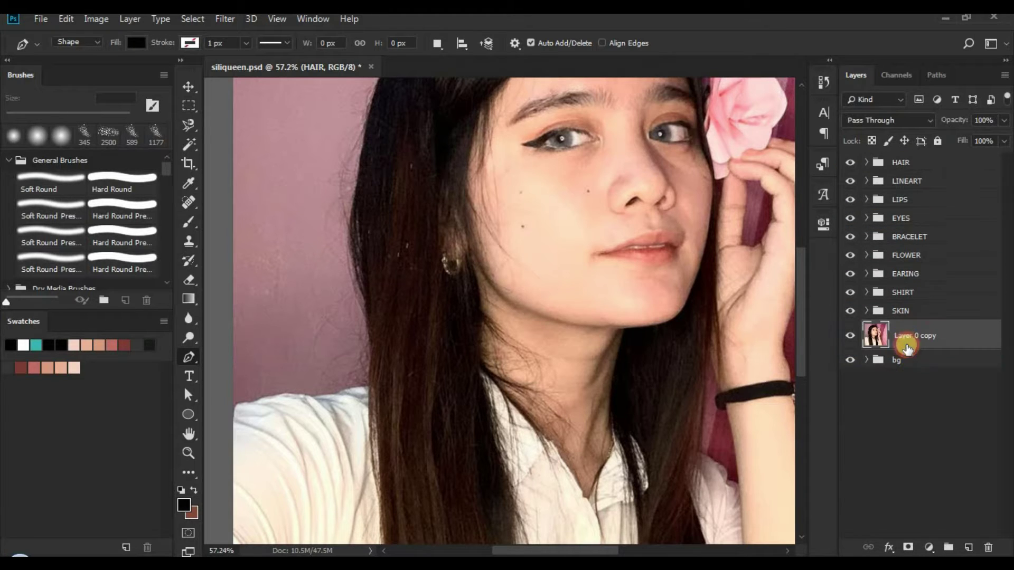
- Pan to the top of the head and place a new hair strand's first point
{"action": "left_click_drag", "start_coordinate": [502, 211], "coordinate": [444, 274]}
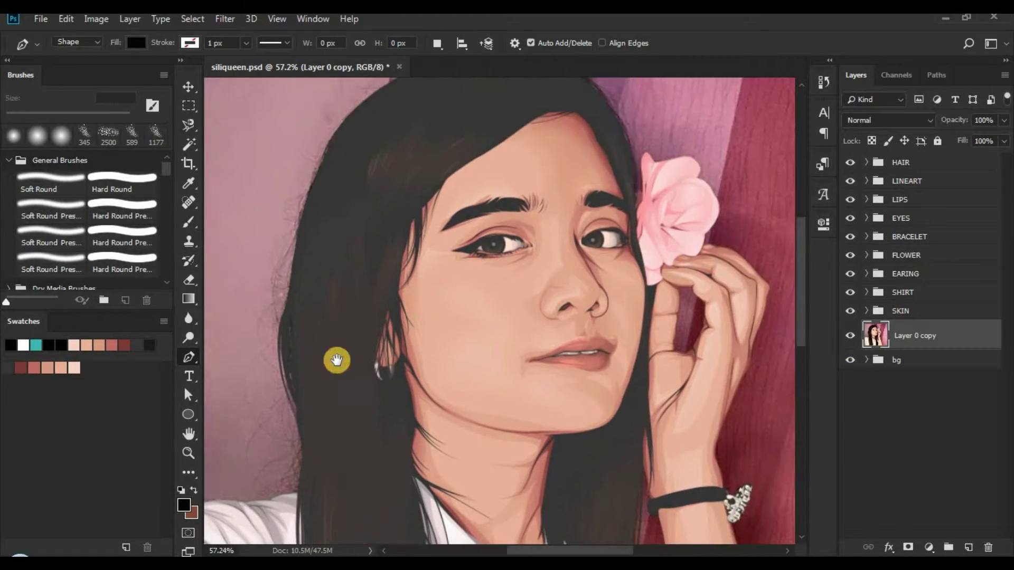
{"action": "scroll", "coordinate": [373, 245], "scroll_direction": "down", "scroll_amount": 2}
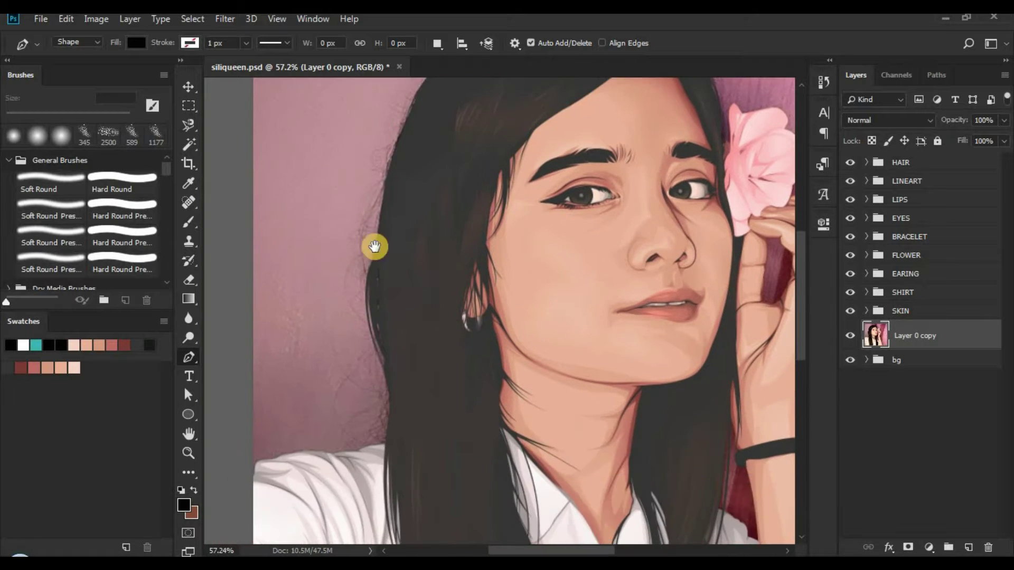
{"action": "scroll", "coordinate": [448, 297], "scroll_direction": "down", "scroll_amount": 6}
{"action": "scroll", "coordinate": [528, 264], "scroll_direction": "down", "scroll_amount": 4}
{"action": "scroll", "coordinate": [458, 229], "scroll_direction": "up", "scroll_amount": 6}
{"action": "scroll", "coordinate": [457, 228], "scroll_direction": "left", "scroll_amount": 4}
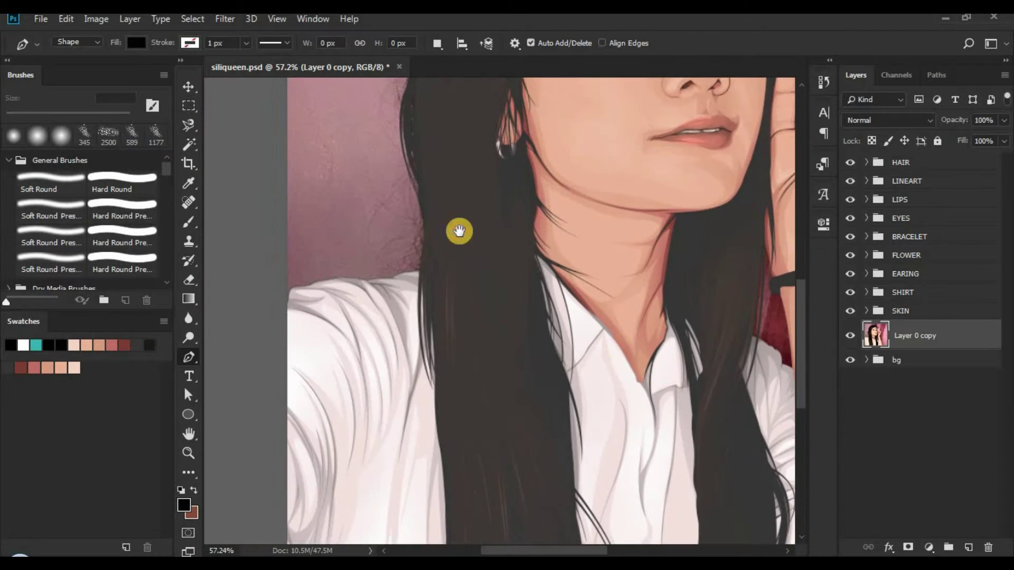
{"action": "scroll", "coordinate": [446, 204], "scroll_direction": "up", "scroll_amount": 1}
{"action": "scroll", "coordinate": [467, 167], "scroll_direction": "up", "scroll_amount": 1}
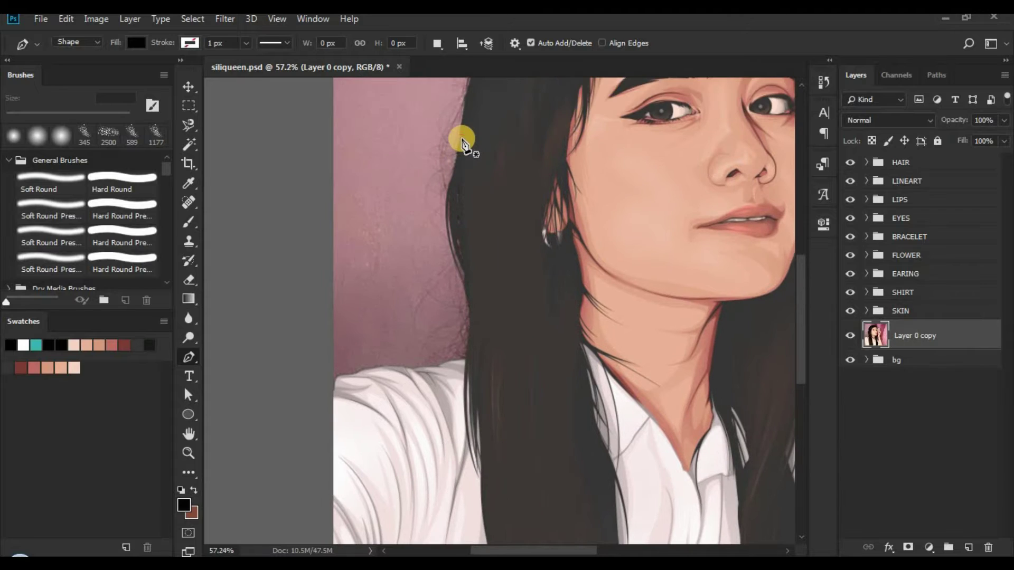
{"action": "left_click", "coordinate": [461, 138]}
- Draw the first curved strand down the hair's left edge onto the shoulder
{"action": "mouse_move", "coordinate": [459, 267]}
{"action": "left_mouse_down"}
{"action": "mouse_move", "coordinate": [465, 327]}
{"action": "mouse_move", "coordinate": [437, 359]}
{"action": "left_mouse_up"}
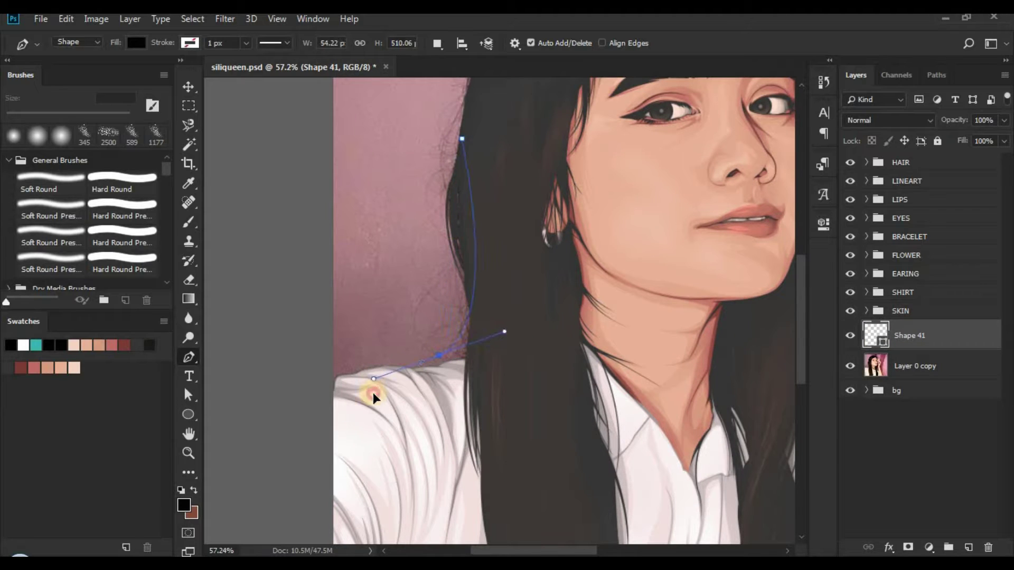
{"action": "left_click_drag", "start_coordinate": [373, 396], "coordinate": [374, 393]}
{"action": "left_click", "coordinate": [433, 355]}
{"action": "left_click", "coordinate": [436, 375]}
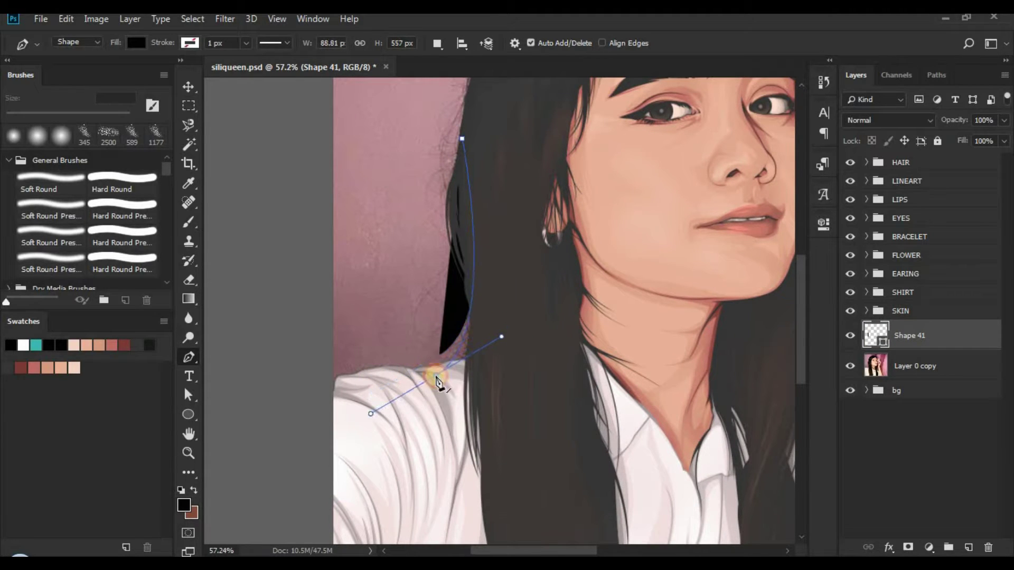
{"action": "left_click_drag", "start_coordinate": [898, 335], "coordinate": [895, 379]}
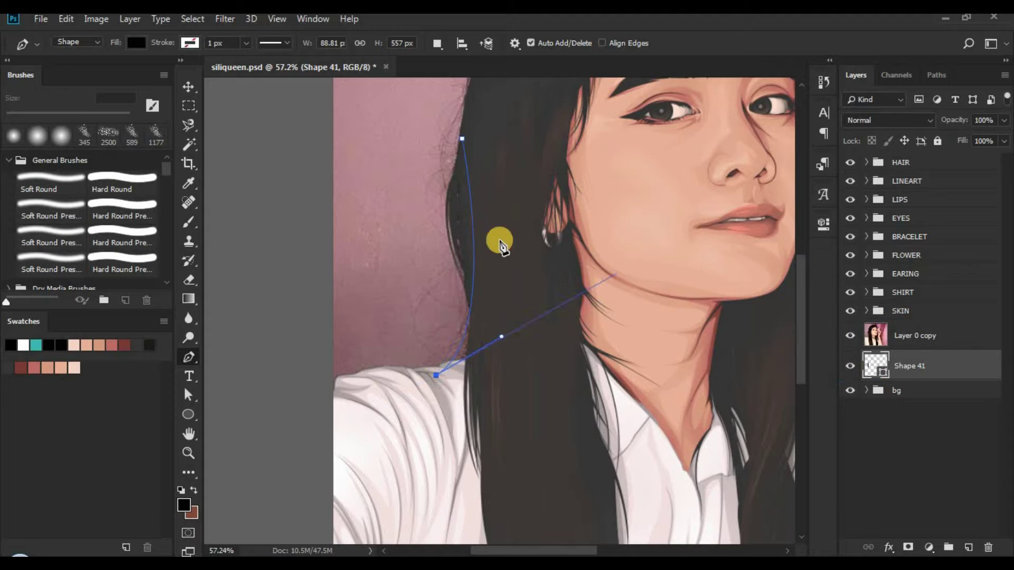
{"action": "mouse_move", "coordinate": [465, 132]}
{"action": "left_mouse_down"}
{"action": "mouse_move", "coordinate": [483, 168]}
{"action": "mouse_move", "coordinate": [508, 351]}
{"action": "left_mouse_up"}
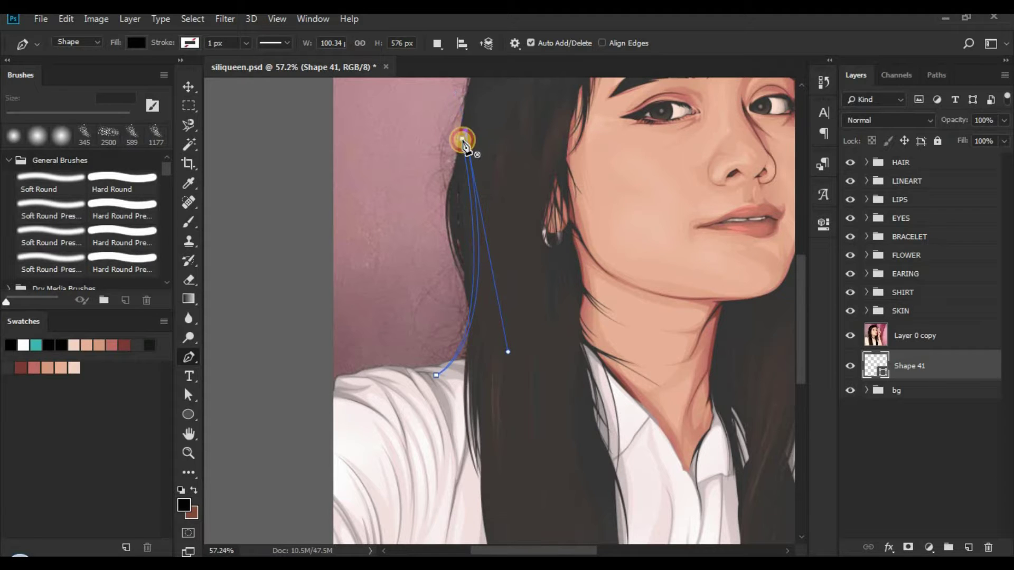
- Fill the strand shape with dark grey #353535
{"action": "left_click", "coordinate": [850, 344]}
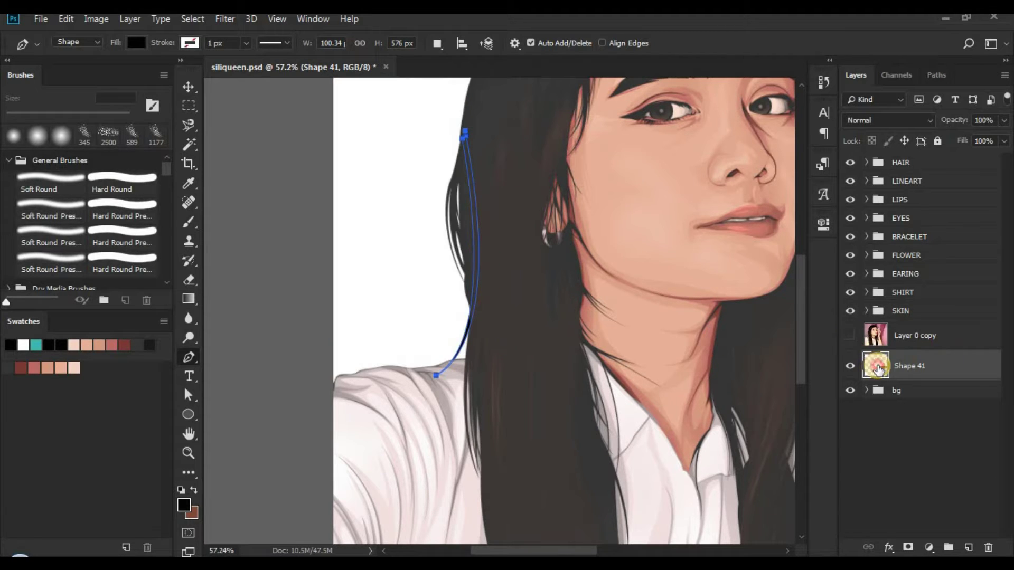
{"action": "double_click", "coordinate": [875, 368]}
{"action": "left_click", "coordinate": [48, 345]}
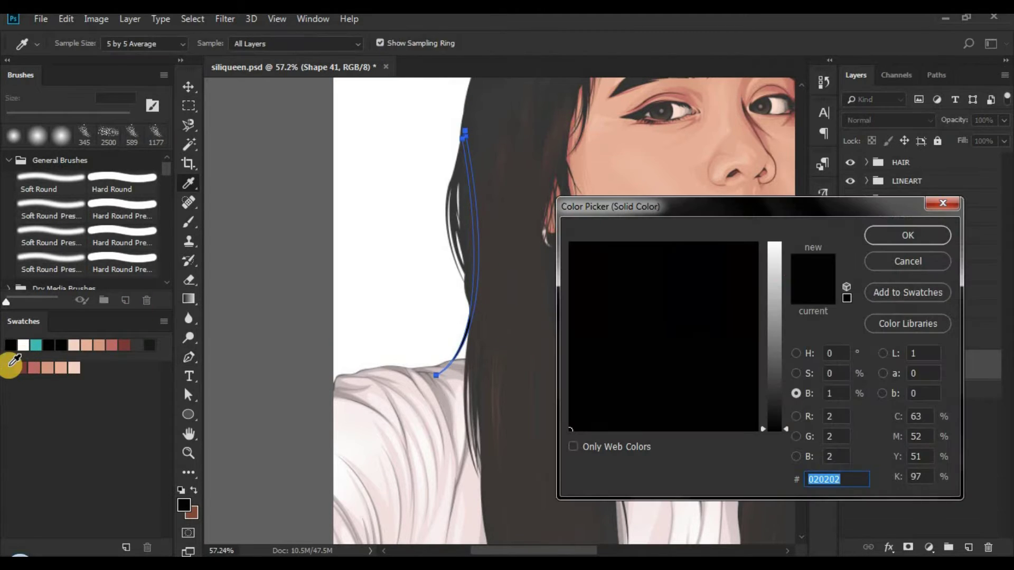
{"action": "left_click", "coordinate": [939, 247]}
- Undo the stray separate strand and set path operations to Combine Shapes
{"action": "left_click", "coordinate": [472, 221]}
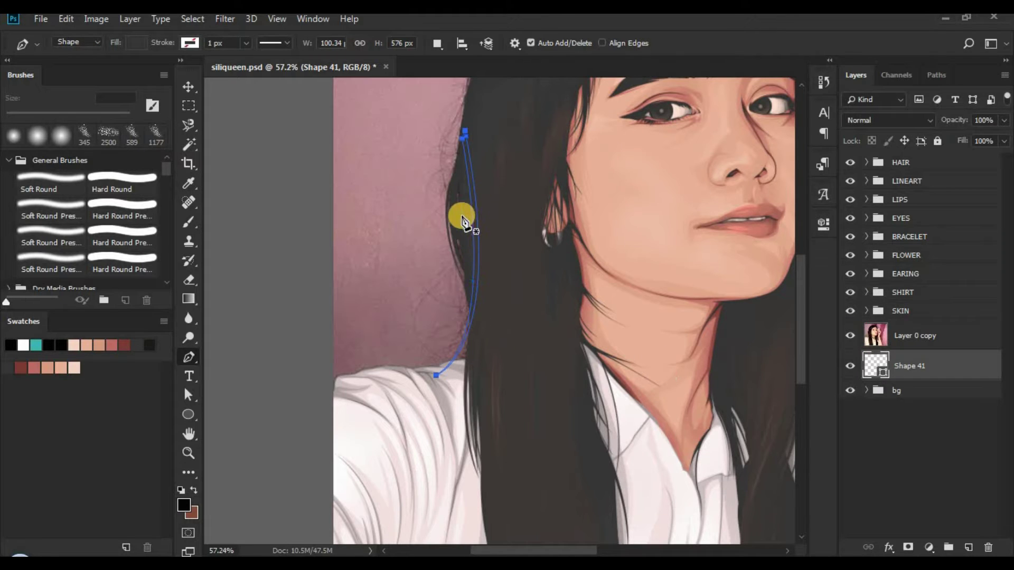
{"action": "left_click_drag", "start_coordinate": [499, 188], "coordinate": [364, 418]}
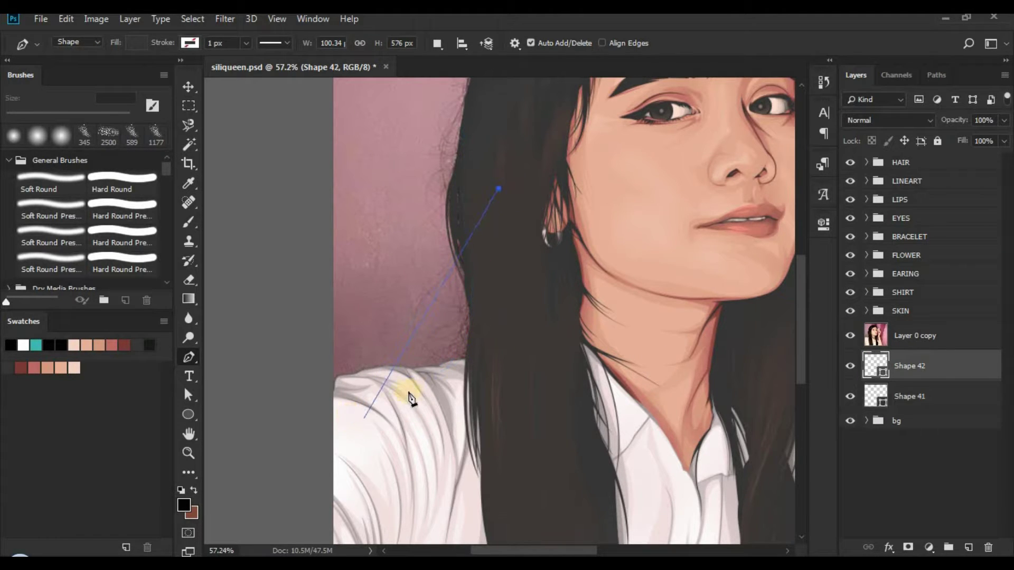
{"action": "key", "text": "ctrl+z"}
{"action": "left_click", "coordinate": [437, 44]}
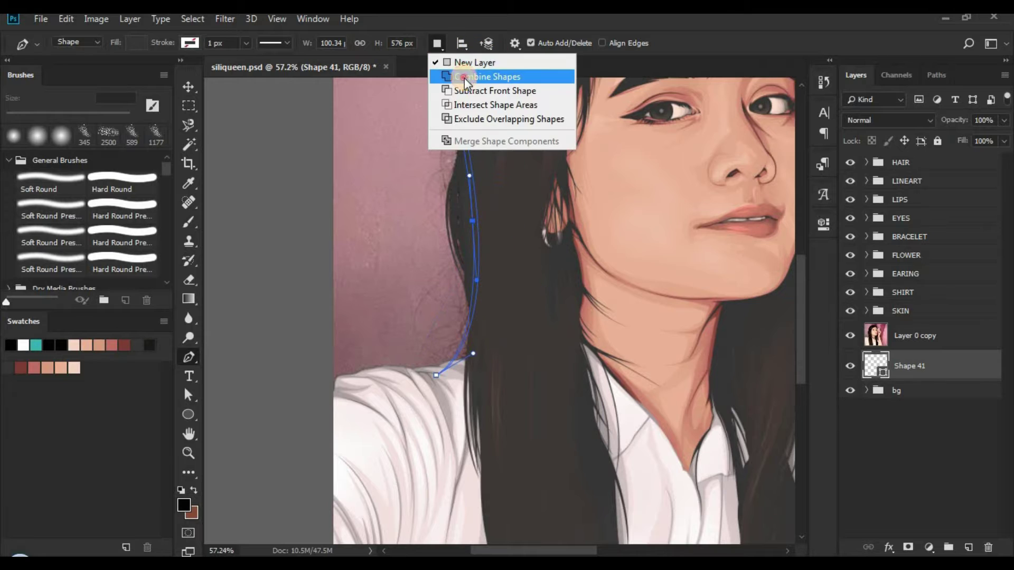
{"action": "left_click", "coordinate": [478, 75]}
- Draw more strands from the top of the hair to the shoulder and toward the ear
{"action": "left_click", "coordinate": [485, 123]}
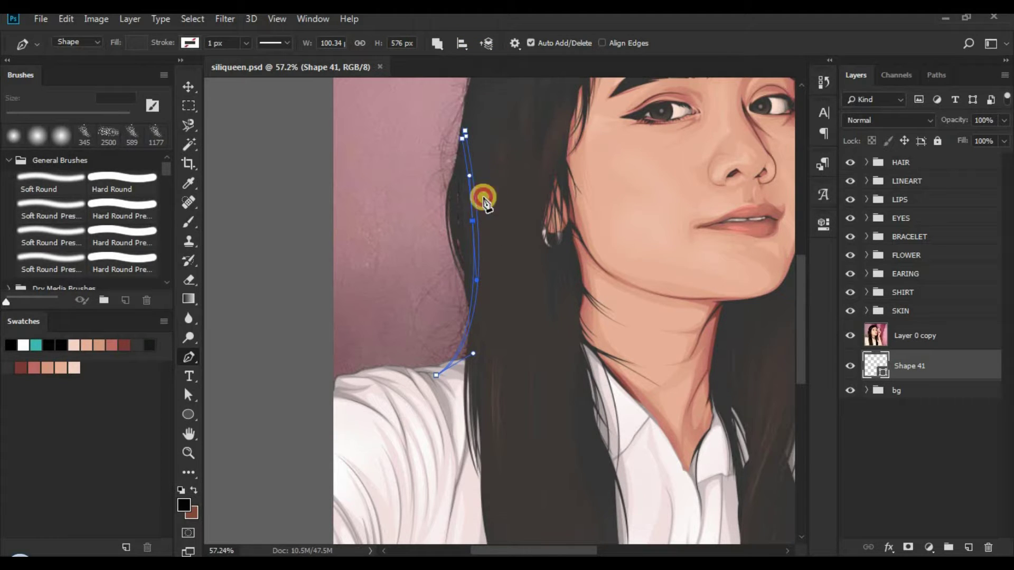
{"action": "left_click_drag", "start_coordinate": [327, 415], "coordinate": [307, 426]}
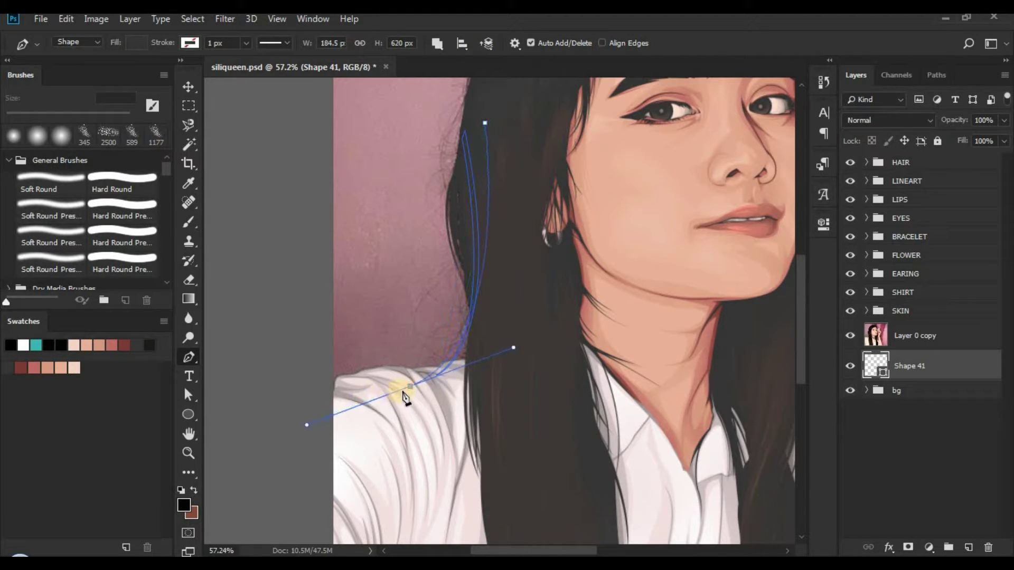
{"action": "scroll", "coordinate": [411, 392], "scroll_direction": "up", "scroll_amount": 3}
{"action": "left_click_drag", "start_coordinate": [482, 189], "coordinate": [514, 413]}
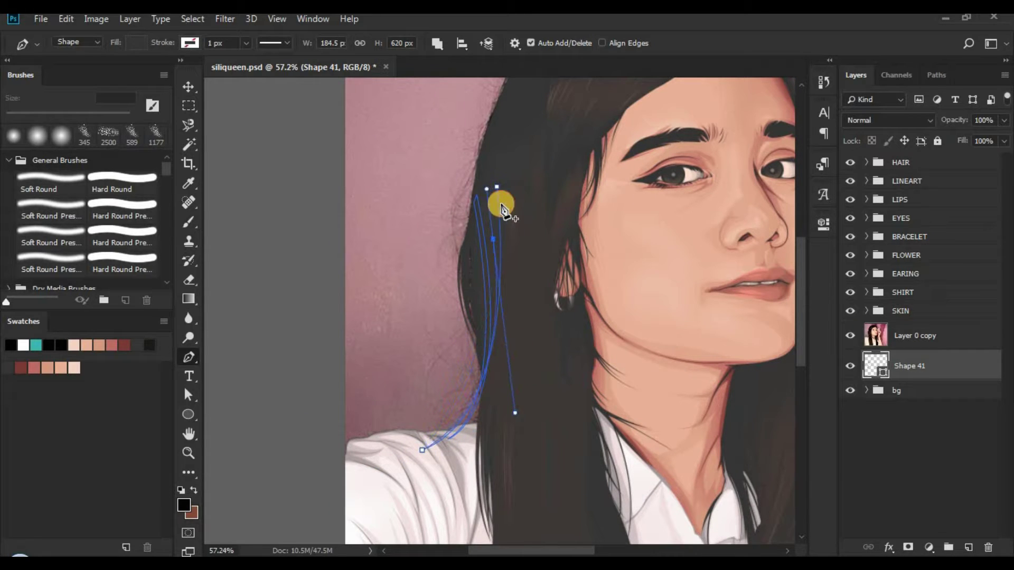
{"action": "left_click", "coordinate": [495, 189]}
{"action": "left_click_drag", "start_coordinate": [506, 313], "coordinate": [514, 493]}
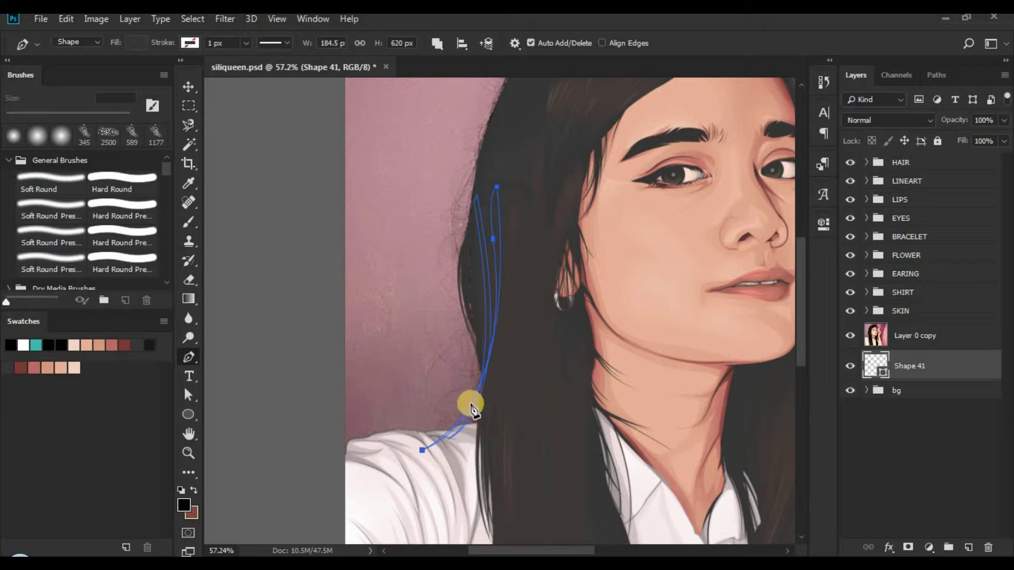
{"action": "mouse_move", "coordinate": [497, 340]}
{"action": "left_mouse_down"}
{"action": "mouse_move", "coordinate": [544, 280]}
{"action": "mouse_move", "coordinate": [525, 294]}
{"action": "left_mouse_up"}
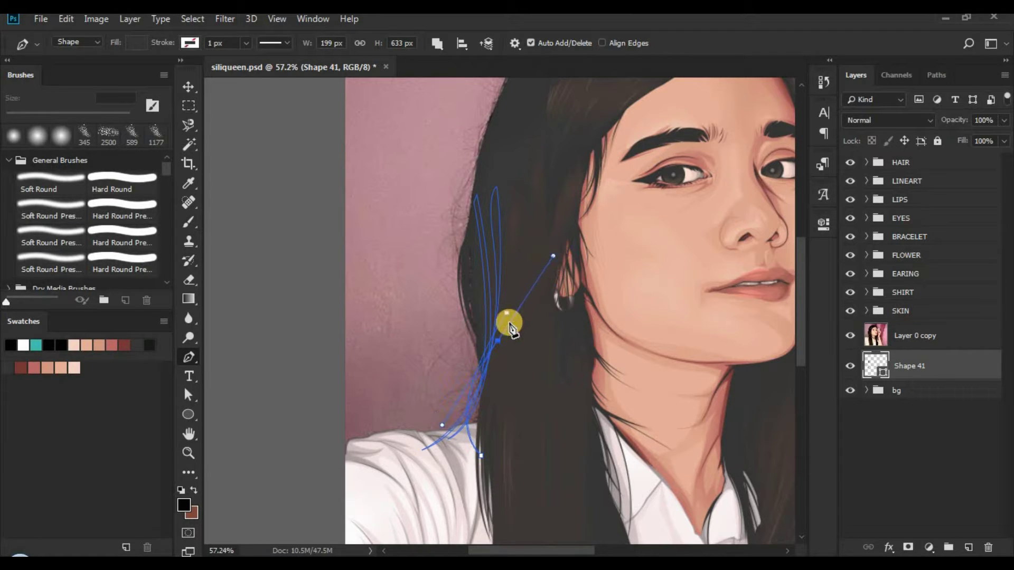
{"action": "left_click", "coordinate": [850, 335]}
- Zoom in on the neck, select Shape 41 and set Combine Shapes
{"action": "left_click", "coordinate": [923, 499]}
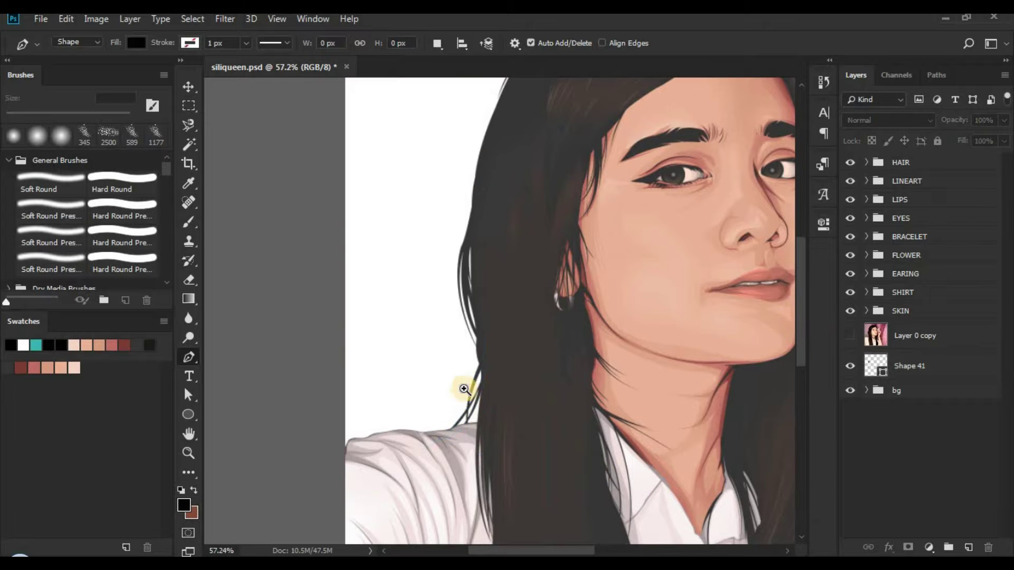
{"action": "key", "text": "z"}
{"action": "left_click", "coordinate": [425, 392], "text": "alt"}
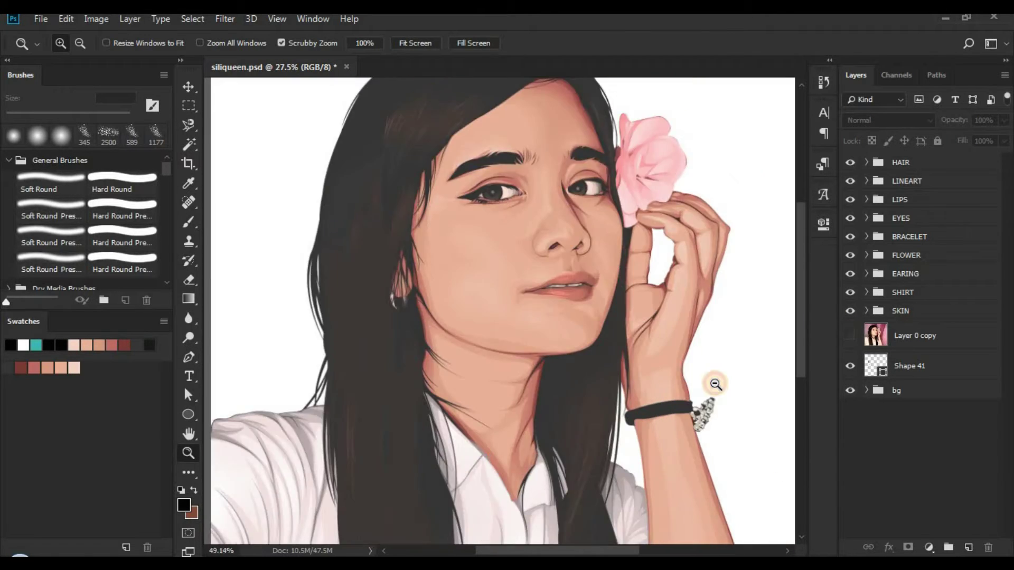
{"action": "left_click", "coordinate": [716, 383]}
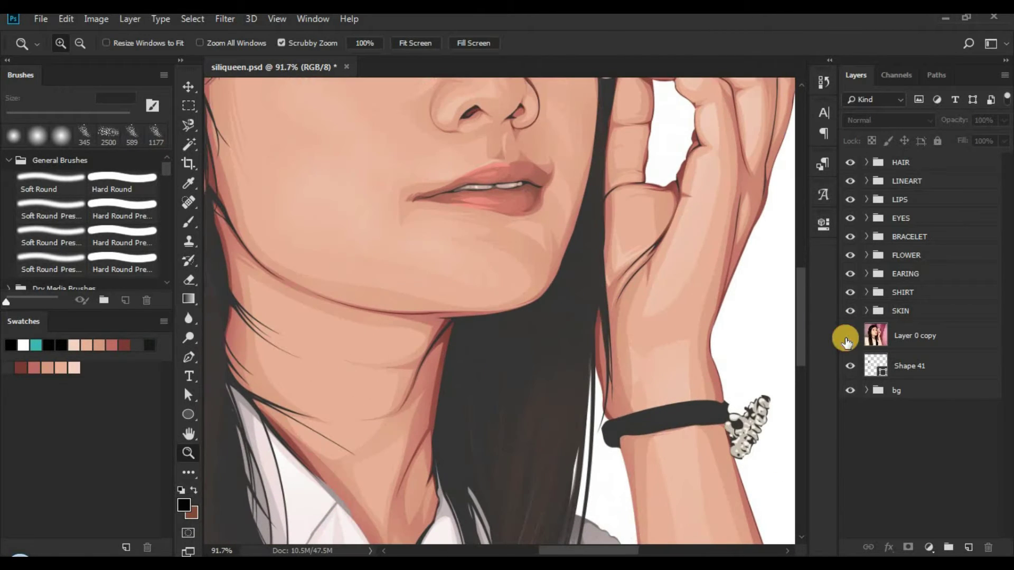
{"action": "left_click", "coordinate": [849, 336]}
{"action": "left_click", "coordinate": [894, 363]}
{"action": "key", "text": "p"}
{"action": "left_click_drag", "start_coordinate": [611, 498], "coordinate": [547, 280]}
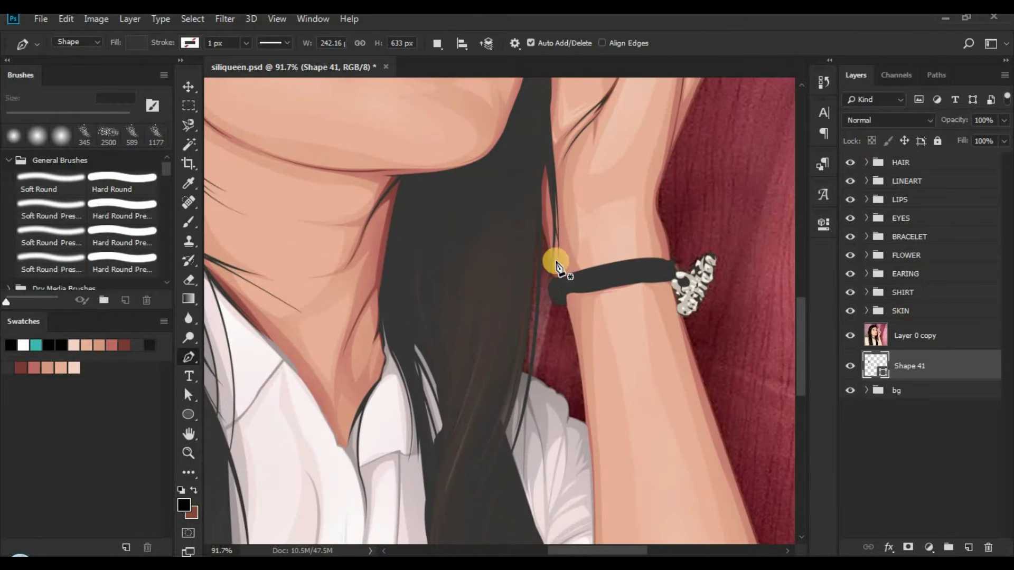
{"action": "left_click", "coordinate": [438, 43]}
{"action": "left_click", "coordinate": [468, 78]}
- Draw and reshape a thin strand running beside the wrist down onto the shirt
{"action": "left_click", "coordinate": [555, 178]}
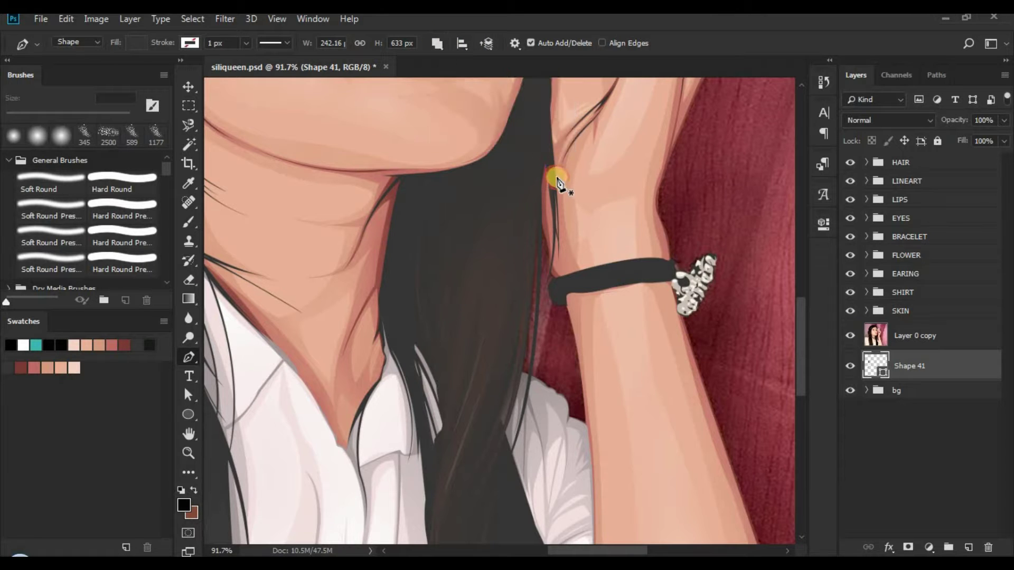
{"action": "left_click_drag", "start_coordinate": [499, 409], "coordinate": [431, 467]}
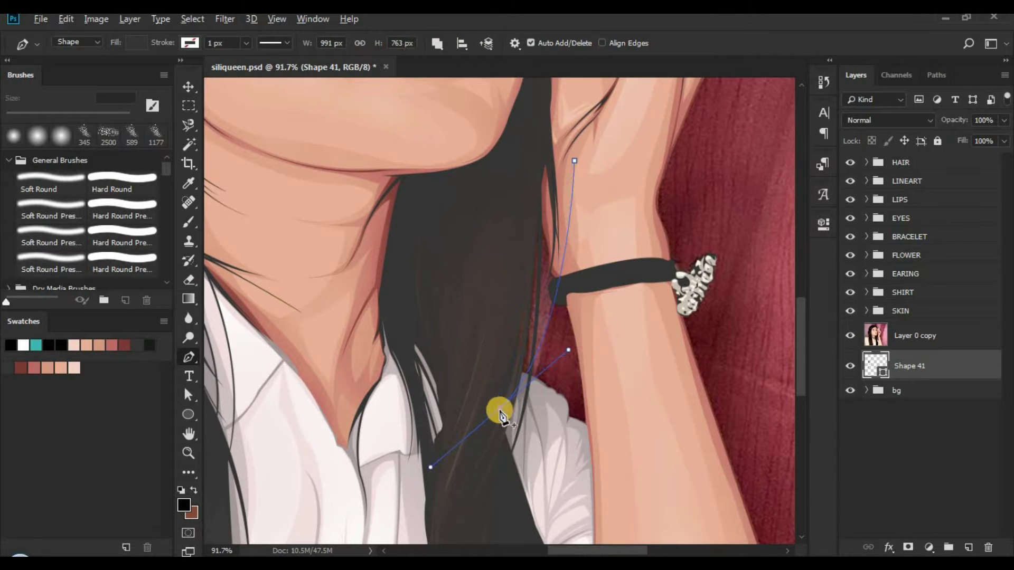
{"action": "left_click_drag", "start_coordinate": [507, 331], "coordinate": [507, 402]}
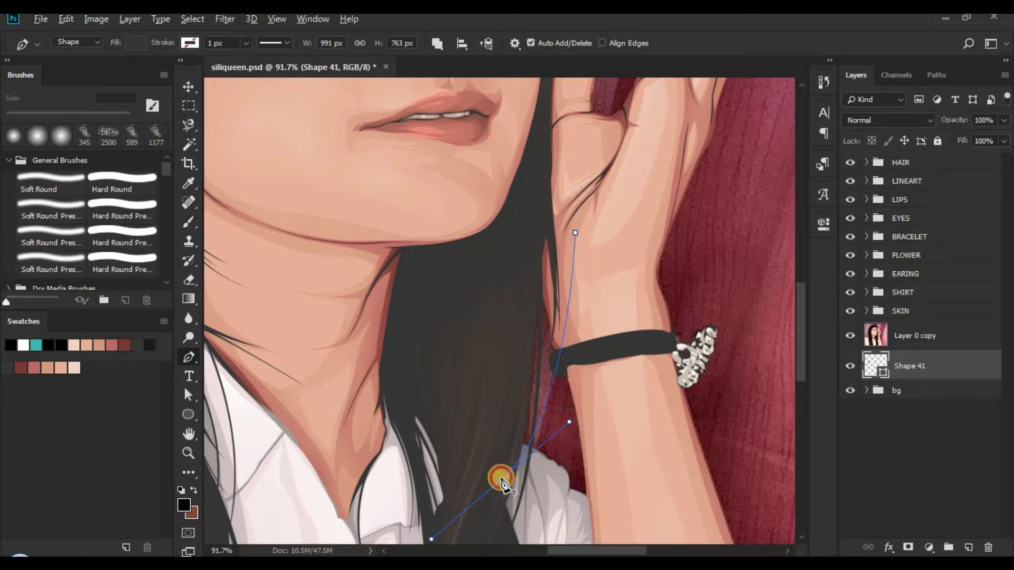
{"action": "left_click", "coordinate": [501, 481], "text": "alt"}
{"action": "left_click", "coordinate": [566, 240]}
{"action": "left_click_drag", "start_coordinate": [570, 231], "coordinate": [578, 303]}
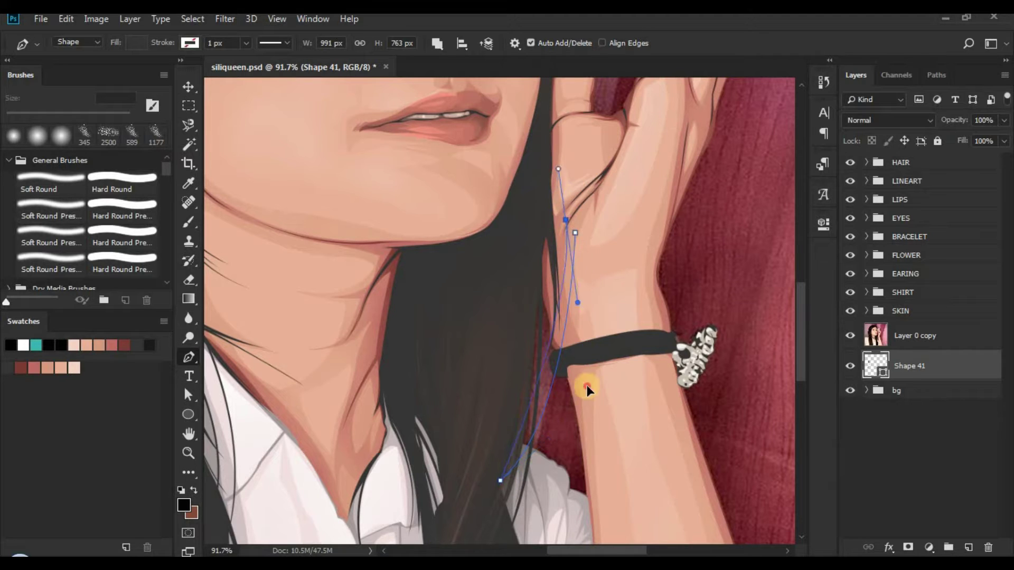
{"action": "left_click_drag", "start_coordinate": [564, 168], "coordinate": [550, 189]}
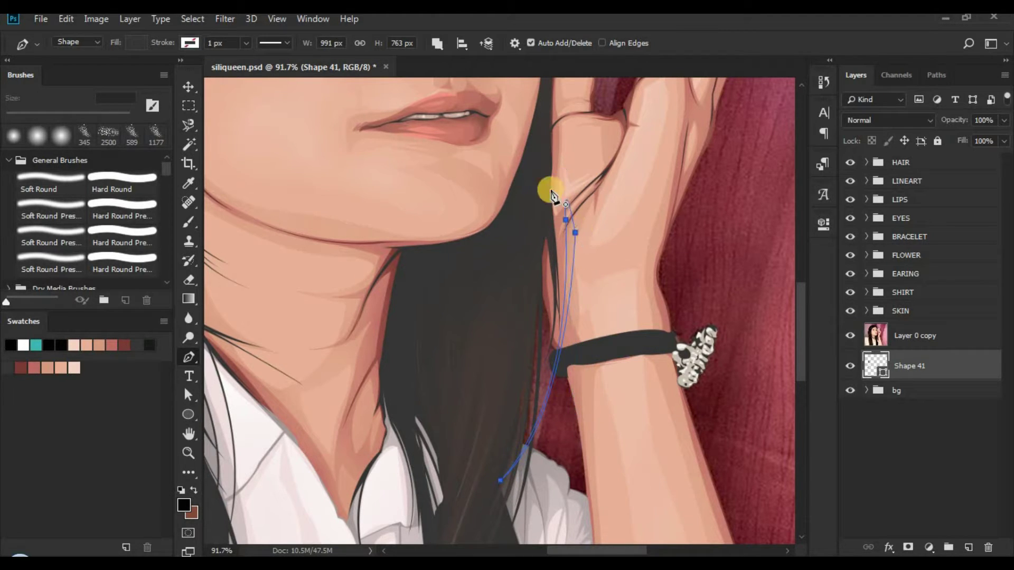
{"action": "left_click_drag", "start_coordinate": [518, 430], "coordinate": [439, 516]}
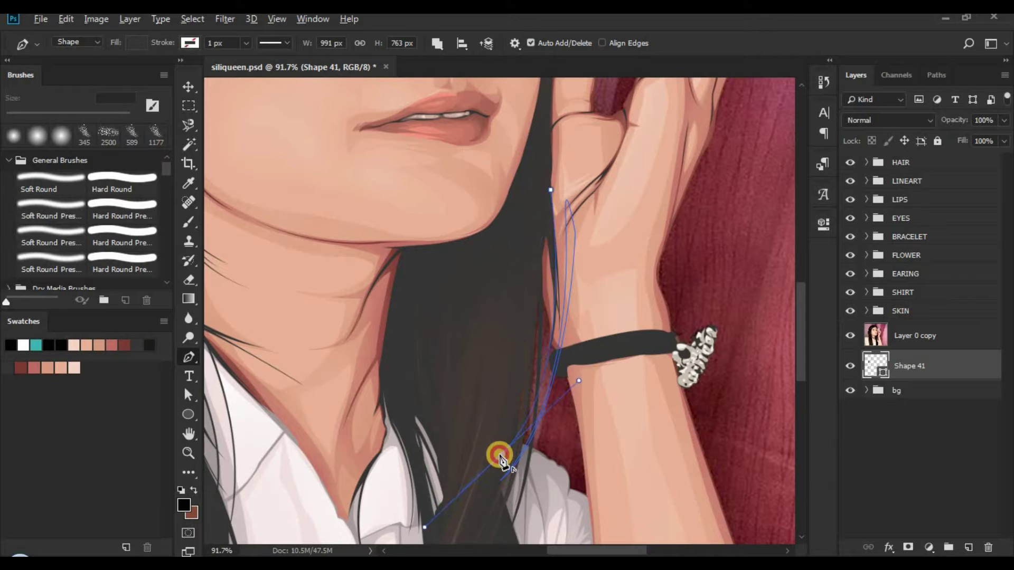
{"action": "left_click_drag", "start_coordinate": [554, 190], "coordinate": [535, 136]}
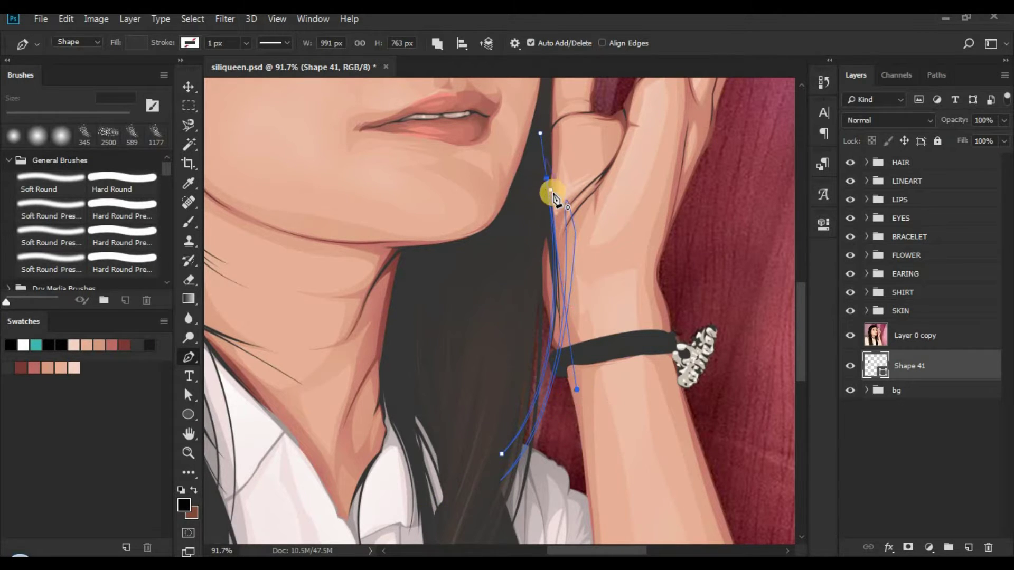
{"action": "left_click_drag", "start_coordinate": [552, 126], "coordinate": [515, 301]}
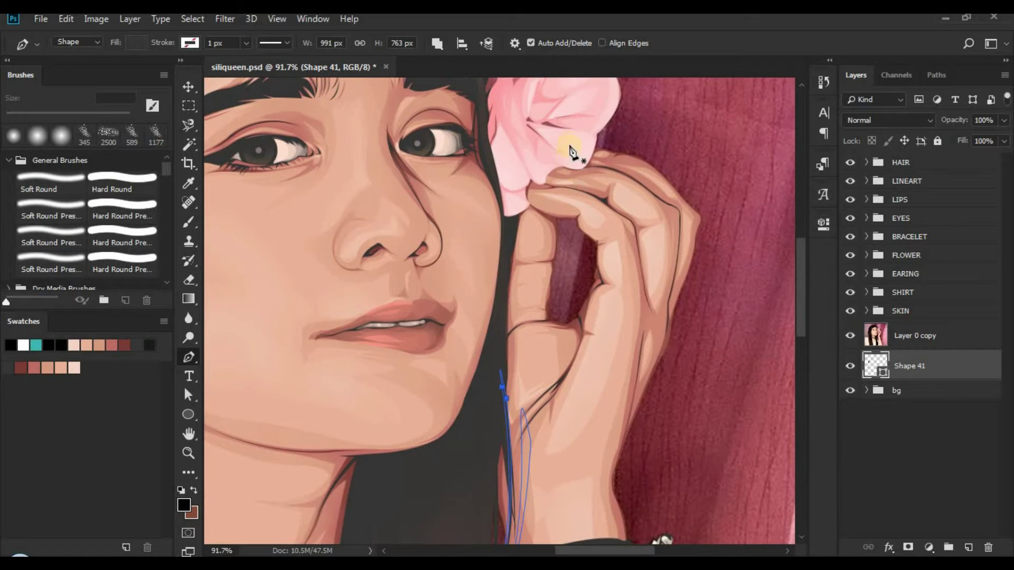
- Draw a strand from below the chin curving up into the flower
{"action": "left_click_drag", "start_coordinate": [492, 427], "coordinate": [394, 513]}
{"action": "left_click", "coordinate": [489, 427], "text": "alt"}
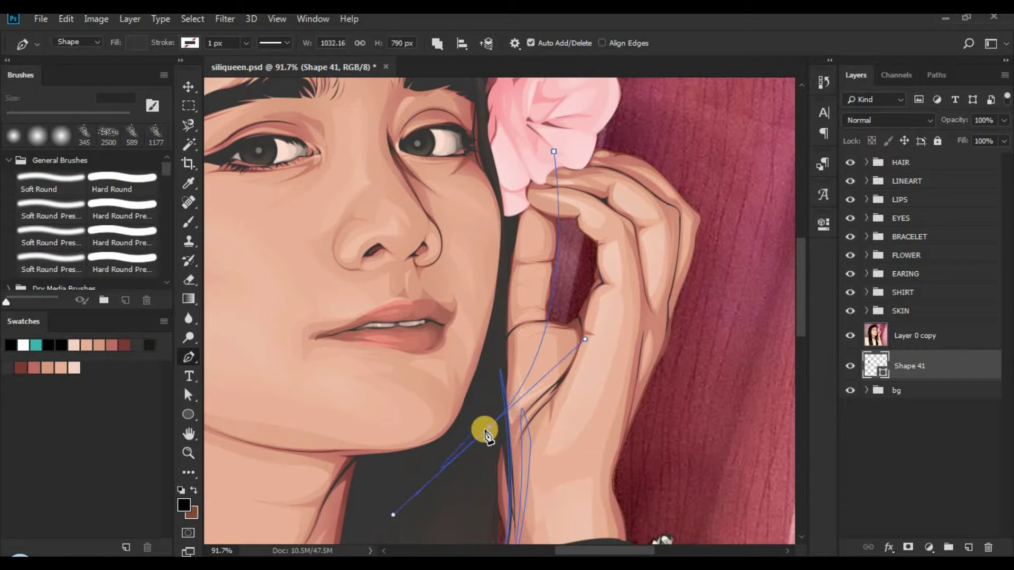
{"action": "left_click_drag", "start_coordinate": [552, 153], "coordinate": [565, 186]}
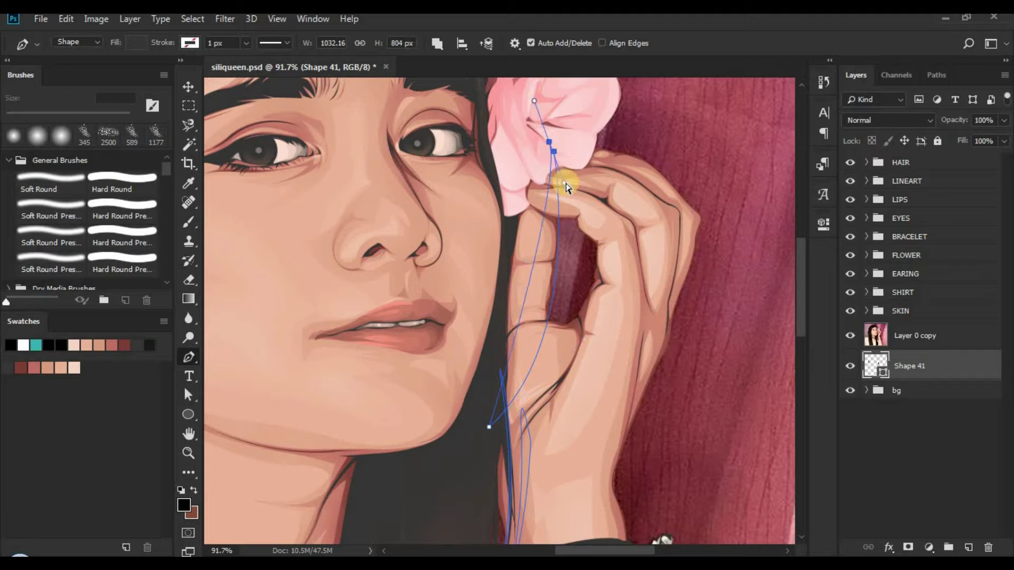
{"action": "left_click_drag", "start_coordinate": [582, 353], "coordinate": [581, 355]}
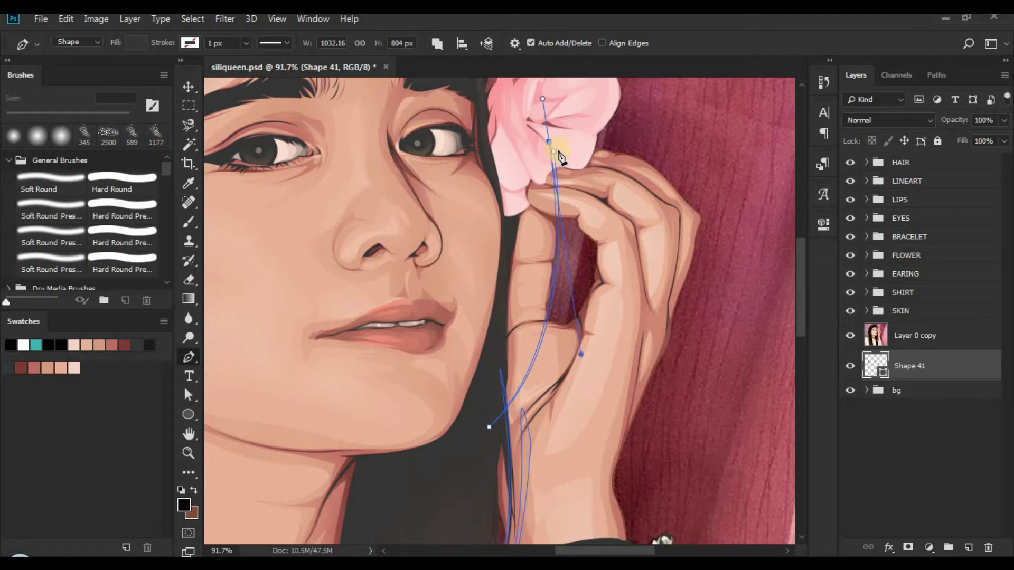
{"action": "left_click_drag", "start_coordinate": [549, 129], "coordinate": [597, 376]}
- Draw a closed strand curving along the crown of the head
{"action": "left_click_drag", "start_coordinate": [501, 256], "coordinate": [568, 335]}
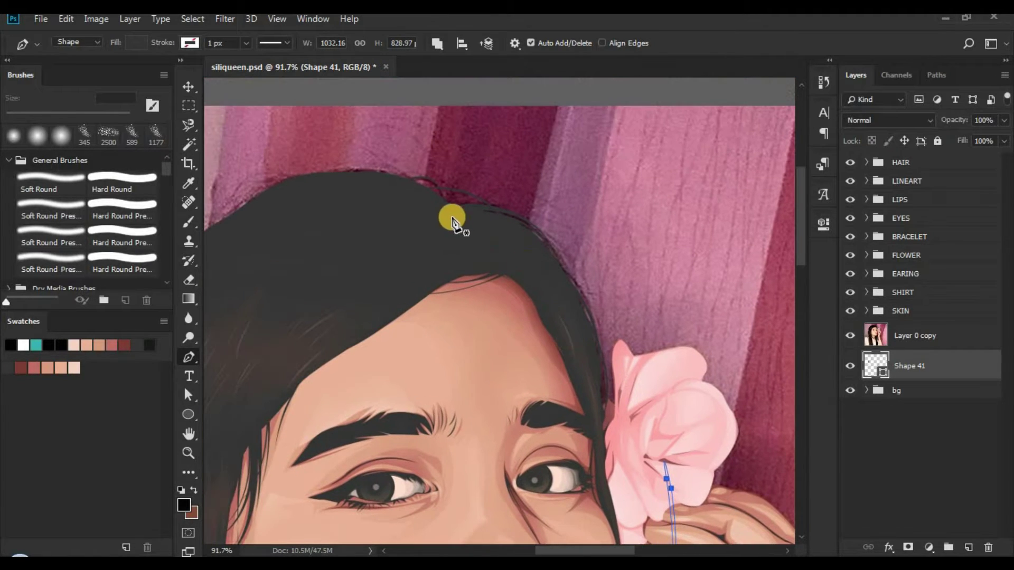
{"action": "left_click", "coordinate": [466, 213]}
{"action": "left_click_drag", "start_coordinate": [352, 193], "coordinate": [222, 254]}
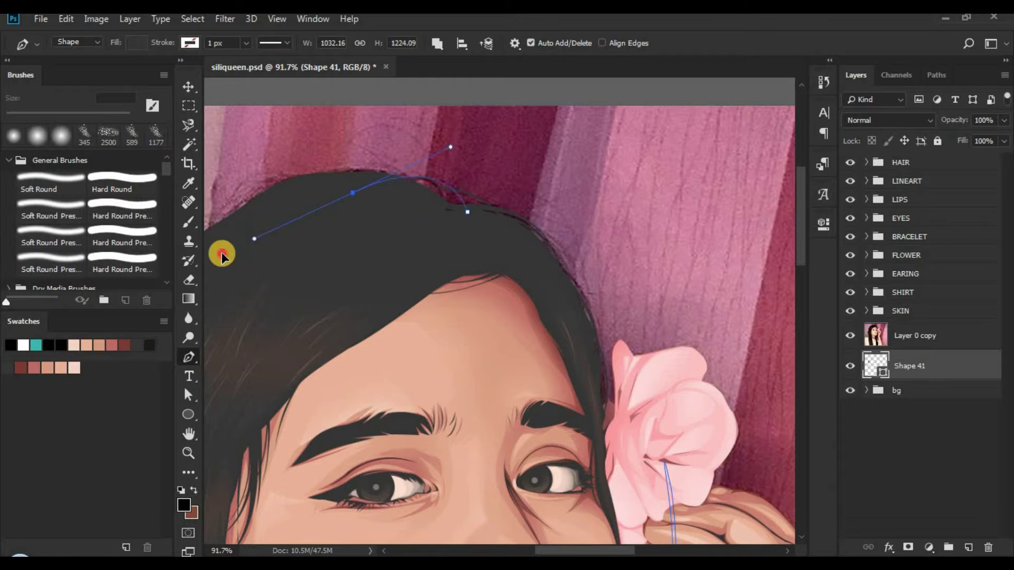
{"action": "left_click", "coordinate": [352, 193], "text": "alt"}
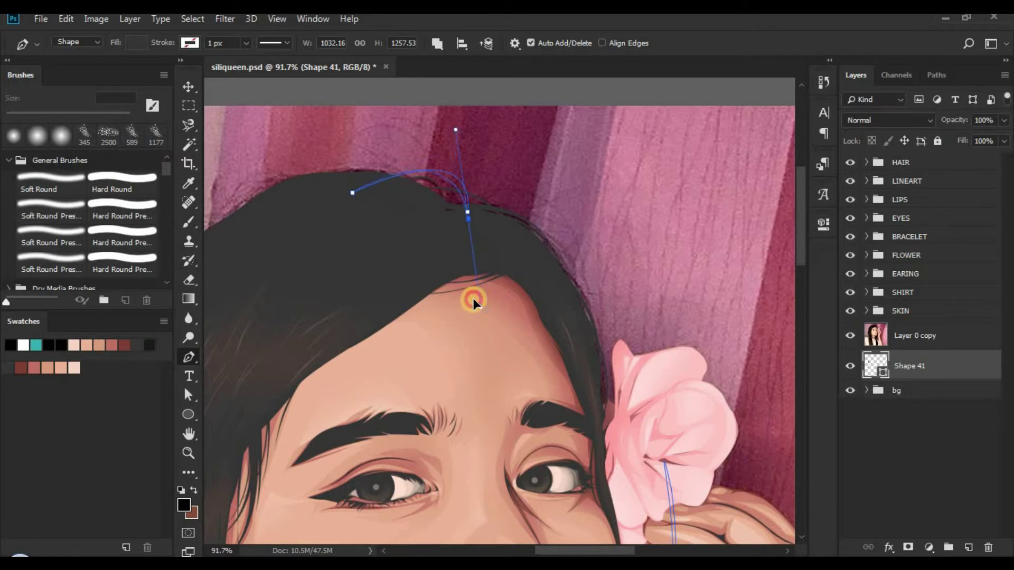
{"action": "left_click_drag", "start_coordinate": [473, 299], "coordinate": [462, 227]}
{"action": "left_click_drag", "start_coordinate": [442, 300], "coordinate": [444, 305]}
{"action": "left_click", "coordinate": [459, 231]}
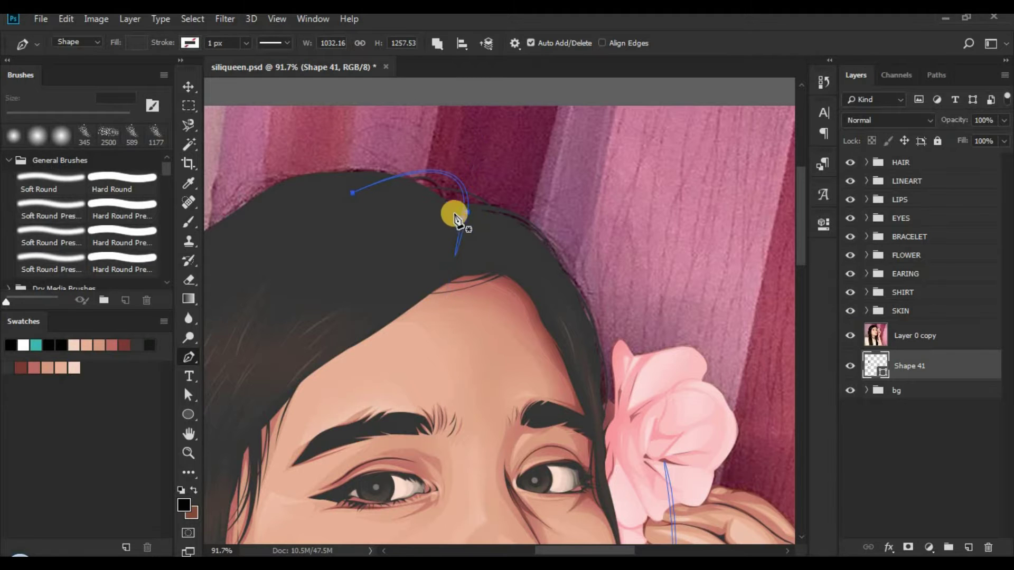
- Draw another strand down the right side of the head and across the crown
{"action": "left_click", "coordinate": [429, 205]}
{"action": "left_click_drag", "start_coordinate": [587, 290], "coordinate": [594, 396]}
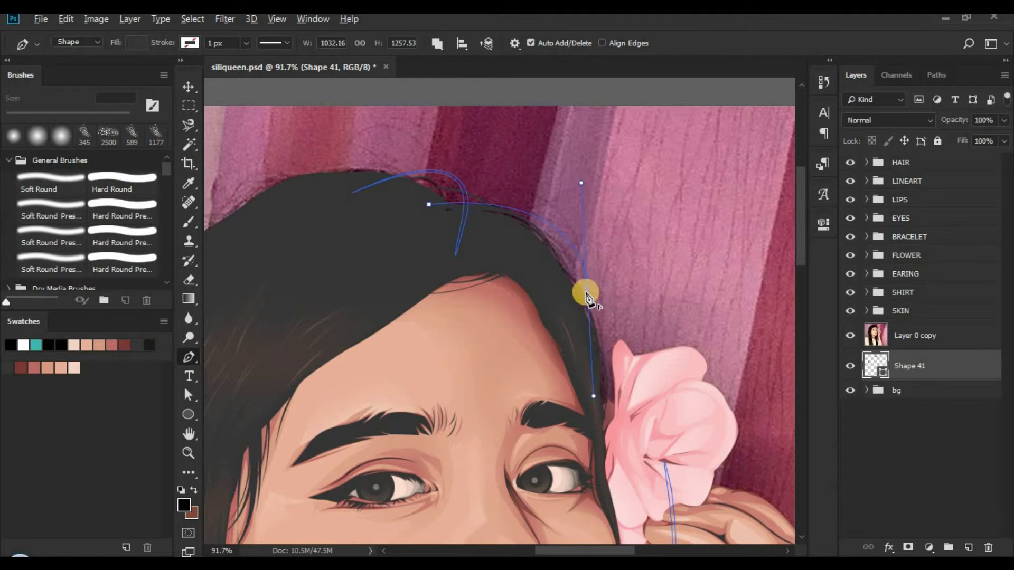
{"action": "left_click", "coordinate": [587, 291]}
{"action": "left_click_drag", "start_coordinate": [427, 210], "coordinate": [269, 236]}
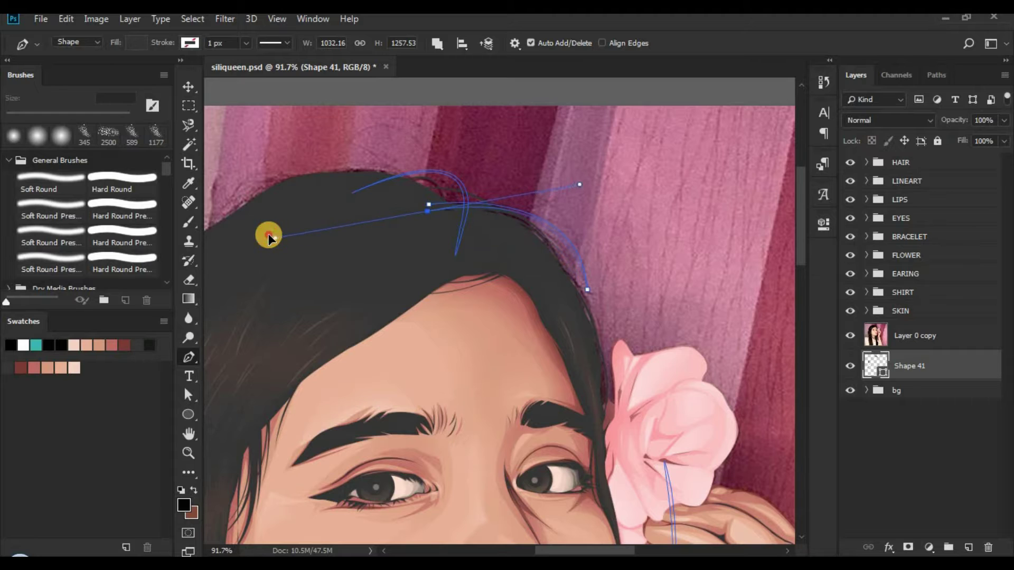
{"action": "scroll", "coordinate": [536, 211], "scroll_direction": "left", "scroll_amount": 4}
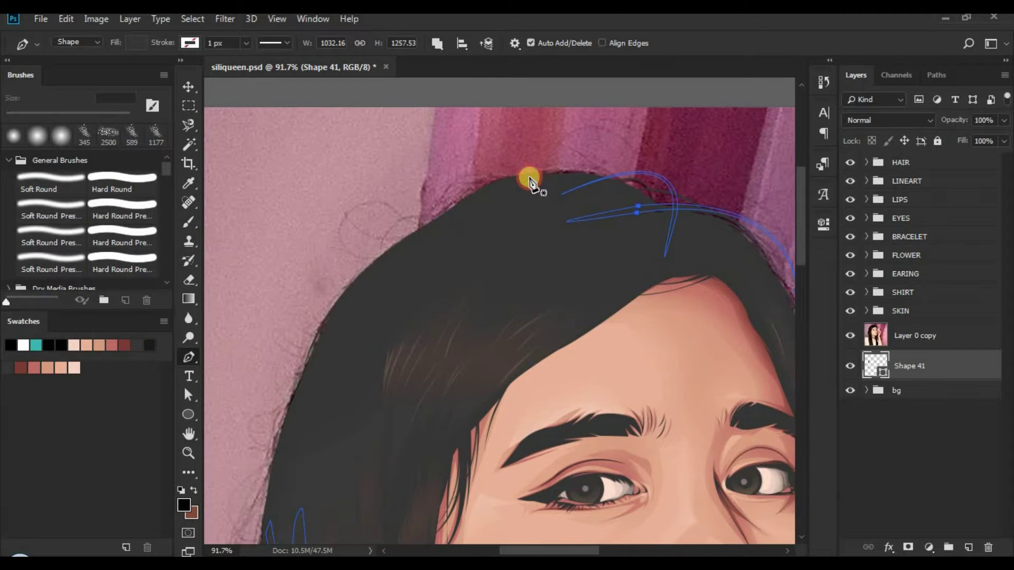
- Add a strand following the top hairline and one down the left hair edge
{"action": "left_click", "coordinate": [530, 178]}
{"action": "left_click_drag", "start_coordinate": [447, 221], "coordinate": [403, 290]}
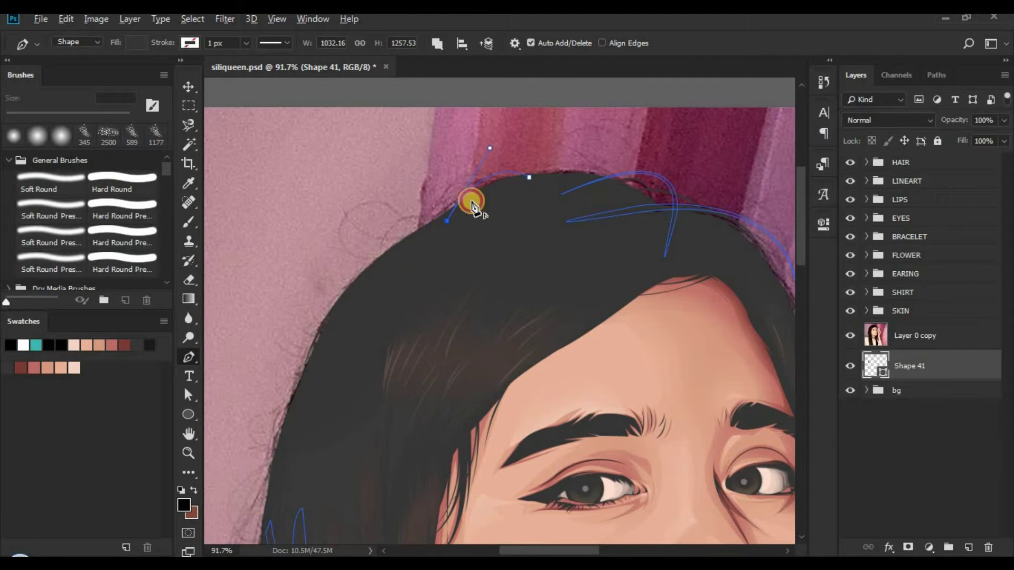
{"action": "left_click_drag", "start_coordinate": [528, 179], "coordinate": [565, 221]}
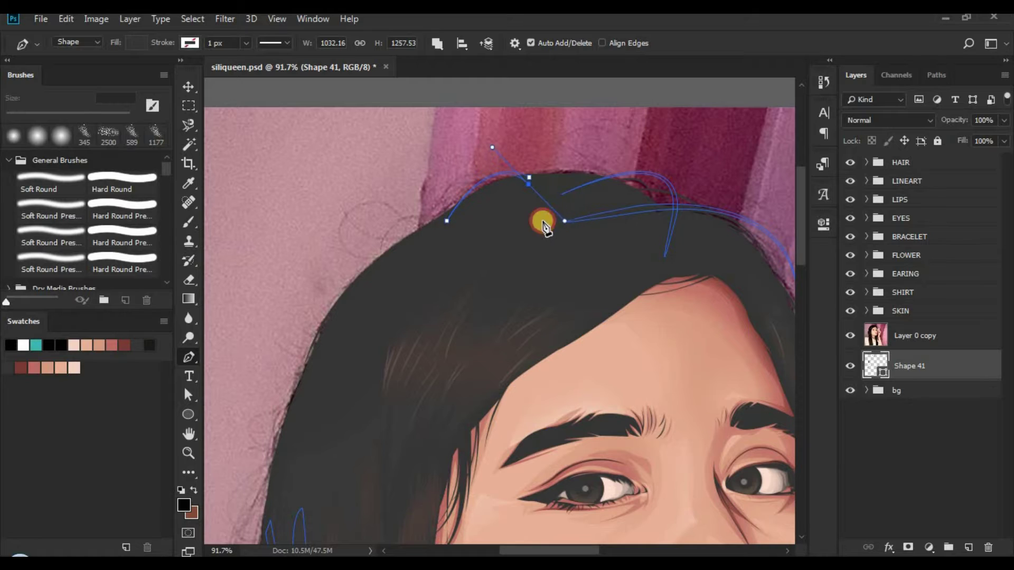
{"action": "left_click", "coordinate": [528, 178]}
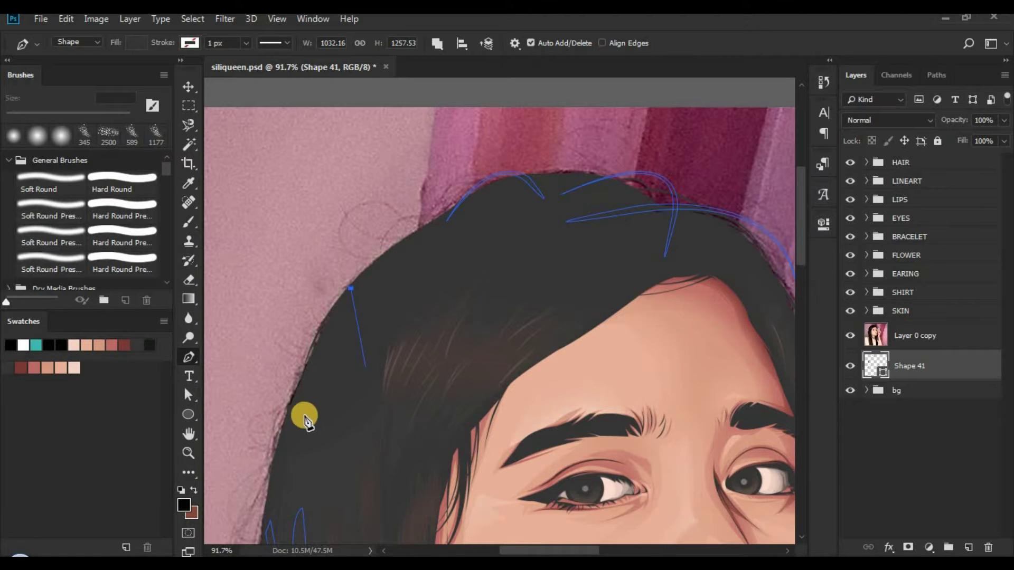
{"action": "scroll", "coordinate": [327, 420], "scroll_direction": "down", "scroll_amount": 3}
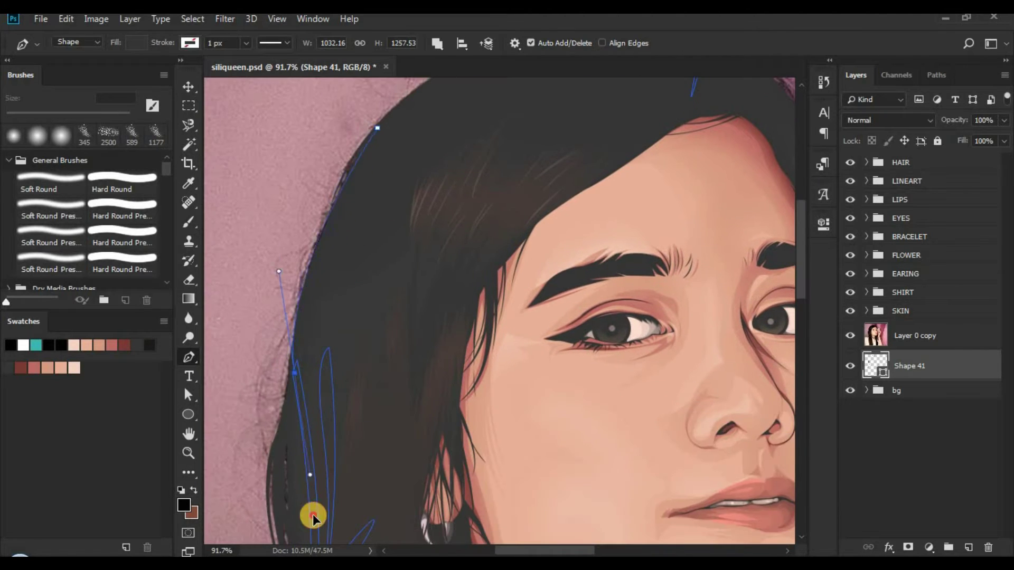
{"action": "left_click_drag", "start_coordinate": [313, 516], "coordinate": [303, 385]}
{"action": "mouse_move", "coordinate": [385, 131]}
{"action": "left_mouse_down"}
{"action": "mouse_move", "coordinate": [472, 151]}
{"action": "mouse_move", "coordinate": [493, 129]}
{"action": "left_mouse_up"}
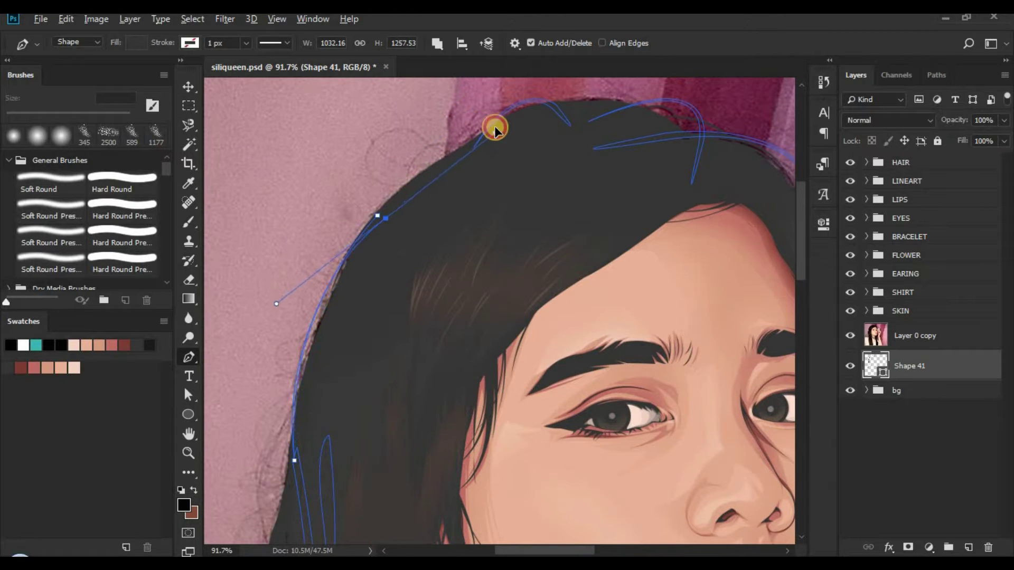
- Draw a closed strand arcing from beside the flower over the crown
{"action": "scroll", "coordinate": [426, 274], "scroll_direction": "right", "scroll_amount": 5}
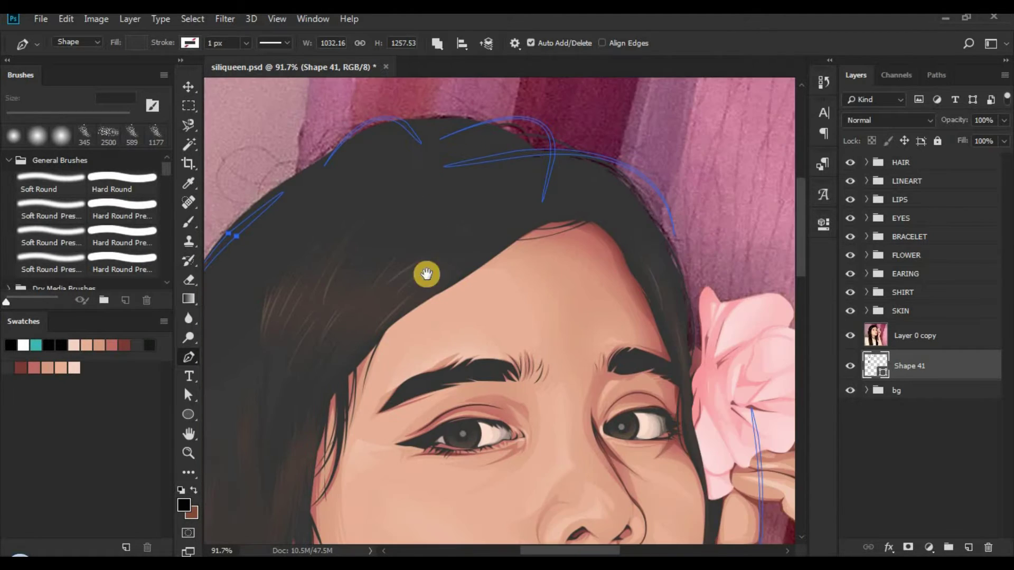
{"action": "left_click", "coordinate": [557, 156]}
{"action": "left_click_drag", "start_coordinate": [672, 400], "coordinate": [679, 281]}
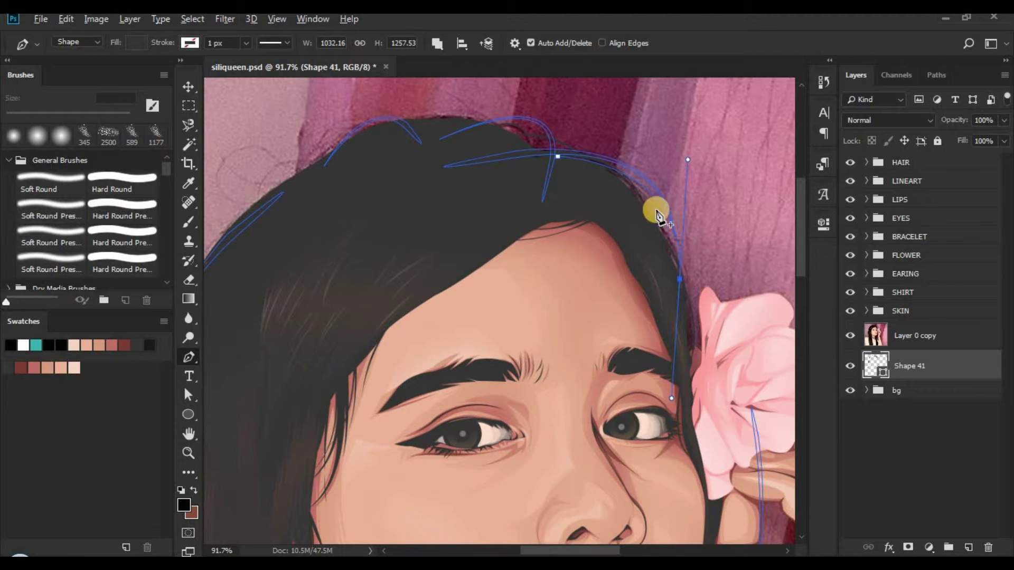
{"action": "mouse_move", "coordinate": [564, 165]}
{"action": "left_mouse_down"}
{"action": "mouse_move", "coordinate": [474, 176]}
{"action": "mouse_move", "coordinate": [430, 159]}
{"action": "left_mouse_up"}
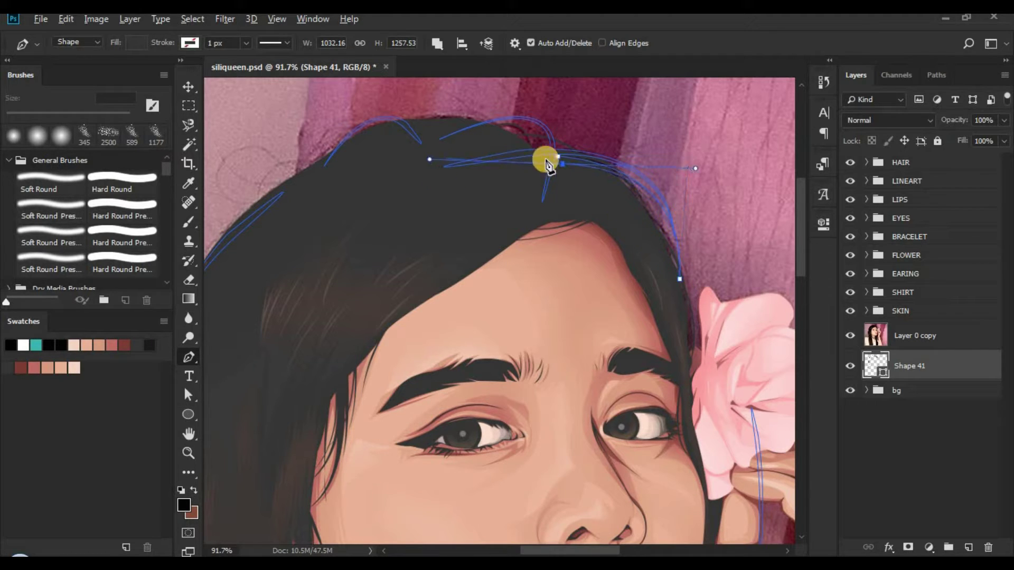
{"action": "left_click_drag", "start_coordinate": [559, 161], "coordinate": [693, 172]}
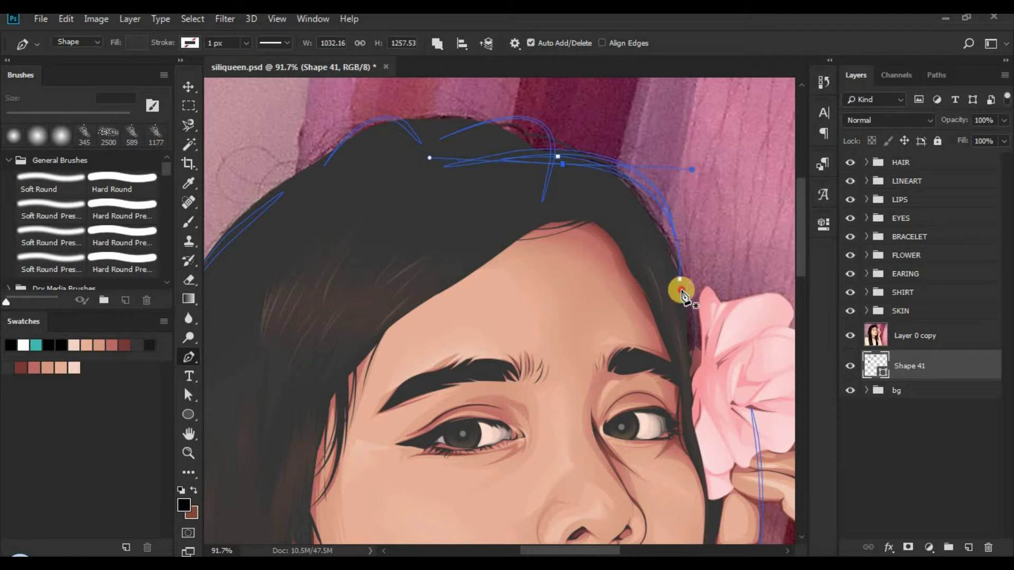
{"action": "left_click_drag", "start_coordinate": [680, 289], "coordinate": [638, 240]}
{"action": "left_click", "coordinate": [602, 167]}
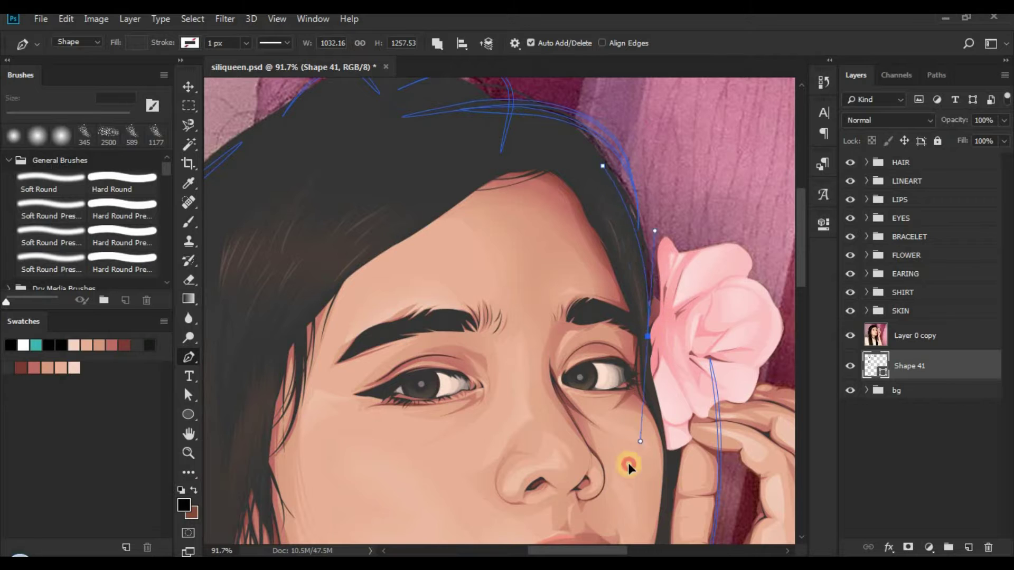
{"action": "left_click", "coordinate": [648, 336], "text": "alt"}
{"action": "mouse_move", "coordinate": [619, 181]}
{"action": "left_mouse_down"}
{"action": "mouse_move", "coordinate": [537, 126]}
{"action": "mouse_move", "coordinate": [604, 169]}
{"action": "left_mouse_up"}
{"action": "scroll", "coordinate": [575, 236], "scroll_direction": "down", "scroll_amount": 2}
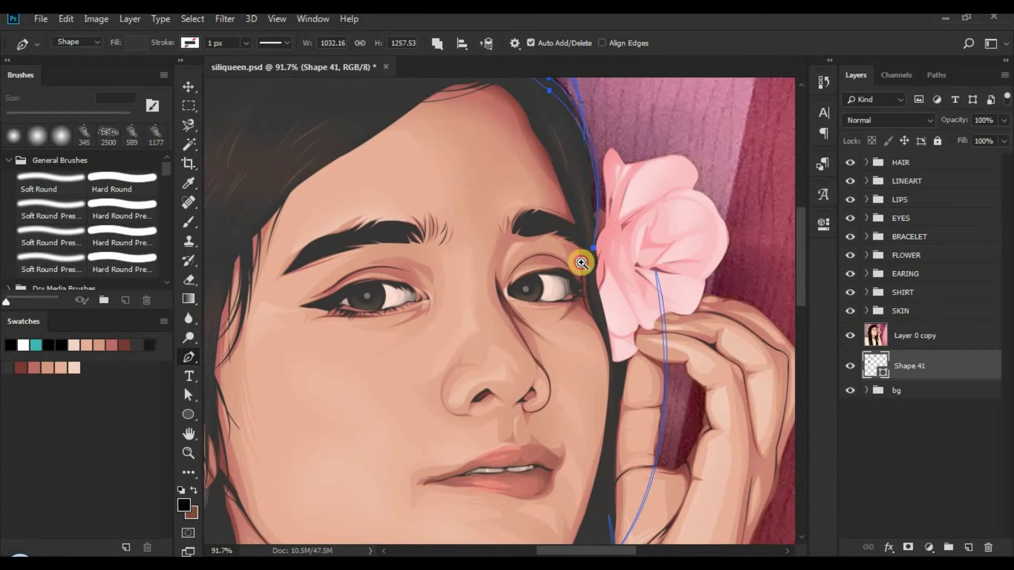
{"action": "scroll", "coordinate": [570, 129], "scroll_direction": "down", "scroll_amount": 5}
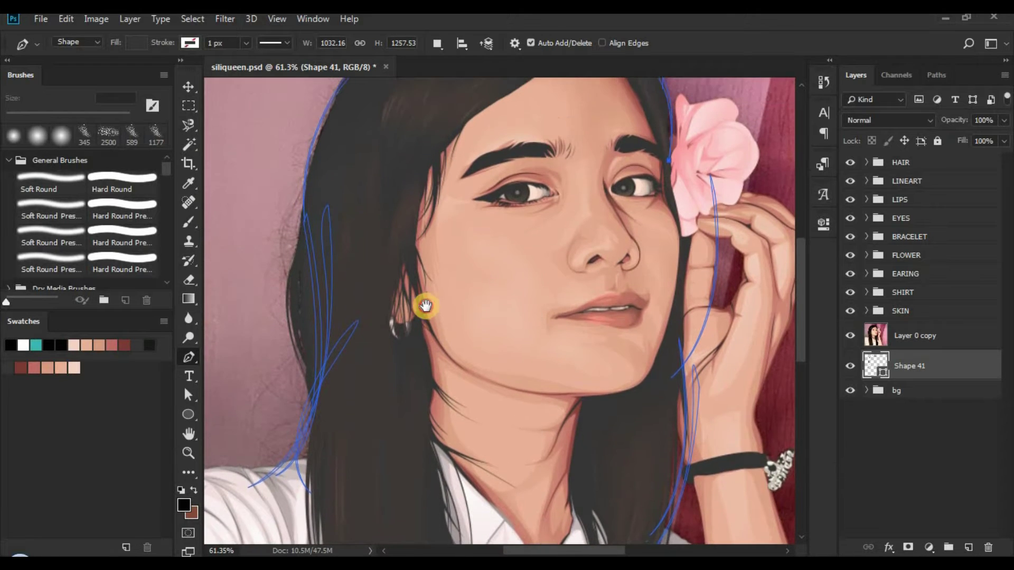
- Switch the path operation to Combine Shapes and pen a curved strand up the left hair edge
{"action": "left_click_drag", "start_coordinate": [561, 331], "coordinate": [373, 287]}
{"action": "scroll", "coordinate": [371, 246], "scroll_direction": "up", "scroll_amount": 3}
{"action": "scroll", "coordinate": [371, 245], "scroll_direction": "up", "scroll_amount": 2}
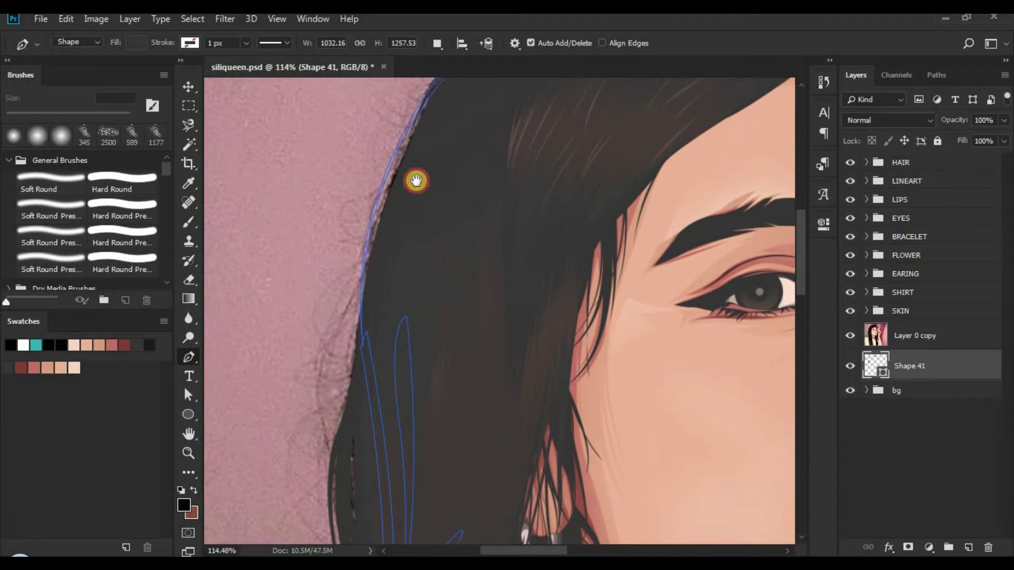
{"action": "left_click", "coordinate": [437, 42]}
{"action": "key", "text": "Return"}
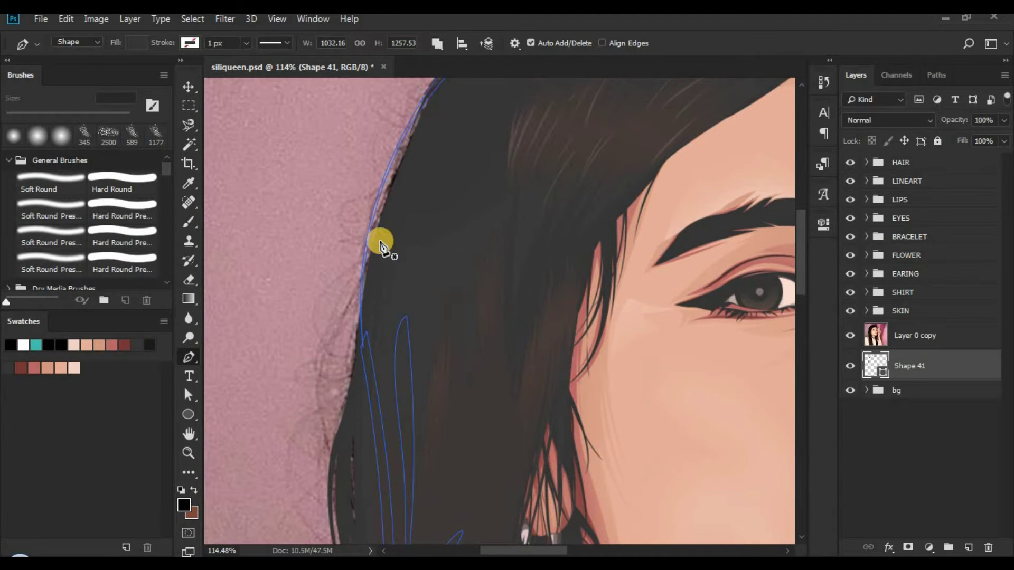
{"action": "left_click", "coordinate": [378, 231]}
{"action": "scroll", "coordinate": [348, 370], "scroll_direction": "down", "scroll_amount": 2}
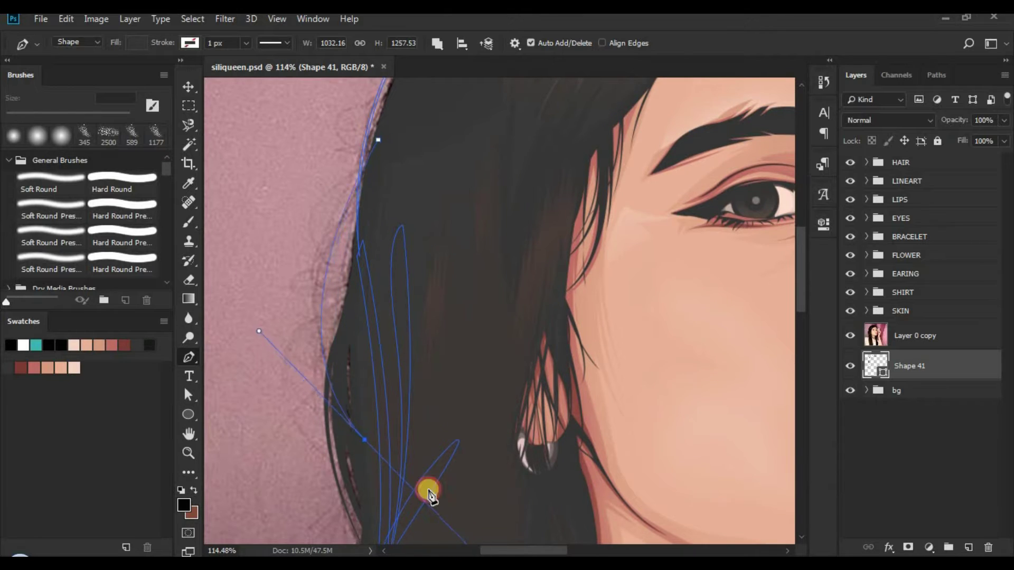
{"action": "scroll", "coordinate": [430, 486], "scroll_direction": "down", "scroll_amount": 1}
{"action": "left_click_drag", "start_coordinate": [365, 415], "coordinate": [475, 555]}
{"action": "left_click_drag", "start_coordinate": [353, 219], "coordinate": [363, 236]}
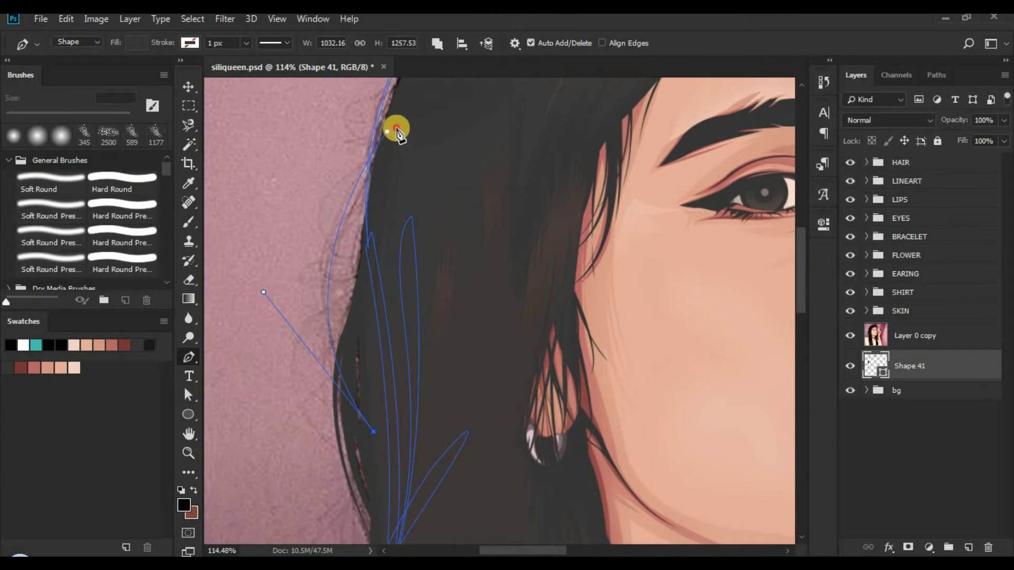
{"action": "left_click_drag", "start_coordinate": [396, 129], "coordinate": [444, 91]}
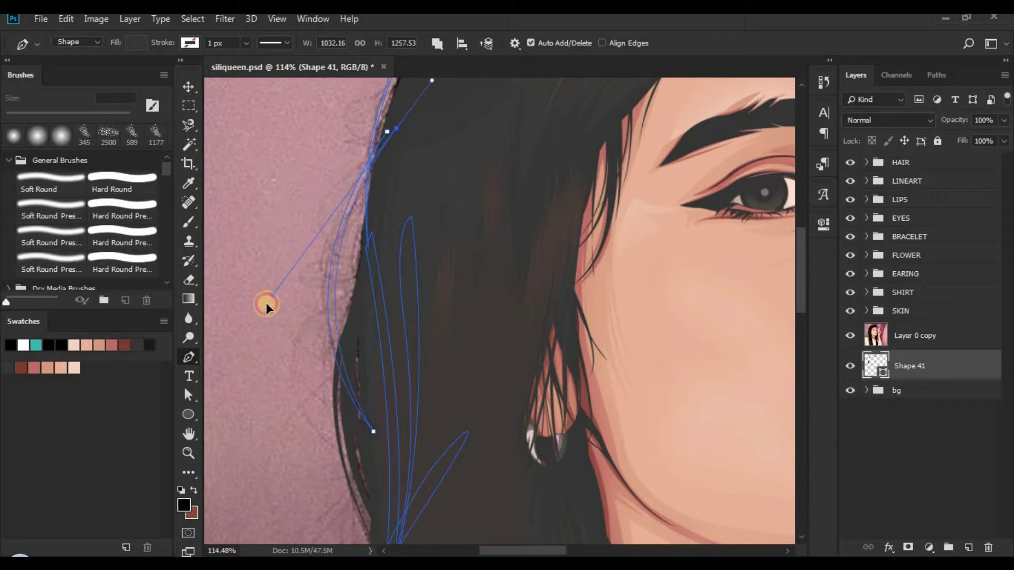
{"action": "left_click_drag", "start_coordinate": [265, 305], "coordinate": [378, 96]}
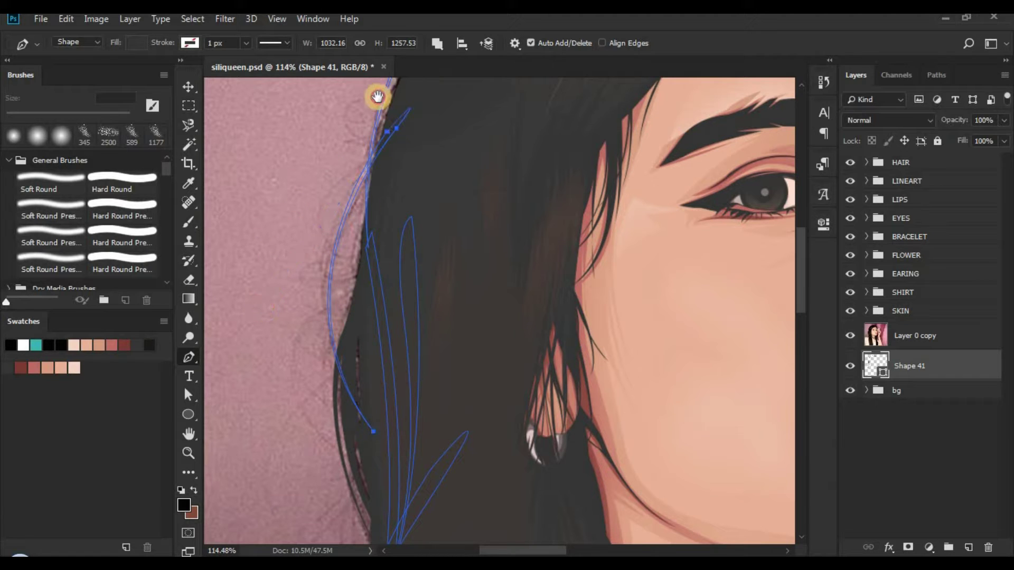
- Add a curved strand running down the lower left hair edge
{"action": "left_click_drag", "start_coordinate": [333, 522], "coordinate": [349, 338]}
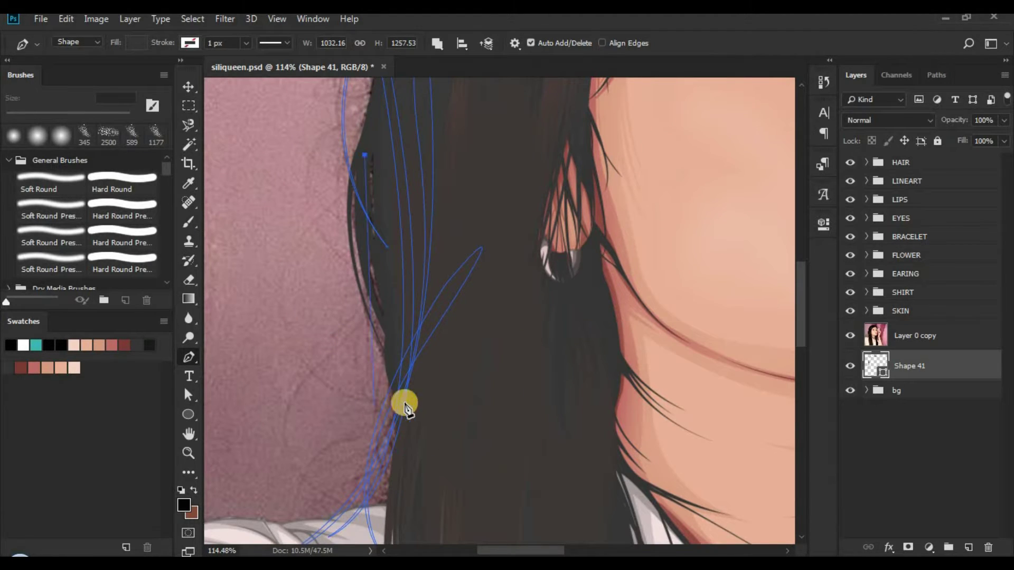
{"action": "left_click_drag", "start_coordinate": [405, 403], "coordinate": [474, 499]}
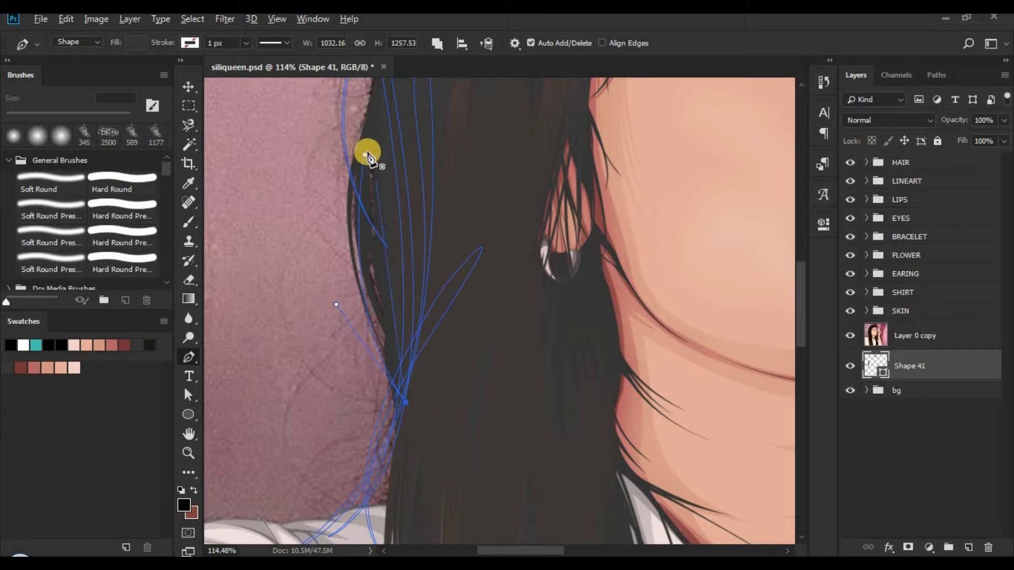
{"action": "left_click_drag", "start_coordinate": [384, 87], "coordinate": [362, 205]}
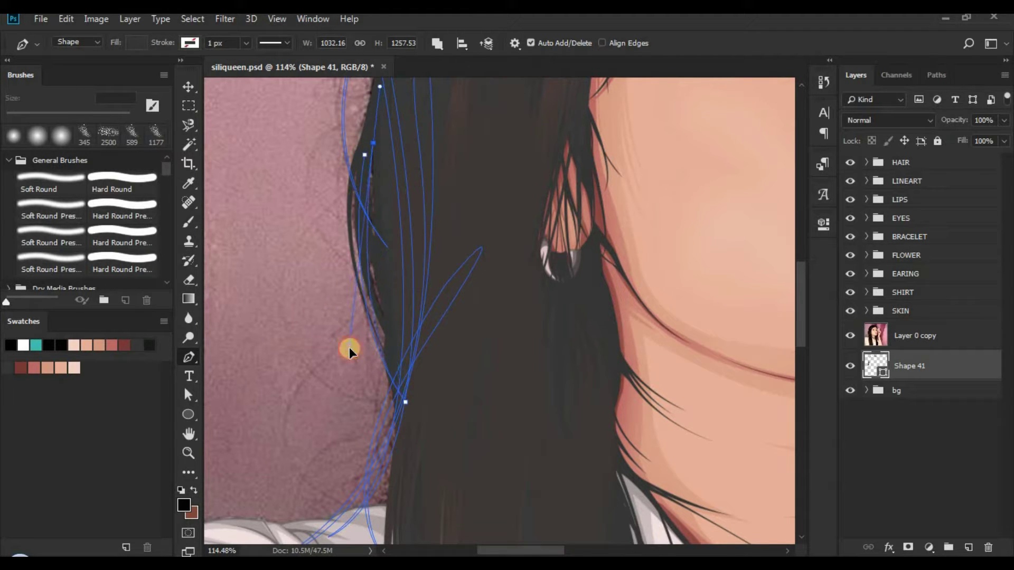
{"action": "left_click_drag", "start_coordinate": [351, 284], "coordinate": [338, 312]}
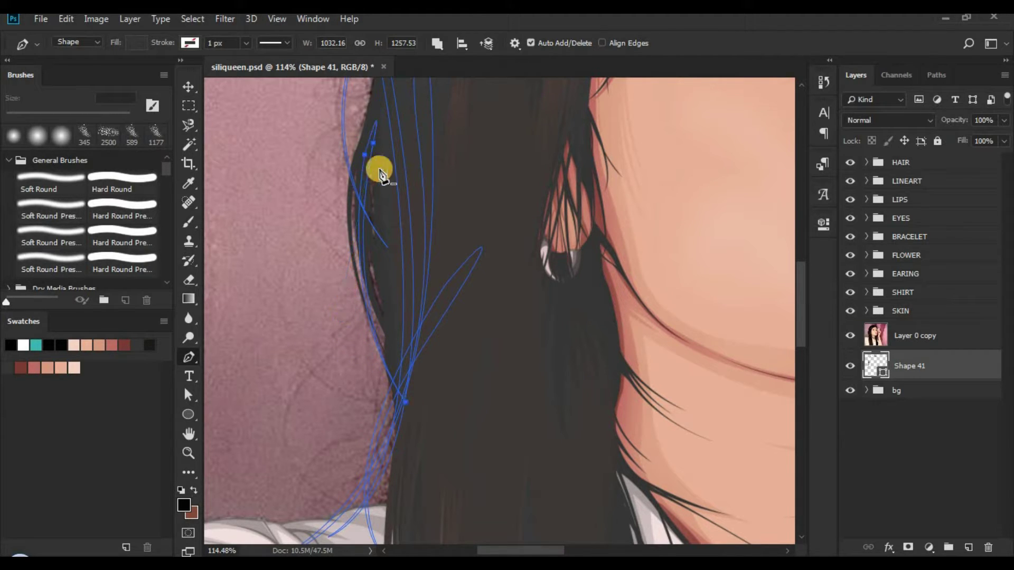
- Pen a strand from the hair tips over the shirt to the bracelet, then hide Layer 0 copy
{"action": "scroll", "coordinate": [498, 222], "scroll_direction": "down", "scroll_amount": 3}
{"action": "scroll", "coordinate": [583, 337], "scroll_direction": "down", "scroll_amount": 2}
{"action": "scroll", "coordinate": [583, 336], "scroll_direction": "right", "scroll_amount": 5}
{"action": "scroll", "coordinate": [581, 317], "scroll_direction": "right", "scroll_amount": 5}
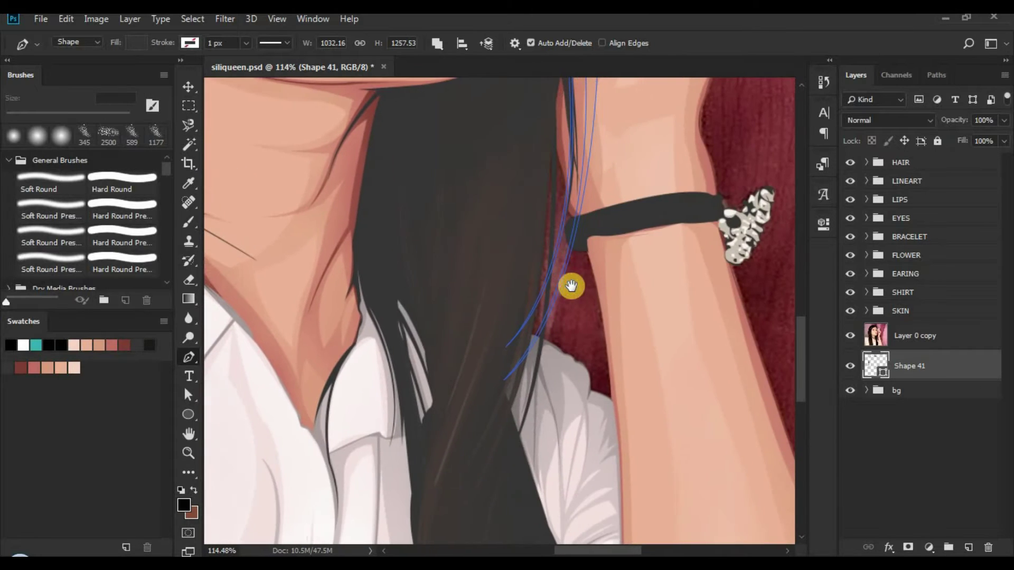
{"action": "scroll", "coordinate": [549, 148], "scroll_direction": "up", "scroll_amount": 1}
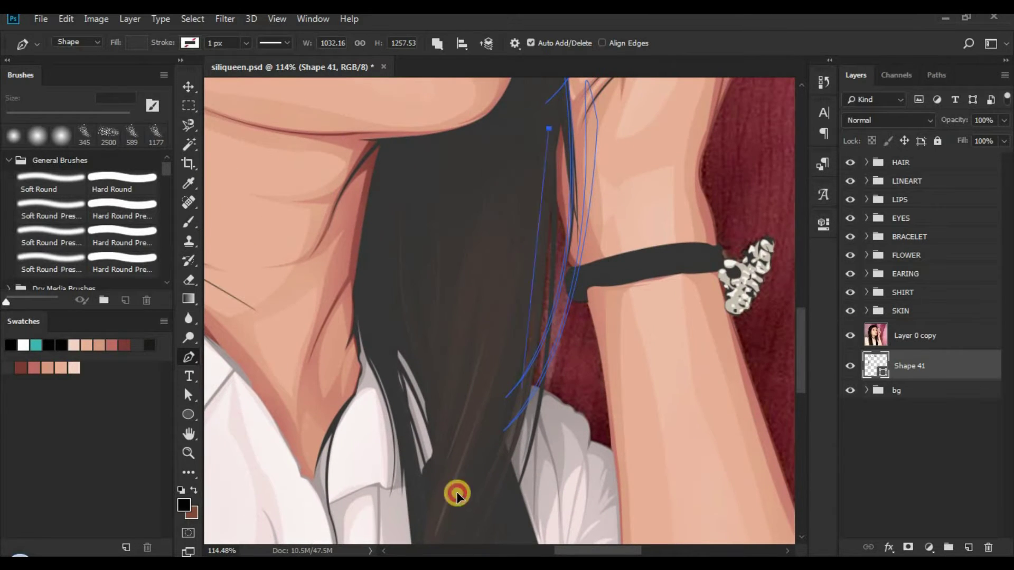
{"action": "left_click_drag", "start_coordinate": [440, 533], "coordinate": [512, 409]}
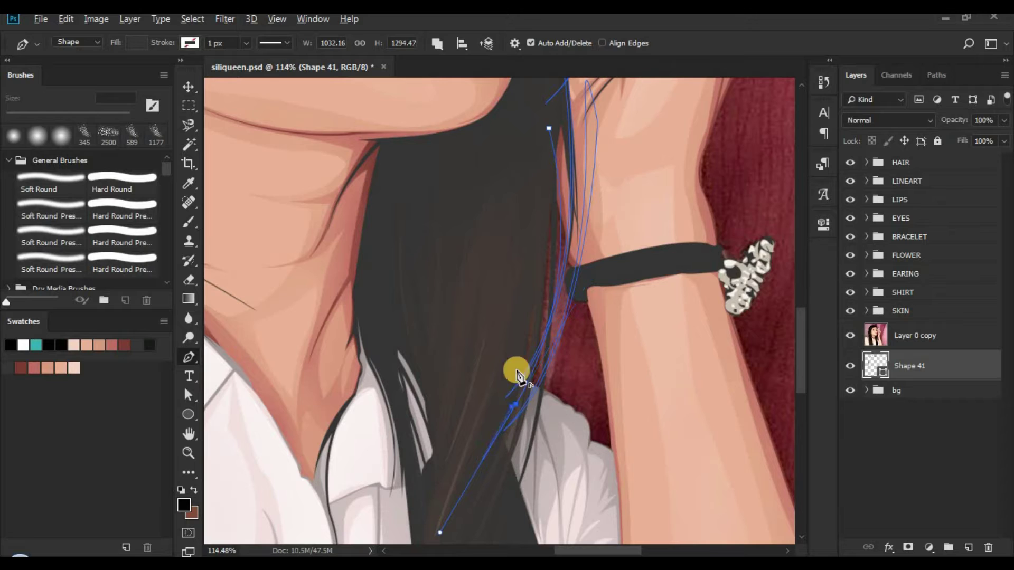
{"action": "left_click_drag", "start_coordinate": [549, 226], "coordinate": [516, 411]}
{"action": "left_click", "coordinate": [515, 405]}
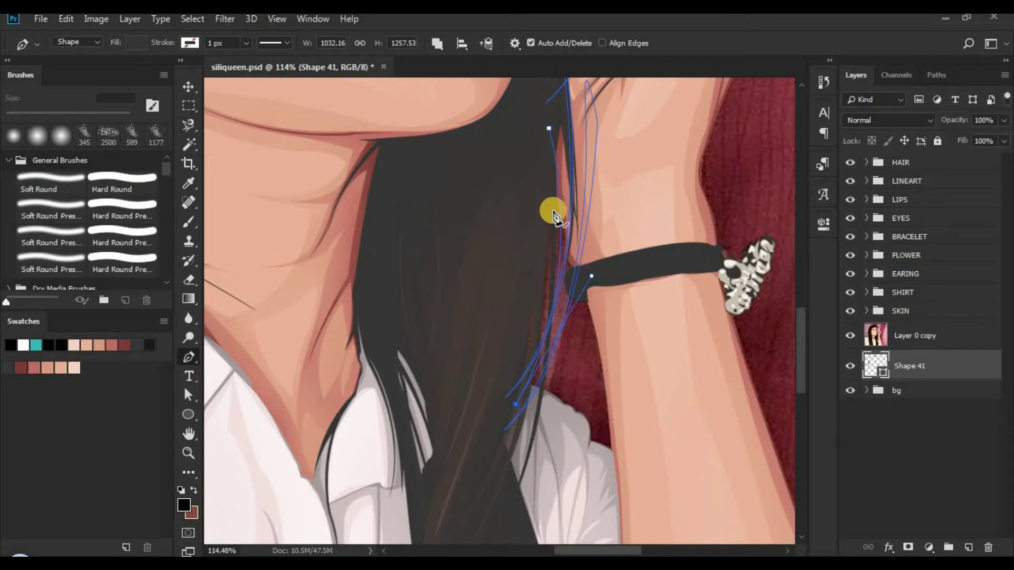
{"action": "left_click_drag", "start_coordinate": [548, 150], "coordinate": [573, 301]}
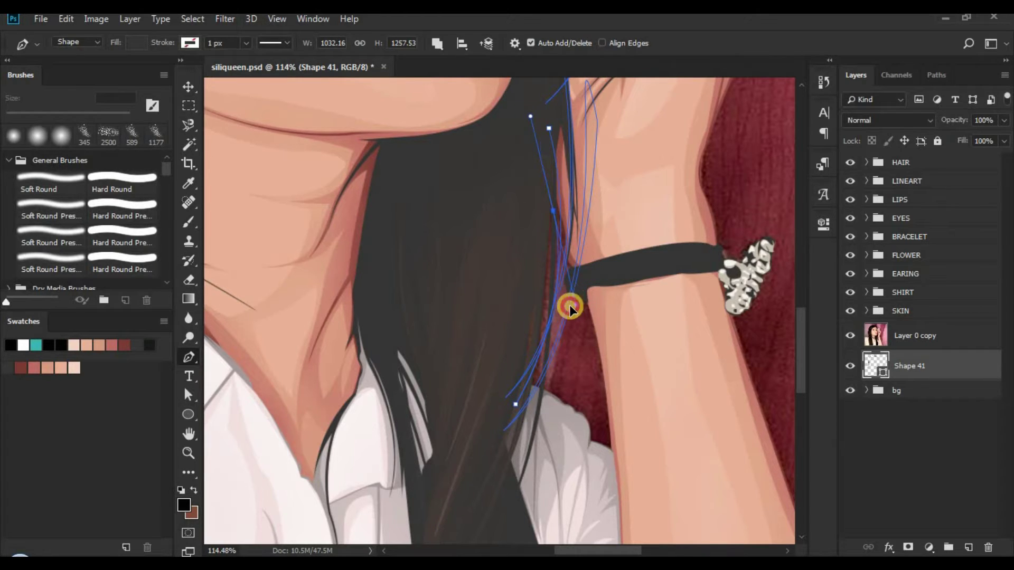
{"action": "left_click", "coordinate": [568, 290]}
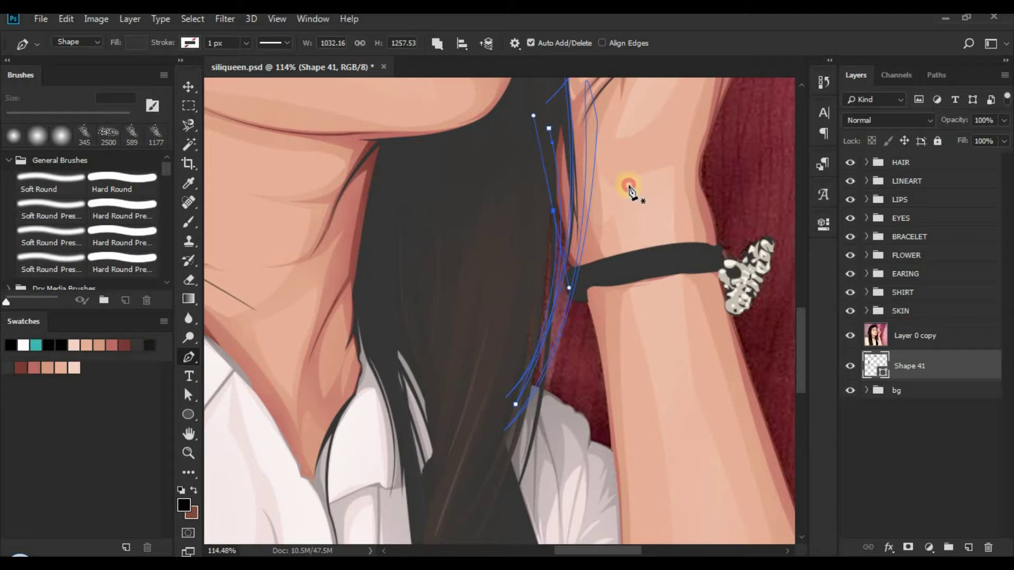
{"action": "left_click", "coordinate": [848, 336]}
{"action": "left_click", "coordinate": [882, 447]}
- Zoom to the hand and flower, show Layer 0 copy, and select Shape 41 with the Pen tool
{"action": "key", "text": "z"}
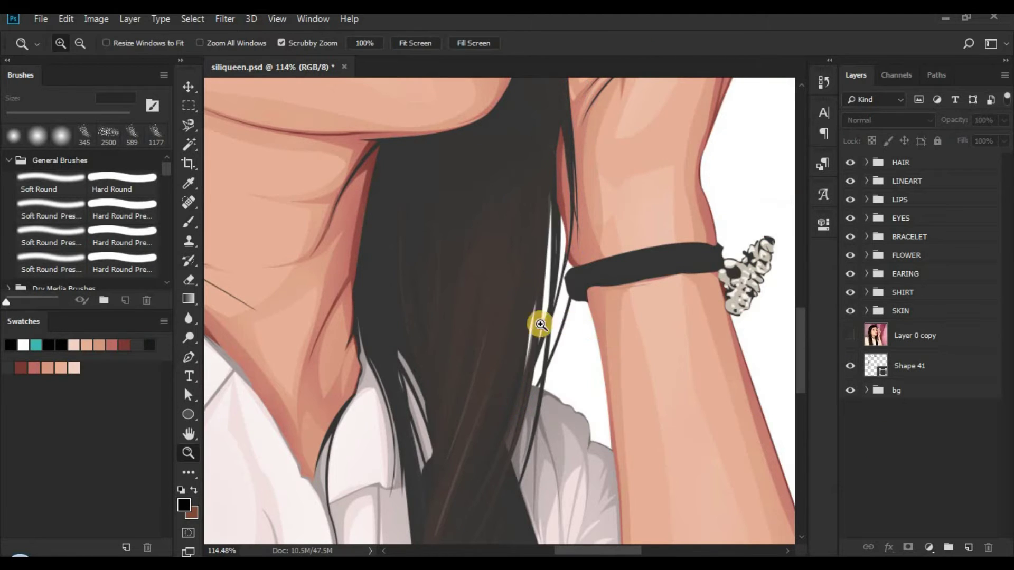
{"action": "scroll", "coordinate": [540, 324], "scroll_direction": "down", "scroll_amount": 5}
{"action": "scroll", "coordinate": [571, 359], "scroll_direction": "up", "scroll_amount": 2}
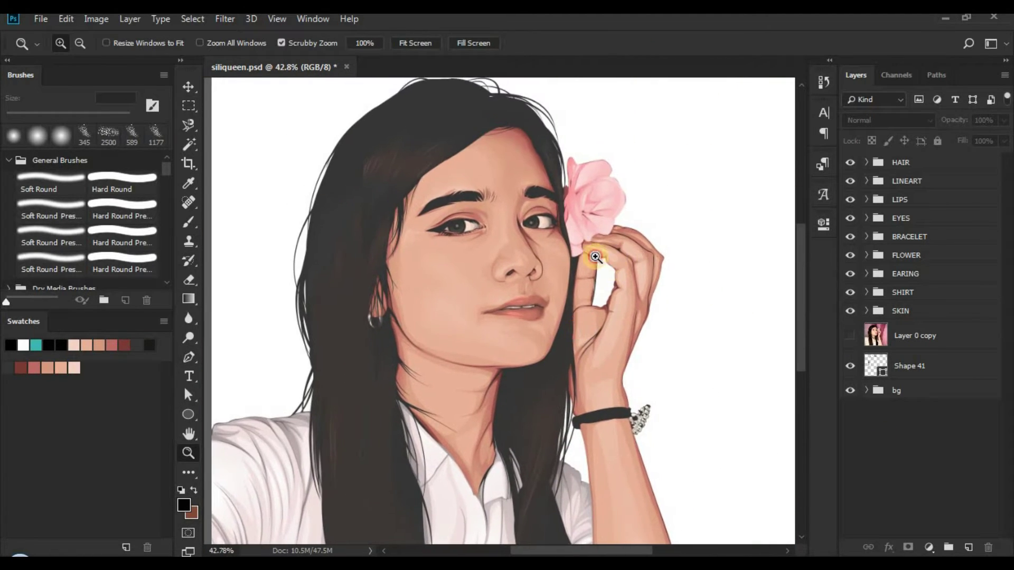
{"action": "left_click_drag", "start_coordinate": [595, 257], "coordinate": [680, 238]}
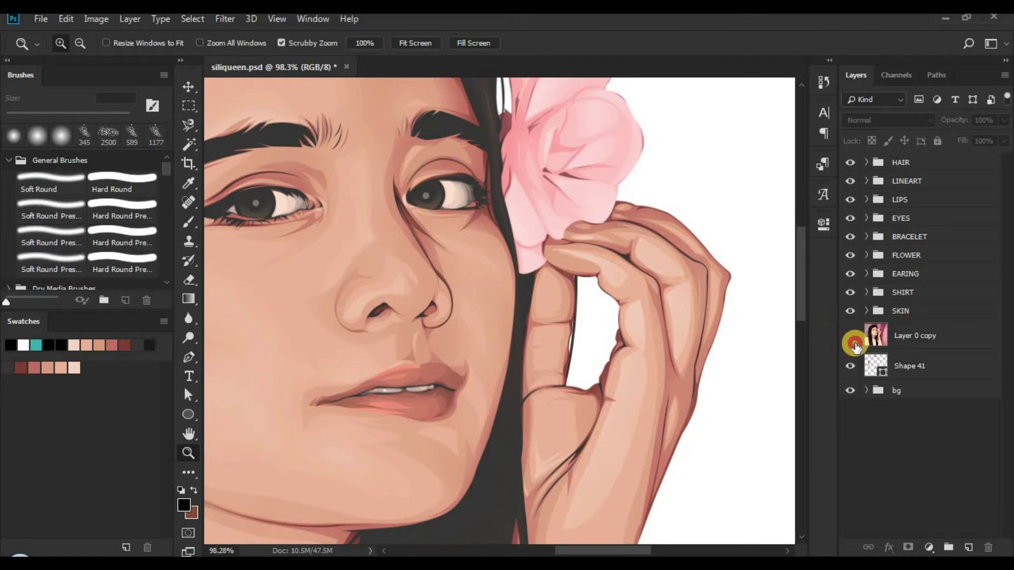
{"action": "left_click", "coordinate": [855, 344]}
{"action": "left_click", "coordinate": [876, 379]}
{"action": "key", "text": "p"}
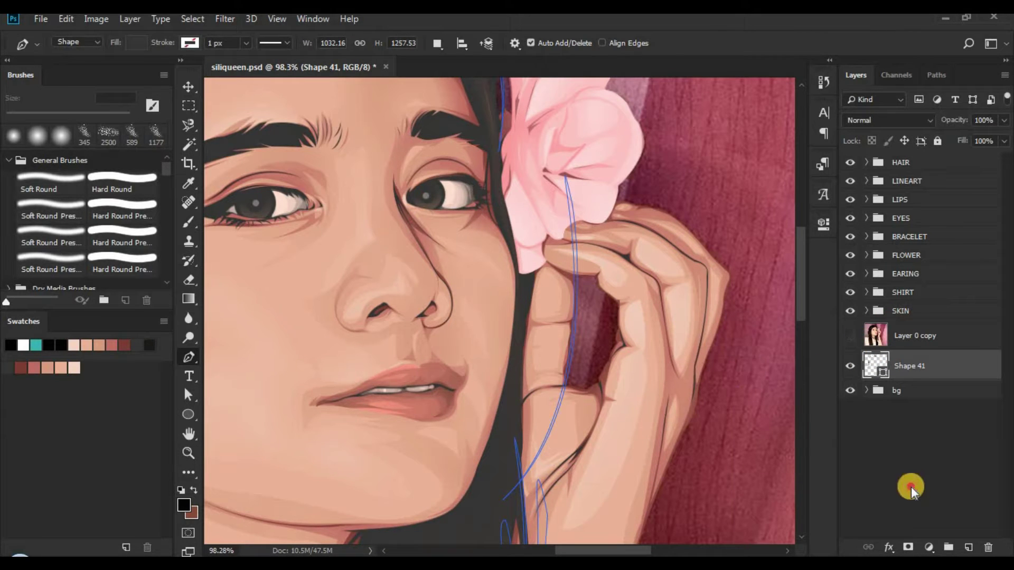
{"action": "left_click", "coordinate": [911, 490]}
- Reselect Shape 41 and delete its selected strand path
{"action": "key", "text": "z"}
{"action": "left_click_drag", "start_coordinate": [486, 267], "coordinate": [464, 261]}
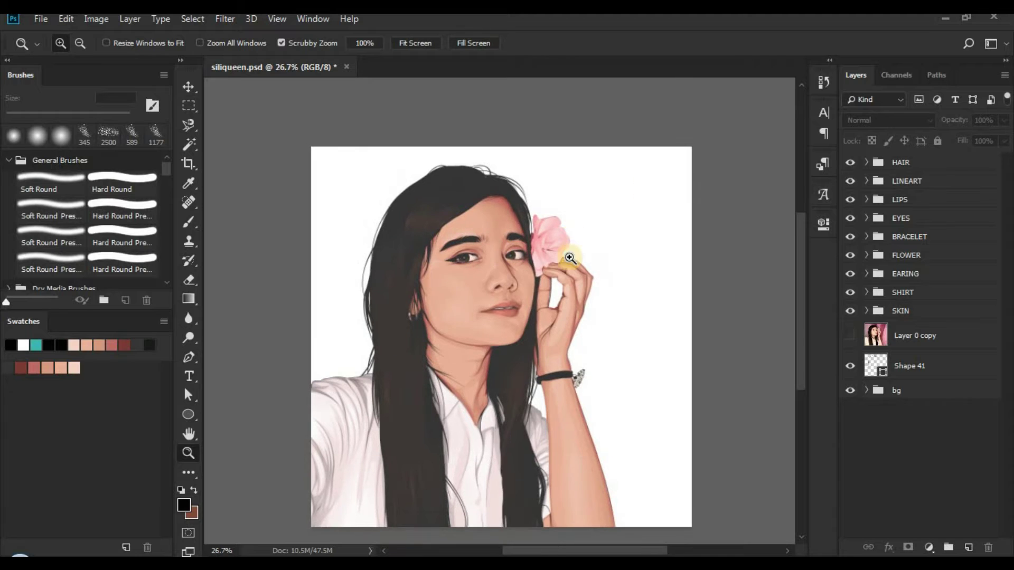
{"action": "left_click_drag", "start_coordinate": [607, 255], "coordinate": [627, 256]}
{"action": "left_click", "coordinate": [905, 365]}
{"action": "key", "text": "p"}
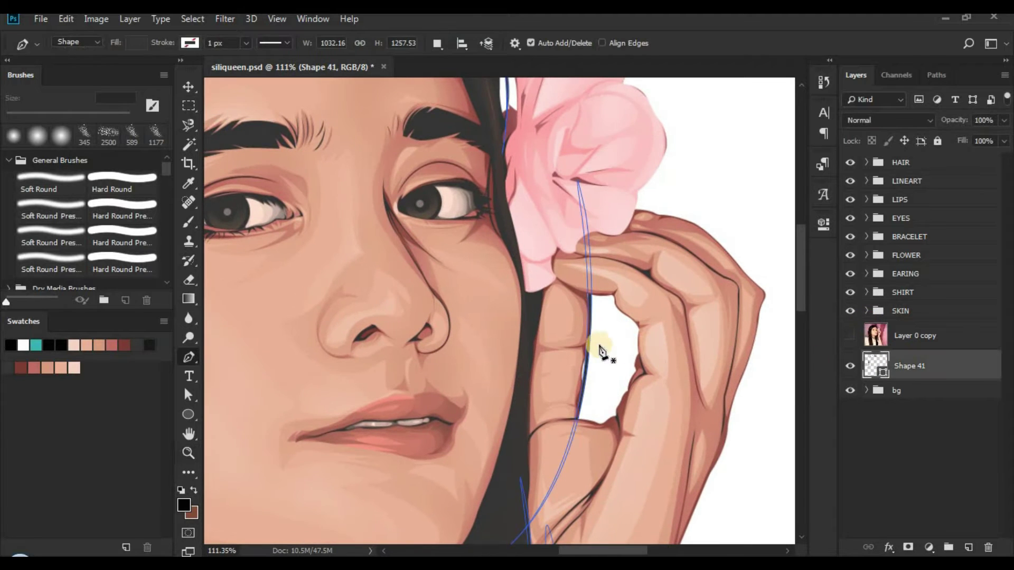
{"action": "key", "text": "Delete"}
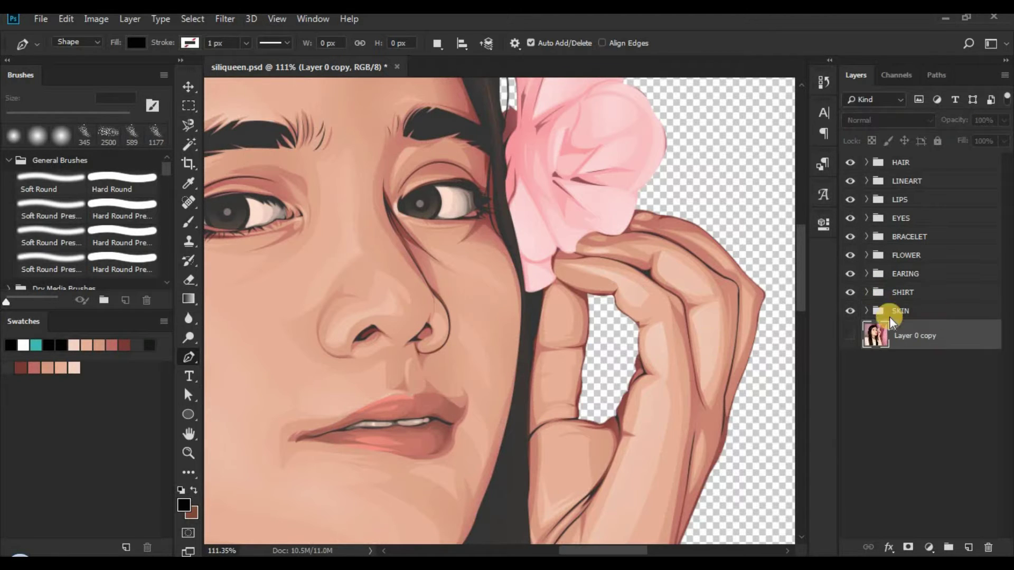
- Select the EARING group and zoom in on the face and hair
{"action": "left_click", "coordinate": [925, 273]}
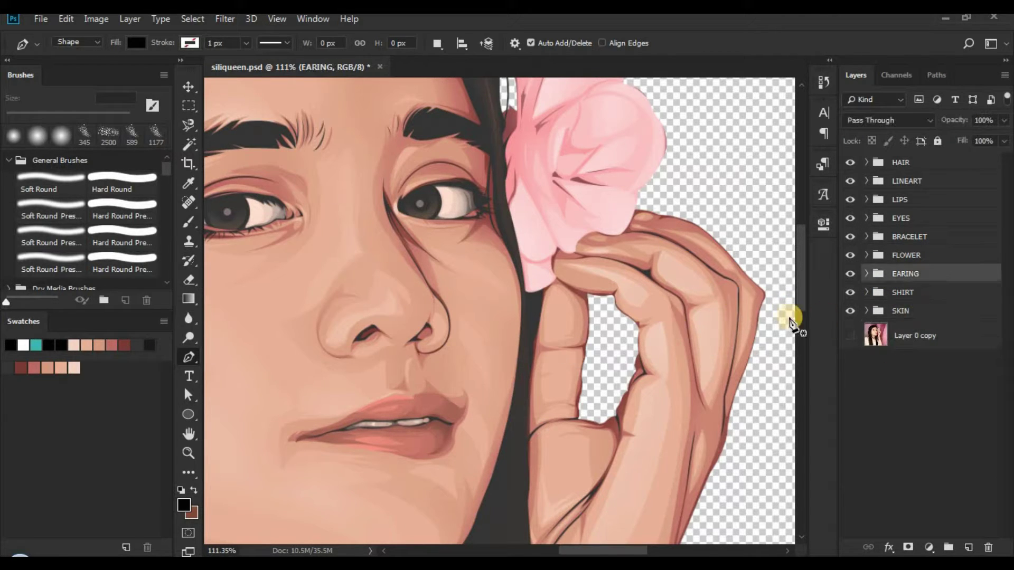
{"action": "key", "text": "z"}
{"action": "left_click_drag", "start_coordinate": [657, 320], "coordinate": [544, 347]}
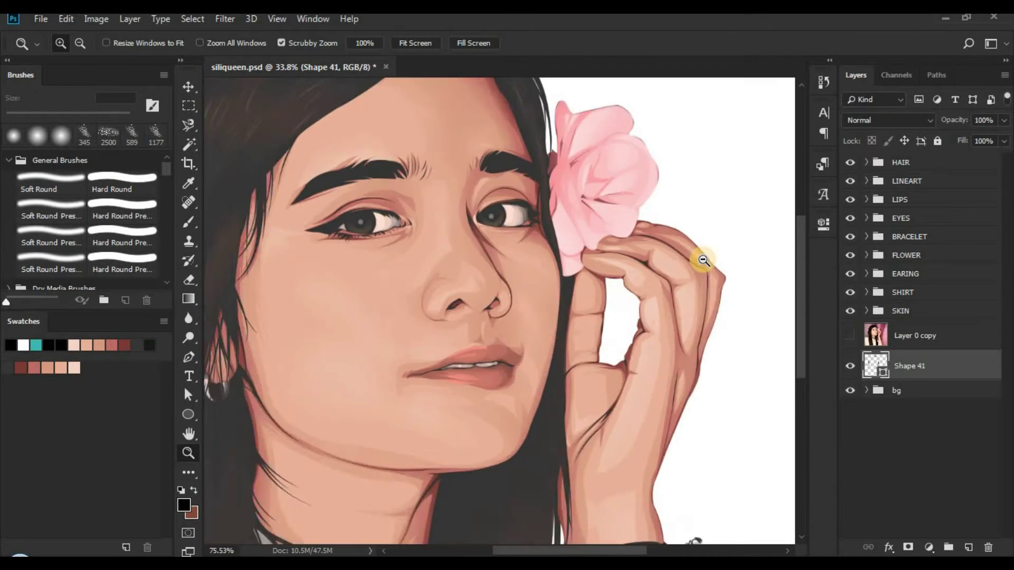
{"action": "left_click_drag", "start_coordinate": [638, 275], "coordinate": [600, 248]}
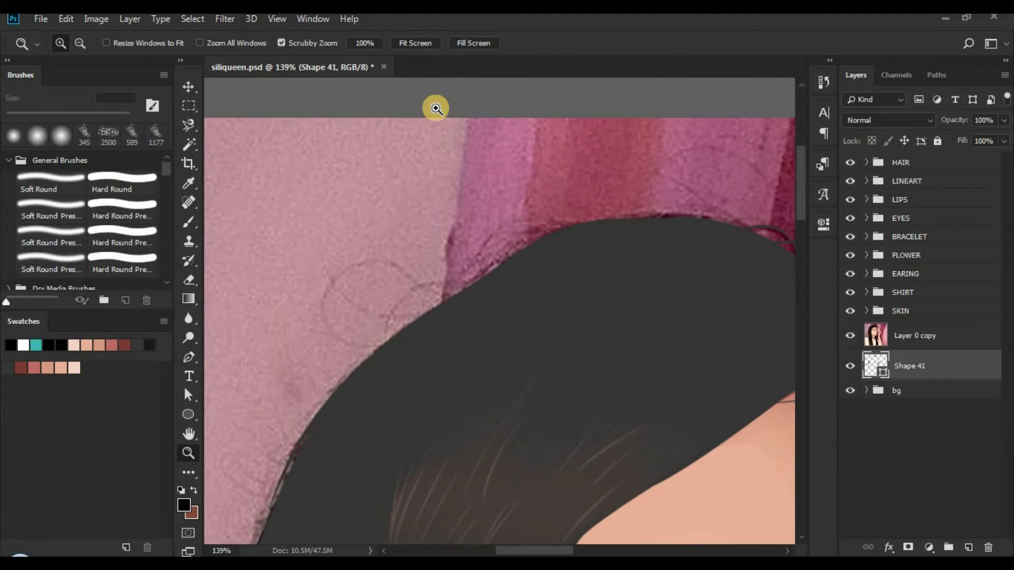
- Pen a two-anchor curved strand along the top of the head, then reframe on the face
{"action": "key", "text": "p"}
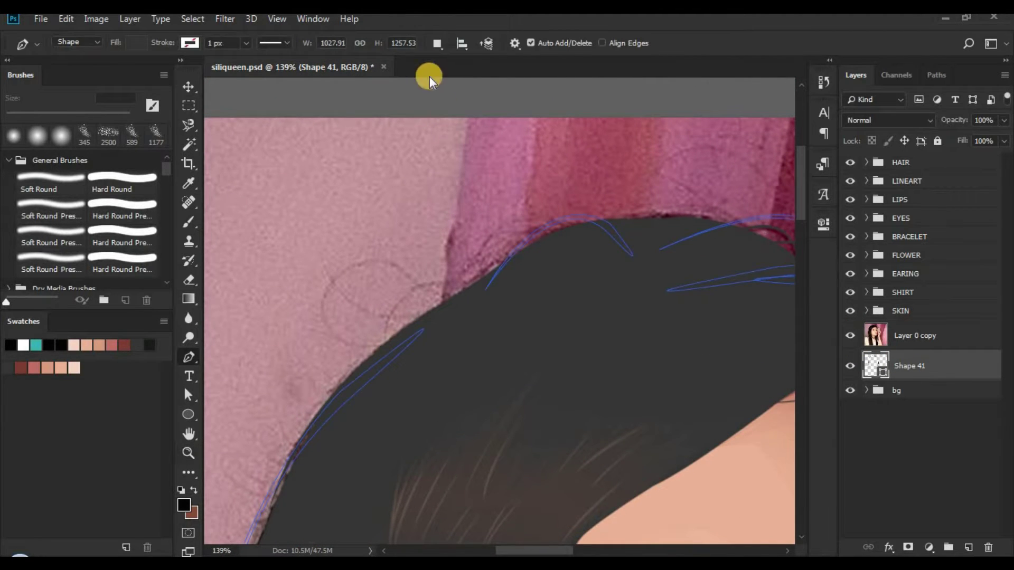
{"action": "left_click", "coordinate": [586, 235]}
{"action": "left_click_drag", "start_coordinate": [446, 318], "coordinate": [398, 451]}
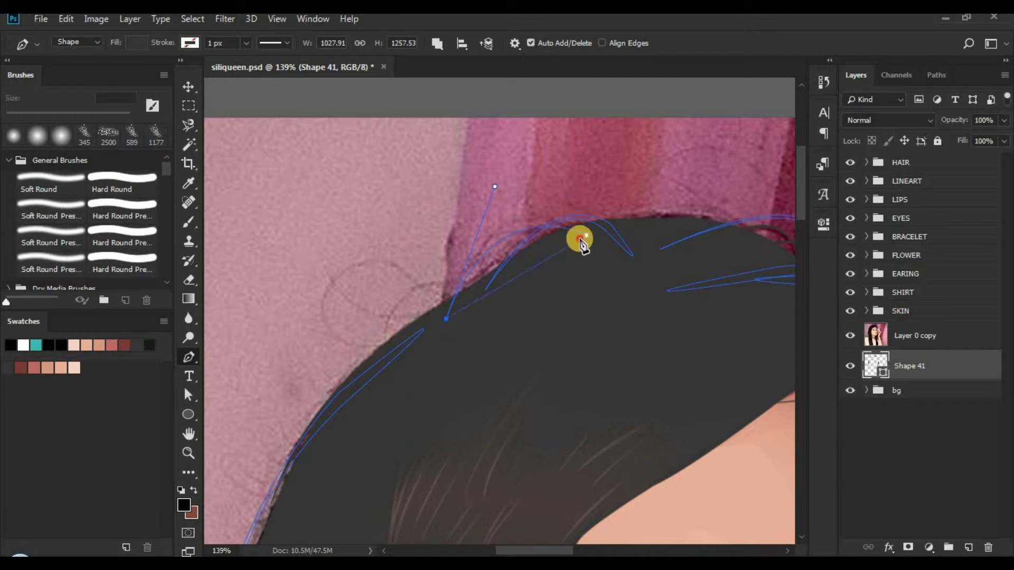
{"action": "mouse_move", "coordinate": [577, 238]}
{"action": "left_mouse_down"}
{"action": "mouse_move", "coordinate": [634, 270]}
{"action": "mouse_move", "coordinate": [669, 276]}
{"action": "left_mouse_up"}
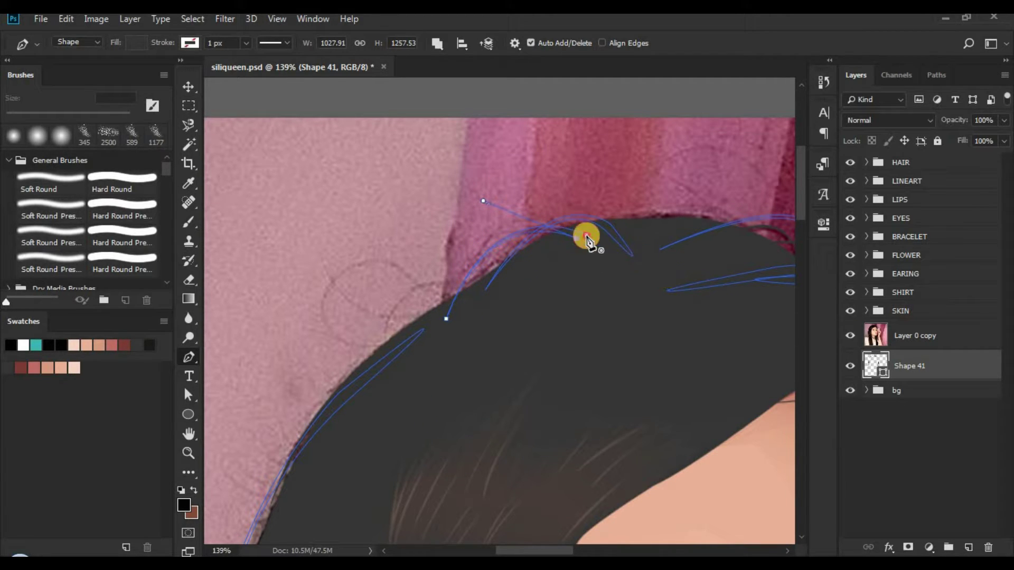
{"action": "key", "text": "z"}
{"action": "left_click_drag", "start_coordinate": [561, 242], "coordinate": [451, 265]}
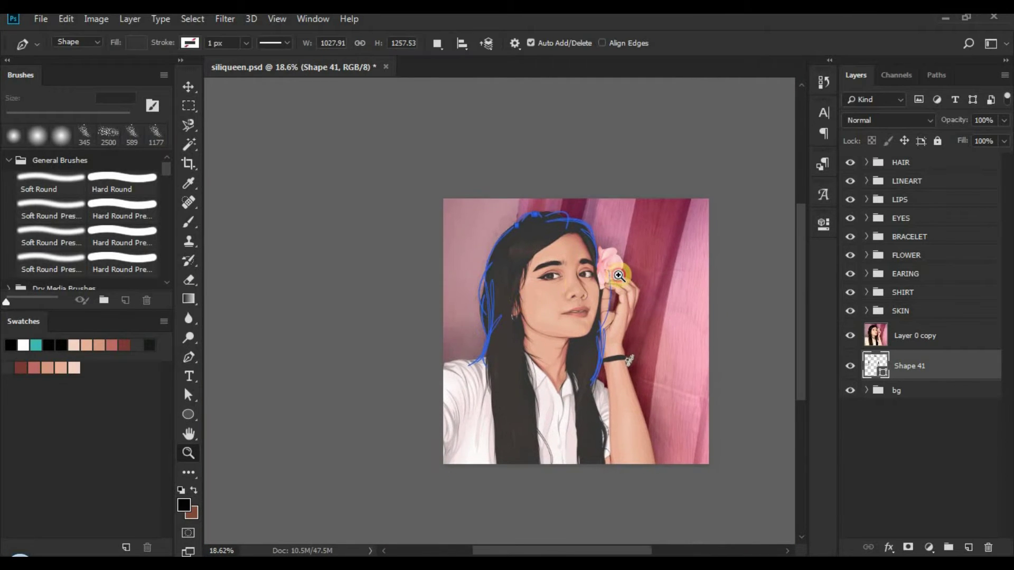
{"action": "left_click_drag", "start_coordinate": [618, 275], "coordinate": [681, 276]}
{"action": "type", "text": "other hair strands"}
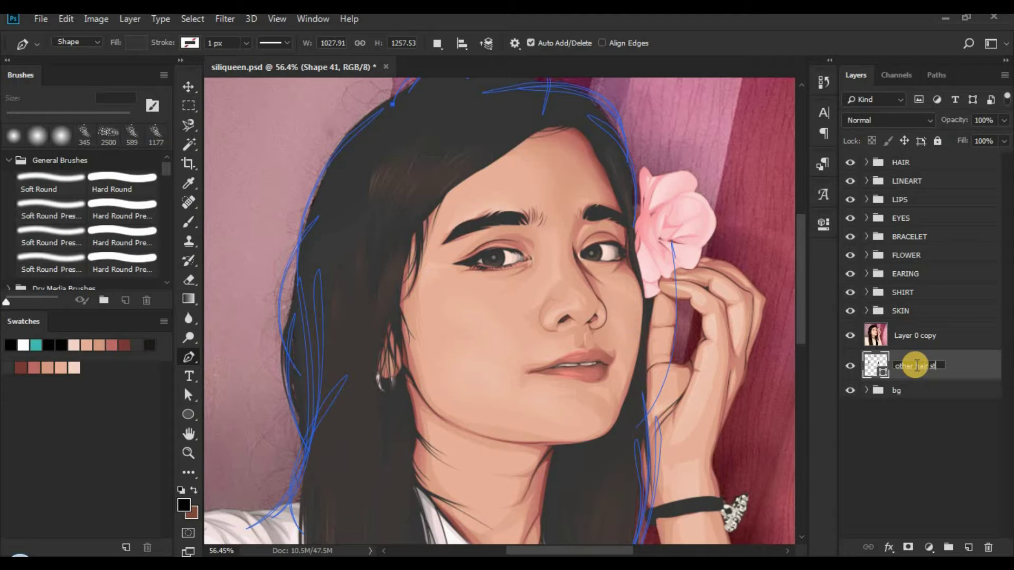
- Commit the 'other hair strands' name and move Layer 0 copy to the top of the stack
{"action": "left_click", "coordinate": [936, 505]}
{"action": "left_click", "coordinate": [851, 337]}
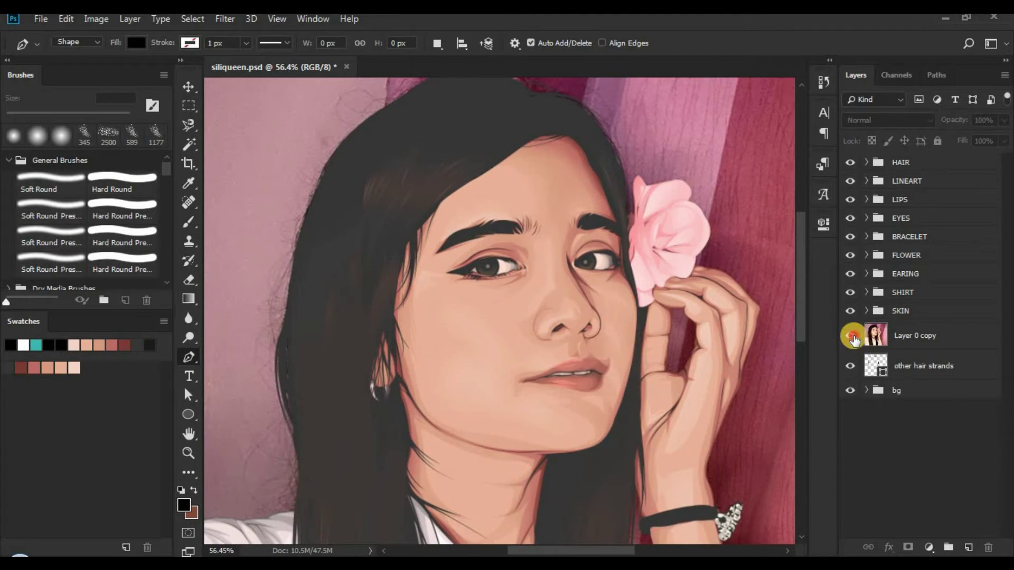
{"action": "left_click", "coordinate": [850, 337]}
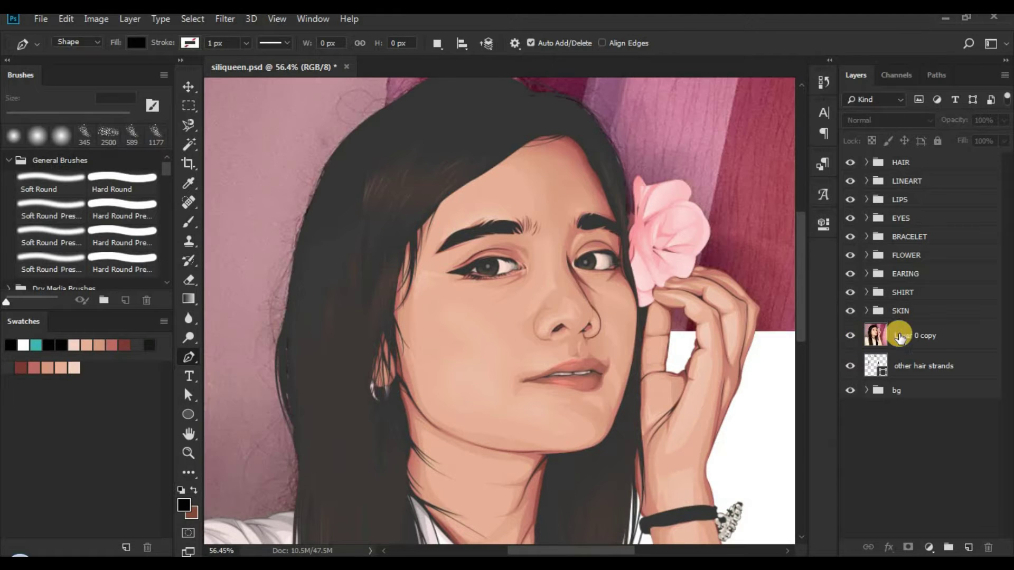
{"action": "left_click_drag", "start_coordinate": [906, 336], "coordinate": [914, 156]}
{"action": "left_click", "coordinate": [903, 193]}
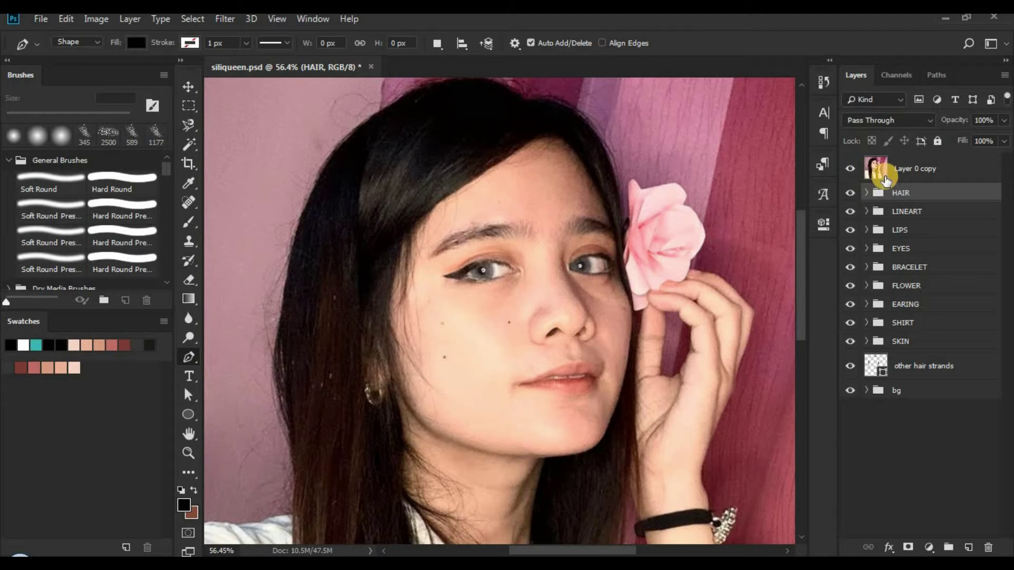
- Drop Layer 0 copy below the HAIR group, then directly under LINEART
{"action": "left_click_drag", "start_coordinate": [534, 343], "coordinate": [522, 299]}
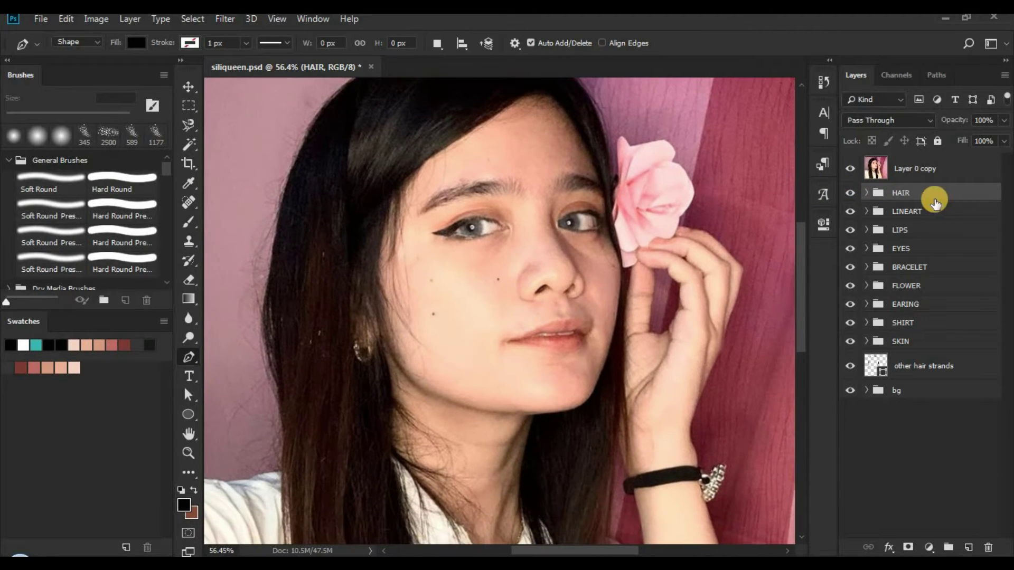
{"action": "left_click_drag", "start_coordinate": [911, 169], "coordinate": [911, 208]}
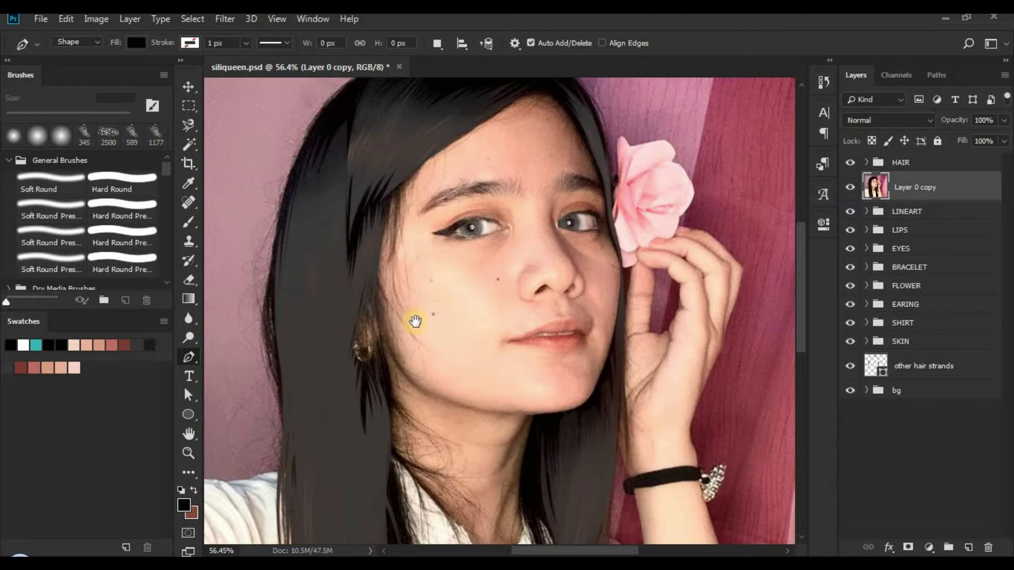
{"action": "left_click_drag", "start_coordinate": [414, 319], "coordinate": [431, 326]}
{"action": "left_click_drag", "start_coordinate": [899, 197], "coordinate": [897, 226]}
- Select LIPS, zoom on the eye and cheek, and pen a strand from the temple down the cheek
{"action": "left_click", "coordinate": [902, 230]}
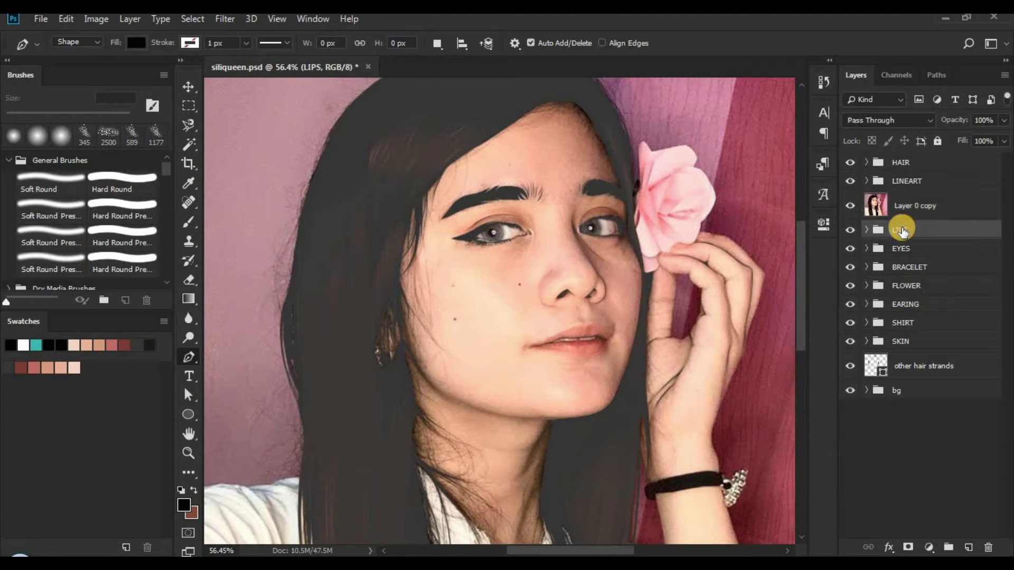
{"action": "key", "text": "z"}
{"action": "left_click_drag", "start_coordinate": [431, 244], "coordinate": [501, 243]}
{"action": "key", "text": "p"}
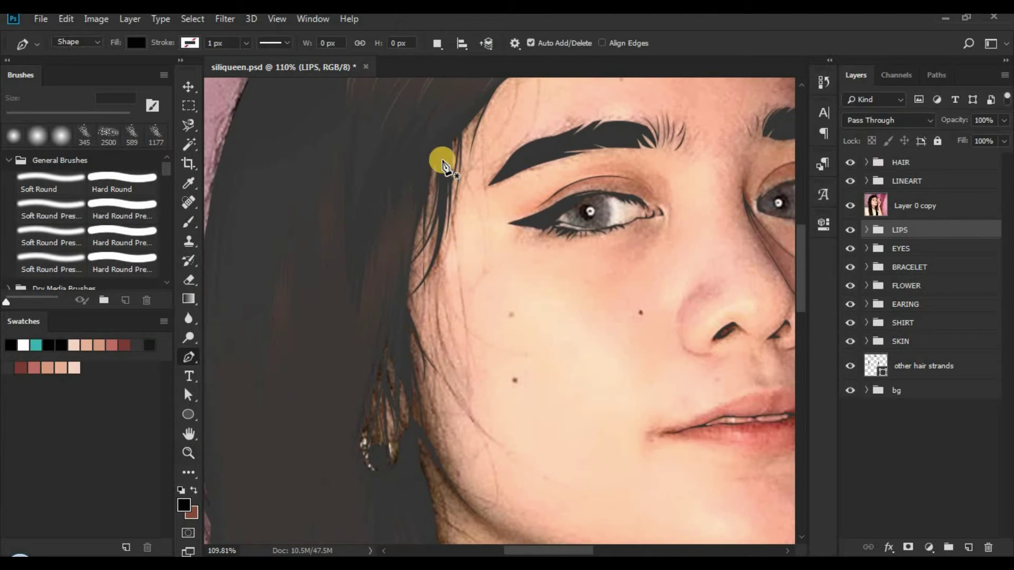
{"action": "left_click", "coordinate": [450, 144]}
{"action": "key", "text": "ctrl+z"}
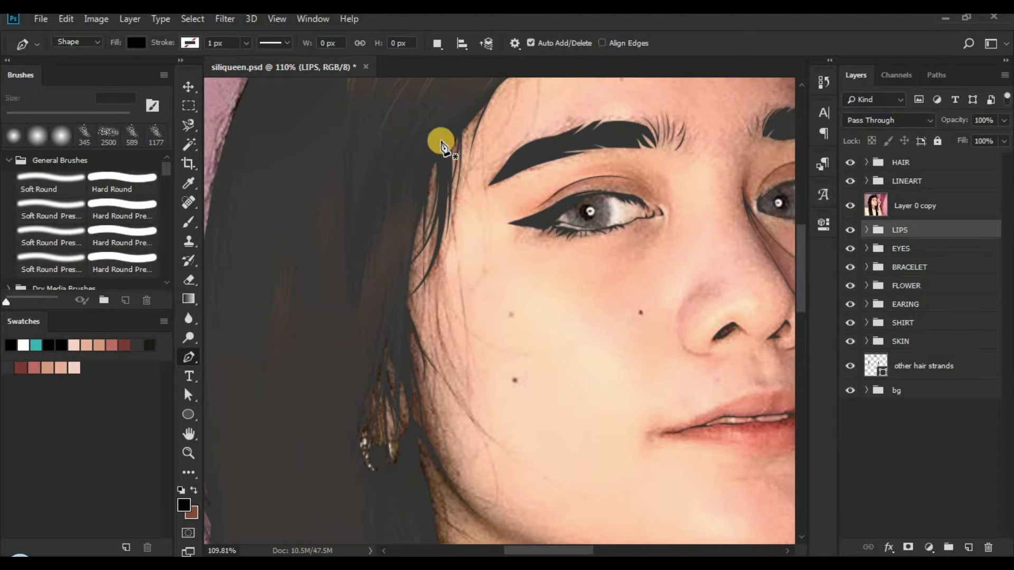
{"action": "left_click_drag", "start_coordinate": [513, 450], "coordinate": [630, 503]}
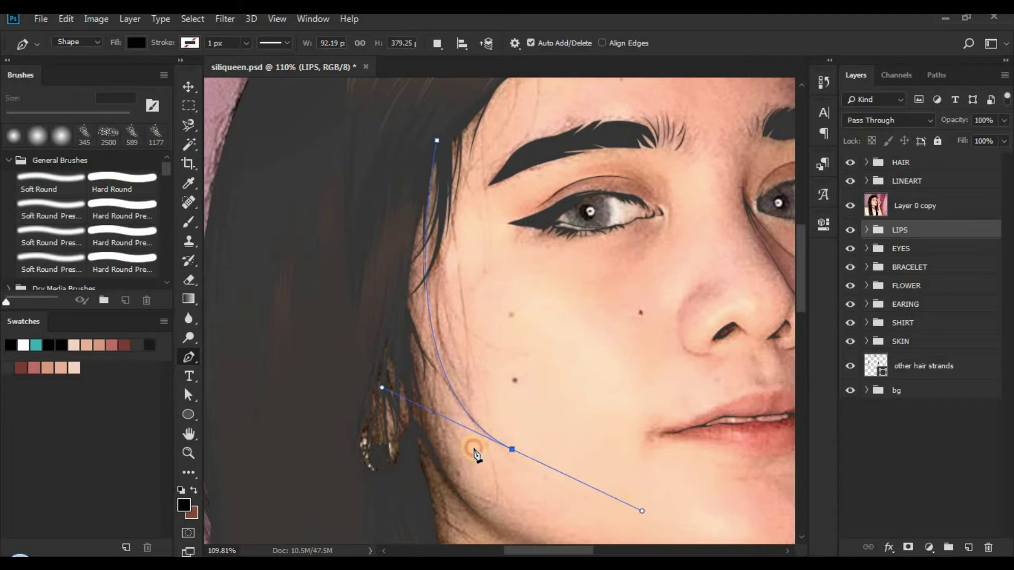
{"action": "left_click", "coordinate": [513, 450], "text": "alt"}
{"action": "left_click_drag", "start_coordinate": [442, 85], "coordinate": [383, 414]}
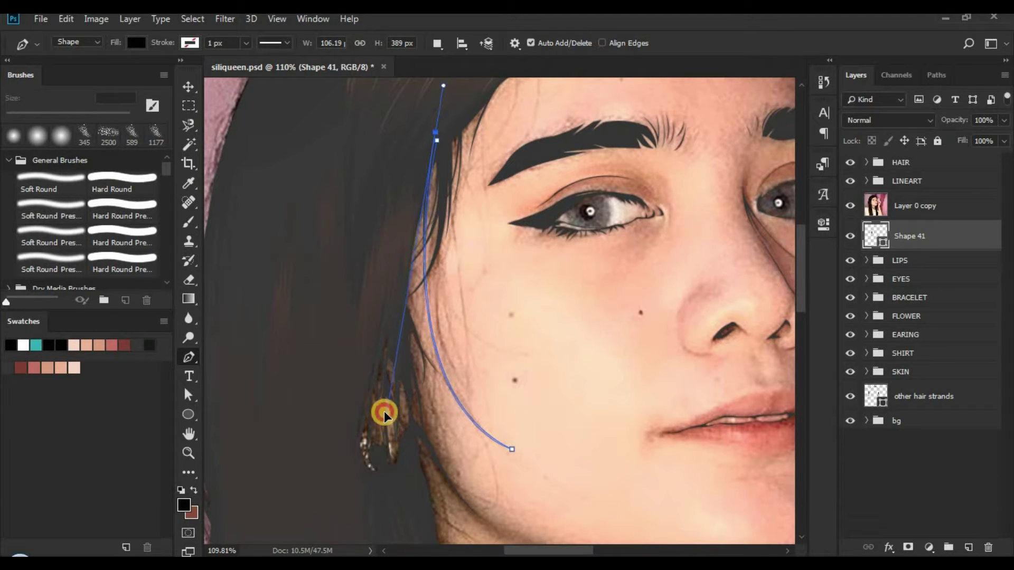
{"action": "left_click_drag", "start_coordinate": [383, 413], "coordinate": [380, 410]}
{"action": "left_click", "coordinate": [436, 133]}
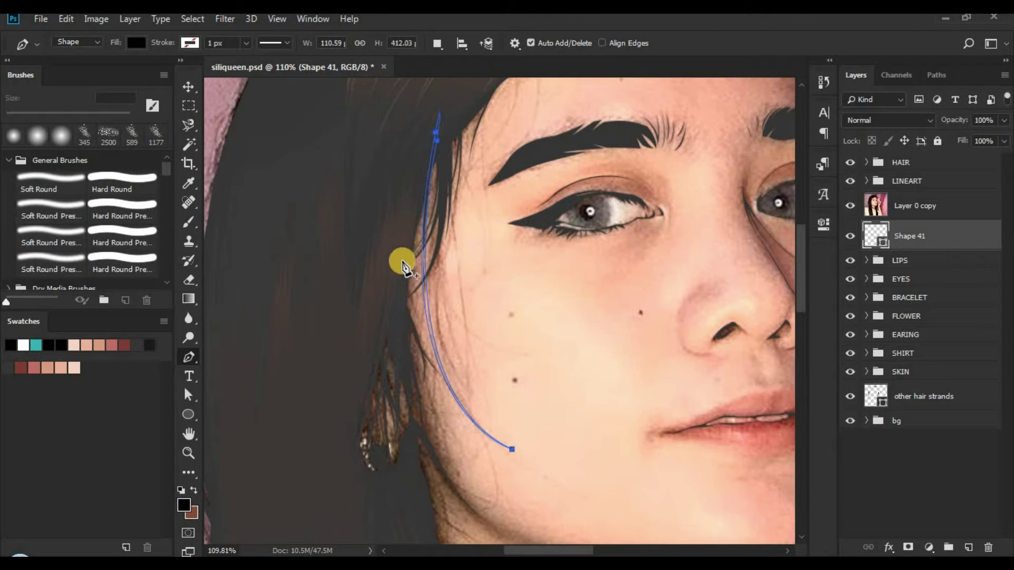
- Combine a second temple strand into Shape 41, curving it past the ear to a sharp tip
{"action": "left_click", "coordinate": [450, 100]}
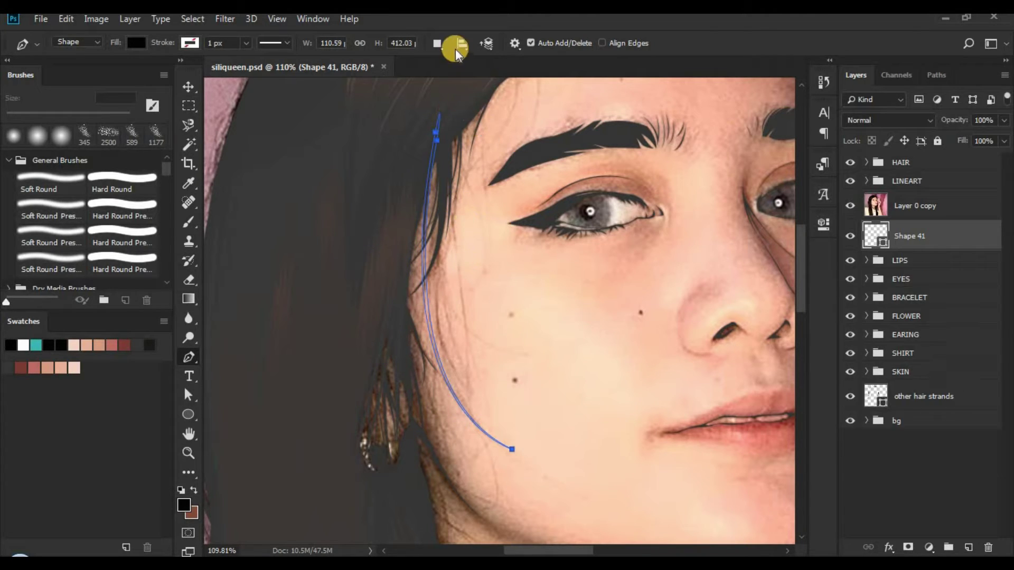
{"action": "left_click", "coordinate": [438, 44]}
{"action": "left_click", "coordinate": [451, 73]}
{"action": "left_click_drag", "start_coordinate": [393, 327], "coordinate": [315, 376]}
{"action": "left_click", "coordinate": [393, 326], "text": "alt"}
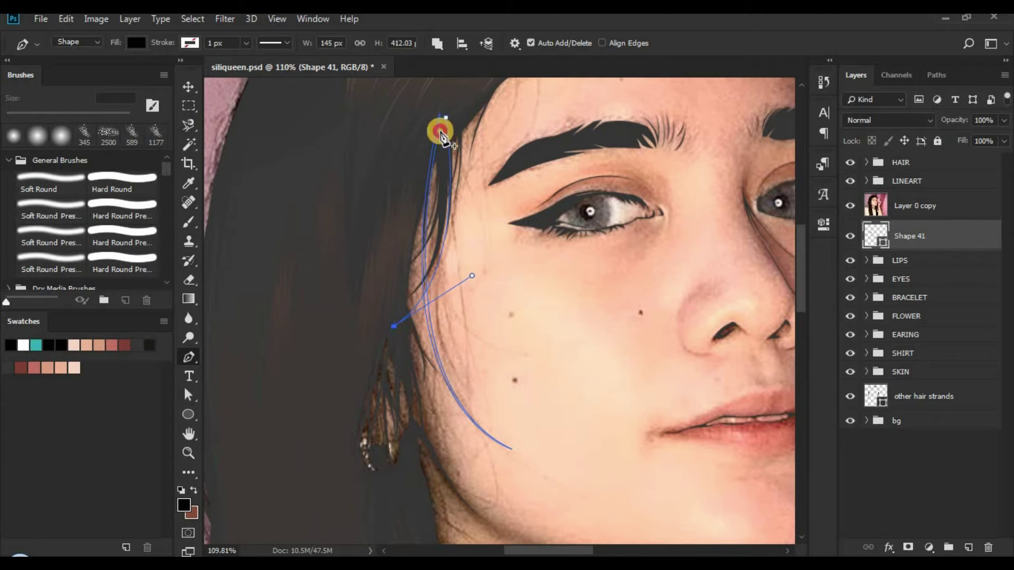
{"action": "left_click_drag", "start_coordinate": [457, 177], "coordinate": [430, 98]}
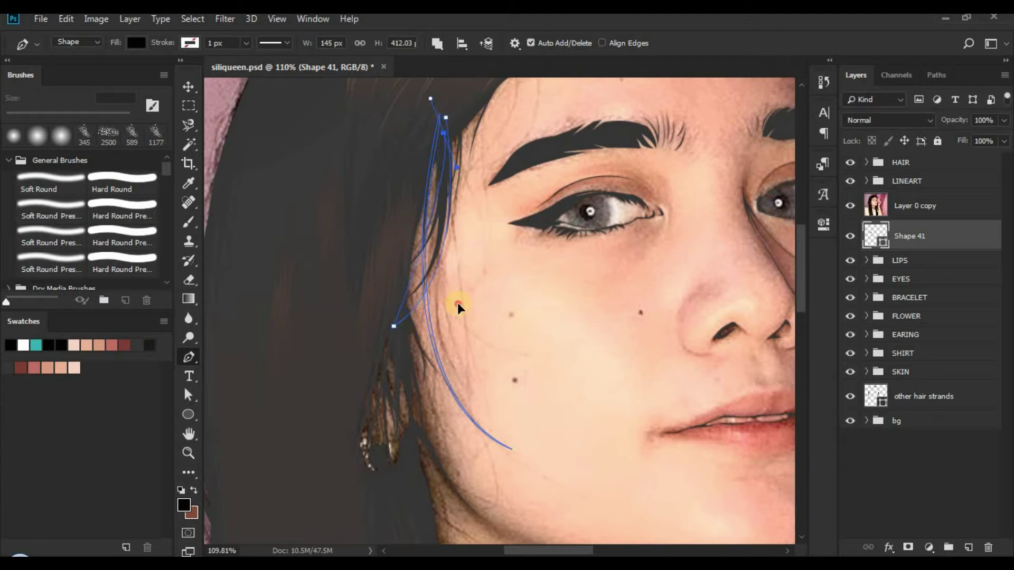
{"action": "left_click", "coordinate": [445, 115]}
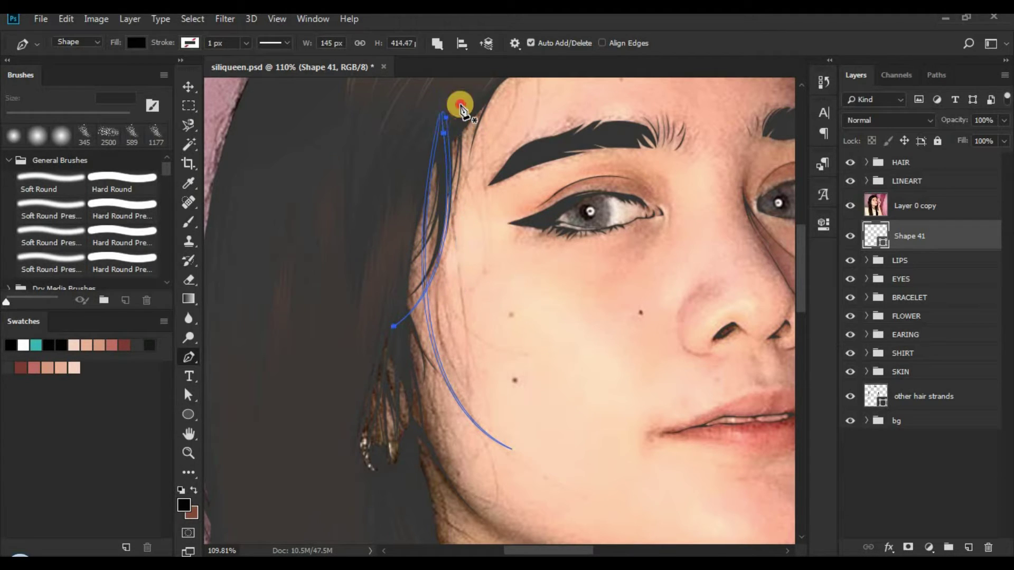
{"action": "left_click_drag", "start_coordinate": [375, 332], "coordinate": [266, 415]}
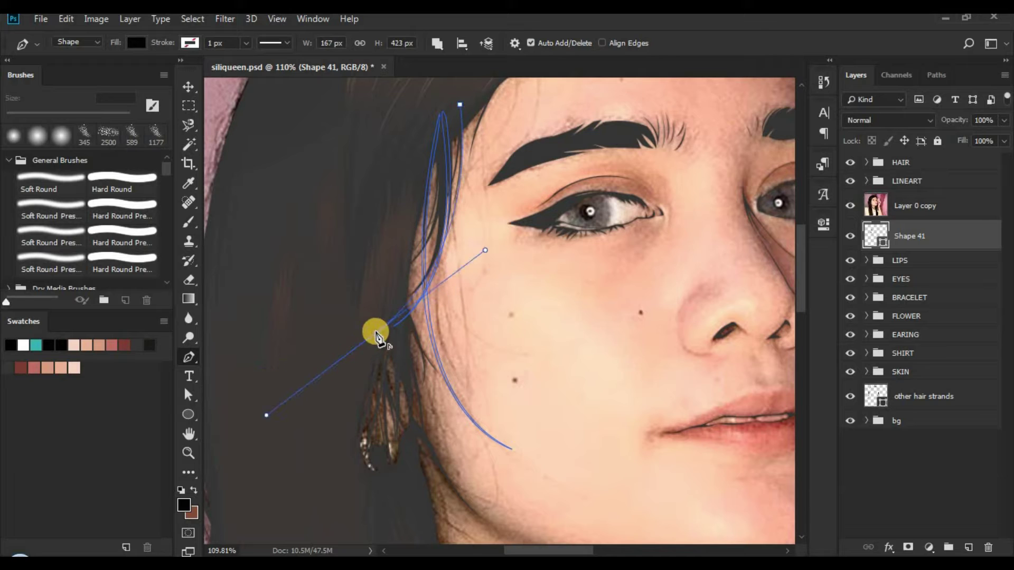
{"action": "left_click_drag", "start_coordinate": [453, 97], "coordinate": [470, 151]}
{"action": "scroll", "coordinate": [468, 147], "scroll_direction": "up", "scroll_amount": 1}
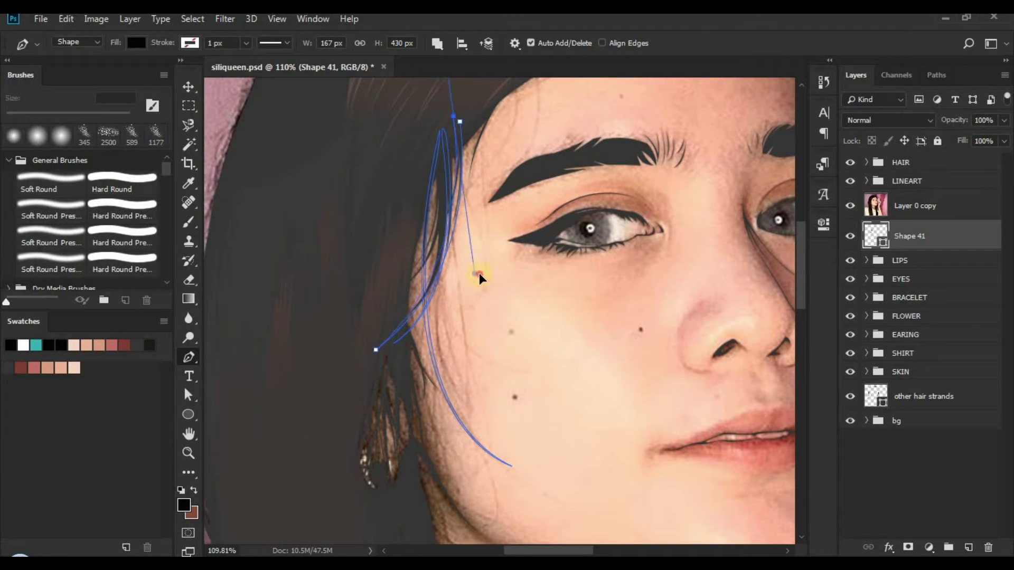
{"action": "left_click_drag", "start_coordinate": [480, 273], "coordinate": [459, 119]}
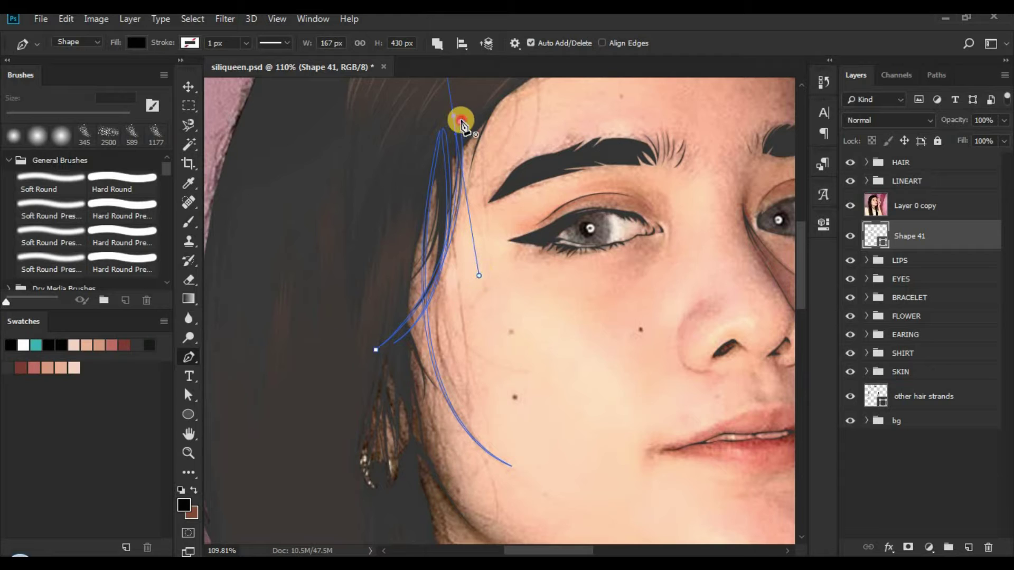
- Hide the reference photo and fill Shape 41 with near-black #020202
{"action": "left_click", "coordinate": [849, 207]}
{"action": "left_click", "coordinate": [906, 493]}
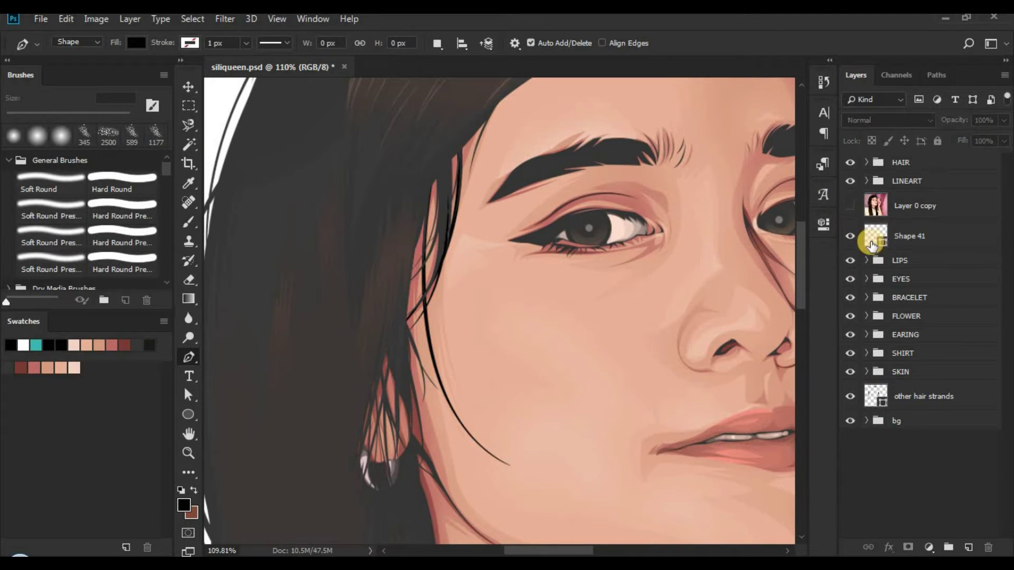
{"action": "double_click", "coordinate": [879, 238]}
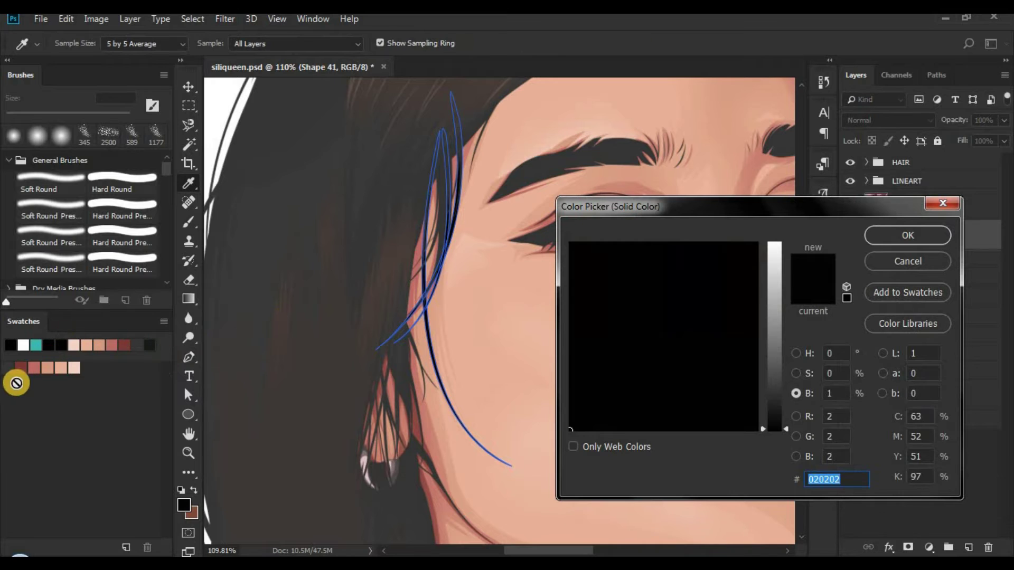
{"action": "left_click", "coordinate": [14, 364]}
{"action": "key", "text": "Return"}
{"action": "left_click", "coordinate": [879, 526]}
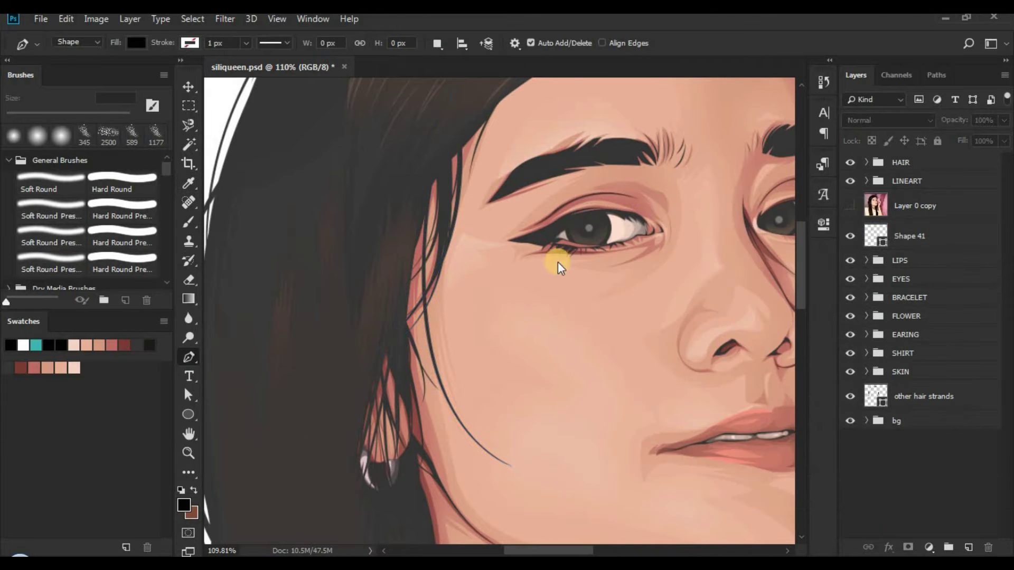
- Zoom in on the cheek beside the ear and show Layer 0 copy again
{"action": "key", "text": "z"}
{"action": "left_click_drag", "start_coordinate": [429, 239], "coordinate": [786, 211]}
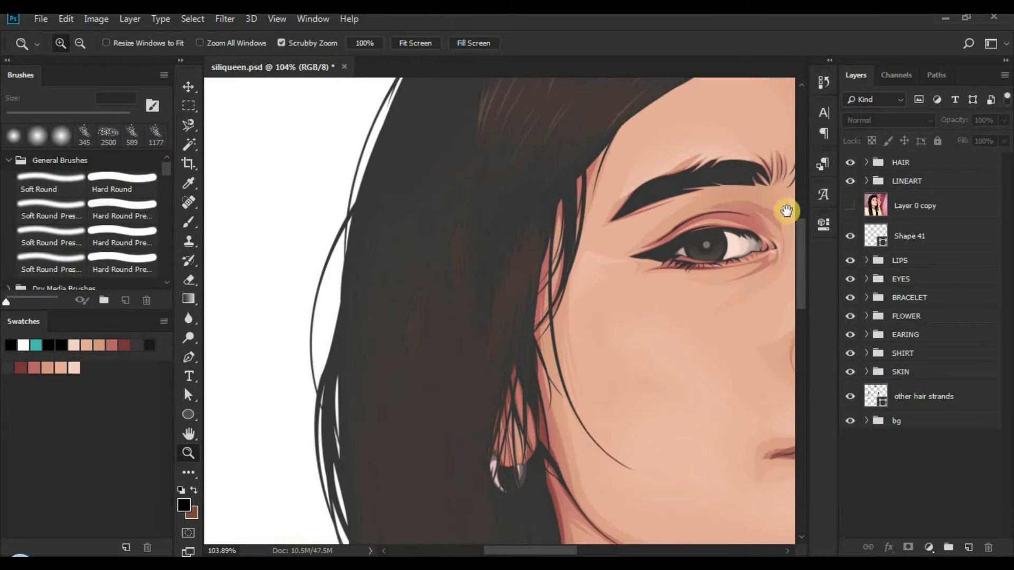
{"action": "left_click", "coordinate": [850, 205]}
- Combine a closed tapered strand beside the ear into Shape 41, curving down toward the jaw
{"action": "key", "text": "p"}
{"action": "scroll", "coordinate": [502, 248], "scroll_direction": "down", "scroll_amount": 5}
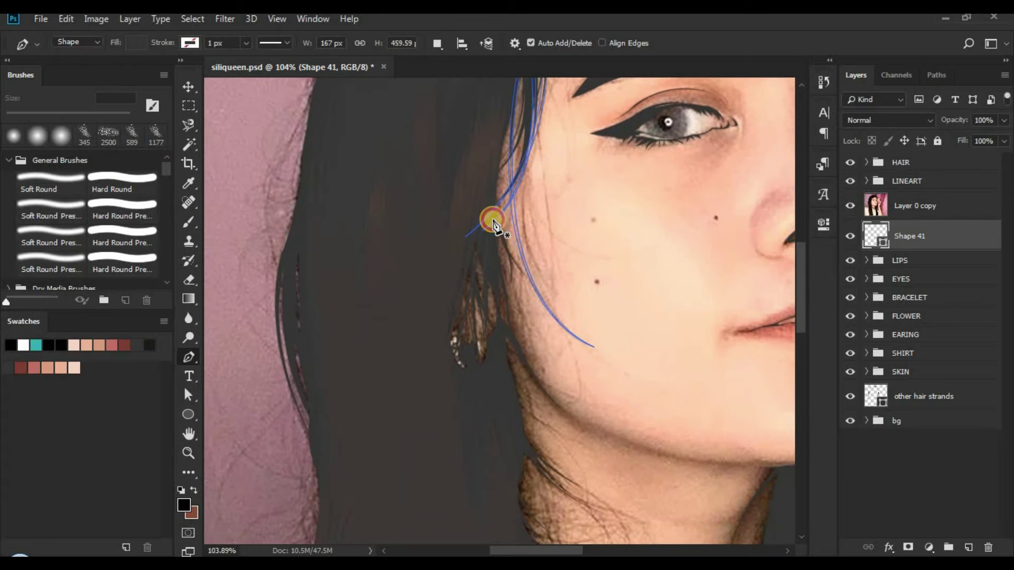
{"action": "left_click", "coordinate": [448, 37]}
{"action": "left_click", "coordinate": [478, 75]}
{"action": "left_click", "coordinate": [473, 172]}
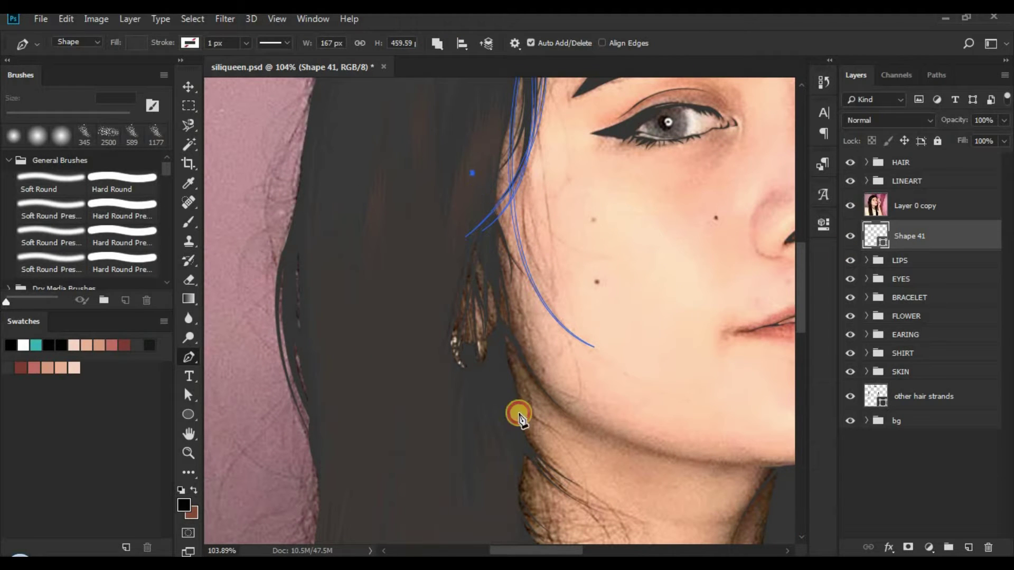
{"action": "left_click_drag", "start_coordinate": [508, 386], "coordinate": [481, 490]}
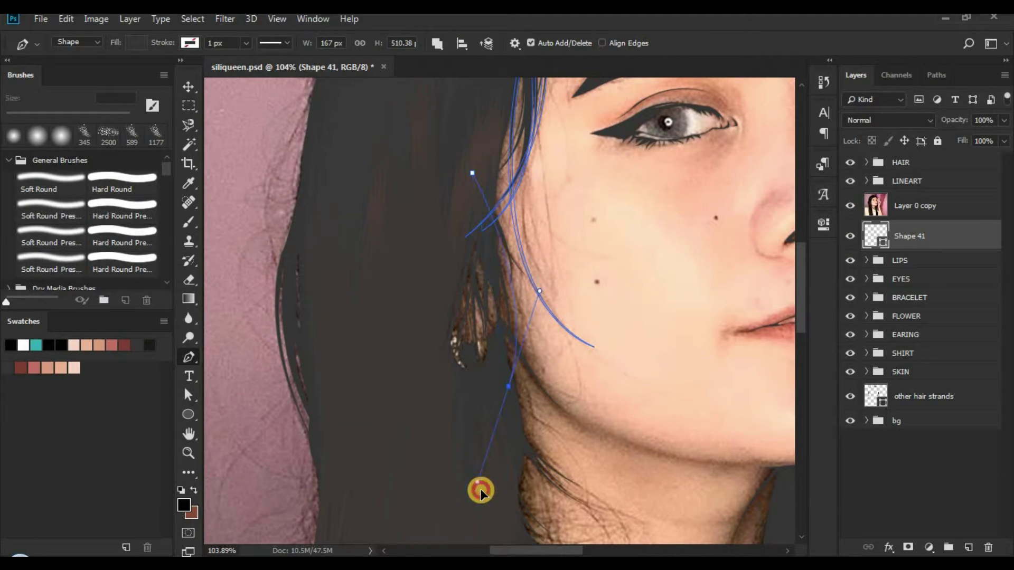
{"action": "left_click", "coordinate": [509, 386], "text": "alt"}
{"action": "left_click_drag", "start_coordinate": [473, 182], "coordinate": [518, 208]}
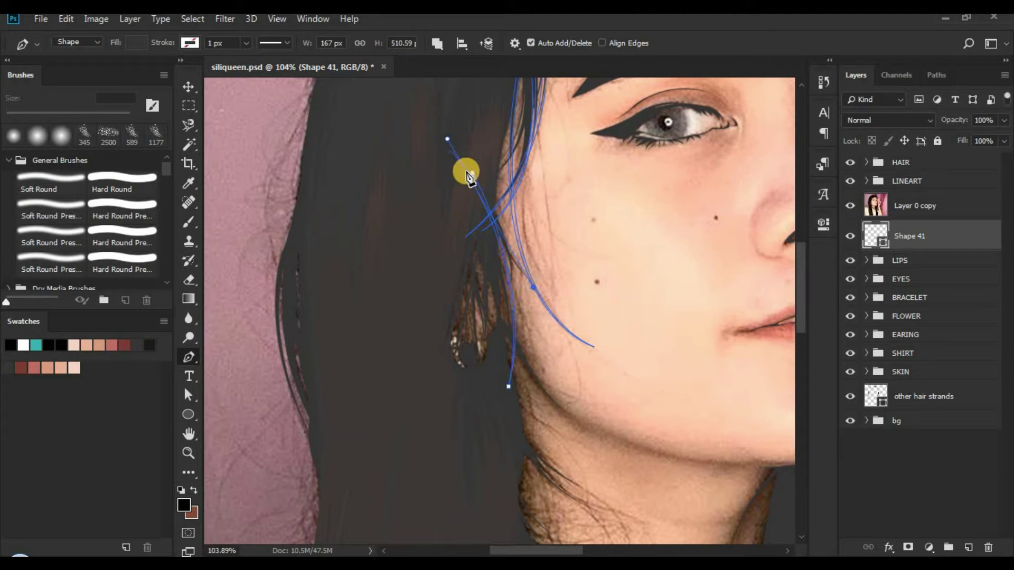
{"action": "left_click_drag", "start_coordinate": [449, 138], "coordinate": [461, 160]}
- Zoom in near the ear and duplicate that strand, shifting the copy left
{"action": "key", "text": "z"}
{"action": "left_click", "coordinate": [593, 224]}
{"action": "key", "text": "p"}
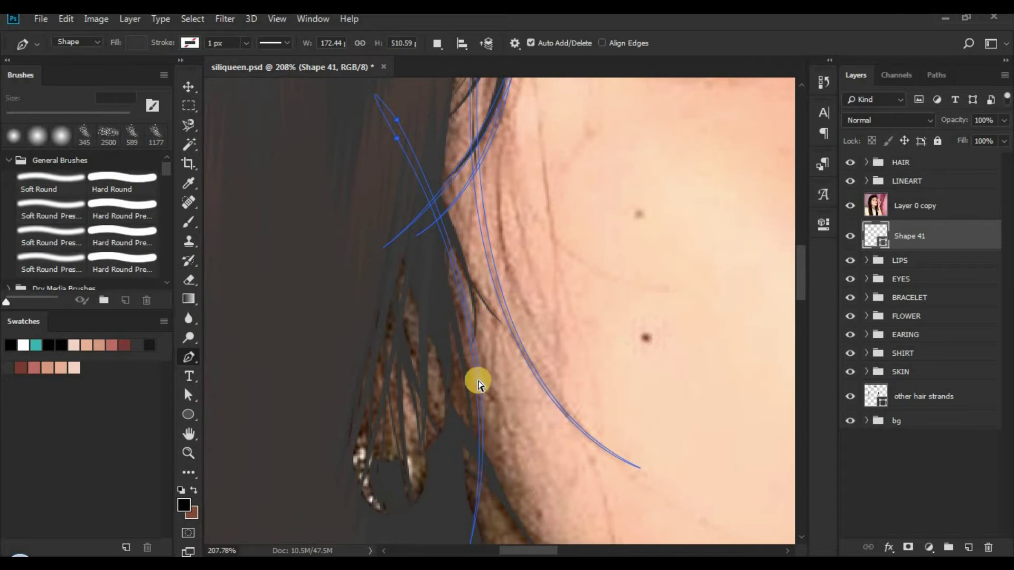
{"action": "scroll", "coordinate": [475, 385], "scroll_direction": "down", "scroll_amount": 2}
{"action": "scroll", "coordinate": [543, 301], "scroll_direction": "down", "scroll_amount": 2}
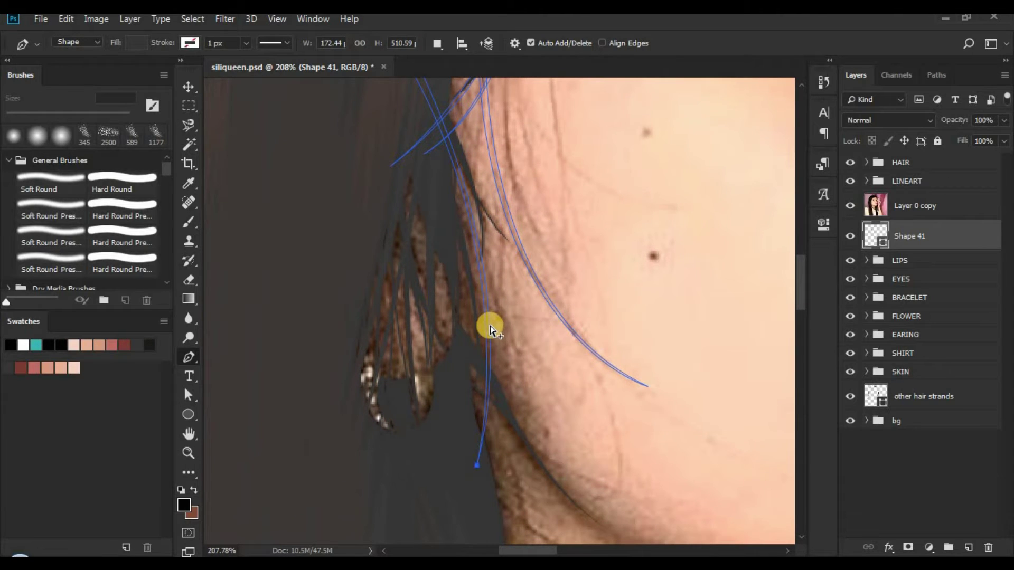
{"action": "mouse_move", "coordinate": [484, 331]}
{"action": "left_mouse_down"}
{"action": "mouse_move", "coordinate": [439, 277]}
{"action": "mouse_move", "coordinate": [450, 271]}
{"action": "left_mouse_up"}
- Combine another closed strand running from high in the hair down past the ear
{"action": "scroll", "coordinate": [493, 271], "scroll_direction": "down", "scroll_amount": 2}
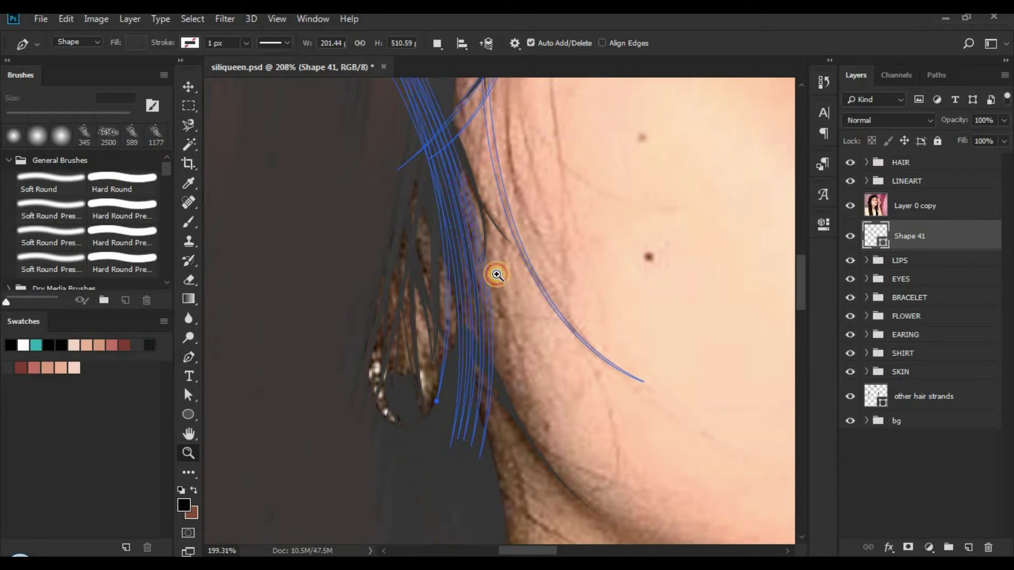
{"action": "scroll", "coordinate": [478, 152], "scroll_direction": "down", "scroll_amount": 2}
{"action": "left_click", "coordinate": [433, 36]}
{"action": "left_click", "coordinate": [454, 72]}
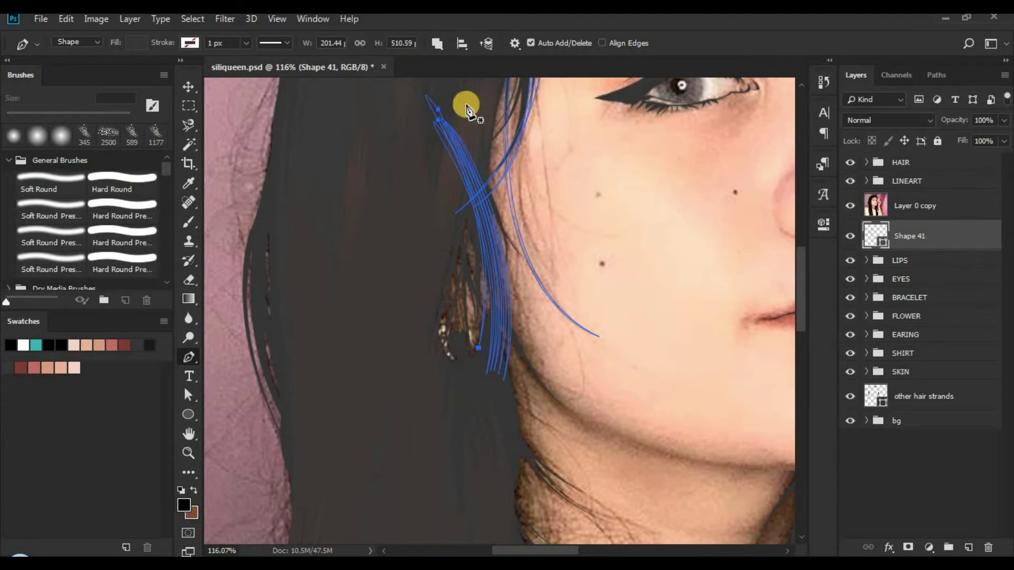
{"action": "left_click", "coordinate": [461, 107]}
{"action": "left_click_drag", "start_coordinate": [445, 360], "coordinate": [400, 459]}
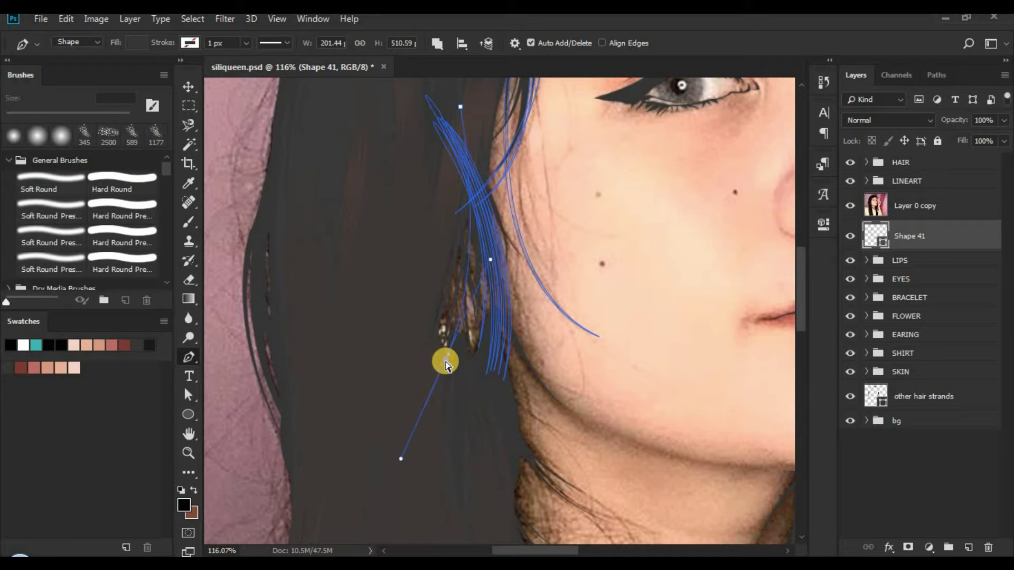
{"action": "left_click_drag", "start_coordinate": [444, 381], "coordinate": [443, 390]}
{"action": "left_click", "coordinate": [457, 116]}
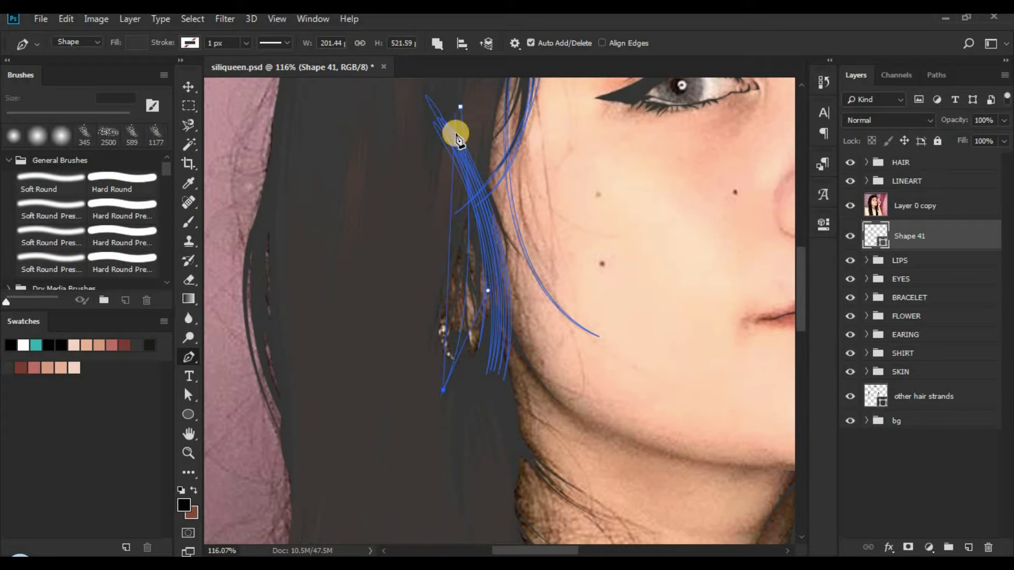
- Add one more closed strand near the top, alongside the others
{"action": "left_click", "coordinate": [449, 101]}
{"action": "scroll", "coordinate": [479, 185], "scroll_direction": "up", "scroll_amount": 1}
{"action": "left_click_drag", "start_coordinate": [478, 199], "coordinate": [488, 290]}
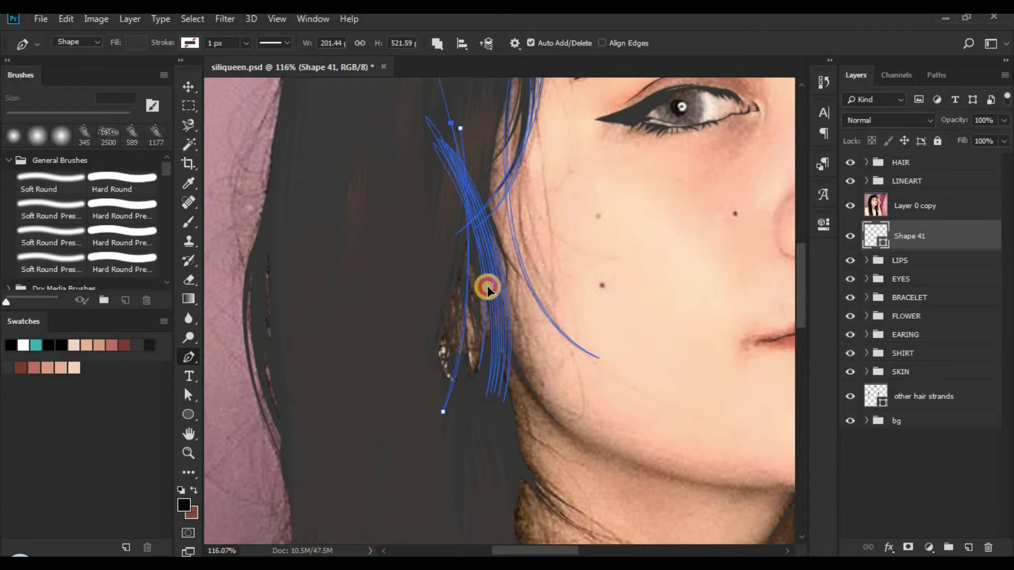
{"action": "left_click", "coordinate": [461, 128]}
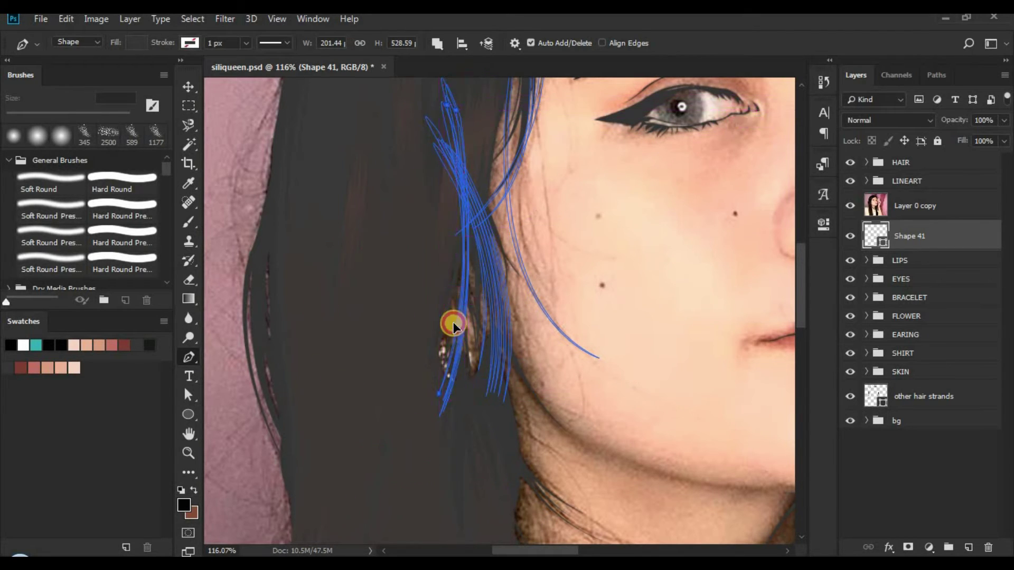
{"action": "mouse_move", "coordinate": [463, 328]}
{"action": "left_mouse_down"}
{"action": "mouse_move", "coordinate": [433, 359]}
{"action": "mouse_move", "coordinate": [463, 301]}
{"action": "left_mouse_up"}
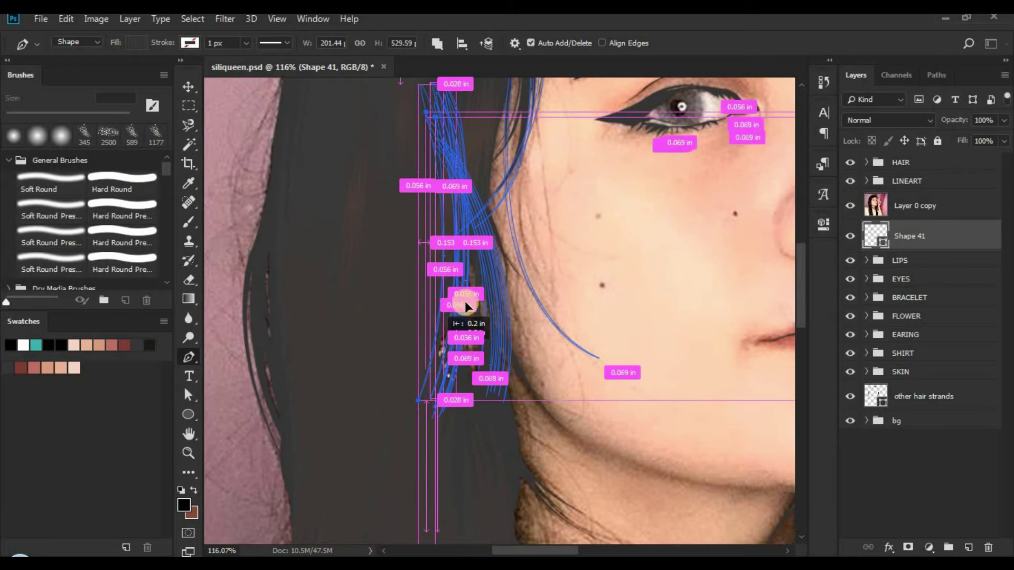
- Hide Layer 0 copy to check the strands by the earring, then reselect Shape 41 and show it again
{"action": "left_click", "coordinate": [867, 206]}
{"action": "left_click", "coordinate": [851, 205]}
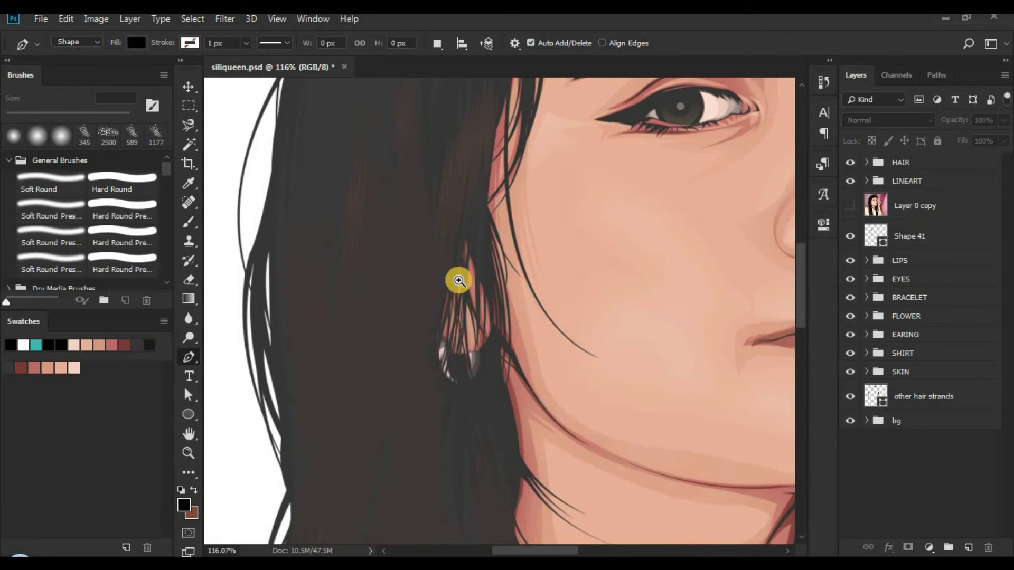
{"action": "key", "text": "z"}
{"action": "mouse_move", "coordinate": [447, 254]}
{"action": "left_mouse_down"}
{"action": "mouse_move", "coordinate": [417, 248]}
{"action": "mouse_move", "coordinate": [471, 343]}
{"action": "left_mouse_up"}
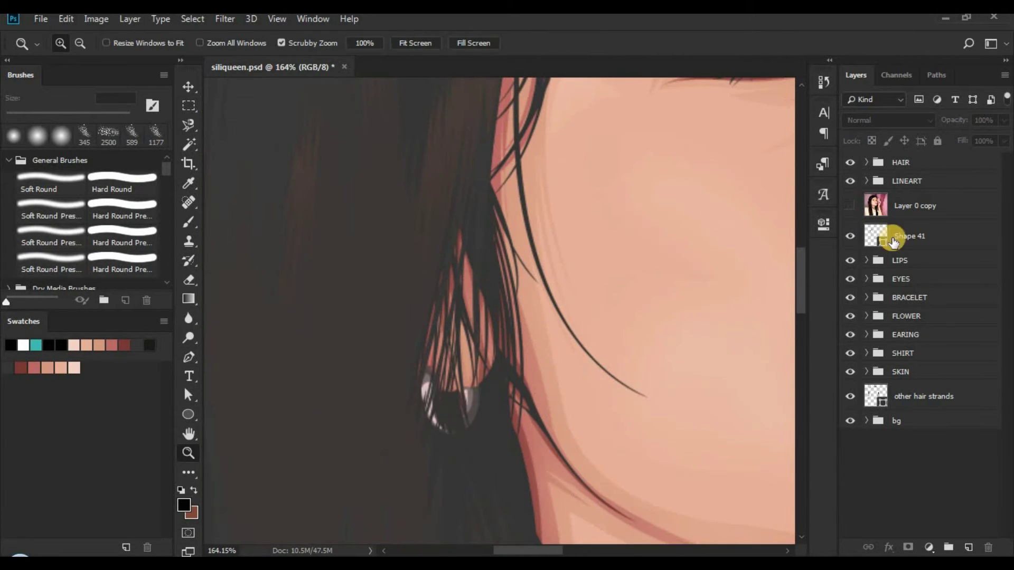
{"action": "left_click", "coordinate": [914, 240]}
{"action": "key", "text": "p"}
{"action": "left_click", "coordinate": [857, 198]}
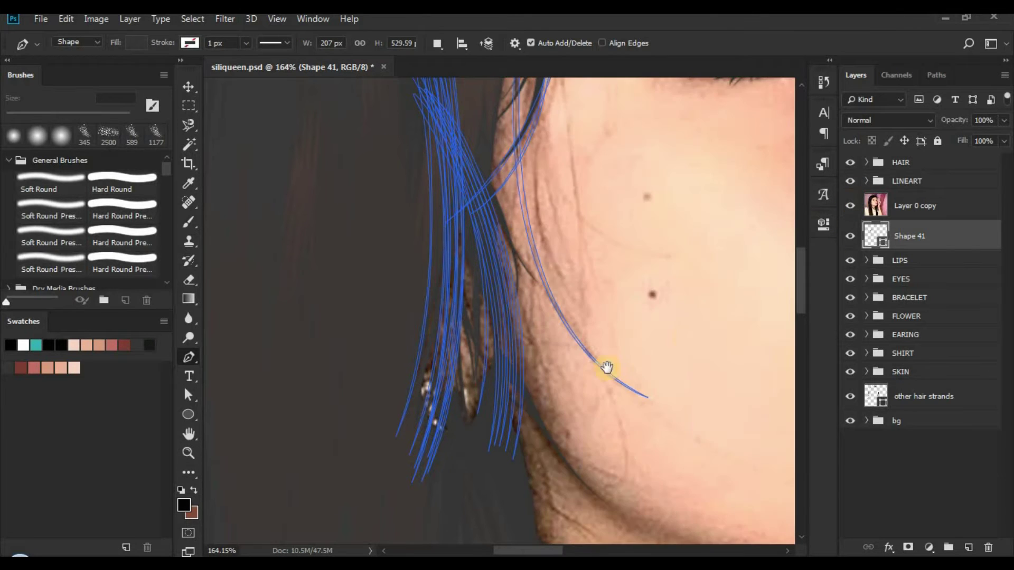
- Combine a long strand from the upper hair down past the ear toward the jaw
{"action": "mouse_move", "coordinate": [607, 367]}
{"action": "left_mouse_down"}
{"action": "mouse_move", "coordinate": [455, 333]}
{"action": "mouse_move", "coordinate": [543, 310]}
{"action": "left_mouse_up"}
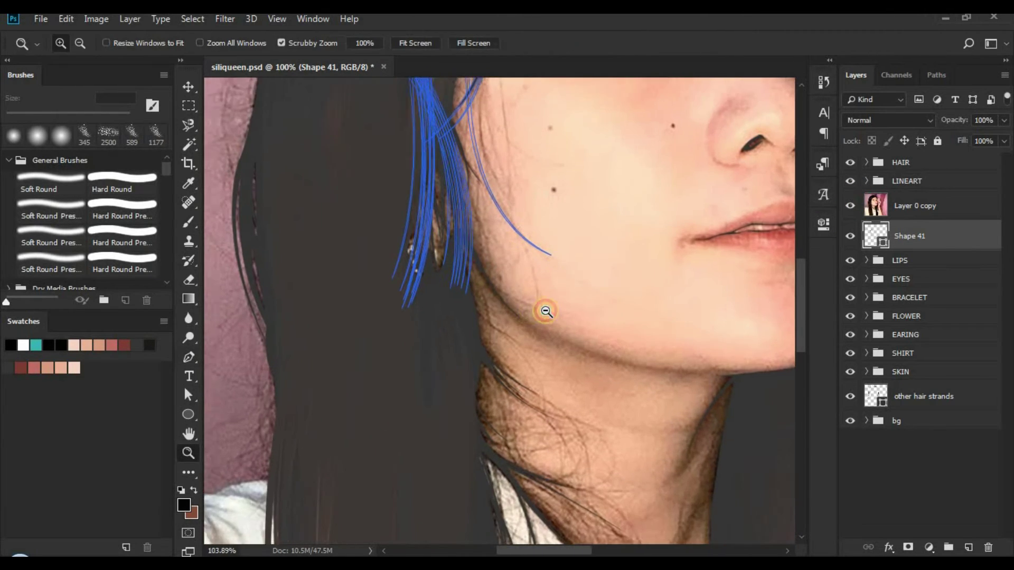
{"action": "left_click", "coordinate": [437, 43]}
{"action": "left_click", "coordinate": [465, 74]}
{"action": "left_click_drag", "start_coordinate": [430, 129], "coordinate": [434, 192]}
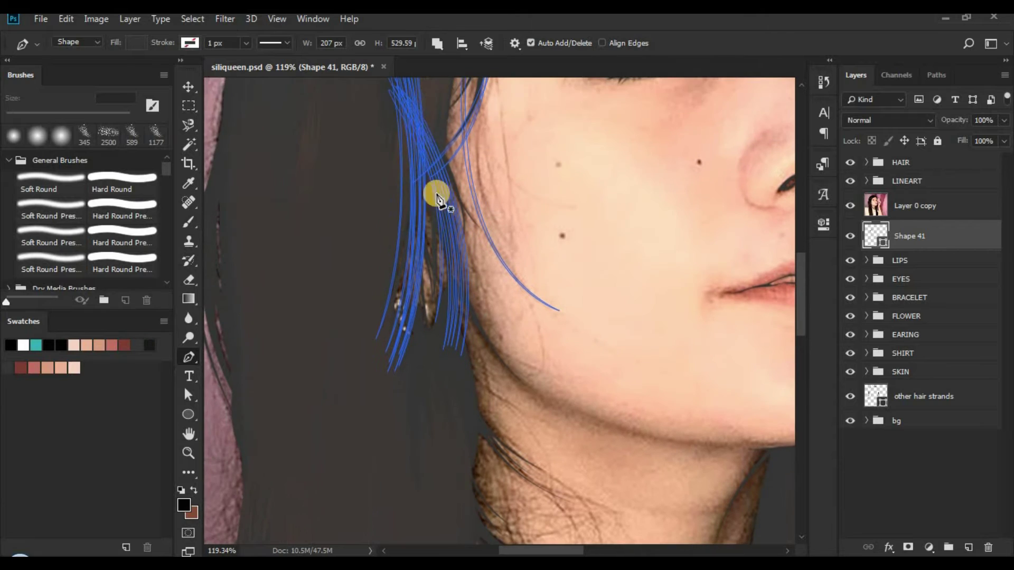
{"action": "left_click", "coordinate": [426, 109]}
{"action": "mouse_move", "coordinate": [404, 468]}
{"action": "left_mouse_down"}
{"action": "mouse_move", "coordinate": [442, 365]}
{"action": "mouse_move", "coordinate": [480, 428]}
{"action": "left_mouse_up"}
{"action": "mouse_move", "coordinate": [457, 107]}
{"action": "left_mouse_down"}
{"action": "mouse_move", "coordinate": [486, 197]}
{"action": "mouse_move", "coordinate": [473, 249]}
{"action": "mouse_move", "coordinate": [449, 154]}
{"action": "left_mouse_up"}
- Draw a curved hair strand from the hair edge across the neck and close it at its start
{"action": "left_click_drag", "start_coordinate": [453, 235], "coordinate": [453, 215]}
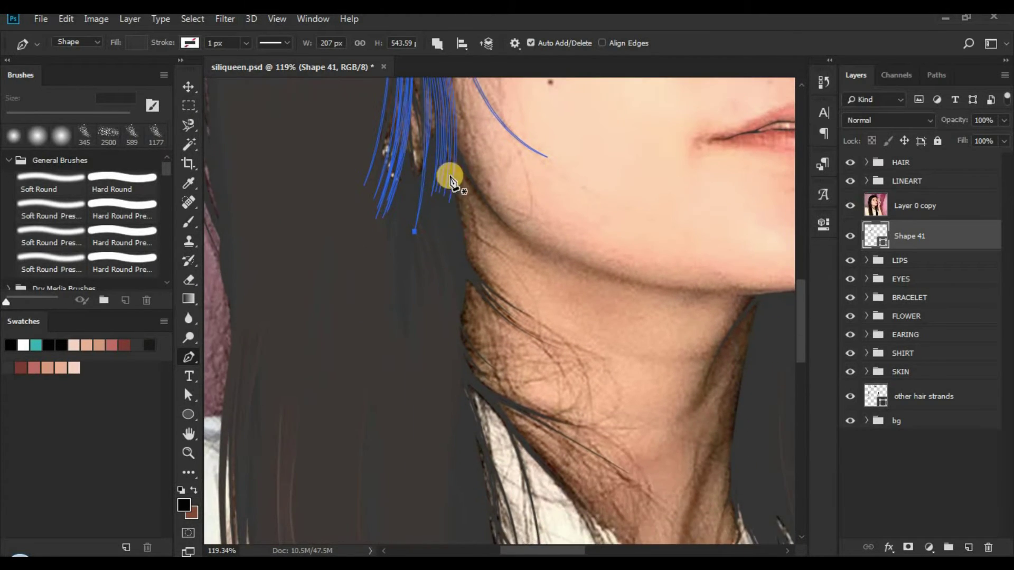
{"action": "left_click", "coordinate": [459, 230]}
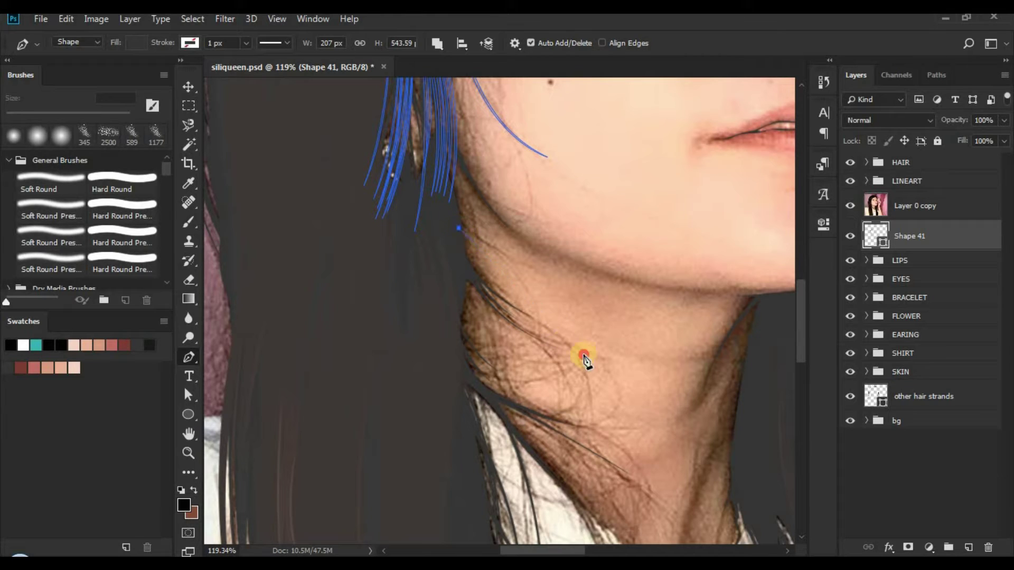
{"action": "left_click_drag", "start_coordinate": [650, 391], "coordinate": [651, 389]}
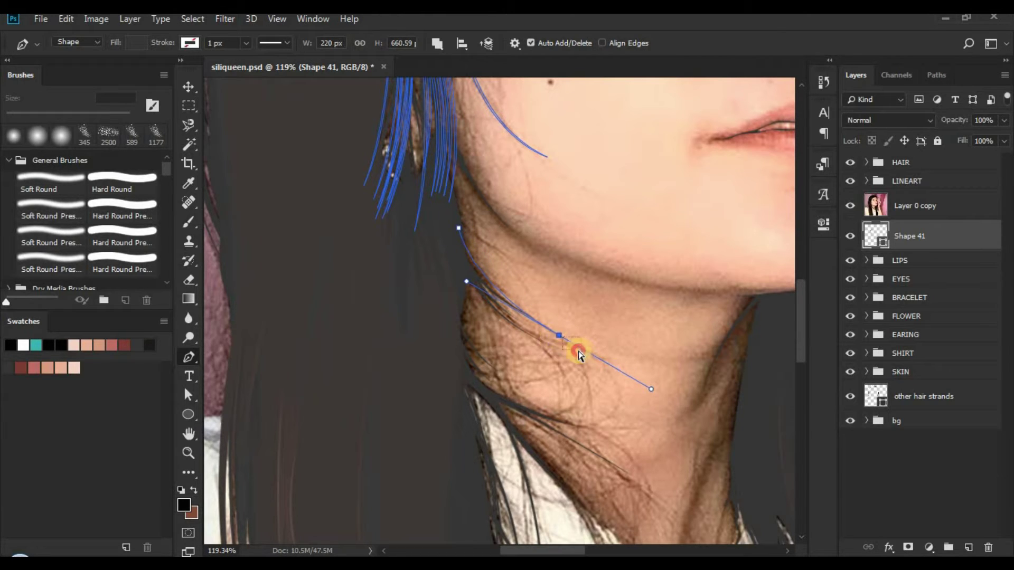
{"action": "key", "text": "Escape"}
{"action": "left_click", "coordinate": [559, 337]}
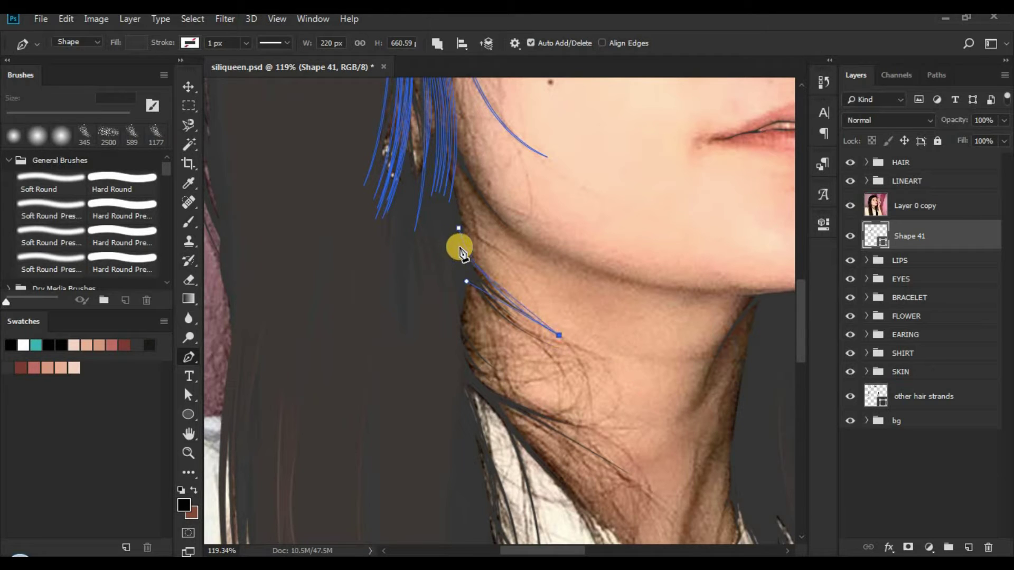
{"action": "left_click_drag", "start_coordinate": [460, 252], "coordinate": [417, 182]}
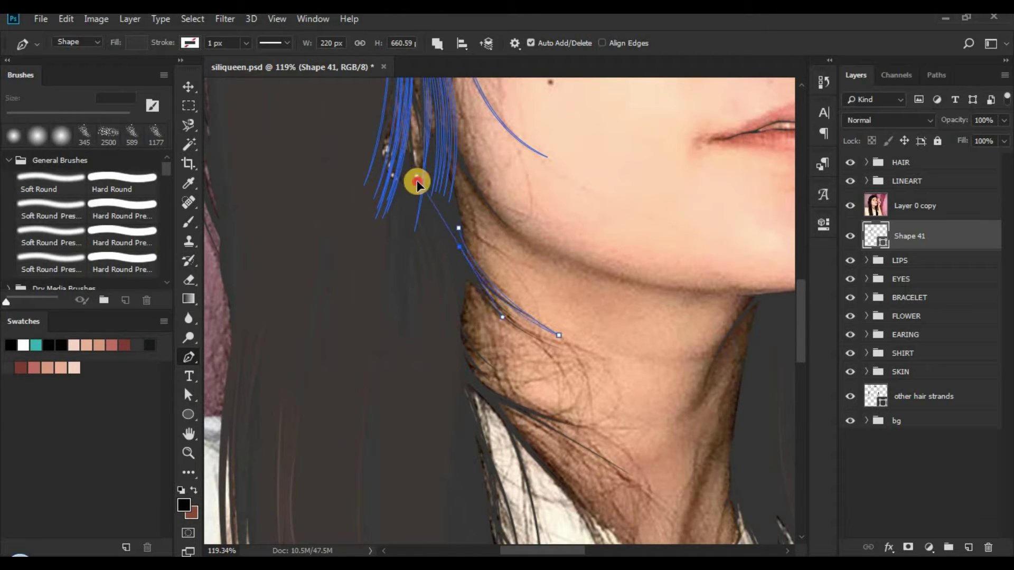
{"action": "left_click", "coordinate": [459, 230]}
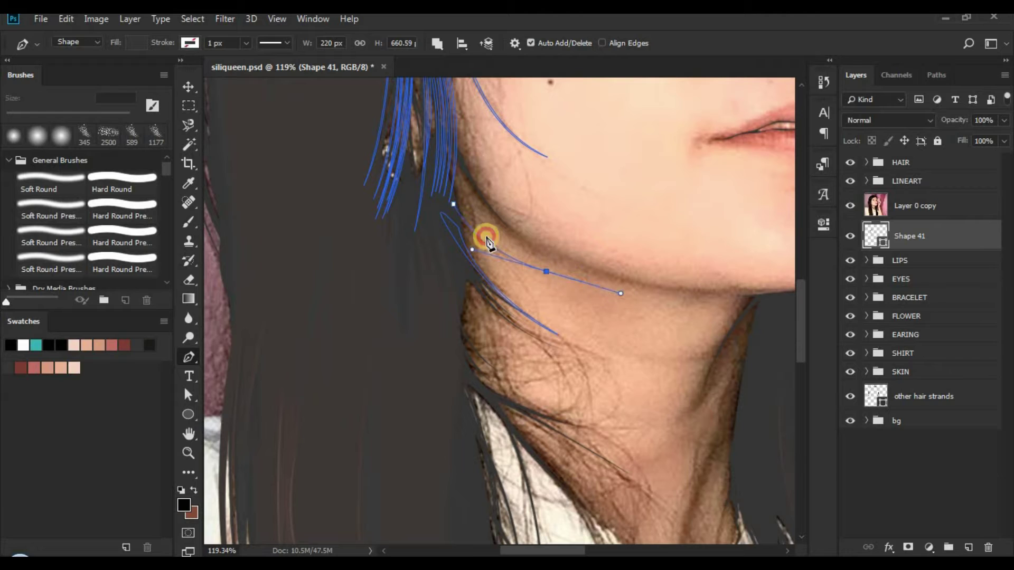
{"action": "left_click", "coordinate": [451, 204]}
- Add a strand along the jaw and another running down the neck with a sharp lower tip
{"action": "left_click_drag", "start_coordinate": [449, 201], "coordinate": [457, 210]}
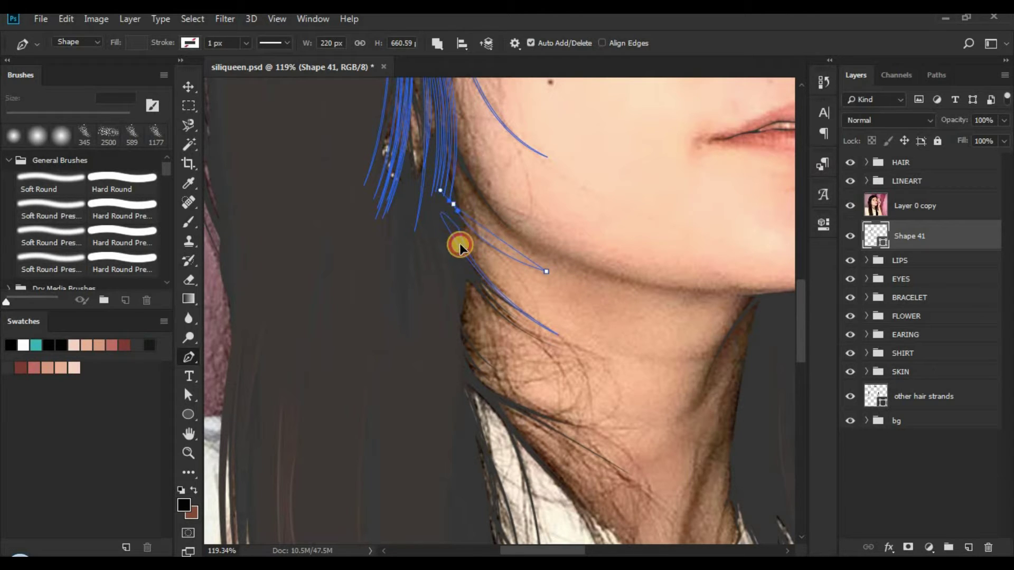
{"action": "left_click", "coordinate": [477, 261]}
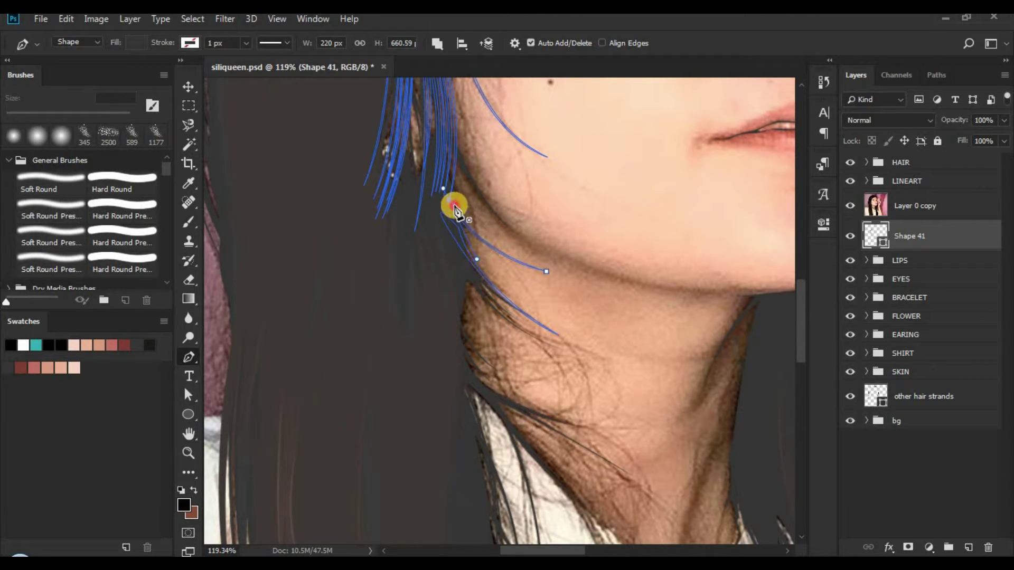
{"action": "scroll", "coordinate": [511, 266], "scroll_direction": "down", "scroll_amount": 3}
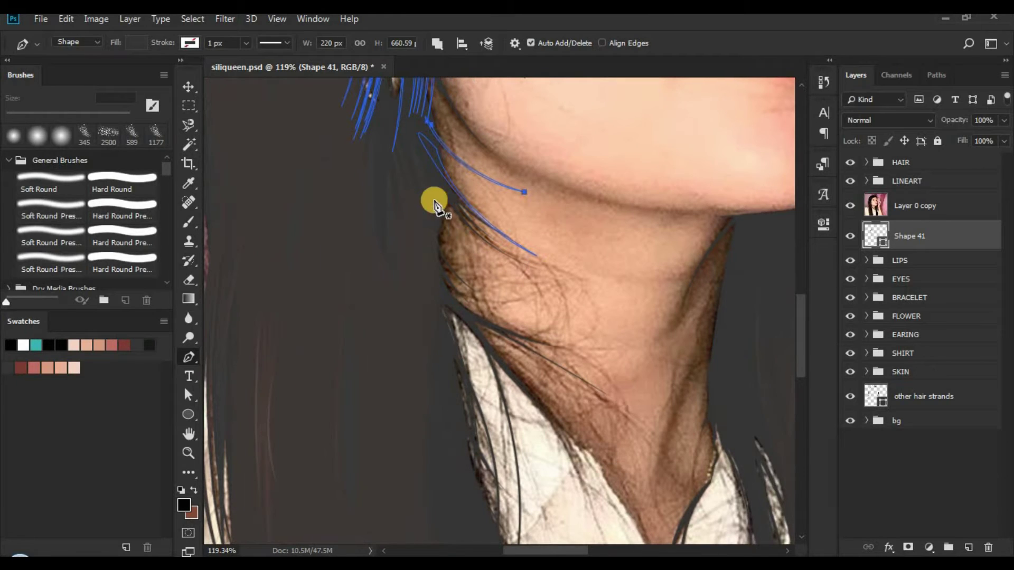
{"action": "left_click_drag", "start_coordinate": [435, 191], "coordinate": [471, 285]}
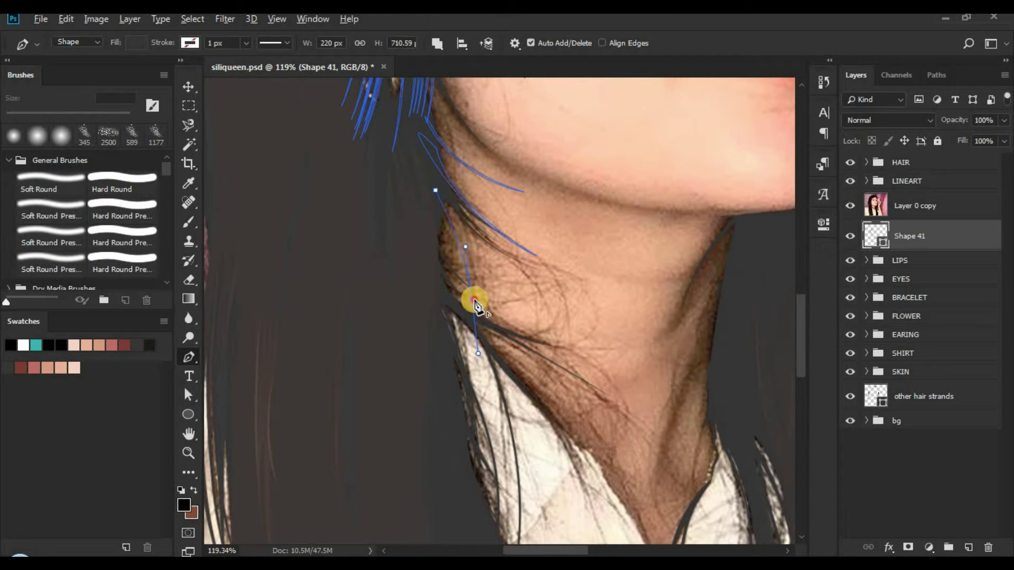
{"action": "left_click", "coordinate": [473, 300], "text": "alt"}
{"action": "left_click_drag", "start_coordinate": [442, 222], "coordinate": [423, 204]}
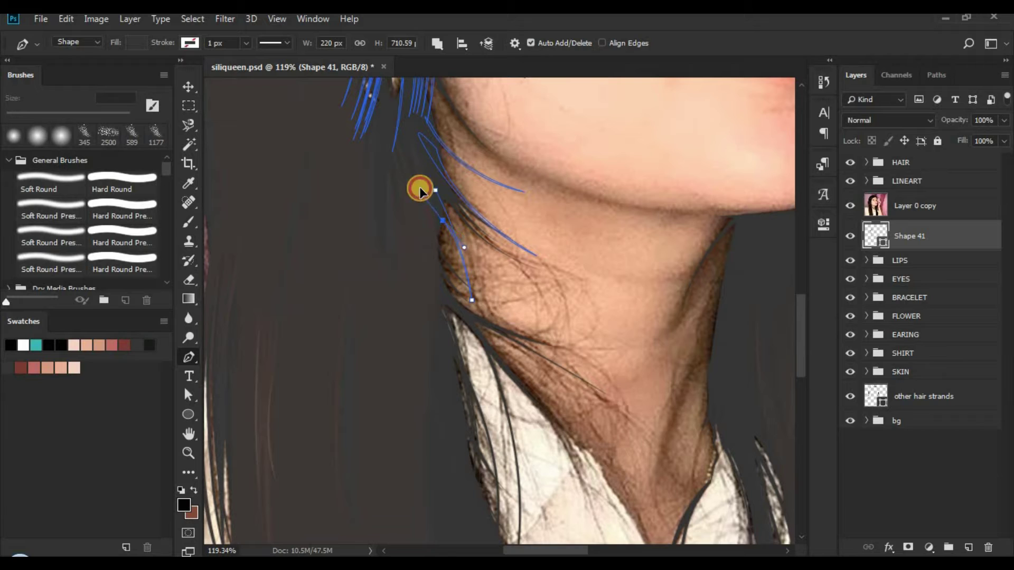
{"action": "left_click_drag", "start_coordinate": [419, 242], "coordinate": [395, 192]}
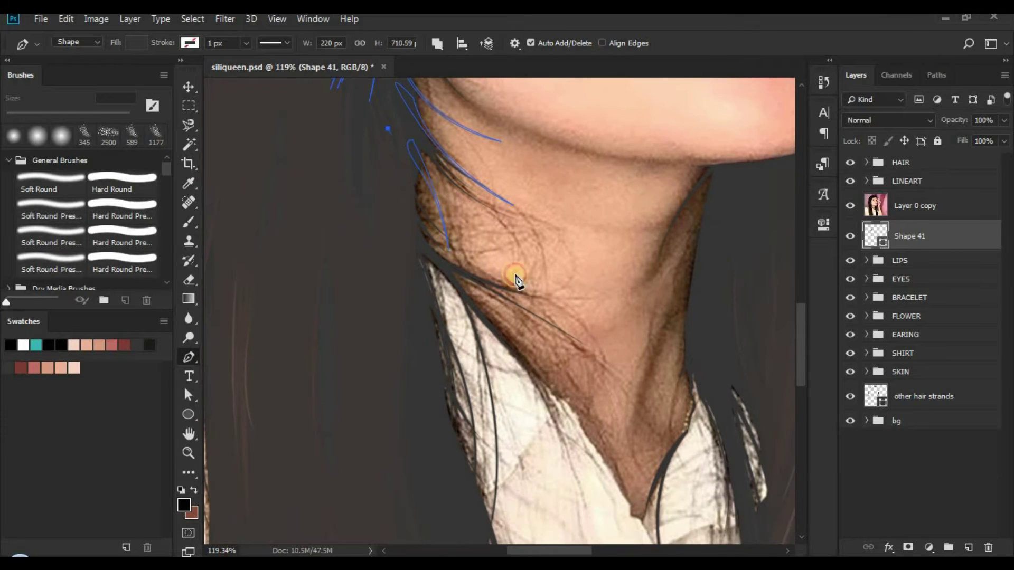
- Draw another curved strand down the neck and close it at its top point
{"action": "left_click_drag", "start_coordinate": [544, 324], "coordinate": [546, 429]}
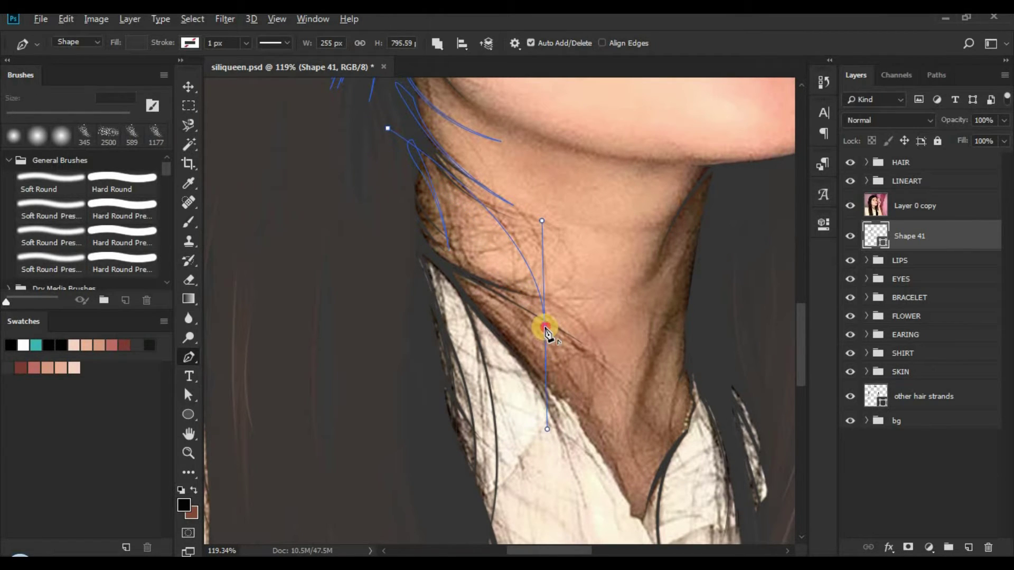
{"action": "left_click_drag", "start_coordinate": [417, 146], "coordinate": [453, 161]}
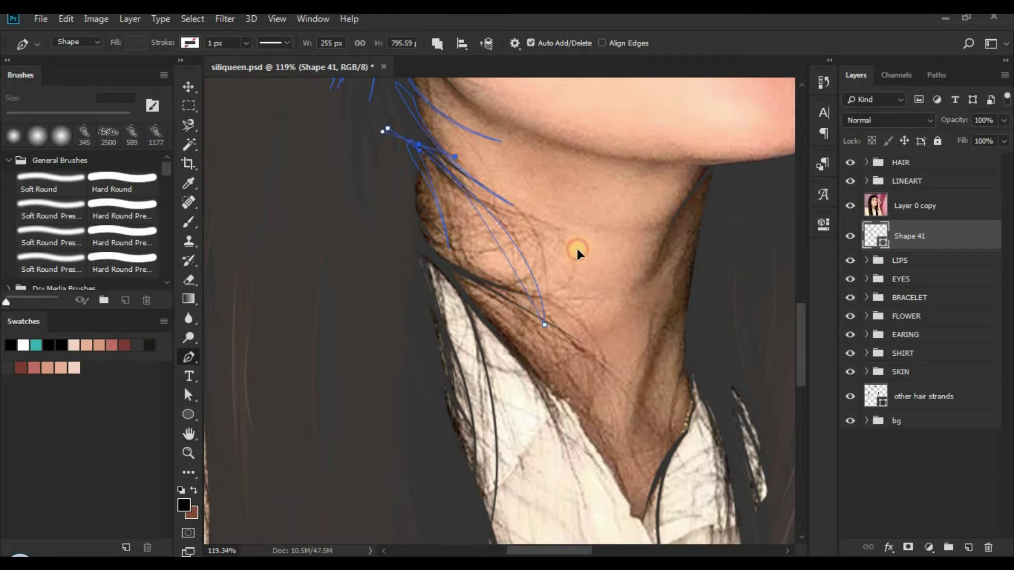
{"action": "left_click_drag", "start_coordinate": [562, 255], "coordinate": [560, 255]}
{"action": "left_click", "coordinate": [390, 127]}
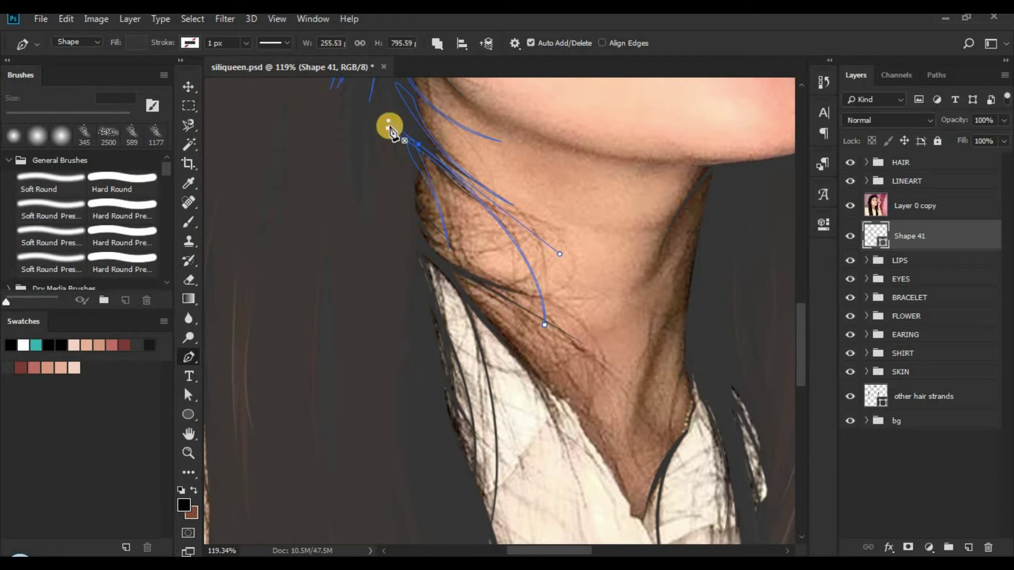
{"action": "left_click_drag", "start_coordinate": [549, 290], "coordinate": [540, 381]}
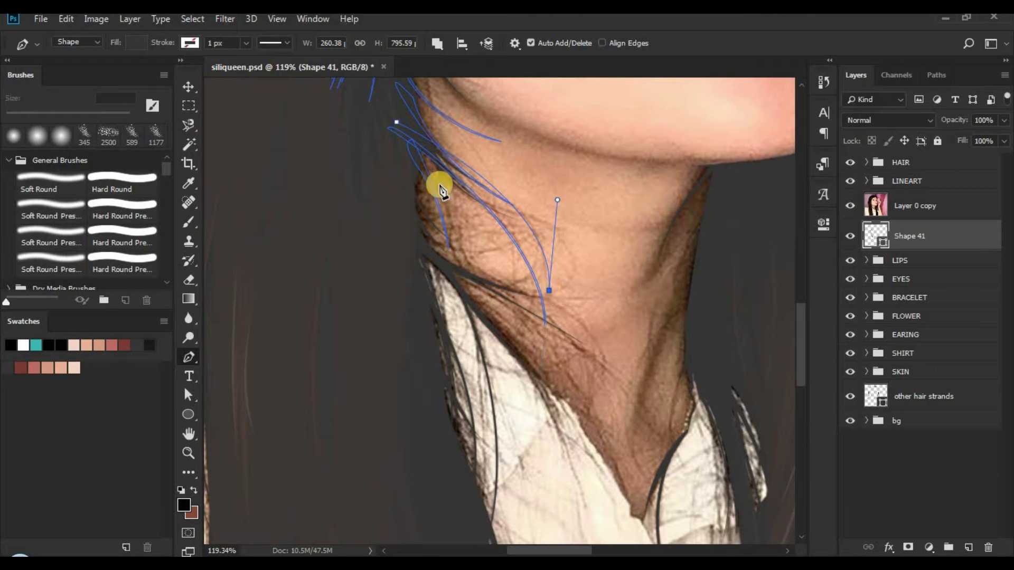
{"action": "mouse_move", "coordinate": [389, 126]}
{"action": "left_mouse_down"}
{"action": "mouse_move", "coordinate": [234, 72]}
{"action": "mouse_move", "coordinate": [209, 109]}
{"action": "left_mouse_up"}
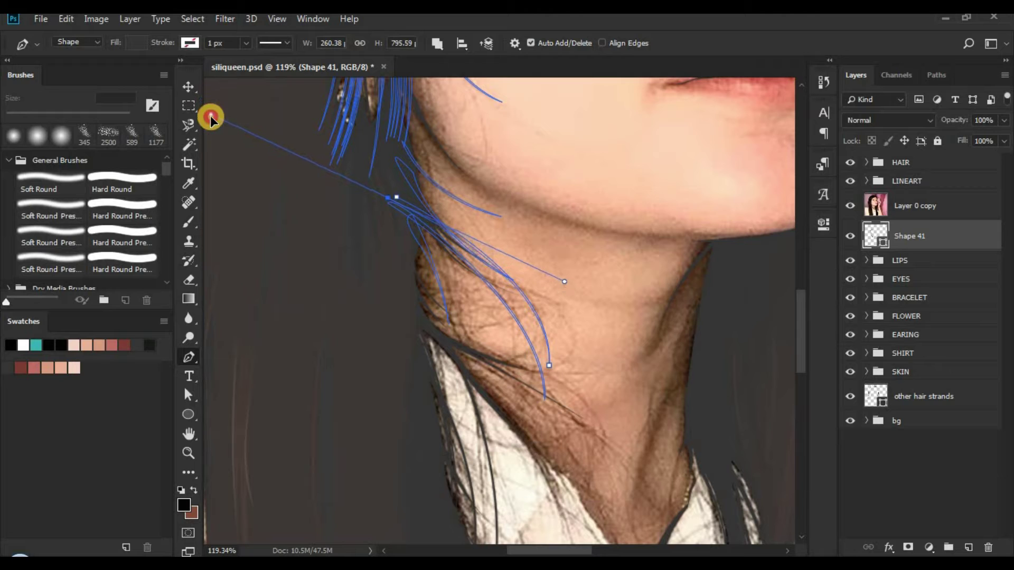
{"action": "left_click_drag", "start_coordinate": [210, 110], "coordinate": [213, 114]}
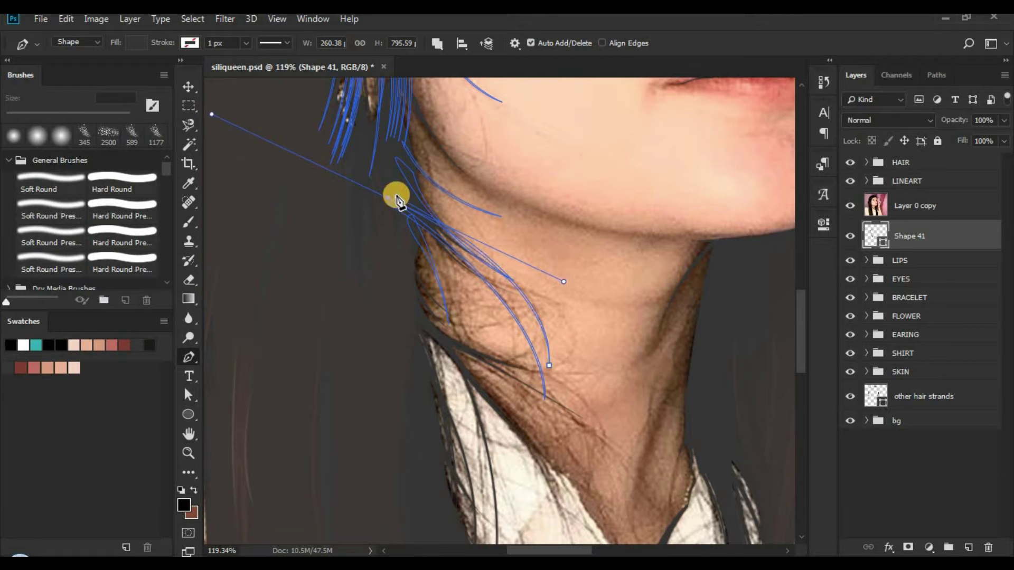
- Add a new strand across the neck, undoing a mistaken curve and reshaping its points
{"action": "scroll", "coordinate": [423, 269], "scroll_direction": "down", "scroll_amount": 2}
{"action": "left_click", "coordinate": [359, 182]}
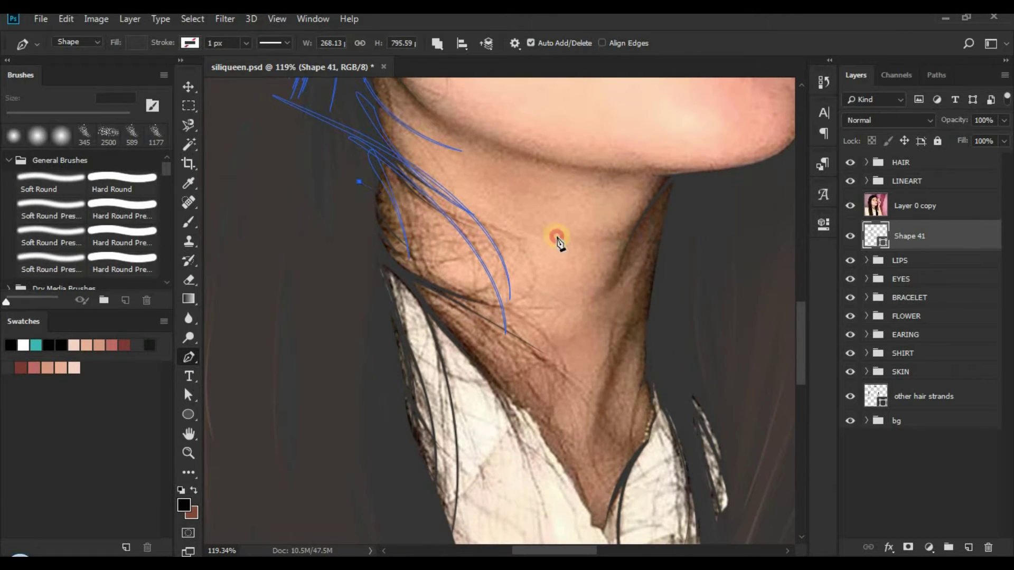
{"action": "key", "text": "ctrl+z"}
{"action": "left_click_drag", "start_coordinate": [636, 233], "coordinate": [638, 235]}
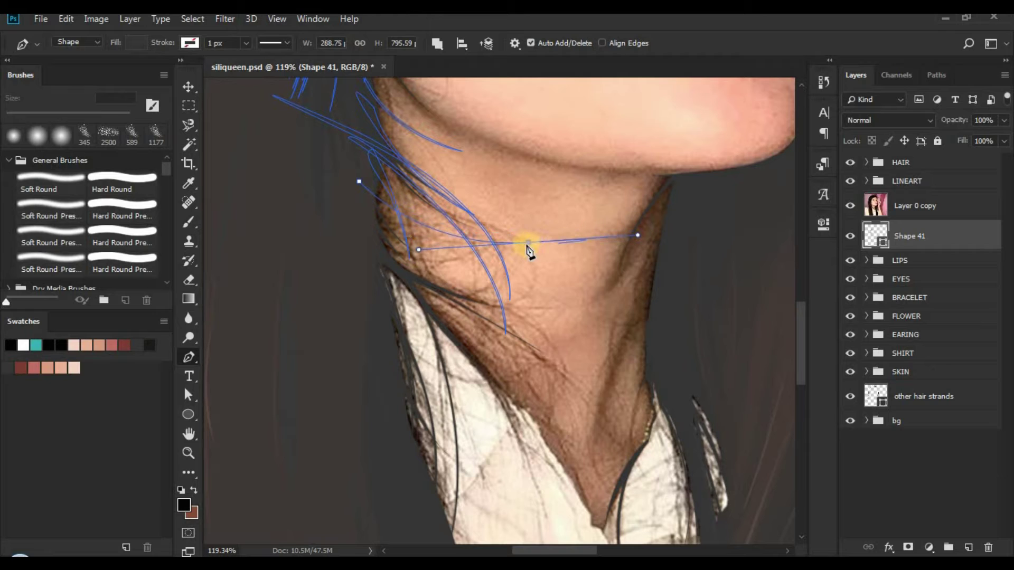
{"action": "left_click_drag", "start_coordinate": [383, 208], "coordinate": [308, 163]}
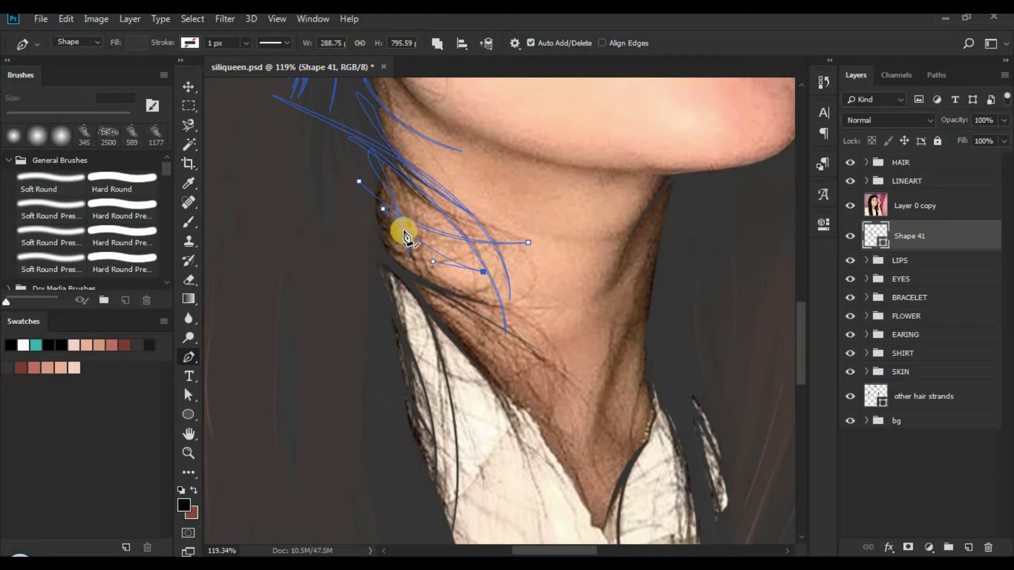
{"action": "left_click_drag", "start_coordinate": [380, 211], "coordinate": [318, 160]}
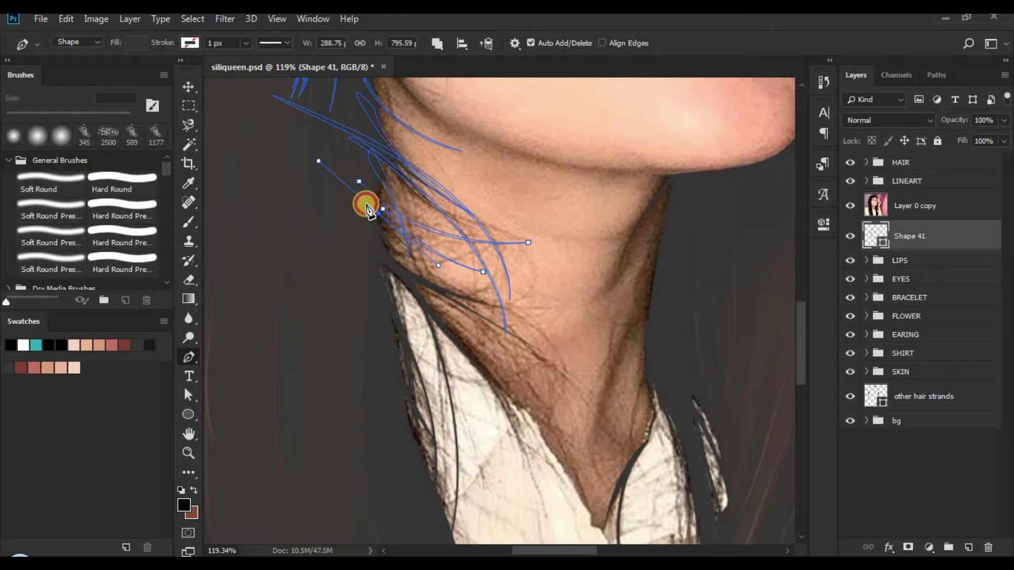
{"action": "left_click_drag", "start_coordinate": [544, 320], "coordinate": [692, 353]}
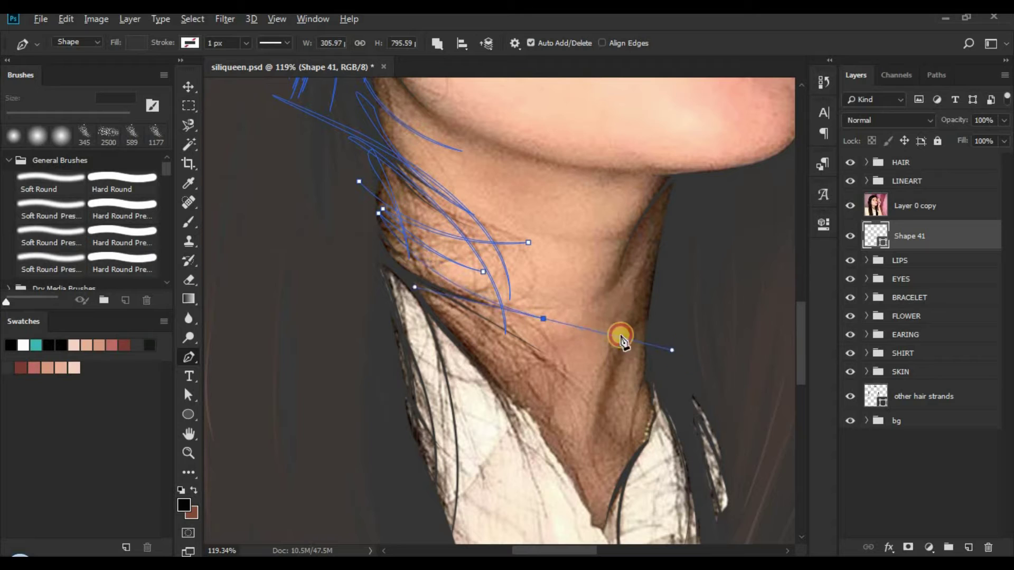
{"action": "left_click_drag", "start_coordinate": [388, 241], "coordinate": [330, 178]}
{"action": "left_click_drag", "start_coordinate": [359, 182], "coordinate": [366, 193]}
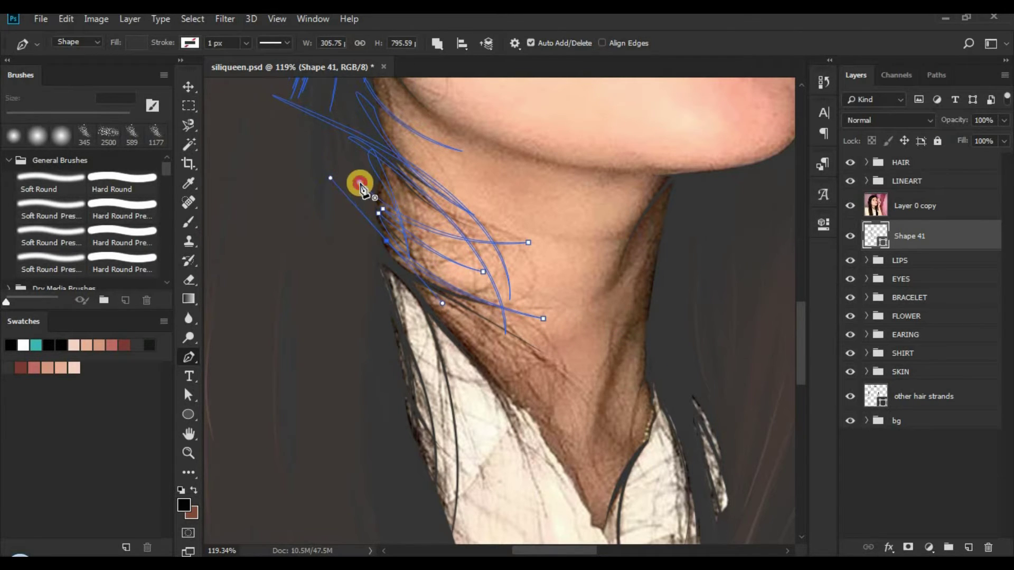
- Draw a strand from the hair edge onto the neck with a sharp lower tip, closed at top
{"action": "scroll", "coordinate": [378, 236], "scroll_direction": "down", "scroll_amount": 3}
{"action": "left_click", "coordinate": [368, 217]}
{"action": "left_click", "coordinate": [528, 374]}
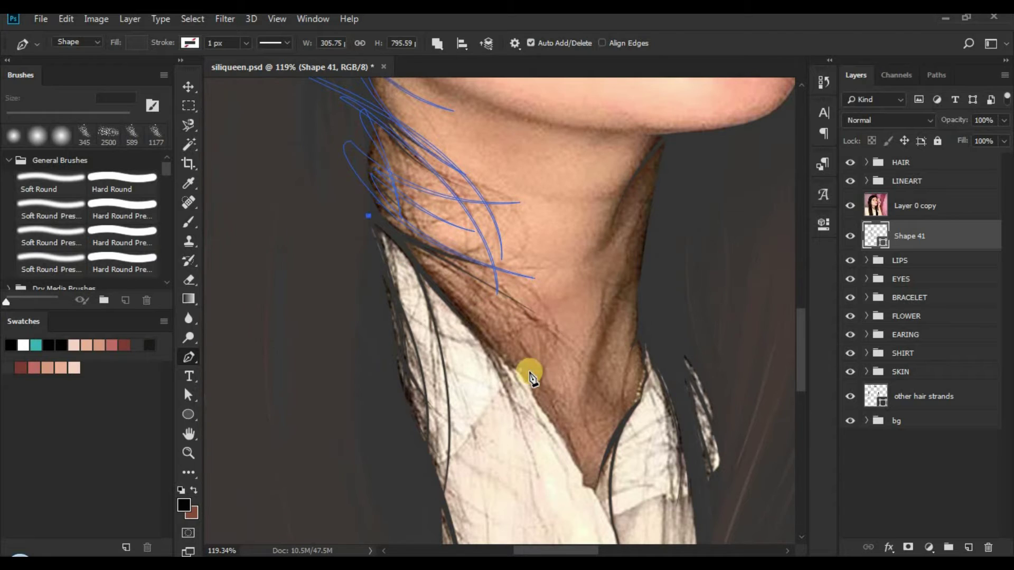
{"action": "left_click", "coordinate": [421, 260]}
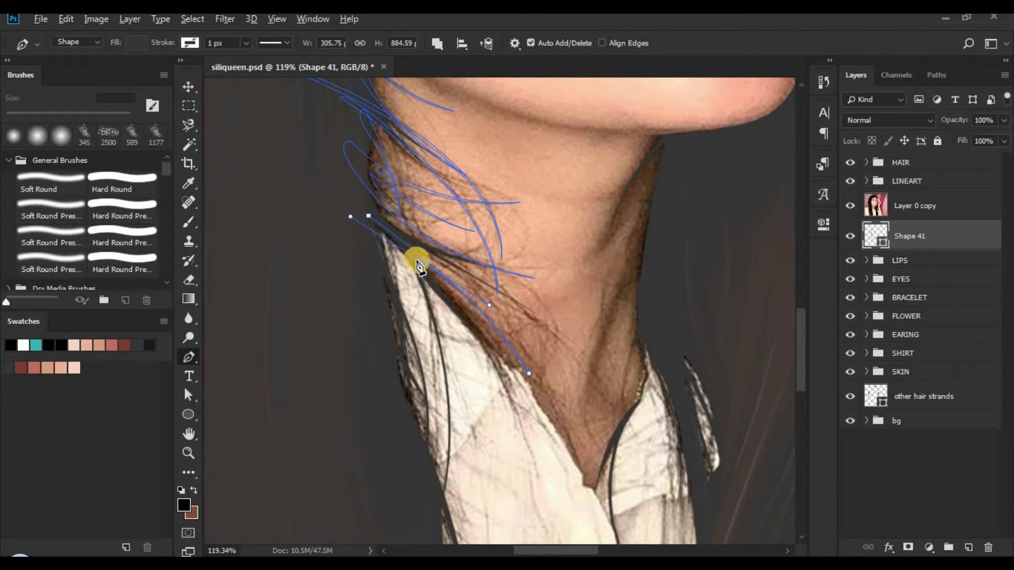
{"action": "scroll", "coordinate": [541, 315], "scroll_direction": "down", "scroll_amount": 5}
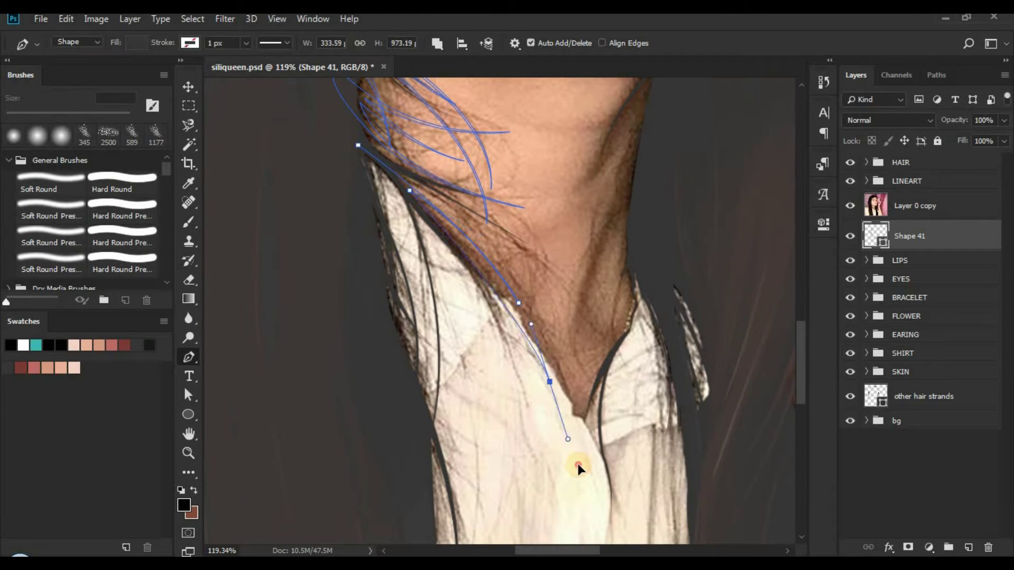
{"action": "left_click_drag", "start_coordinate": [561, 419], "coordinate": [553, 389]}
{"action": "left_click", "coordinate": [549, 383]}
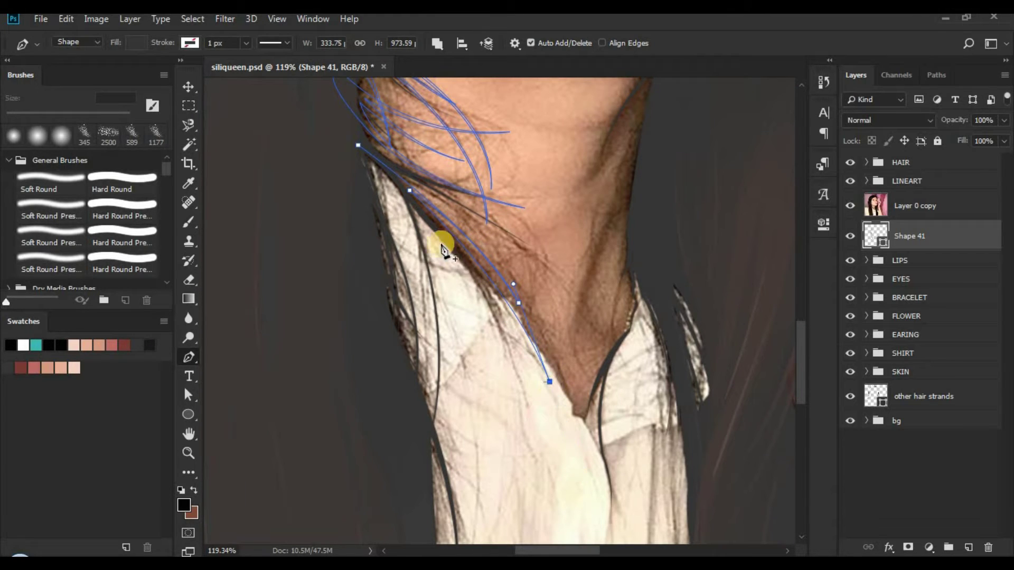
{"action": "left_click_drag", "start_coordinate": [358, 144], "coordinate": [339, 143]}
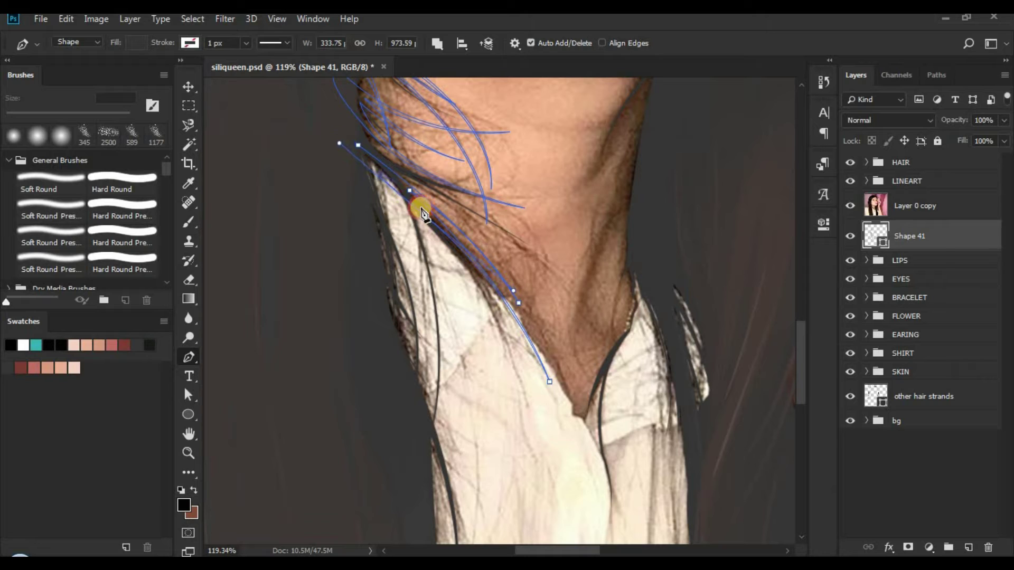
- Draw a strand reaching from the hair down onto the shirt
{"action": "scroll", "coordinate": [465, 216], "scroll_direction": "down", "scroll_amount": 2}
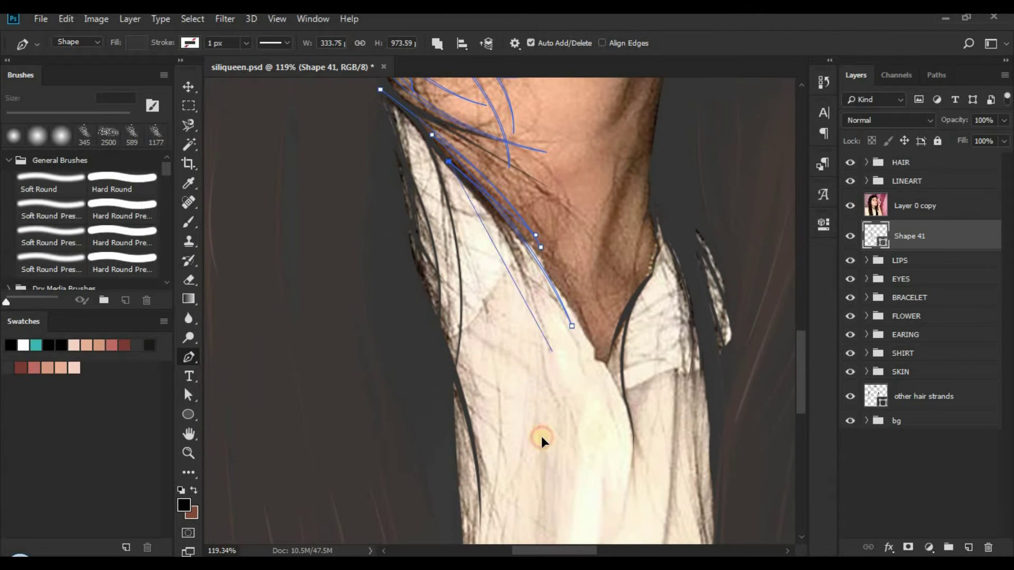
{"action": "left_click_drag", "start_coordinate": [552, 351], "coordinate": [566, 472]}
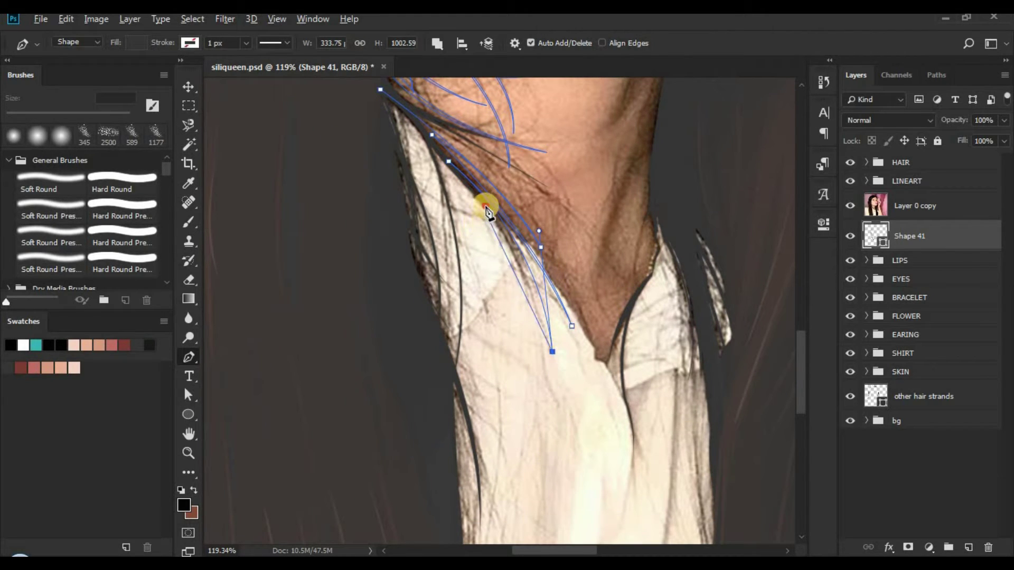
{"action": "left_click_drag", "start_coordinate": [485, 209], "coordinate": [427, 135]}
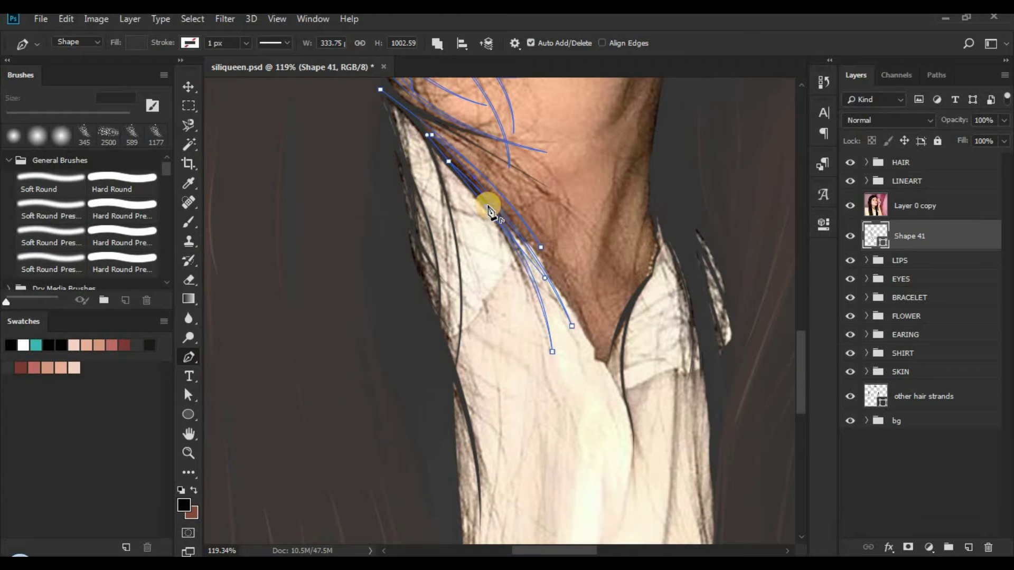
{"action": "left_click", "coordinate": [486, 207]}
{"action": "left_click", "coordinate": [414, 126]}
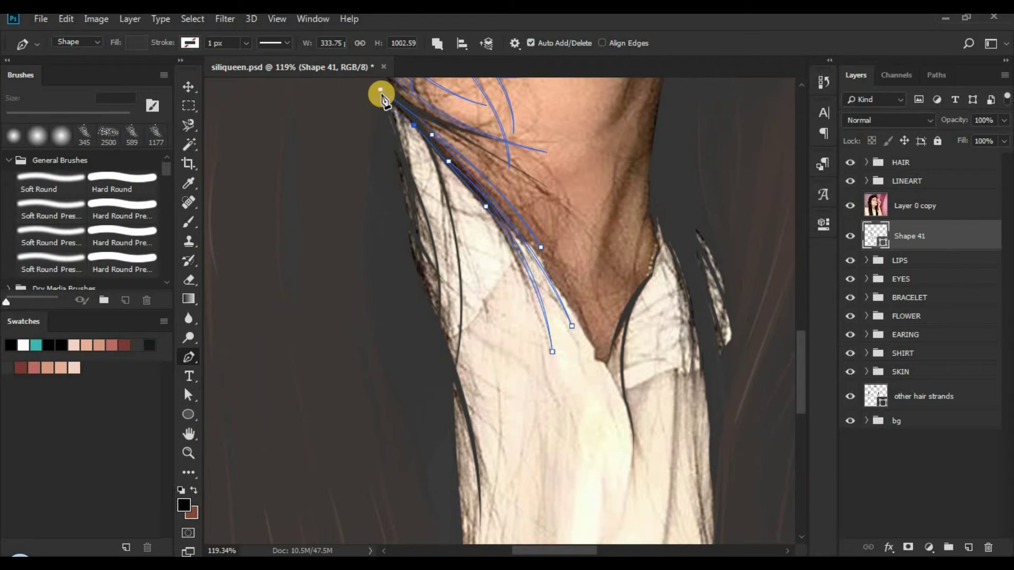
{"action": "left_click_drag", "start_coordinate": [381, 94], "coordinate": [417, 179]}
- Draw a closed strand down the hair edge onto the shirt, then hide the reference photo
{"action": "left_click", "coordinate": [409, 142]}
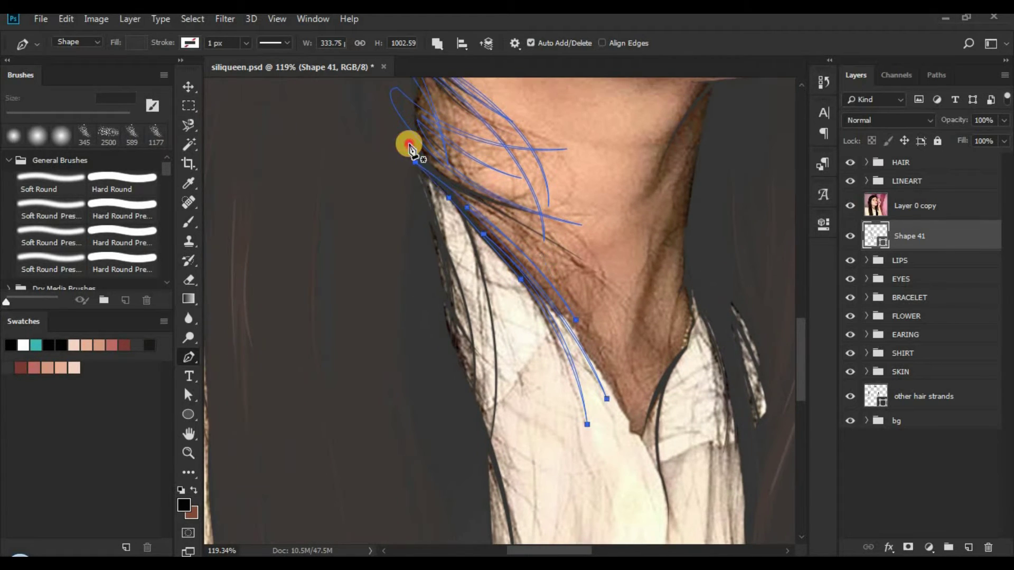
{"action": "left_click", "coordinate": [448, 251]}
{"action": "scroll", "coordinate": [448, 248], "scroll_direction": "down", "scroll_amount": 2}
{"action": "left_click", "coordinate": [446, 310]}
{"action": "left_click", "coordinate": [449, 402]}
{"action": "left_click_drag", "start_coordinate": [439, 447], "coordinate": [439, 467]}
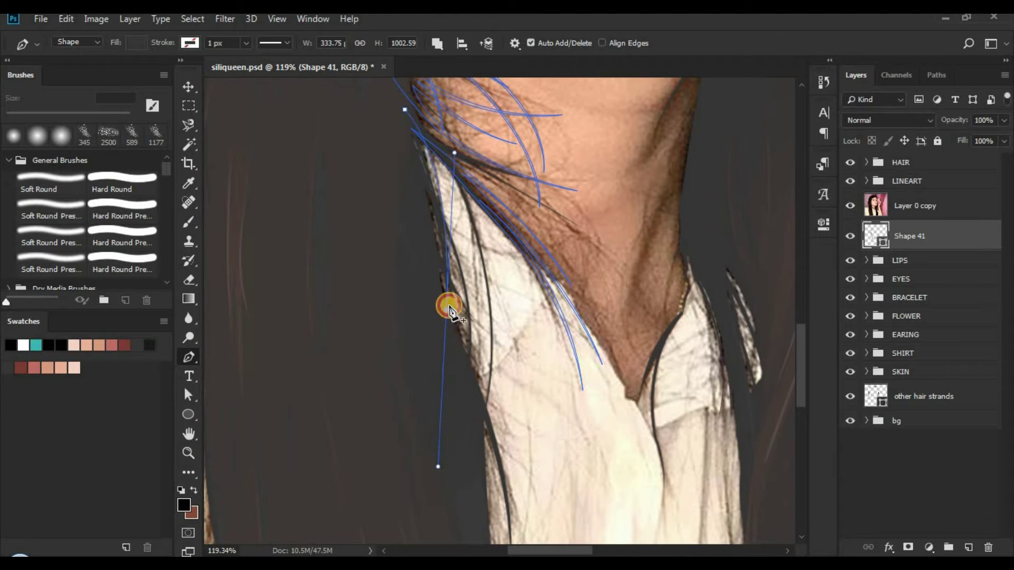
{"action": "left_click", "coordinate": [447, 310], "text": "alt"}
{"action": "left_click_drag", "start_coordinate": [397, 108], "coordinate": [392, 95]}
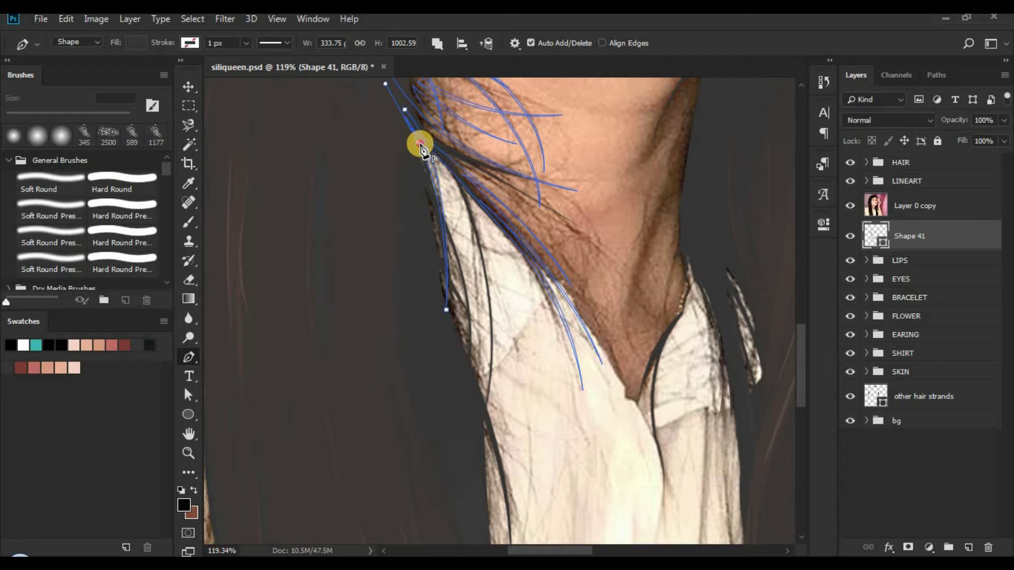
{"action": "left_click_drag", "start_coordinate": [467, 350], "coordinate": [486, 378]}
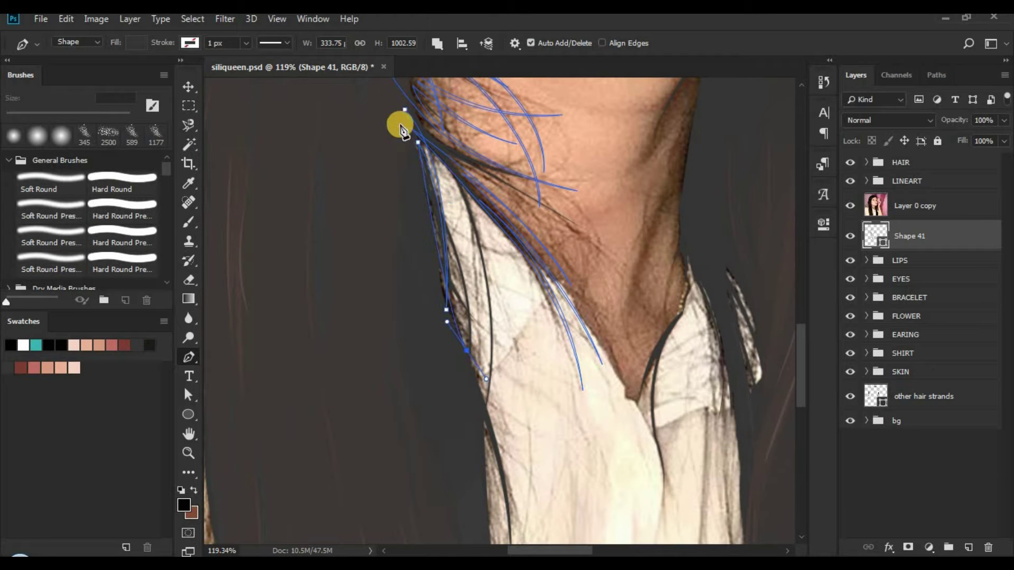
{"action": "left_click", "coordinate": [405, 110]}
{"action": "left_click", "coordinate": [850, 206]}
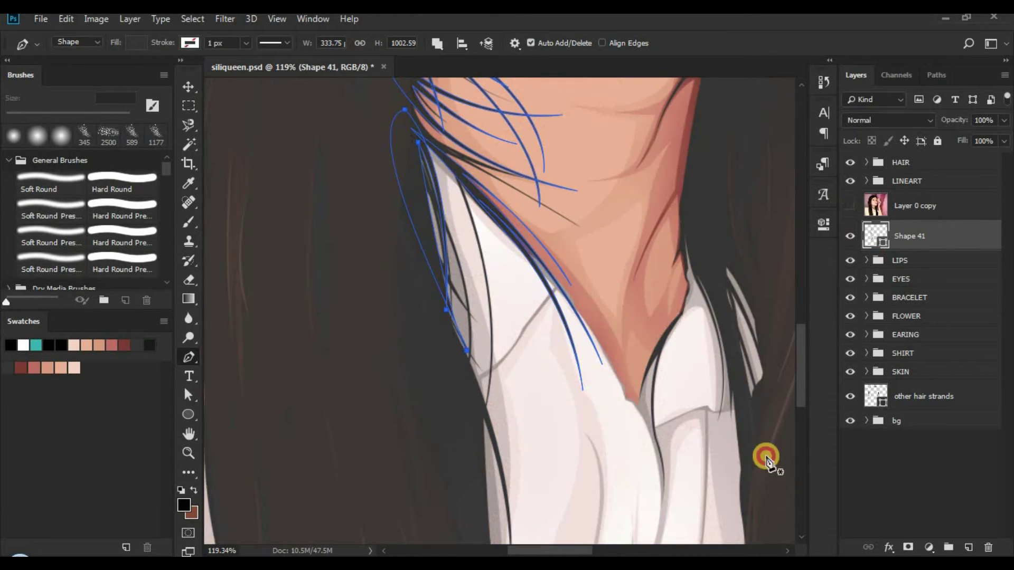
- Show the reference photo again, select Shape 41, and set the Pen to Combine Shapes
{"action": "key", "text": "z"}
{"action": "key", "text": "ctrl+0"}
{"action": "left_click", "coordinate": [561, 230]}
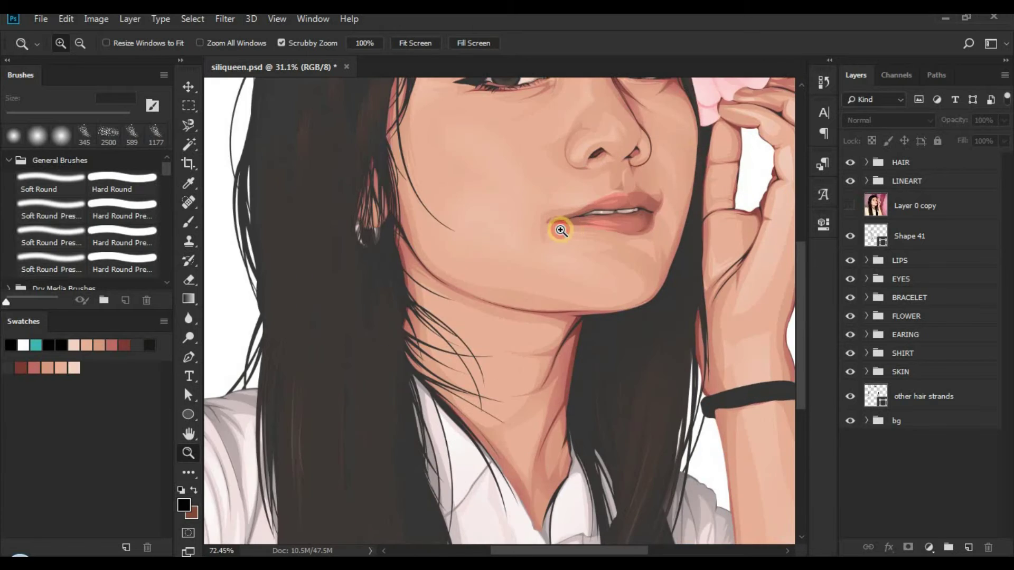
{"action": "key", "text": "ctrl+0"}
{"action": "left_click", "coordinate": [539, 344]}
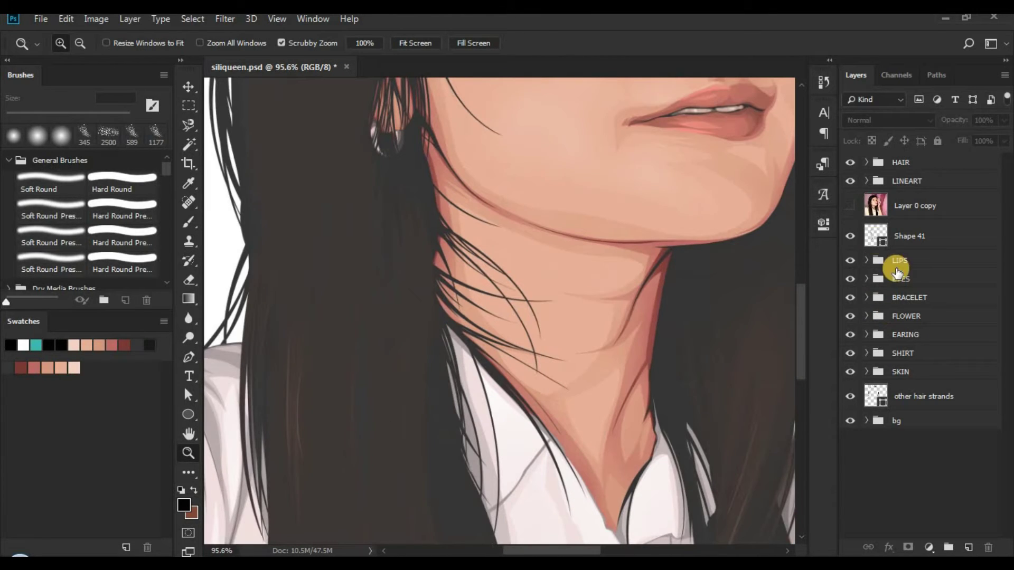
{"action": "left_click", "coordinate": [861, 212]}
{"action": "left_click", "coordinate": [908, 236]}
{"action": "key", "text": "p"}
{"action": "left_click_drag", "start_coordinate": [518, 386], "coordinate": [491, 300]}
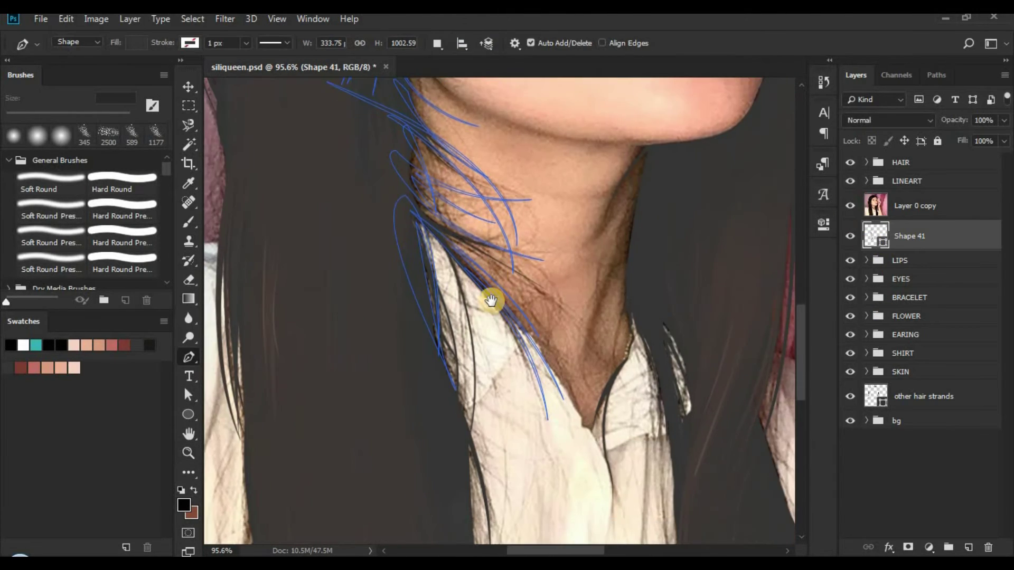
{"action": "left_click", "coordinate": [446, 48]}
{"action": "left_click", "coordinate": [475, 77]}
- Draw a strand from below the neck onto the shirt, previewing it with the reference hidden
{"action": "left_click", "coordinate": [389, 179]}
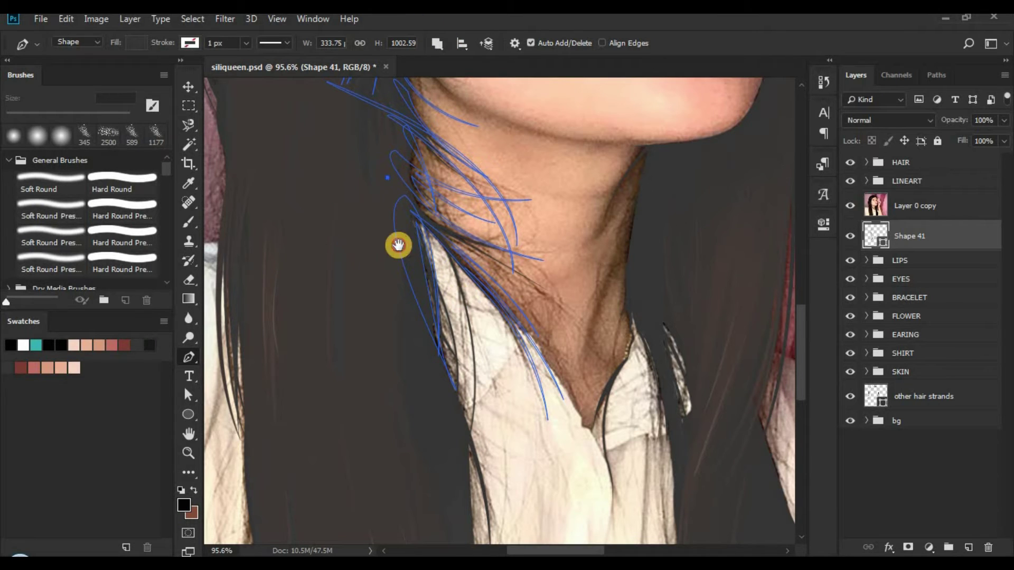
{"action": "scroll", "coordinate": [449, 306], "scroll_direction": "down", "scroll_amount": 1}
{"action": "left_click_drag", "start_coordinate": [549, 483], "coordinate": [557, 501]}
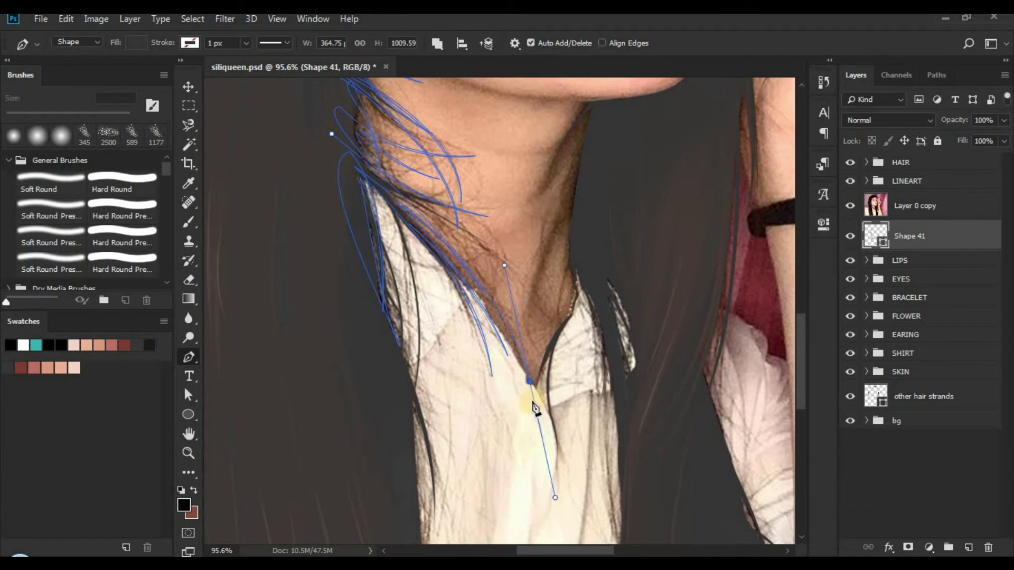
{"action": "left_click_drag", "start_coordinate": [332, 135], "coordinate": [407, 160]}
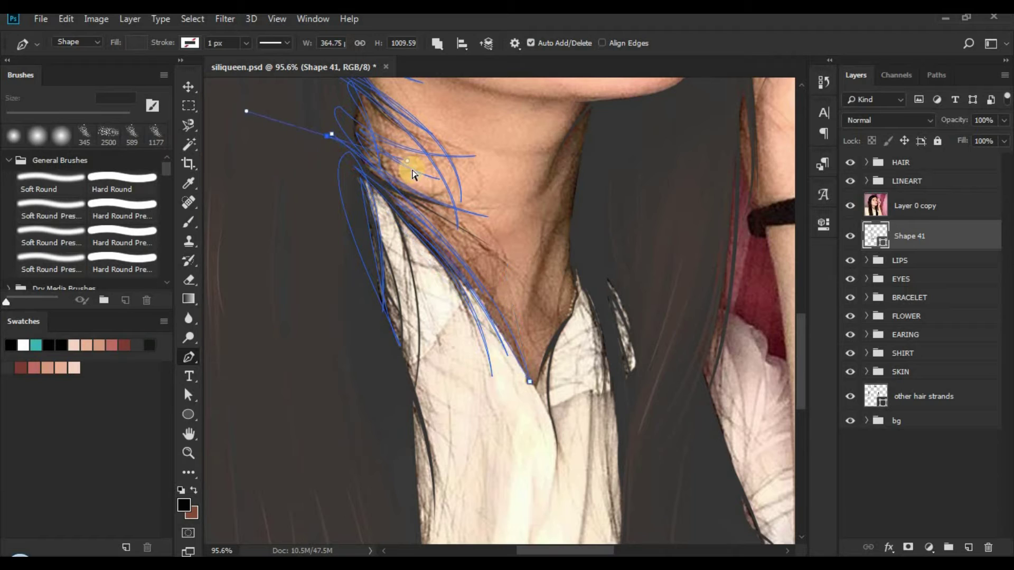
{"action": "left_click", "coordinate": [849, 206]}
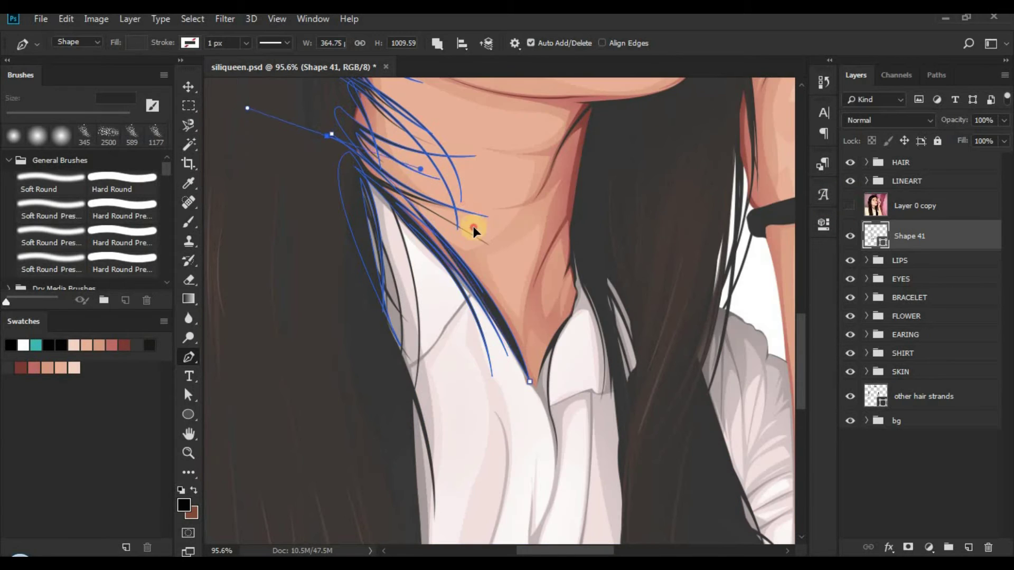
{"action": "left_click_drag", "start_coordinate": [502, 270], "coordinate": [506, 268]}
{"action": "left_click", "coordinate": [332, 140]}
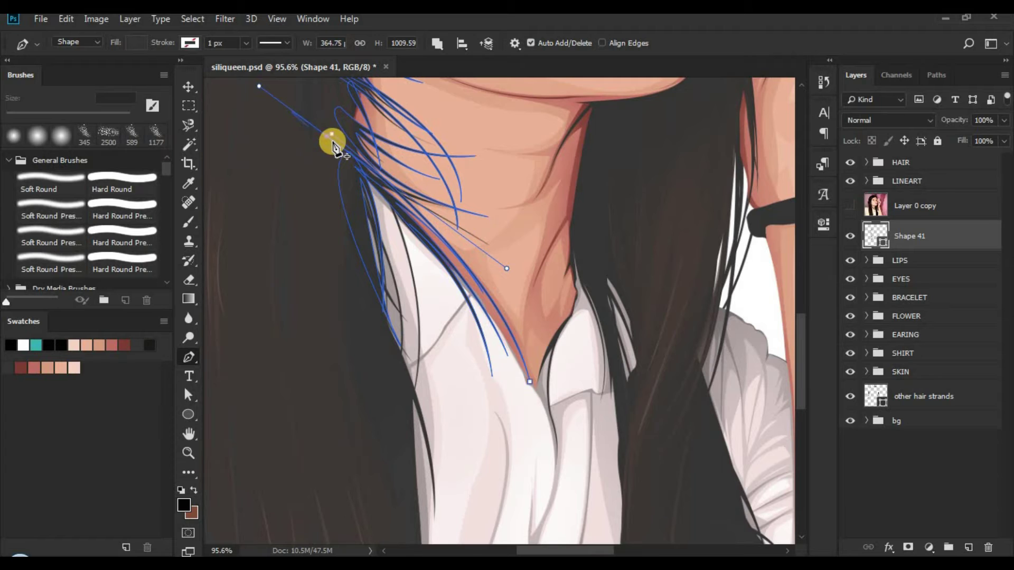
{"action": "left_click", "coordinate": [847, 205]}
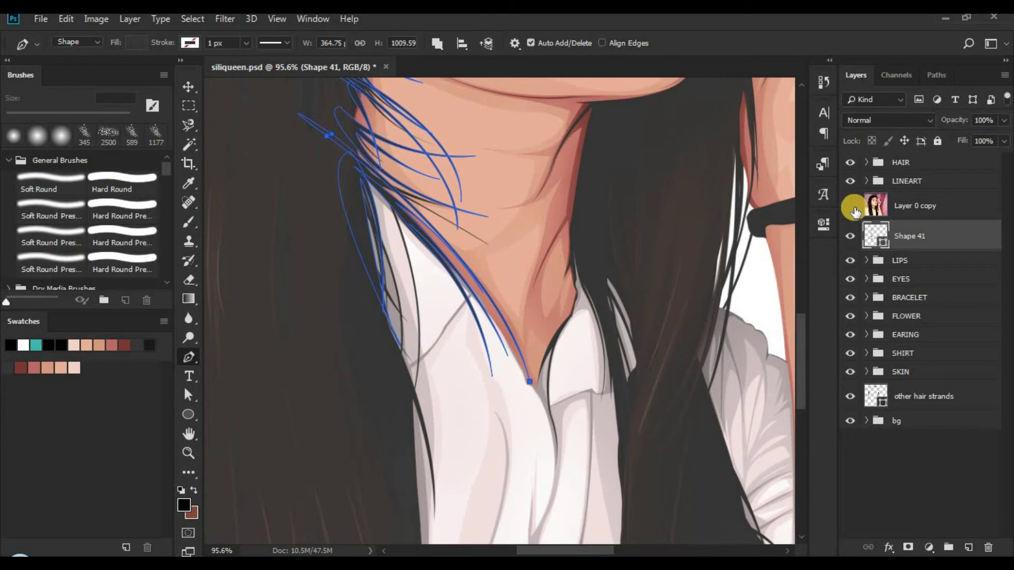
{"action": "left_click", "coordinate": [851, 207]}
{"action": "left_click_drag", "start_coordinate": [502, 323], "coordinate": [564, 418]}
- Add a thin hair strand over the neck and reshape its curve
{"action": "left_click", "coordinate": [289, 99]}
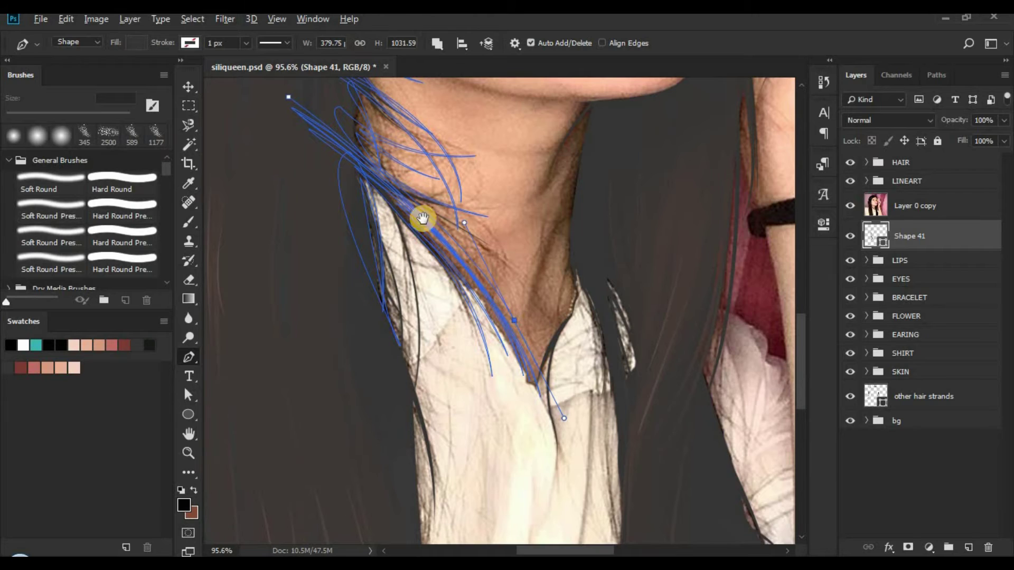
{"action": "left_click_drag", "start_coordinate": [423, 219], "coordinate": [466, 275]}
{"action": "left_click", "coordinate": [400, 162]}
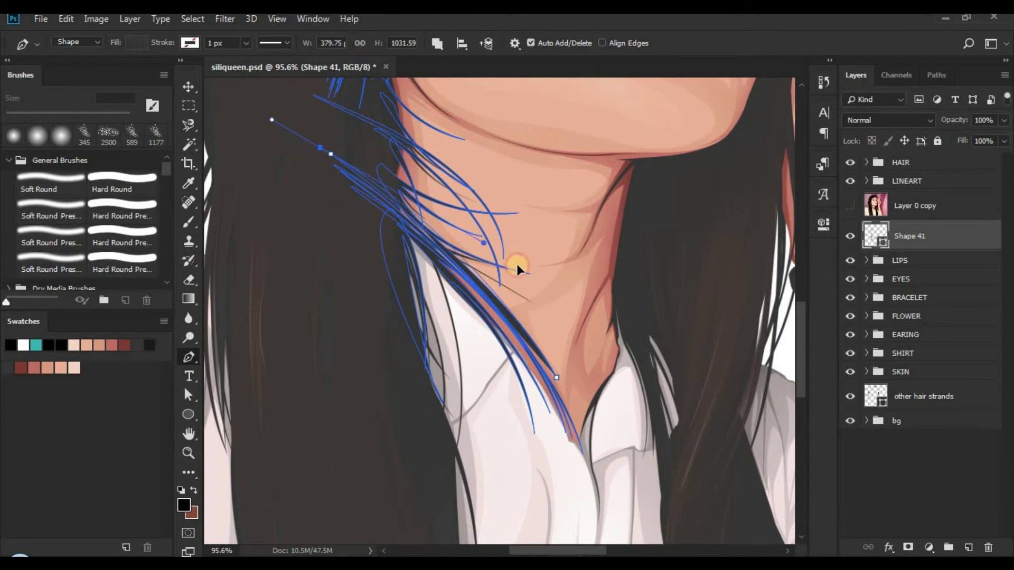
{"action": "left_click_drag", "start_coordinate": [531, 297], "coordinate": [528, 290]}
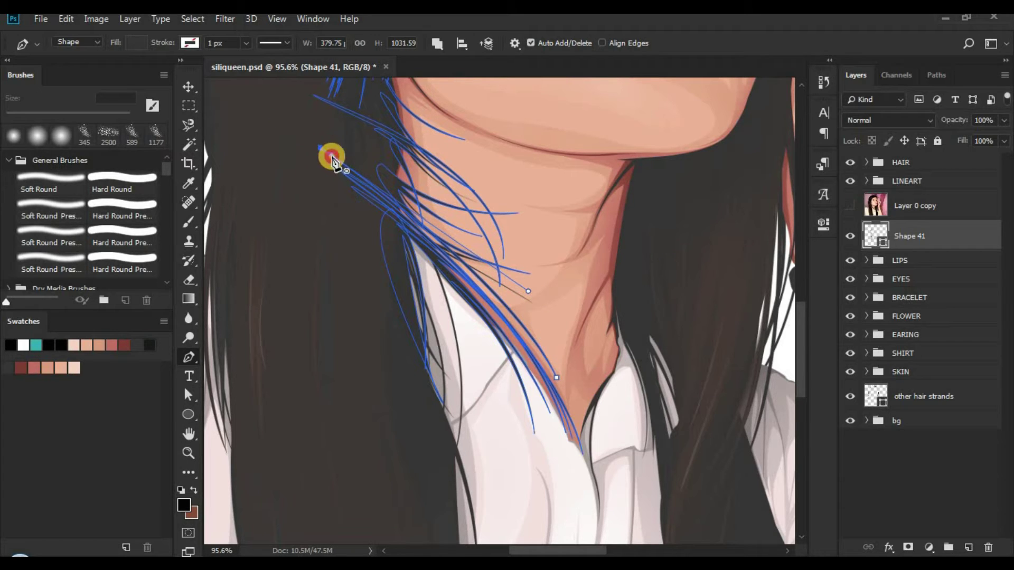
- Start a long strand in the hair left of the neck curving along the shirt's left edge
{"action": "left_click_drag", "start_coordinate": [331, 157], "coordinate": [330, 154]}
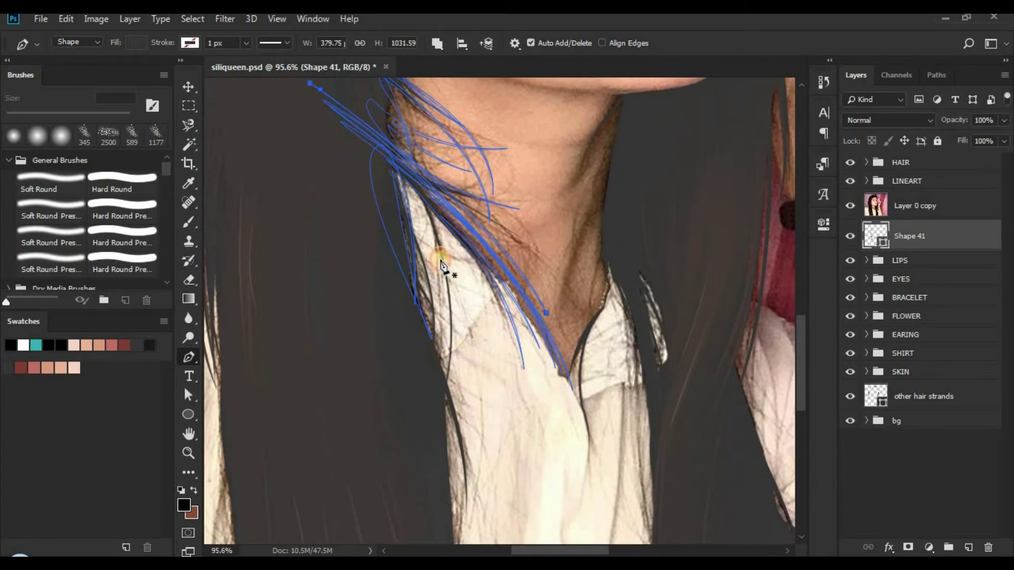
{"action": "left_click", "coordinate": [388, 174]}
{"action": "scroll", "coordinate": [449, 338], "scroll_direction": "down", "scroll_amount": 2}
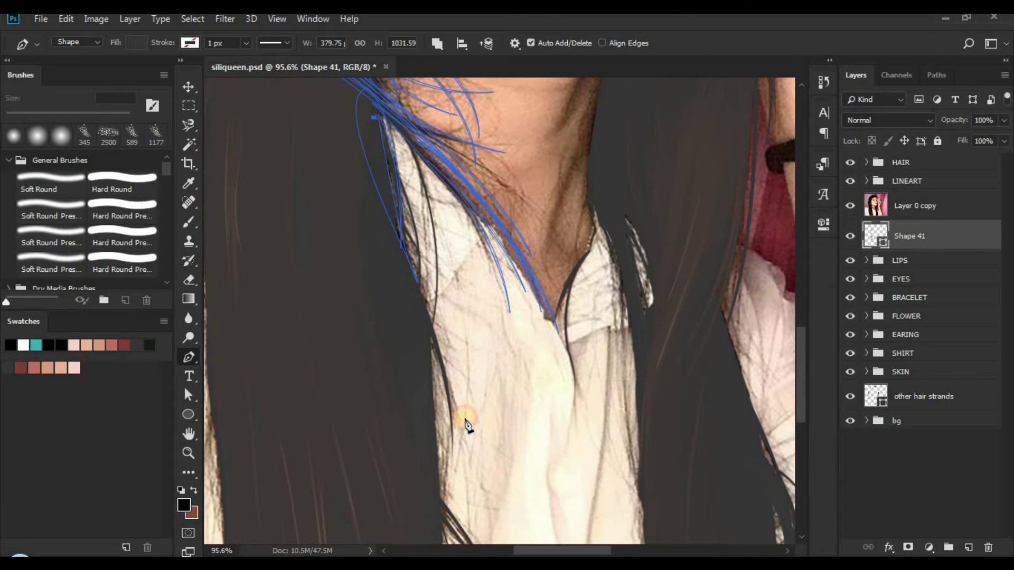
{"action": "left_click_drag", "start_coordinate": [465, 422], "coordinate": [466, 424]}
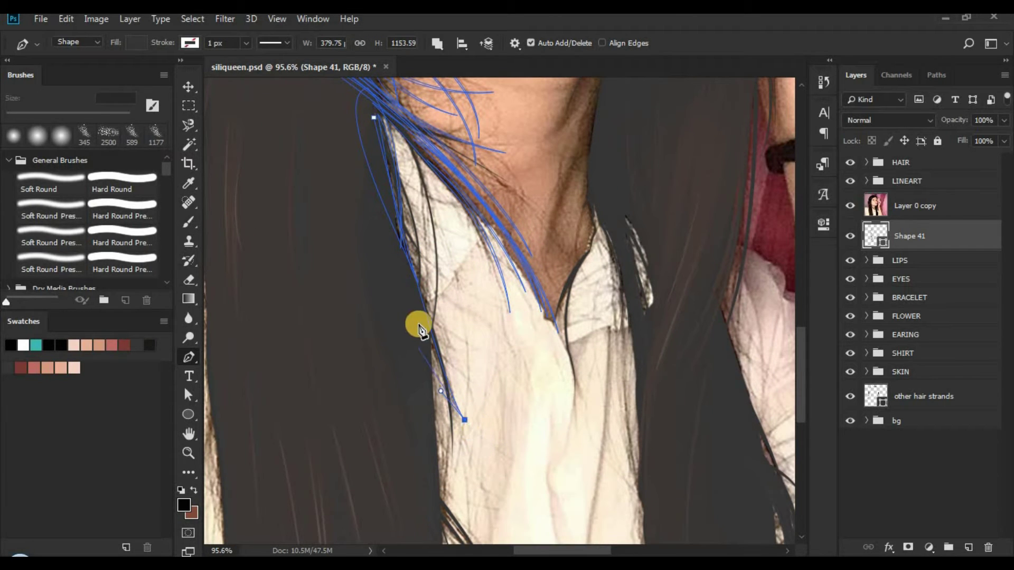
{"action": "left_click_drag", "start_coordinate": [421, 325], "coordinate": [413, 290]}
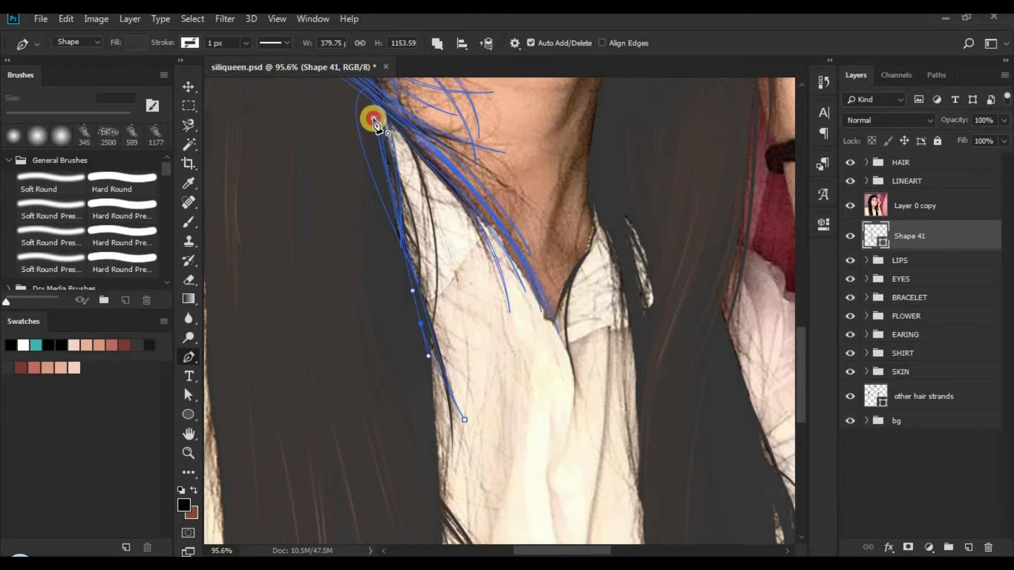
- Extend the long strand down the shirt toward the hair's lower end, following the hair edge
{"action": "scroll", "coordinate": [404, 221], "scroll_direction": "down", "scroll_amount": 2}
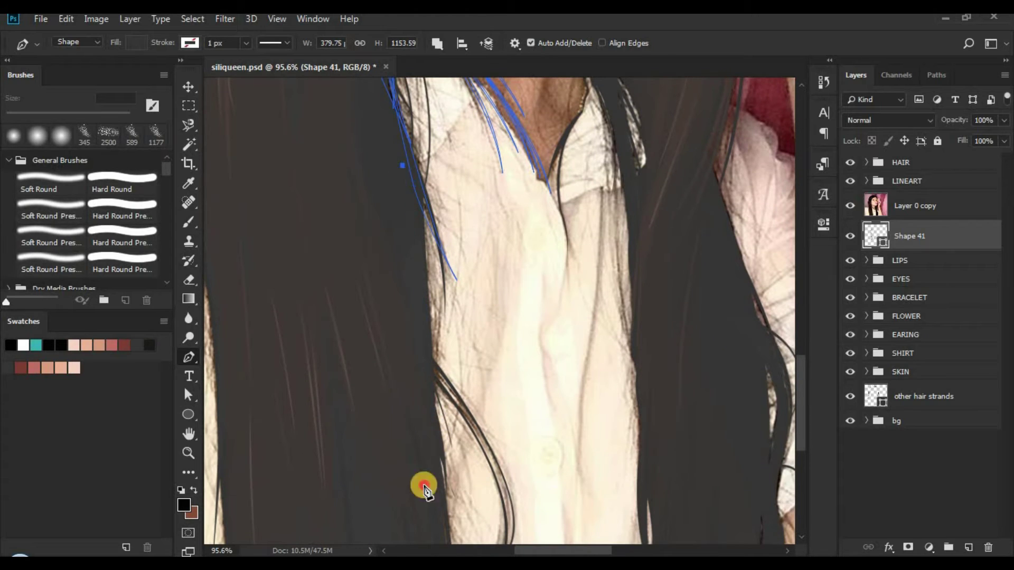
{"action": "left_click_drag", "start_coordinate": [425, 490], "coordinate": [417, 540]}
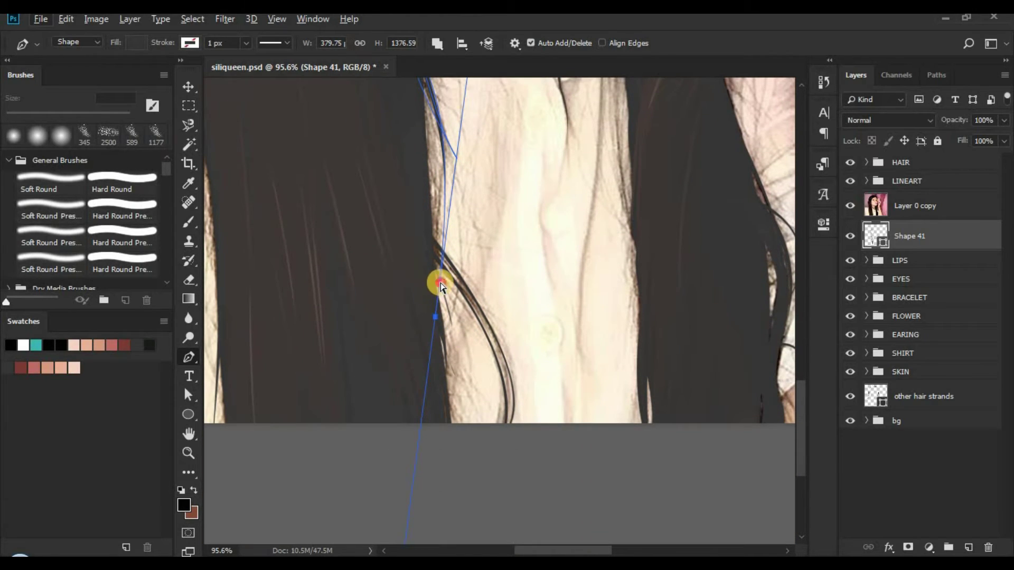
{"action": "left_click_drag", "start_coordinate": [434, 315], "coordinate": [425, 319]}
{"action": "scroll", "coordinate": [426, 319], "scroll_direction": "up", "scroll_amount": 2}
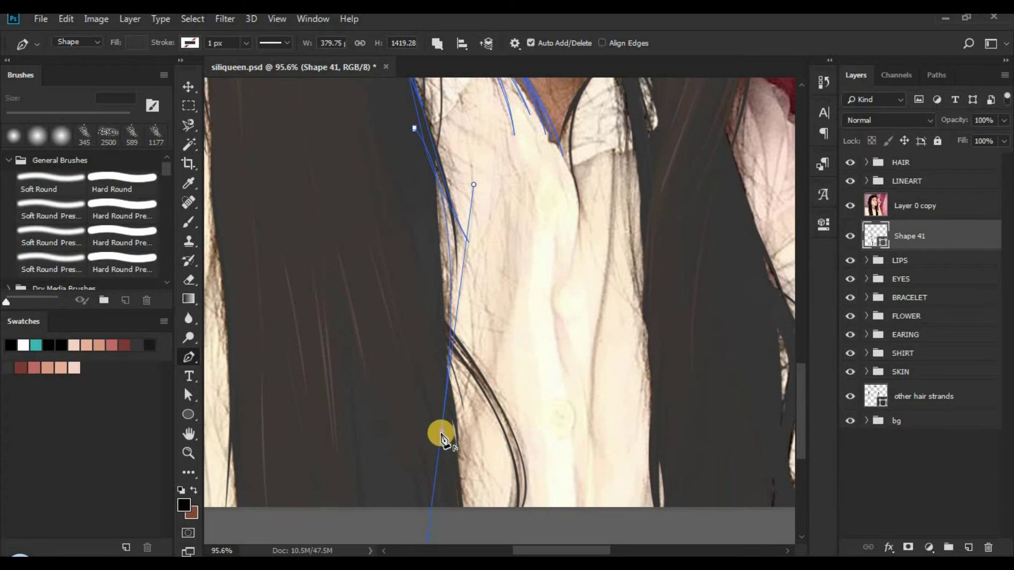
{"action": "scroll", "coordinate": [420, 235], "scroll_direction": "up", "scroll_amount": 1}
{"action": "left_click", "coordinate": [453, 210]}
{"action": "left_click_drag", "start_coordinate": [454, 211], "coordinate": [455, 222]}
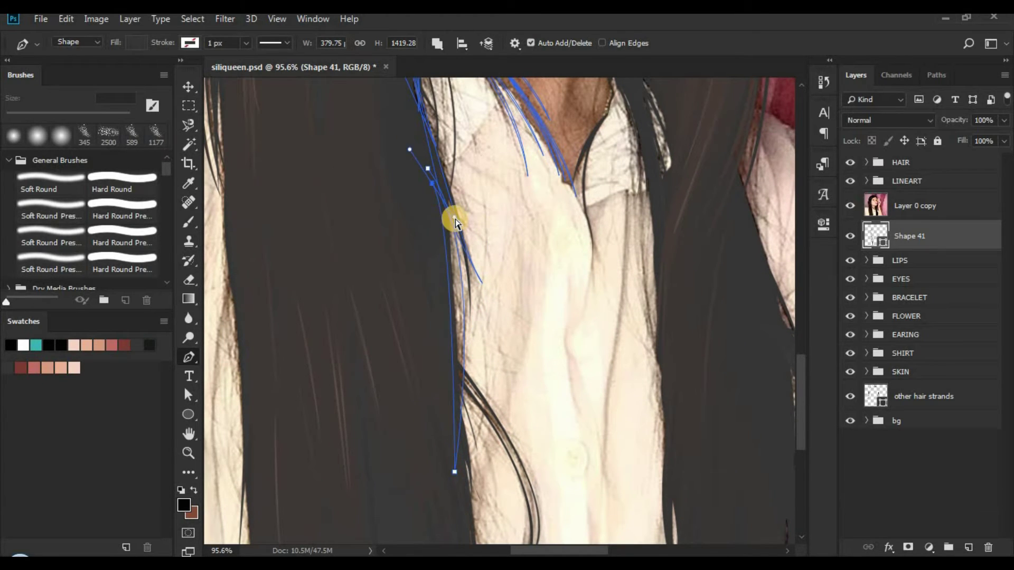
{"action": "left_click_drag", "start_coordinate": [480, 303], "coordinate": [422, 124]}
{"action": "left_click_drag", "start_coordinate": [497, 422], "coordinate": [497, 510]}
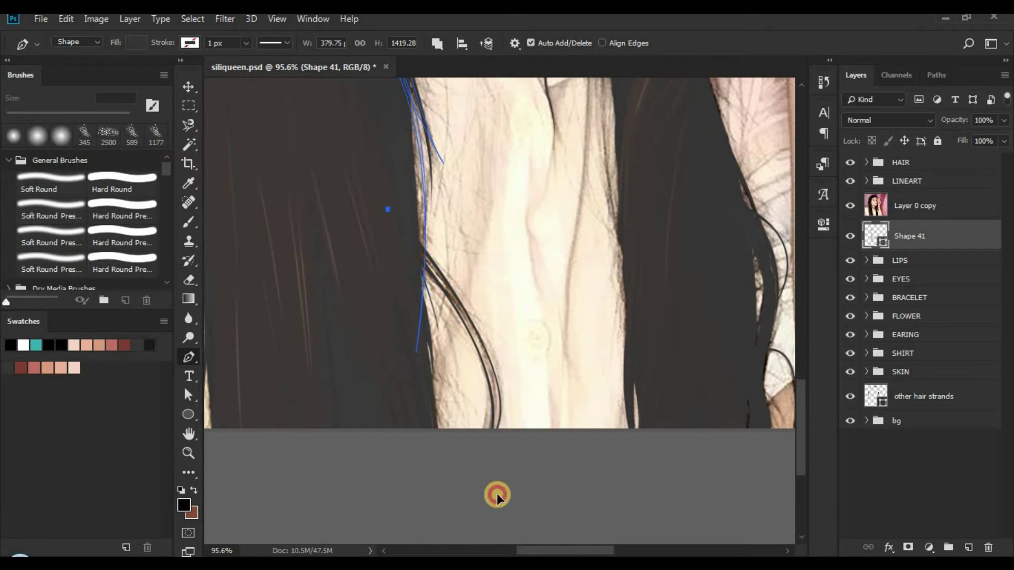
{"action": "mouse_move", "coordinate": [405, 209]}
{"action": "left_mouse_down"}
{"action": "mouse_move", "coordinate": [334, 127]}
{"action": "mouse_move", "coordinate": [456, 275]}
{"action": "left_mouse_up"}
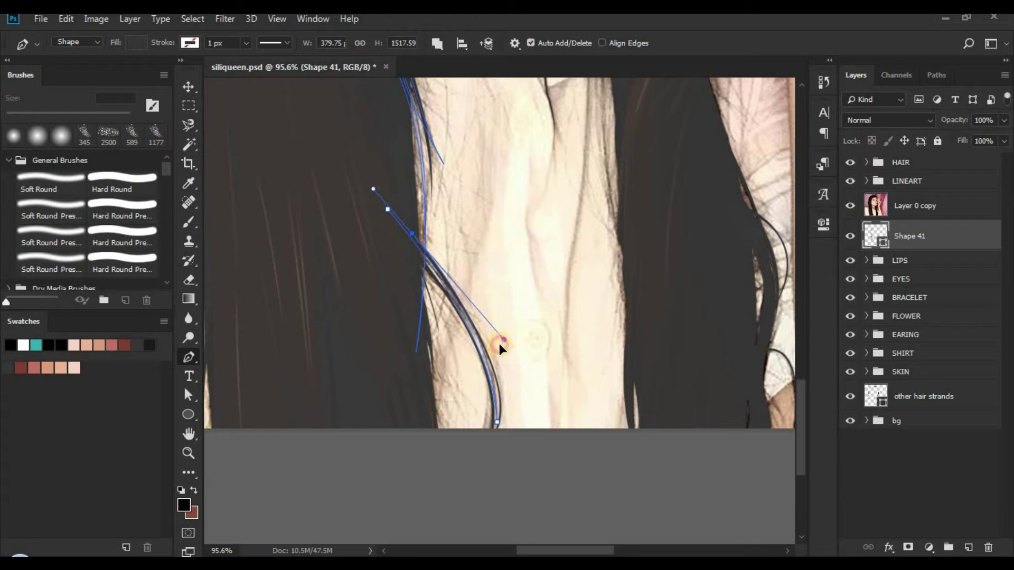
{"action": "left_click_drag", "start_coordinate": [499, 344], "coordinate": [500, 343]}
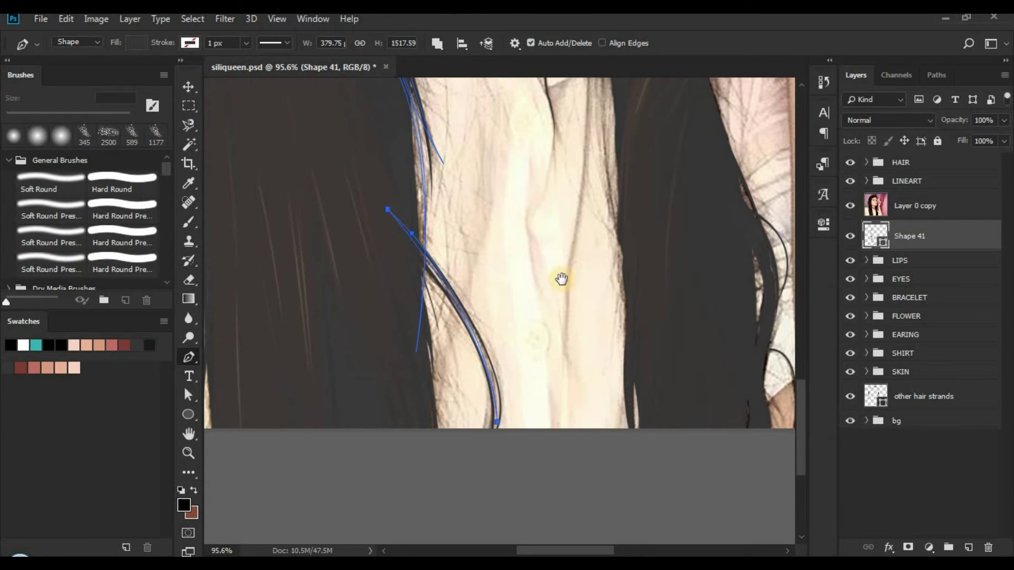
- Draw a closed strand beside the collar's right side curving down over the dark hair
{"action": "scroll", "coordinate": [561, 278], "scroll_direction": "up", "scroll_amount": 4}
{"action": "left_click", "coordinate": [510, 134]}
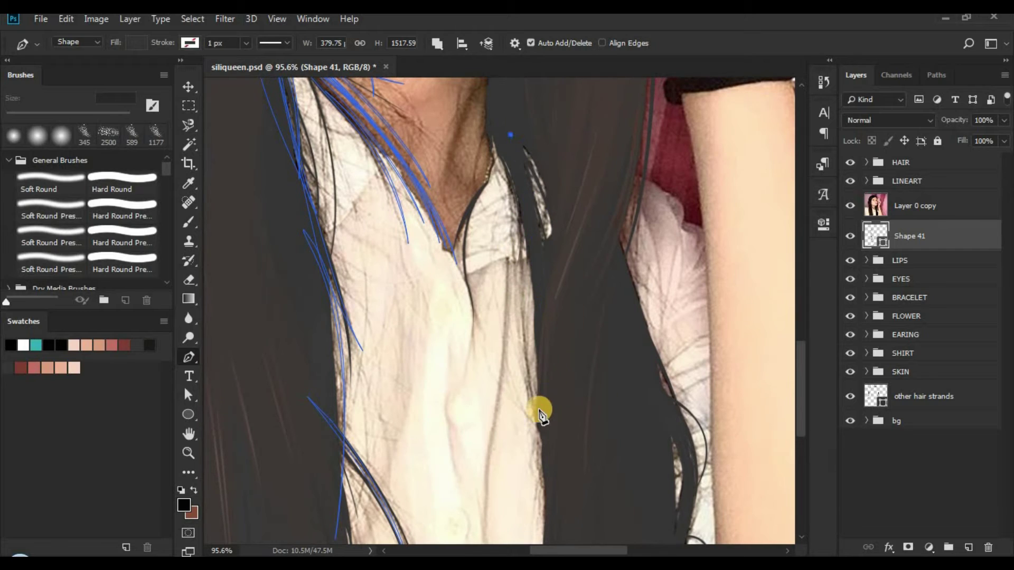
{"action": "left_click_drag", "start_coordinate": [538, 417], "coordinate": [560, 495]}
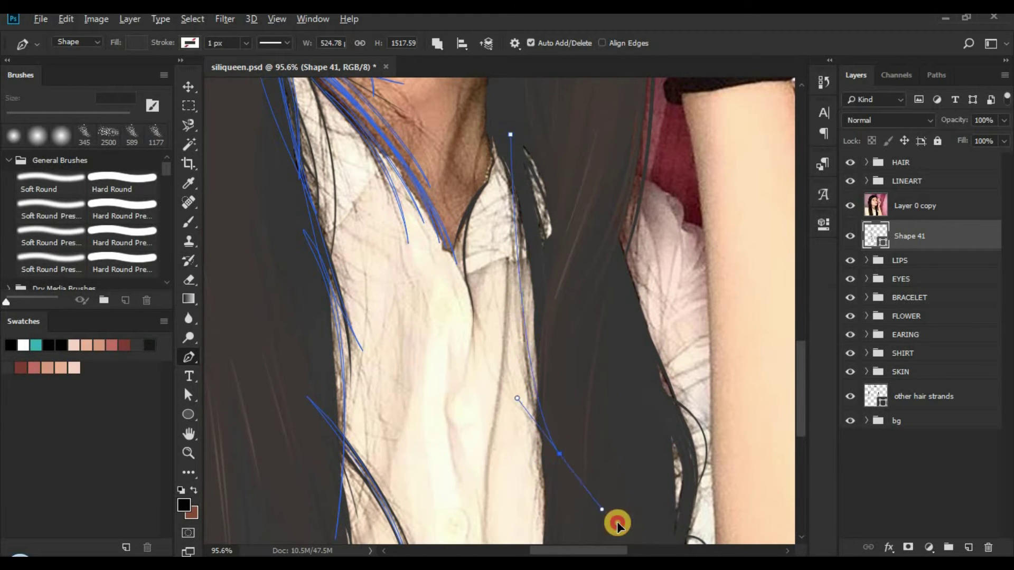
{"action": "left_click_drag", "start_coordinate": [543, 423], "coordinate": [564, 460]}
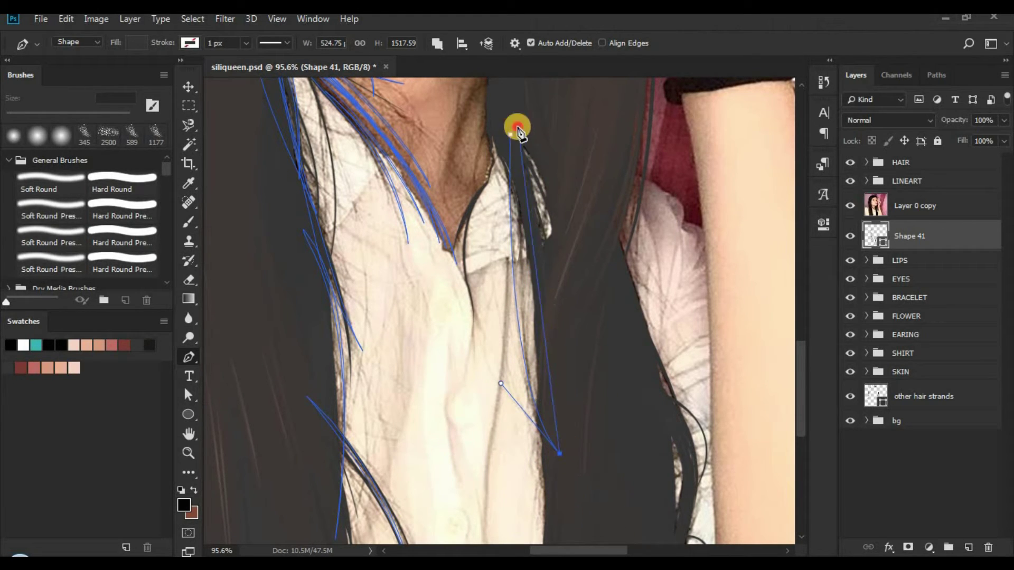
{"action": "left_click_drag", "start_coordinate": [510, 135], "coordinate": [506, 187]}
{"action": "left_click_drag", "start_coordinate": [497, 321], "coordinate": [500, 392]}
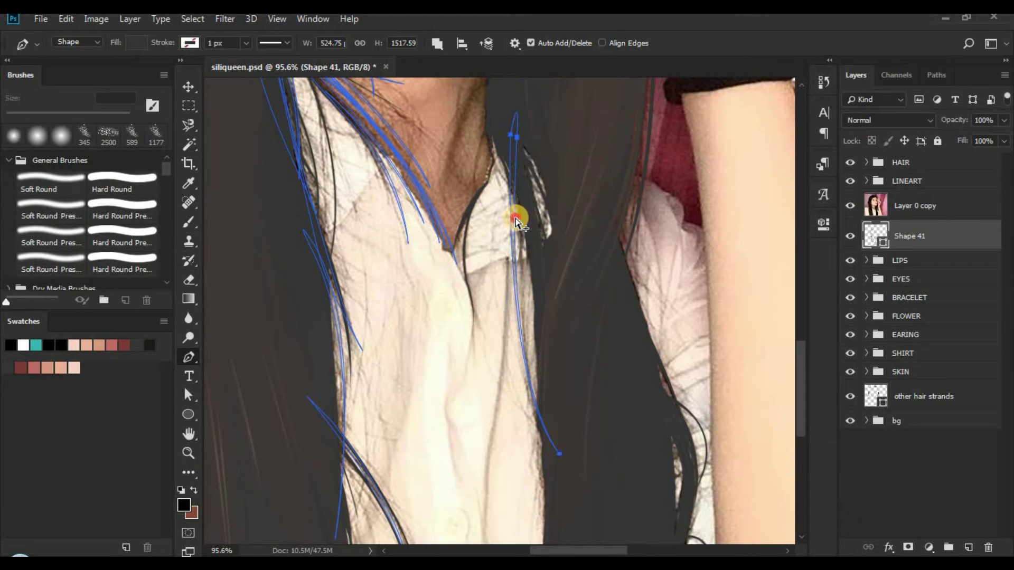
{"action": "left_click_drag", "start_coordinate": [515, 127], "coordinate": [531, 201]}
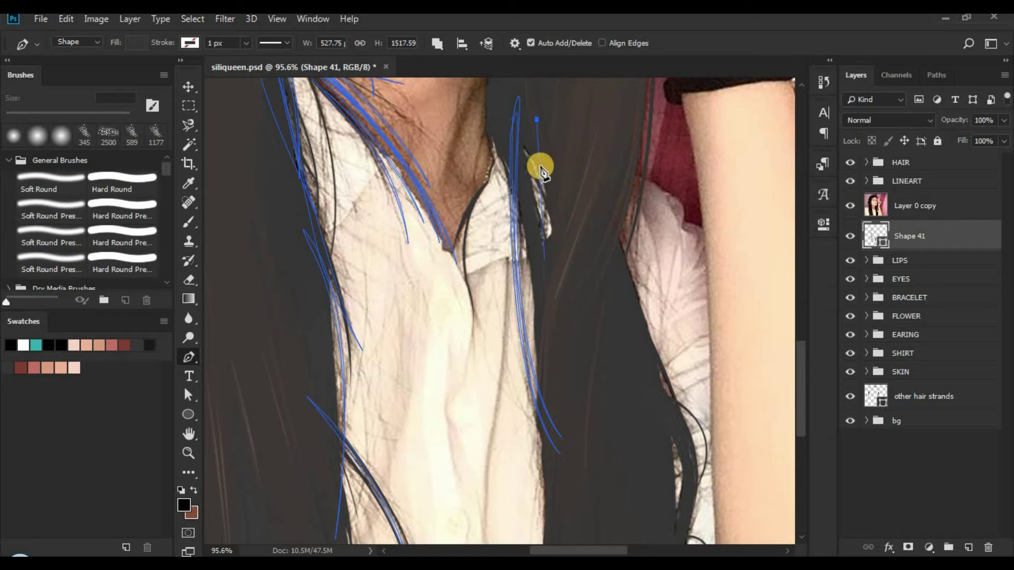
- Draw another downward-curving strand next to the collar
{"action": "left_click", "coordinate": [501, 99]}
{"action": "left_click_drag", "start_coordinate": [553, 332], "coordinate": [562, 277]}
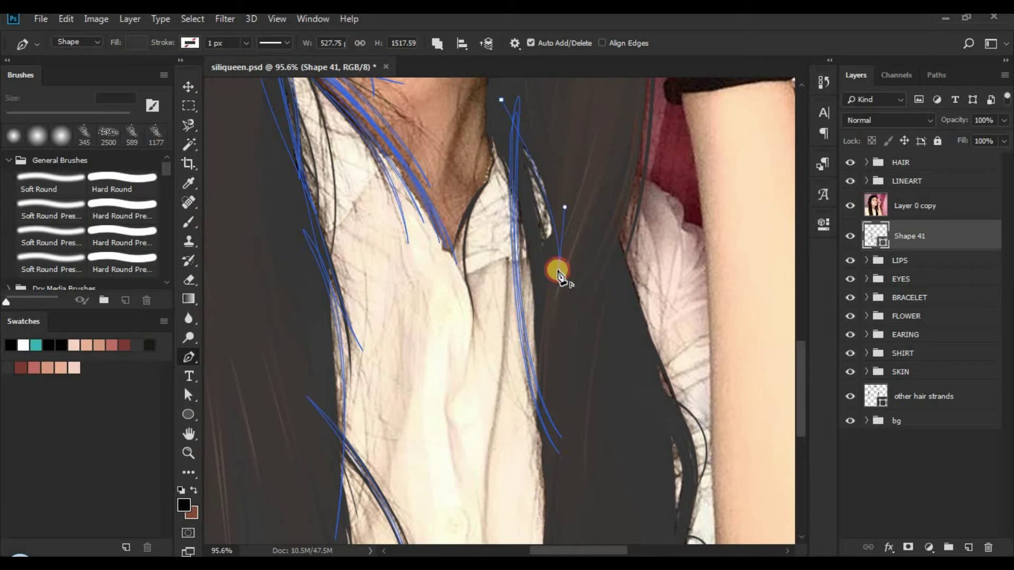
{"action": "scroll", "coordinate": [560, 274], "scroll_direction": "up", "scroll_amount": 5}
{"action": "left_click_drag", "start_coordinate": [470, 209], "coordinate": [447, 164]}
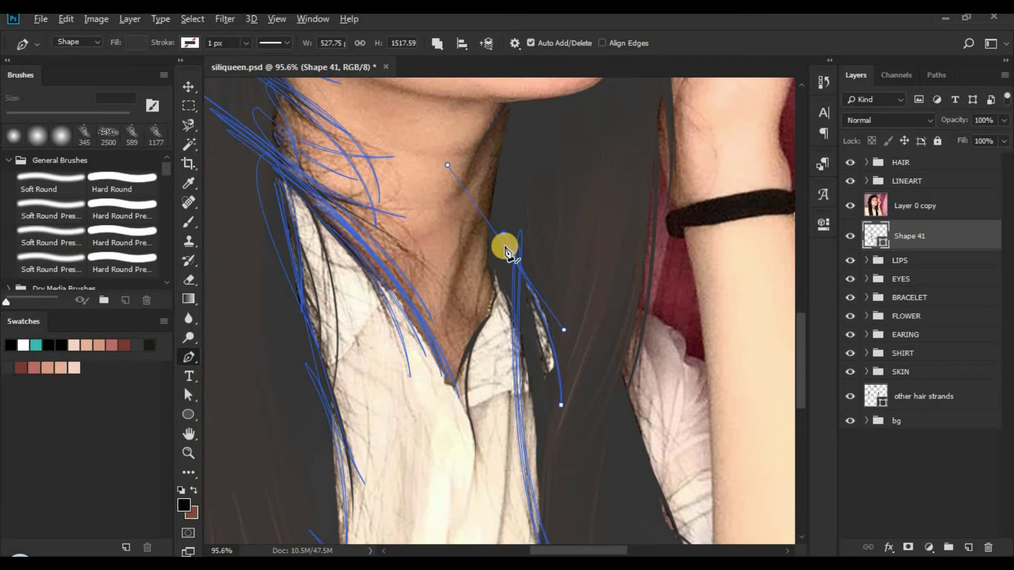
{"action": "left_click", "coordinate": [506, 247]}
{"action": "left_click", "coordinate": [536, 301], "text": "ctrl"}
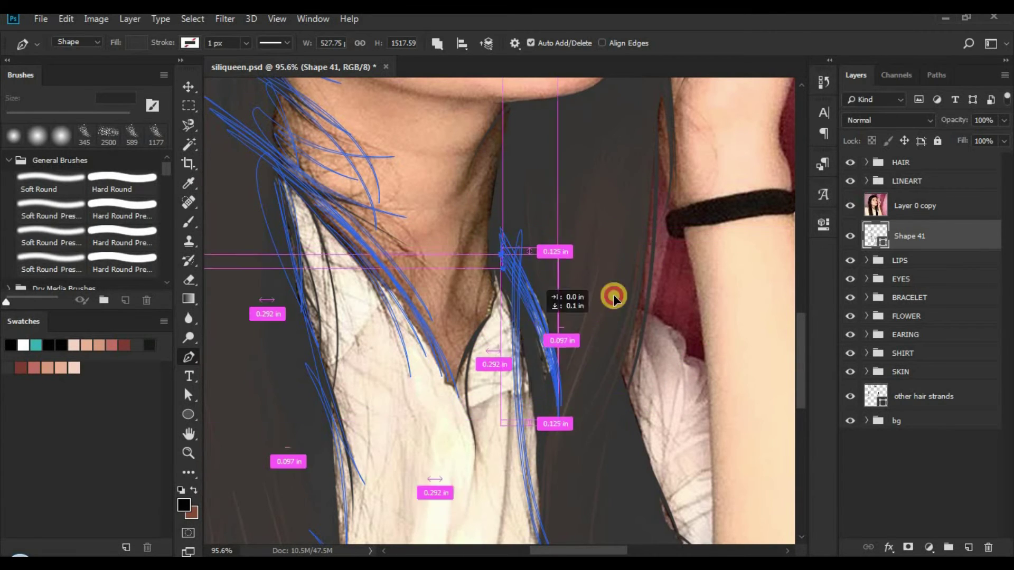
- Add a strand down the hair beside the arm near the bracelet, then hide the reference photo
{"action": "left_click", "coordinate": [657, 102]}
{"action": "left_click_drag", "start_coordinate": [616, 410], "coordinate": [589, 499]}
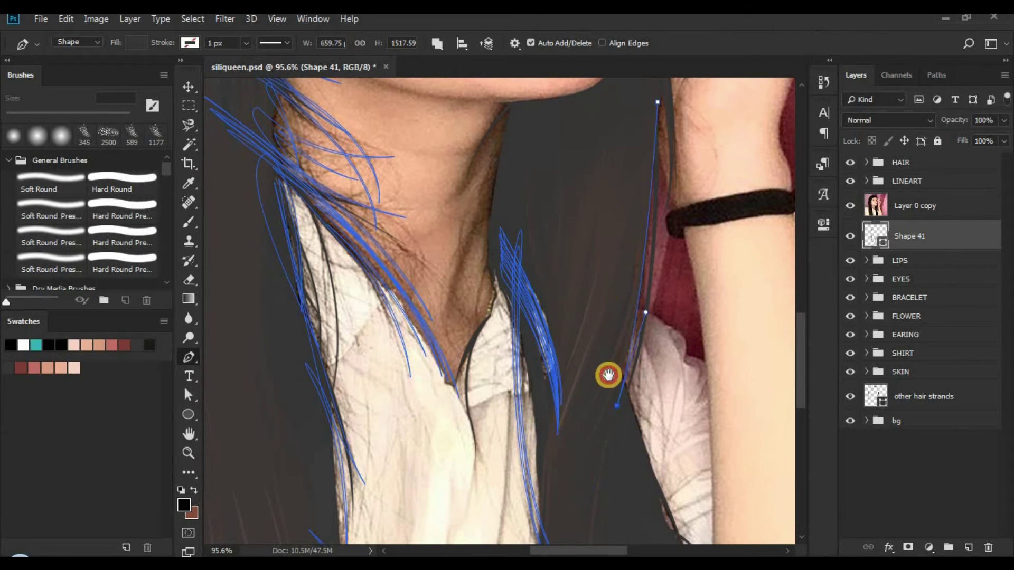
{"action": "scroll", "coordinate": [607, 373], "scroll_direction": "up", "scroll_amount": 3}
{"action": "left_click_drag", "start_coordinate": [637, 181], "coordinate": [654, 210]}
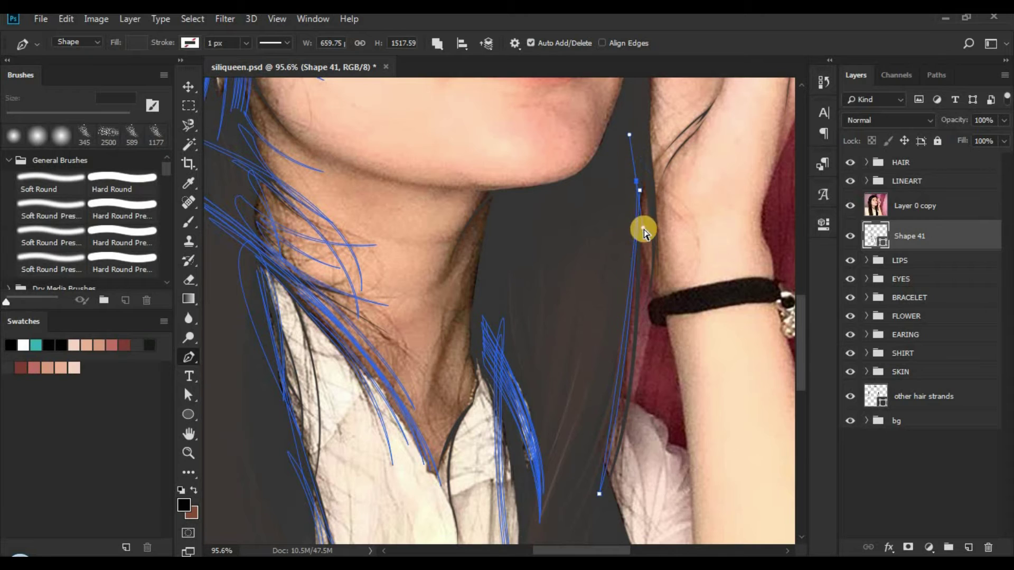
{"action": "left_click", "coordinate": [623, 395]}
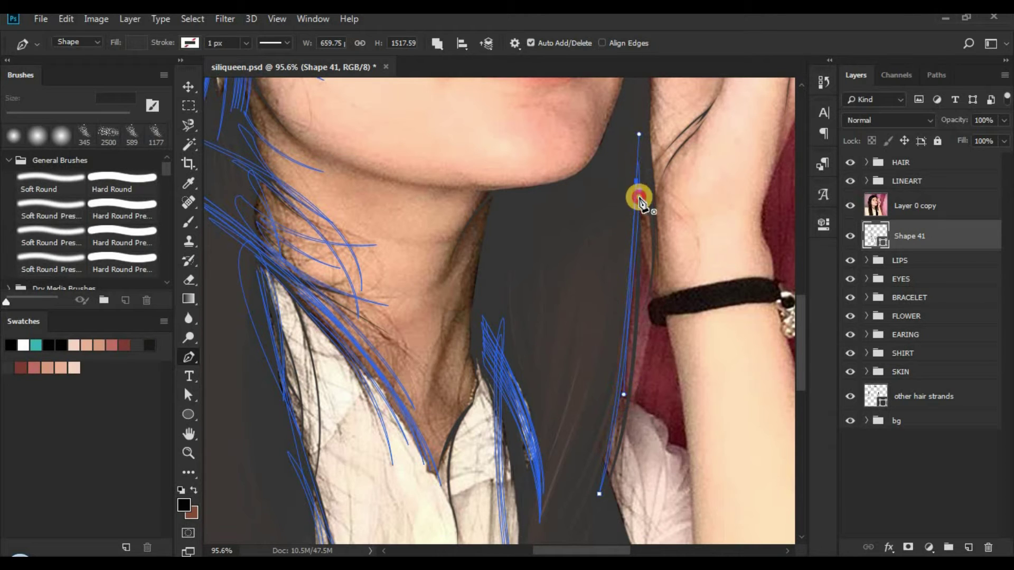
{"action": "left_click_drag", "start_coordinate": [640, 200], "coordinate": [632, 304]}
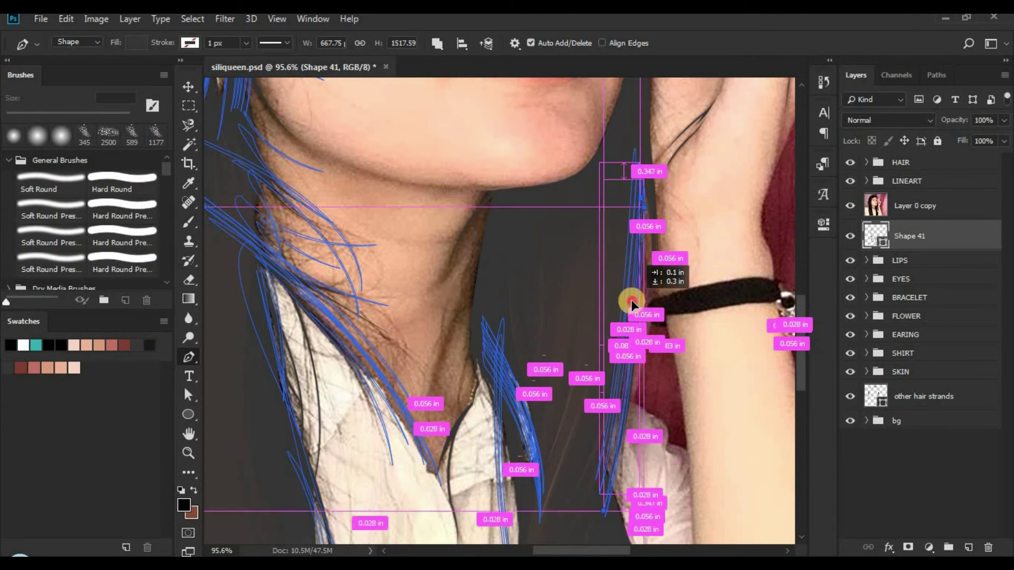
{"action": "left_click", "coordinate": [850, 205]}
- Zoom to the neck and shirt, show the reference, reselect Shape 41 and use Combine Shapes
{"action": "left_click", "coordinate": [900, 492]}
{"action": "key", "text": "z"}
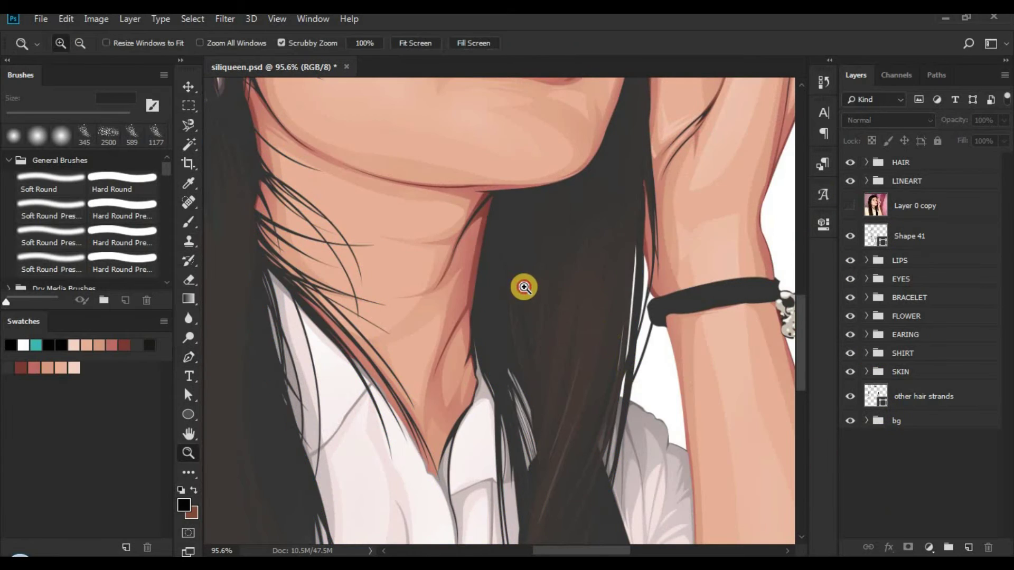
{"action": "left_click_drag", "start_coordinate": [524, 287], "coordinate": [482, 337]}
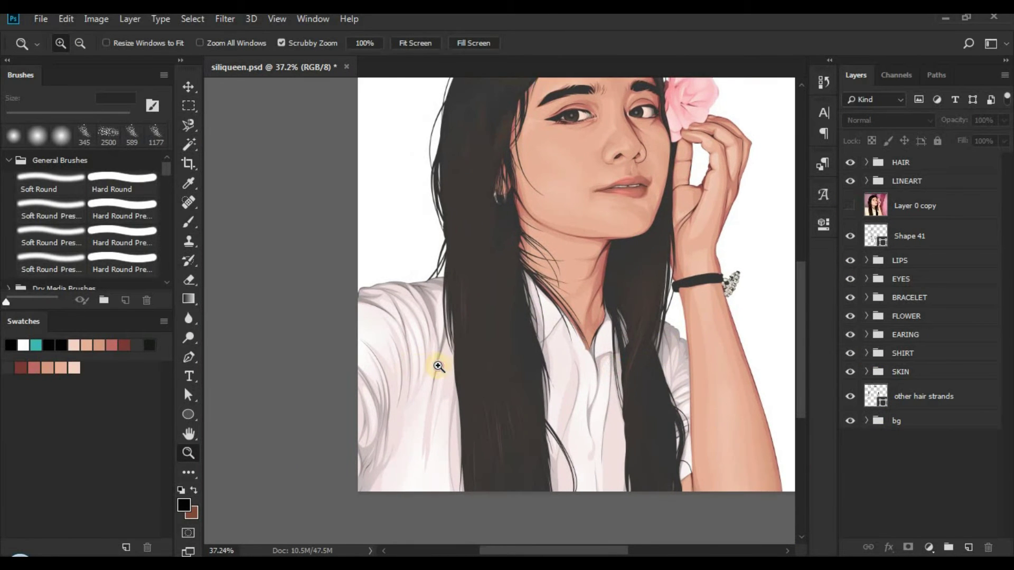
{"action": "left_click_drag", "start_coordinate": [437, 362], "coordinate": [798, 252]}
{"action": "left_click", "coordinate": [851, 206]}
{"action": "left_click", "coordinate": [910, 236]}
{"action": "key", "text": "p"}
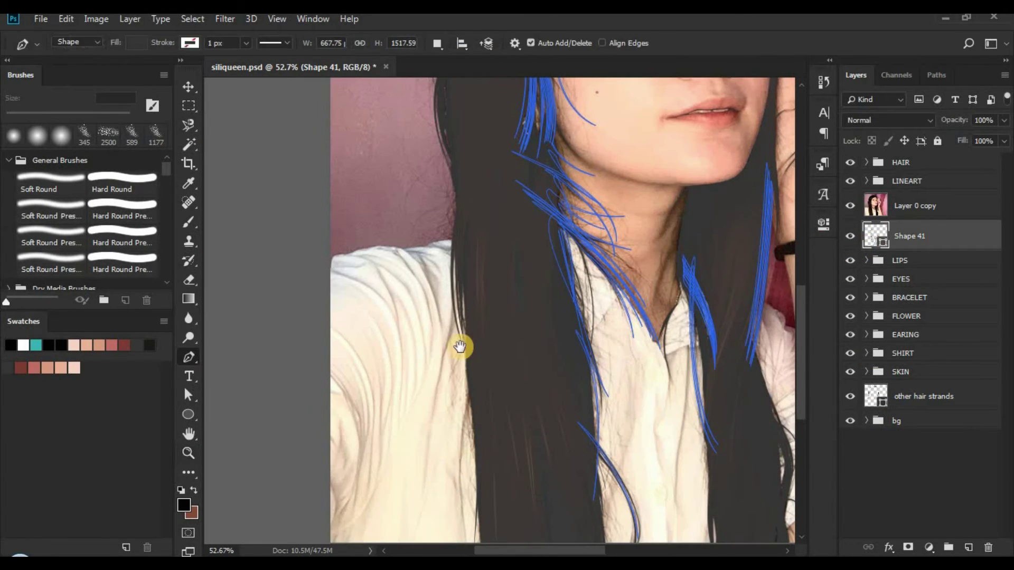
{"action": "scroll", "coordinate": [462, 344], "scroll_direction": "down", "scroll_amount": 3}
{"action": "left_click", "coordinate": [441, 46]}
{"action": "left_click", "coordinate": [476, 74]}
- Draw a closed strand from the shoulder down the hair's outer edge over the shirt
{"action": "left_click", "coordinate": [467, 188]}
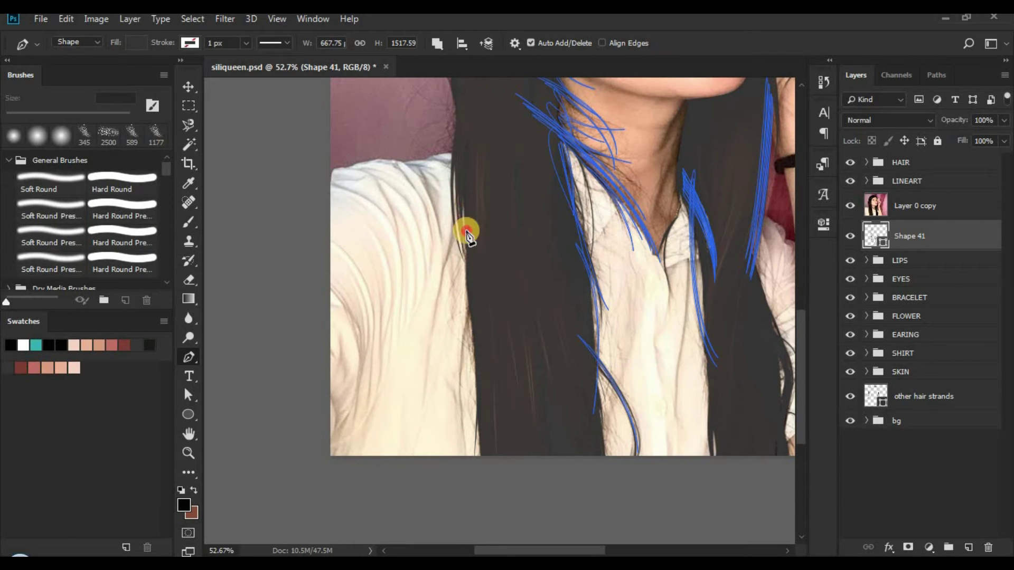
{"action": "left_click_drag", "start_coordinate": [480, 409], "coordinate": [486, 429]}
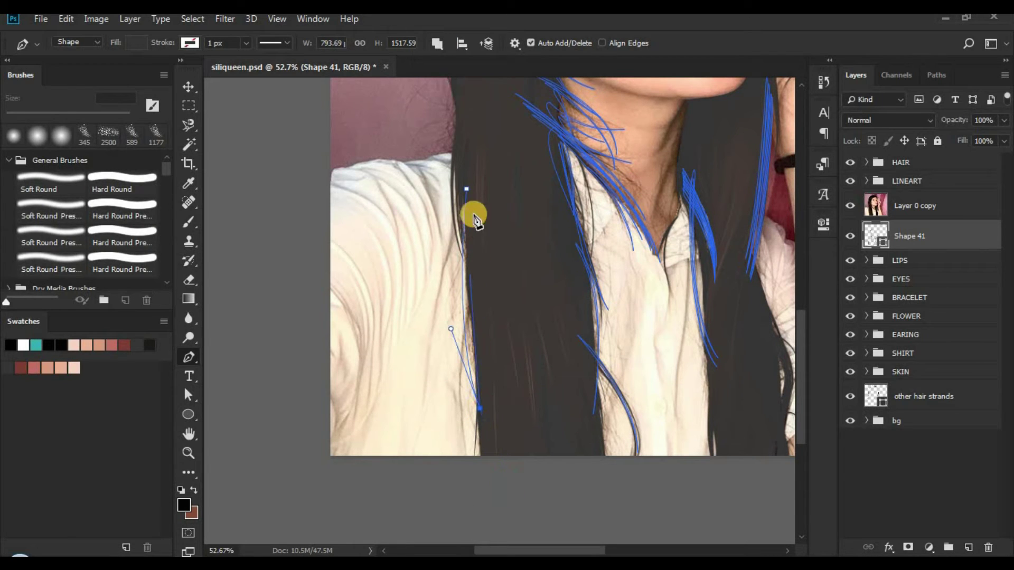
{"action": "left_click_drag", "start_coordinate": [472, 200], "coordinate": [483, 153]}
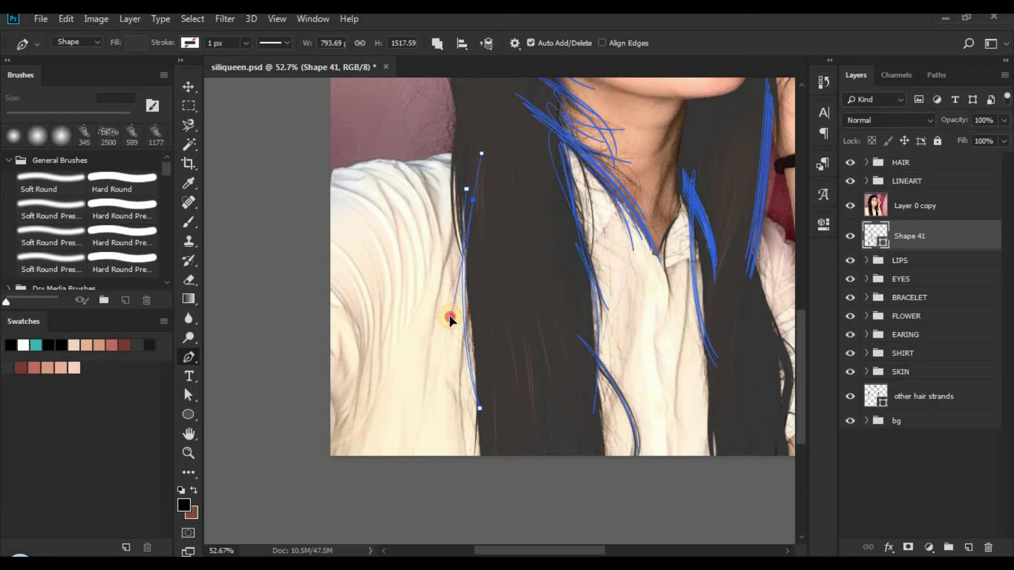
{"action": "left_click_drag", "start_coordinate": [449, 316], "coordinate": [452, 310]}
{"action": "left_click_drag", "start_coordinate": [472, 204], "coordinate": [466, 192]}
{"action": "scroll", "coordinate": [470, 295], "scroll_direction": "up", "scroll_amount": 3}
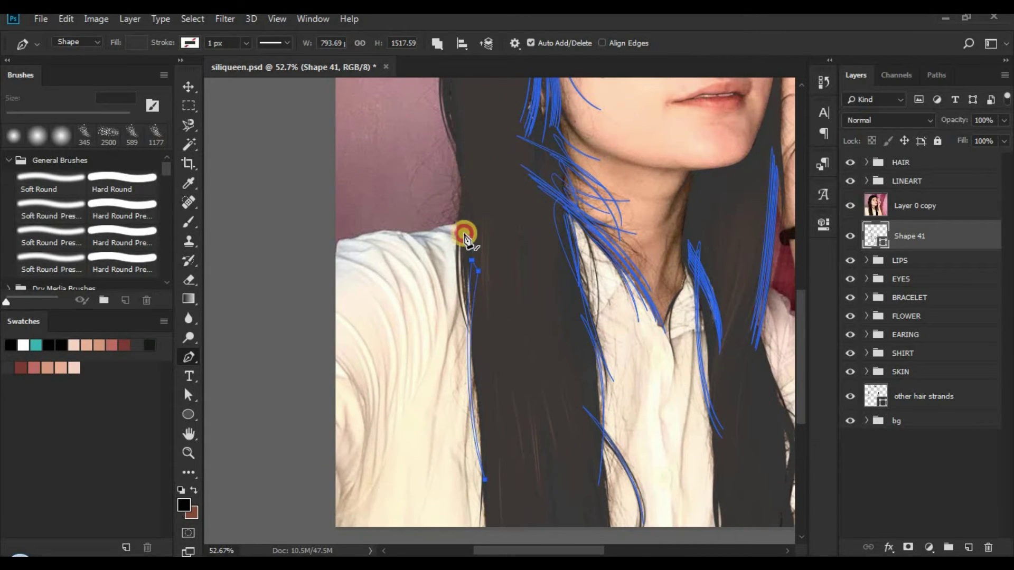
{"action": "left_click_drag", "start_coordinate": [481, 358], "coordinate": [512, 426]}
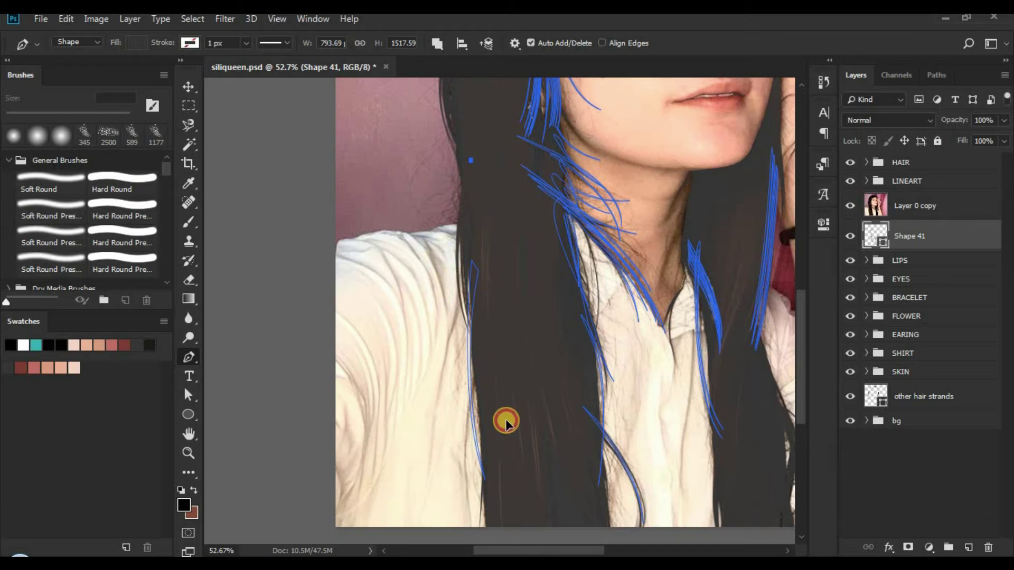
{"action": "left_click", "coordinate": [481, 357], "text": "alt"}
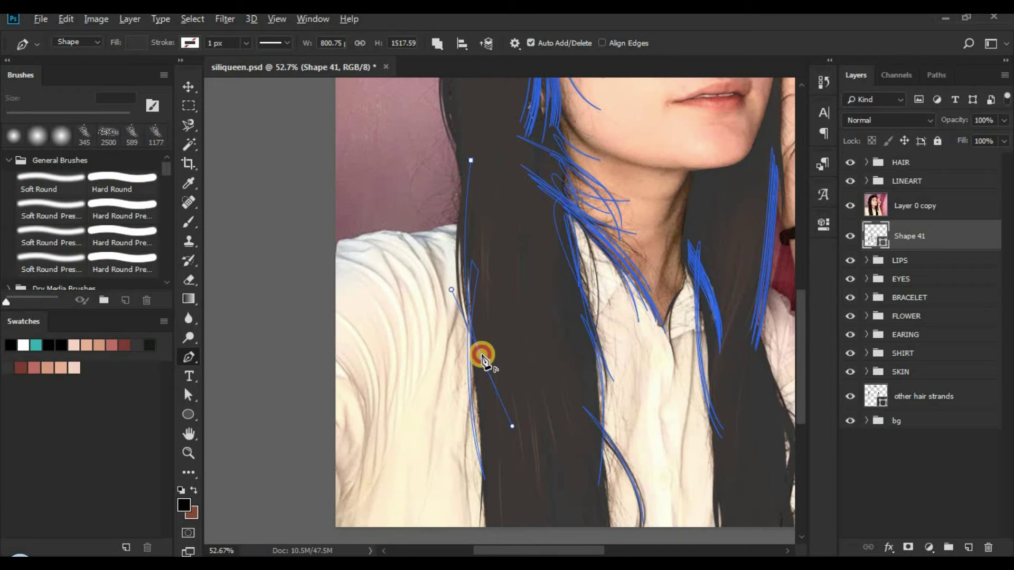
{"action": "left_click", "coordinate": [466, 207]}
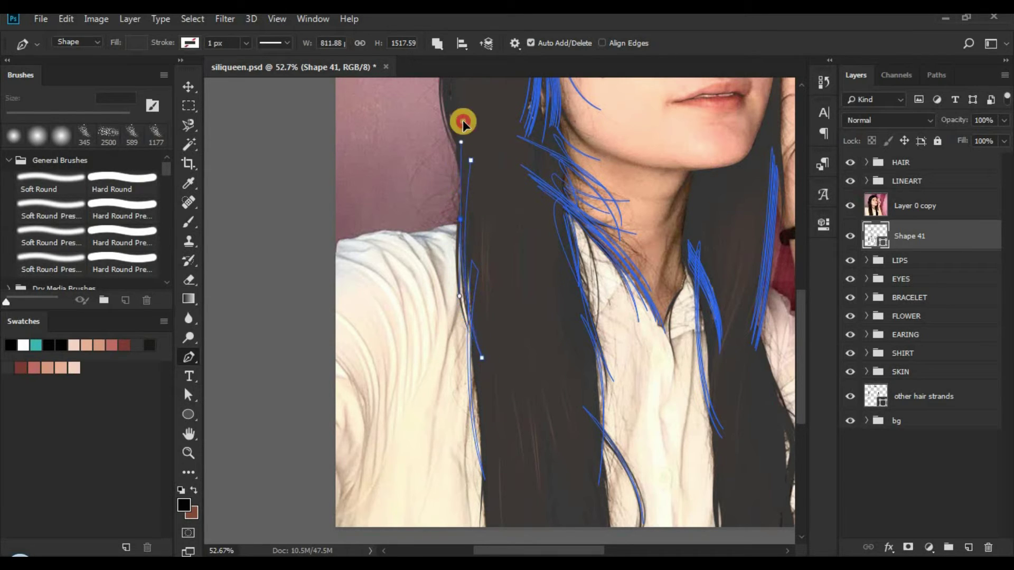
{"action": "left_click", "coordinate": [471, 161]}
- Merge the new strand into the shape components and zoom in on the neck
{"action": "left_click", "coordinate": [428, 47]}
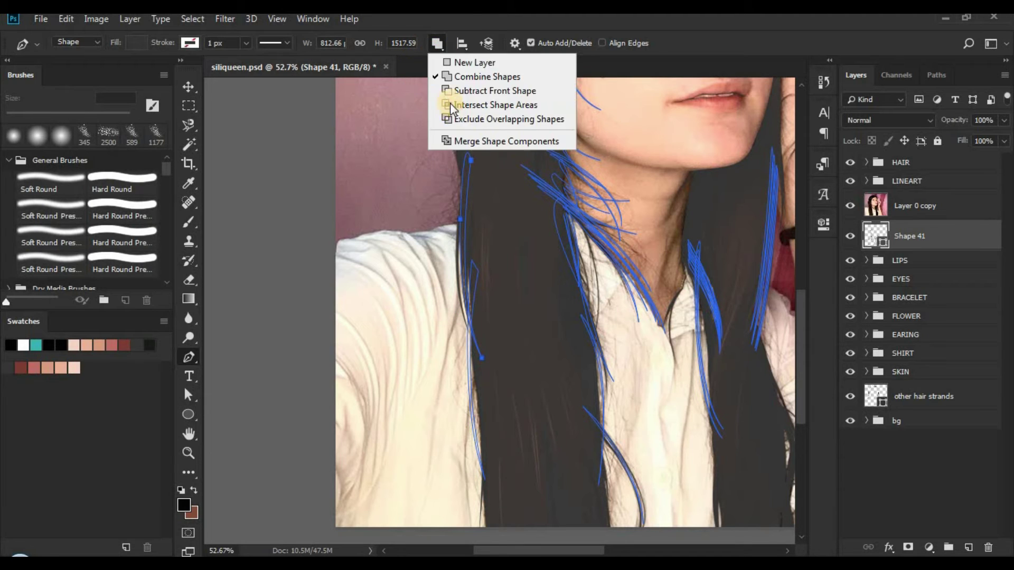
{"action": "left_click", "coordinate": [453, 146]}
{"action": "left_click_drag", "start_coordinate": [518, 333], "coordinate": [588, 320]}
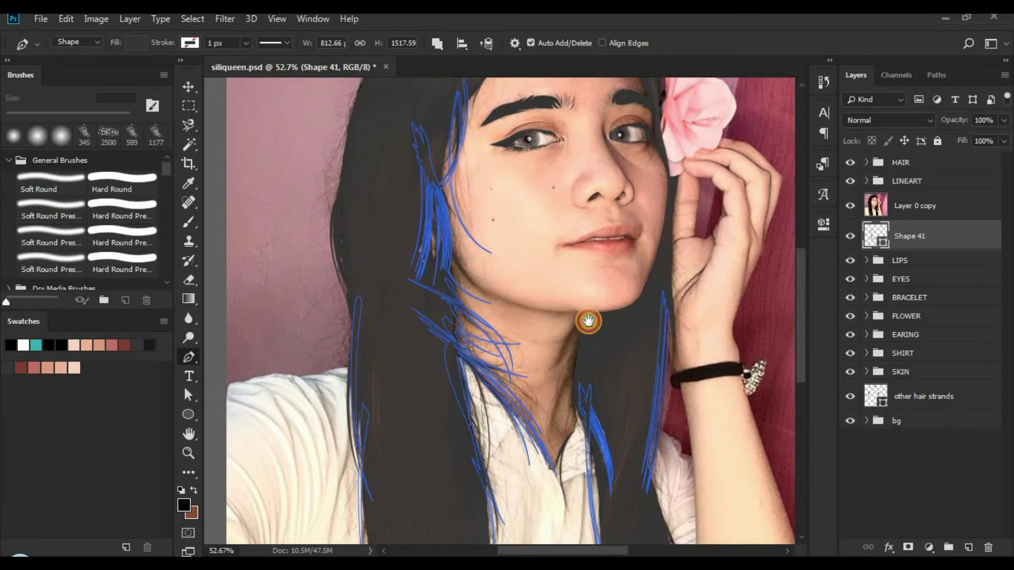
{"action": "scroll", "coordinate": [446, 362], "scroll_direction": "down", "scroll_amount": 5}
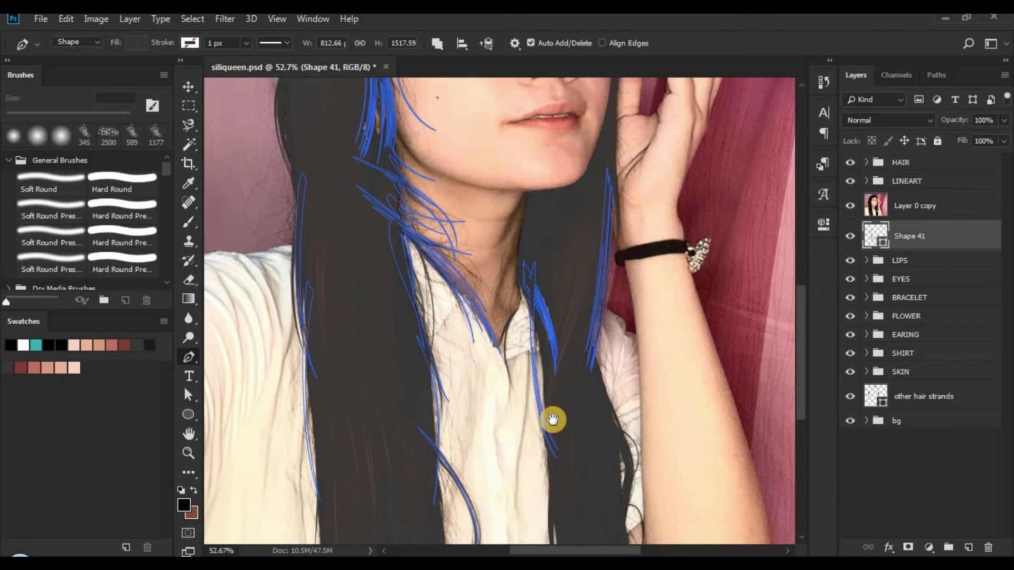
{"action": "key", "text": "z"}
{"action": "left_click", "coordinate": [505, 177]}
- Set Path Operations to Combine Shapes and begin a Pen strand on the lower neck
{"action": "key", "text": "p"}
{"action": "left_click", "coordinate": [438, 43]}
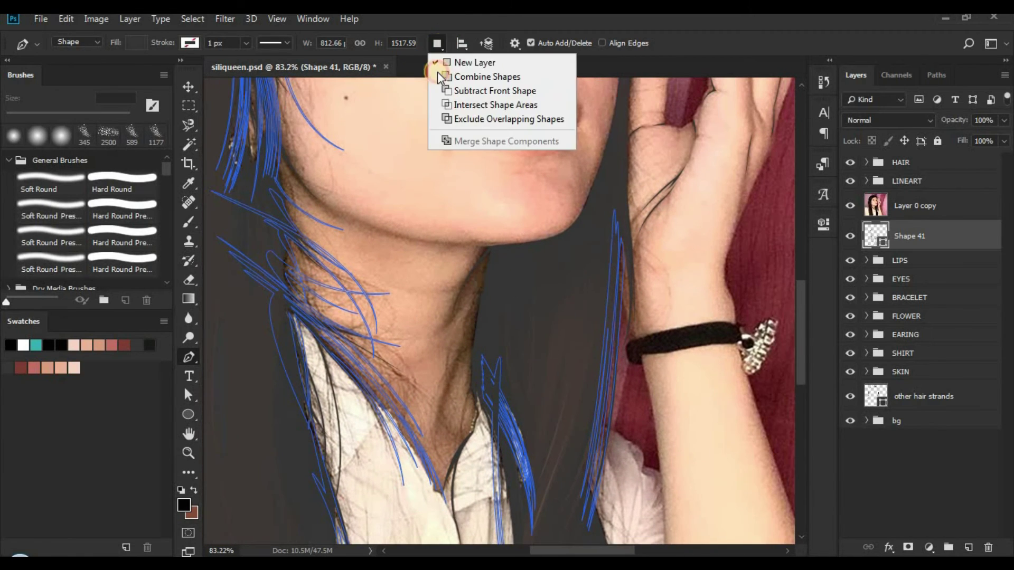
{"action": "left_click", "coordinate": [469, 322]}
{"action": "scroll", "coordinate": [481, 328], "scroll_direction": "down", "scroll_amount": 2}
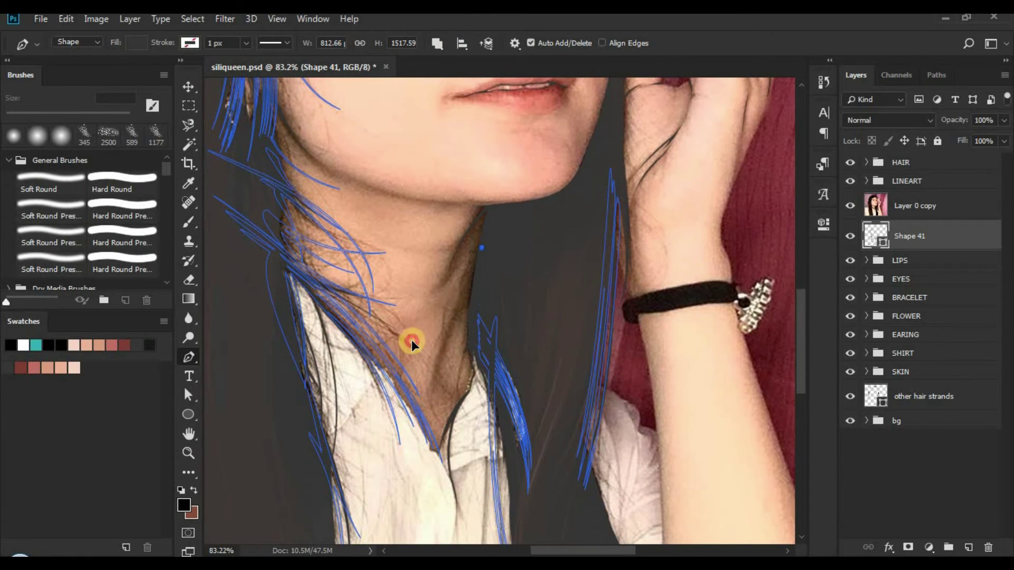
{"action": "left_click_drag", "start_coordinate": [432, 338], "coordinate": [471, 299]}
{"action": "left_click_drag", "start_coordinate": [490, 230], "coordinate": [492, 217]}
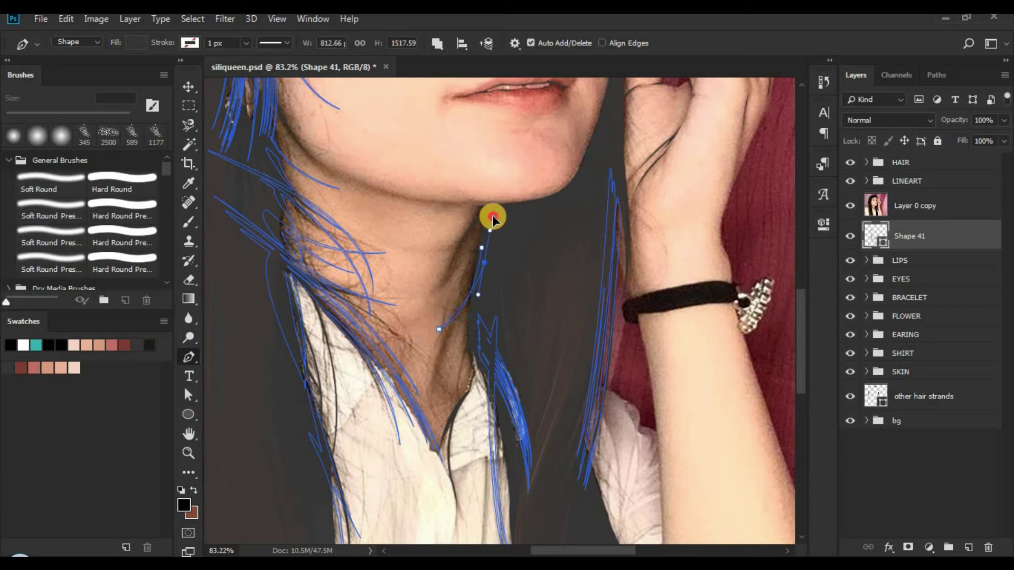
{"action": "left_click", "coordinate": [474, 316]}
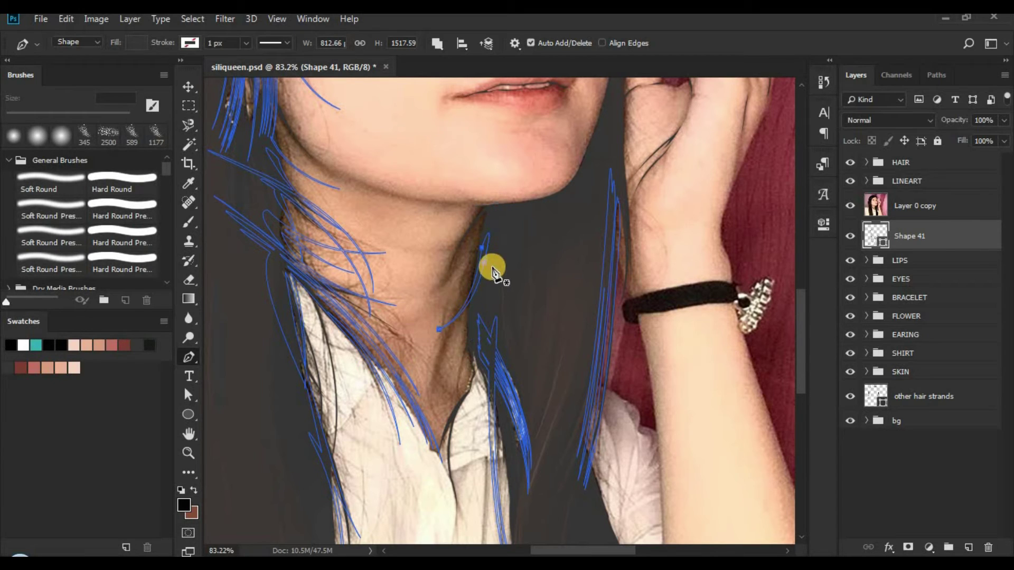
- Extend the neck strand up to the jawline, then hide the Layer 0 copy reference photo
{"action": "left_click_drag", "start_coordinate": [481, 260], "coordinate": [481, 290]}
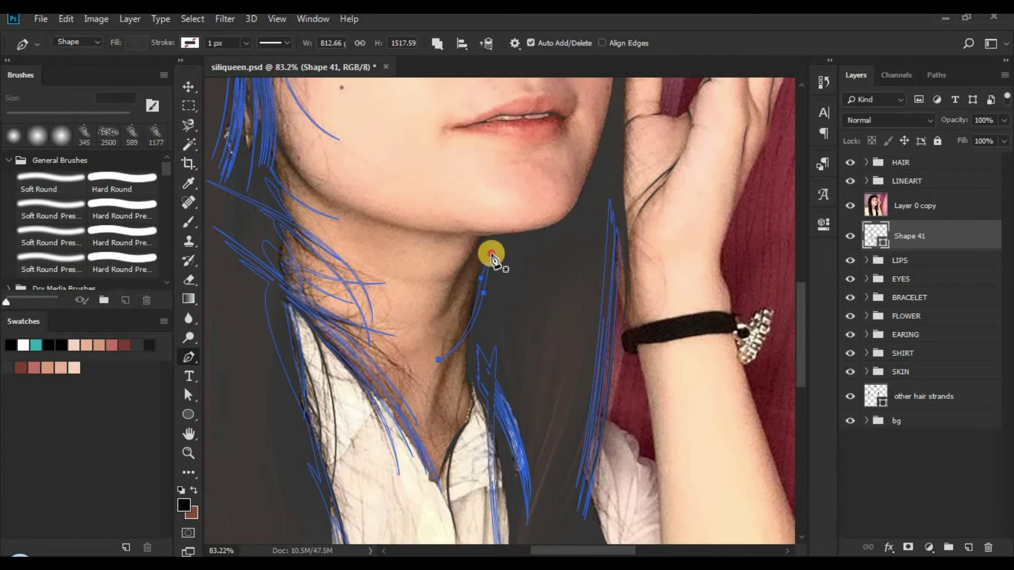
{"action": "left_click", "coordinate": [454, 379]}
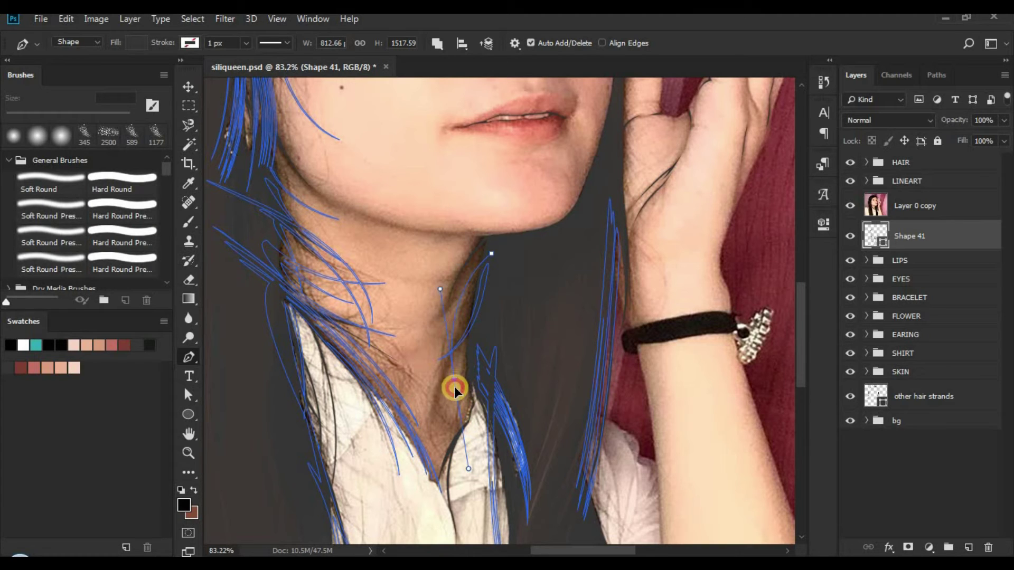
{"action": "left_click_drag", "start_coordinate": [491, 254], "coordinate": [564, 215]}
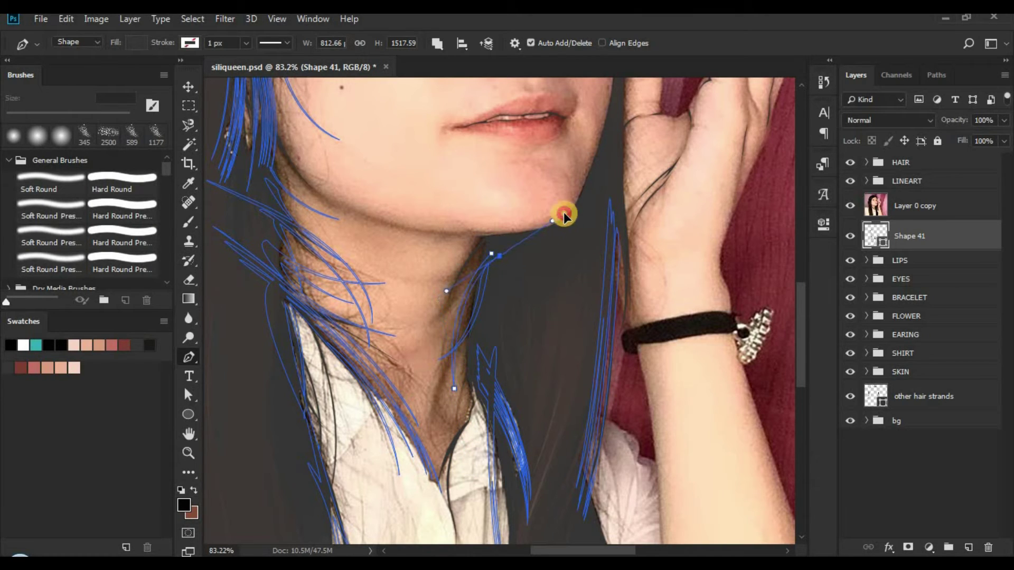
{"action": "left_click", "coordinate": [559, 214]}
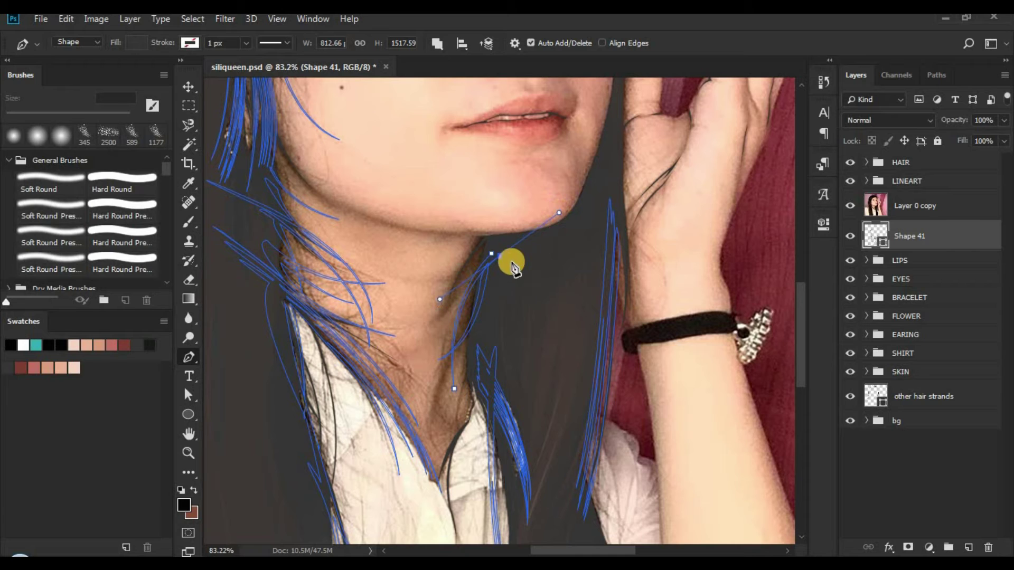
{"action": "left_click", "coordinate": [850, 206]}
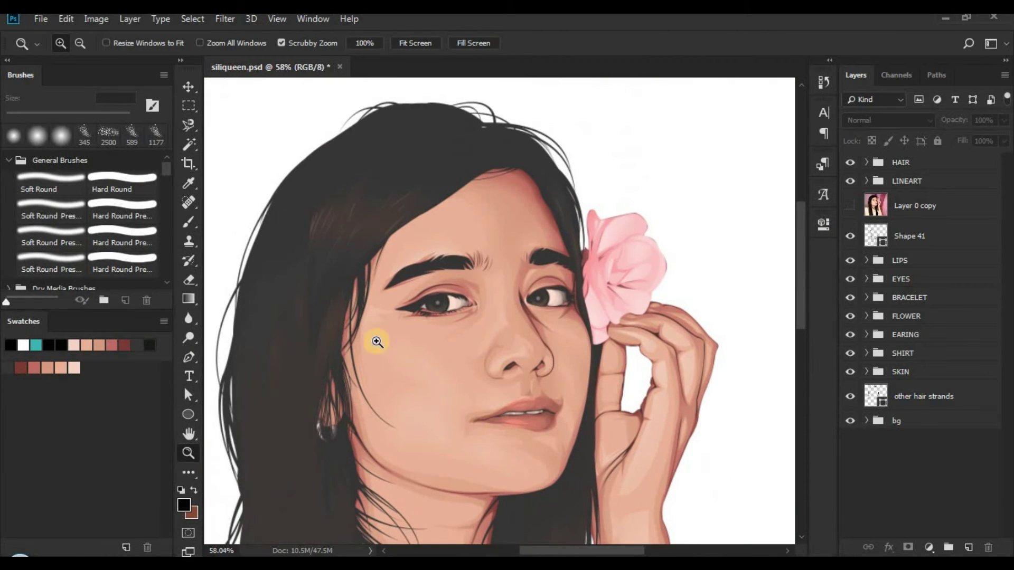
- Zoom out, show Layer 0 copy again, and set Path Operations to Combine Shapes
{"action": "left_click_drag", "start_coordinate": [643, 380], "coordinate": [835, 244]}
{"action": "left_click", "coordinate": [857, 215]}
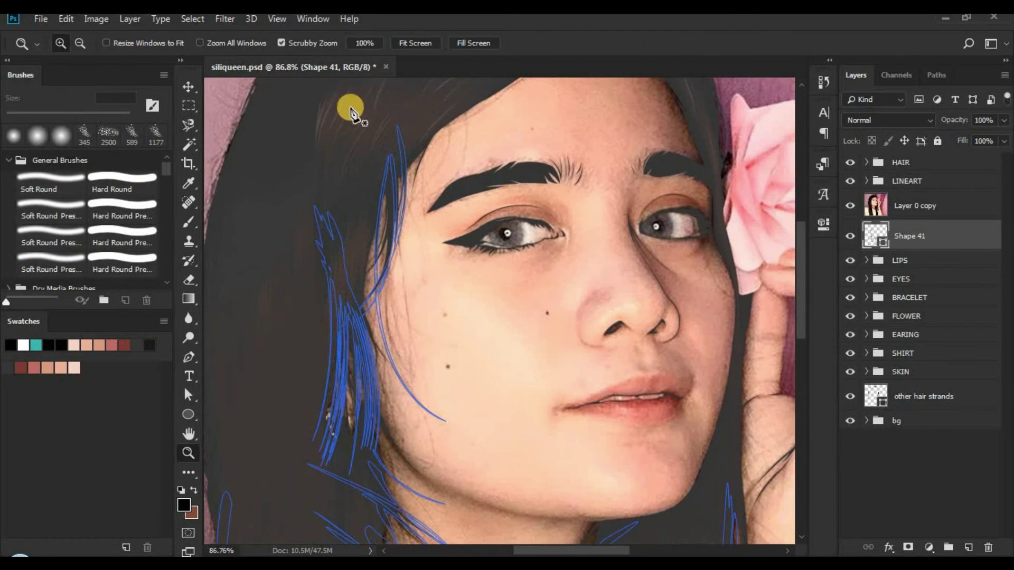
{"action": "key", "text": "p"}
{"action": "left_click", "coordinate": [437, 43]}
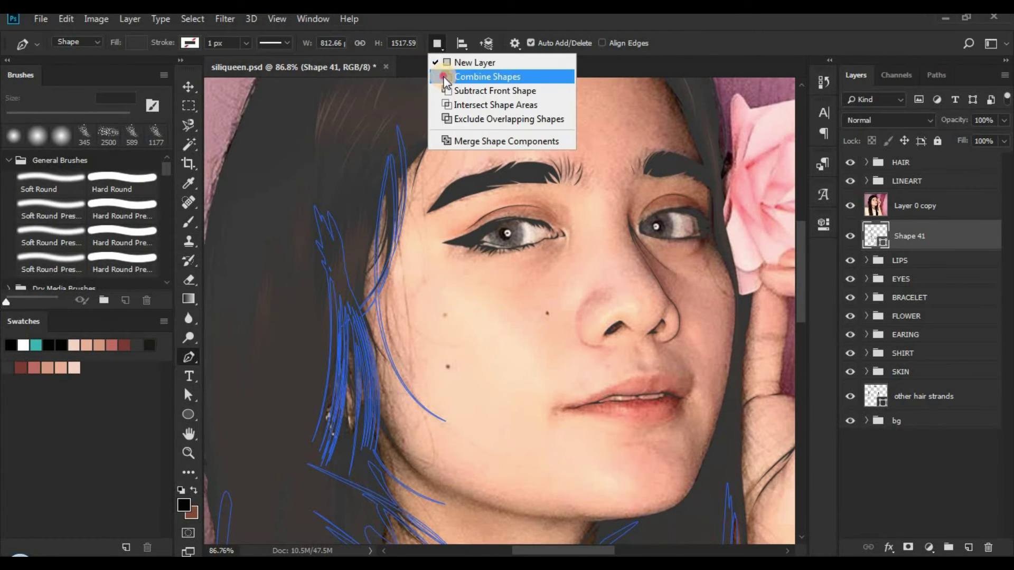
{"action": "left_click", "coordinate": [482, 74]}
- Draw a closed Pen strand from the hairline down over the left cheek
{"action": "left_click_drag", "start_coordinate": [381, 235], "coordinate": [421, 138]}
{"action": "left_click", "coordinate": [441, 364]}
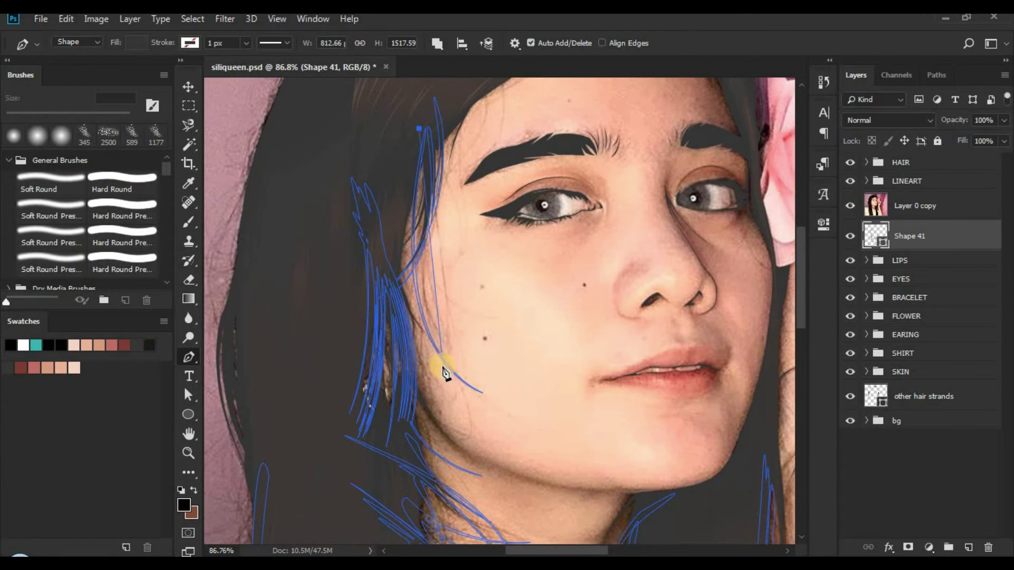
{"action": "left_click_drag", "start_coordinate": [431, 432], "coordinate": [453, 376]}
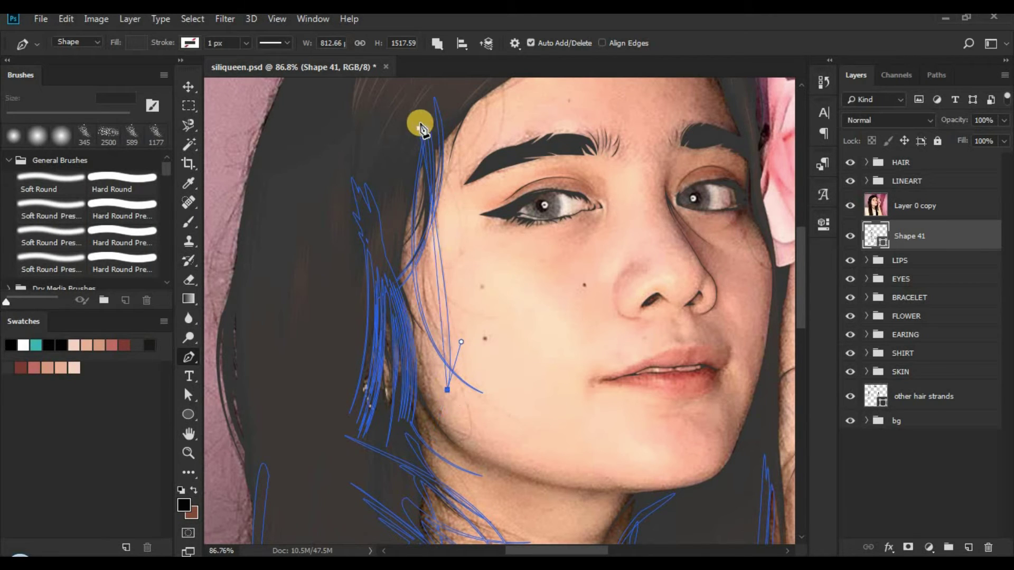
{"action": "left_click_drag", "start_coordinate": [419, 129], "coordinate": [434, 141]}
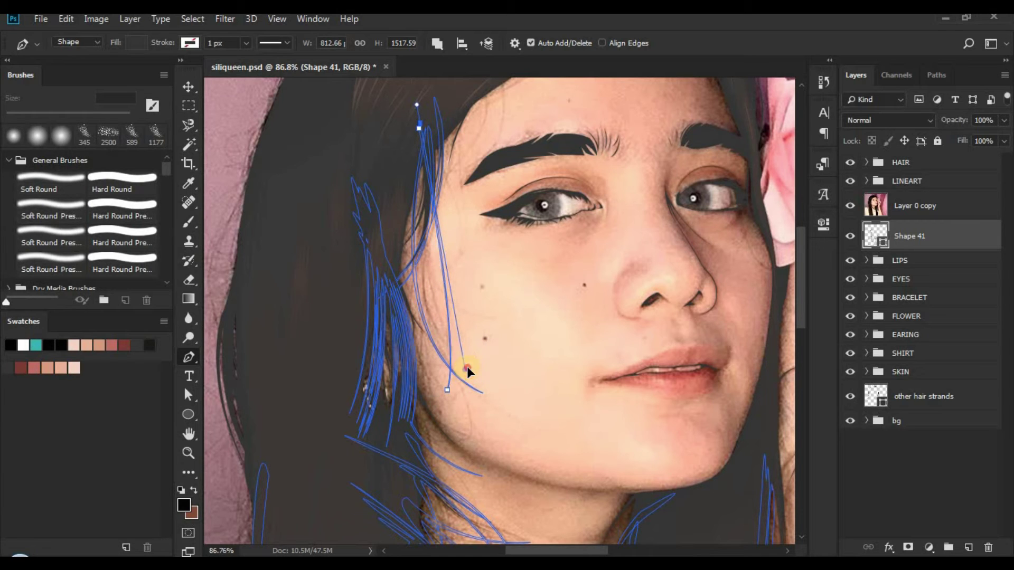
{"action": "left_click", "coordinate": [419, 127]}
{"action": "left_click_drag", "start_coordinate": [419, 129], "coordinate": [419, 180]}
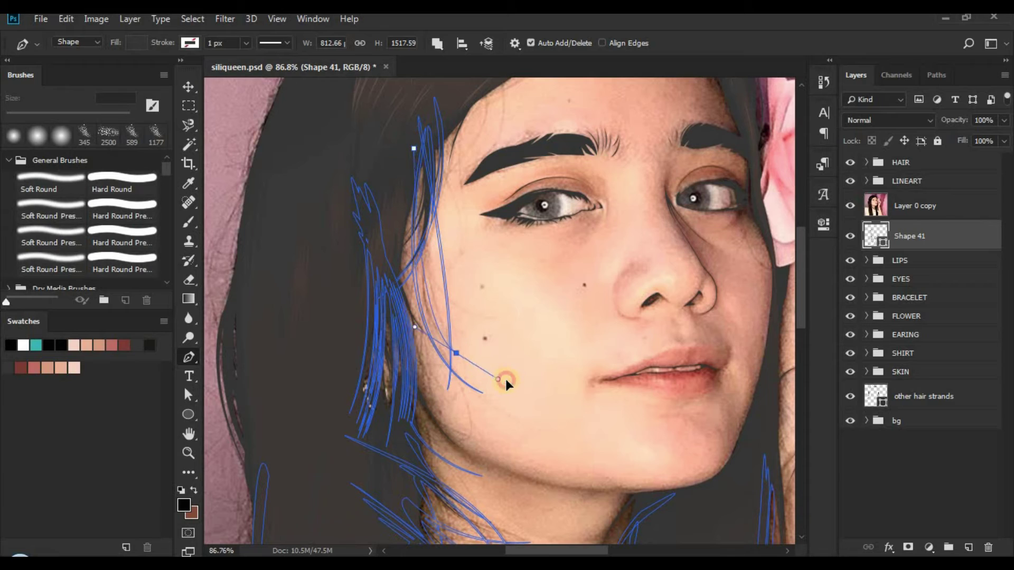
{"action": "mouse_move", "coordinate": [381, 143]}
{"action": "left_mouse_down"}
{"action": "mouse_move", "coordinate": [415, 144]}
{"action": "mouse_move", "coordinate": [416, 180]}
{"action": "left_mouse_up"}
{"action": "left_click_drag", "start_coordinate": [407, 325], "coordinate": [408, 332]}
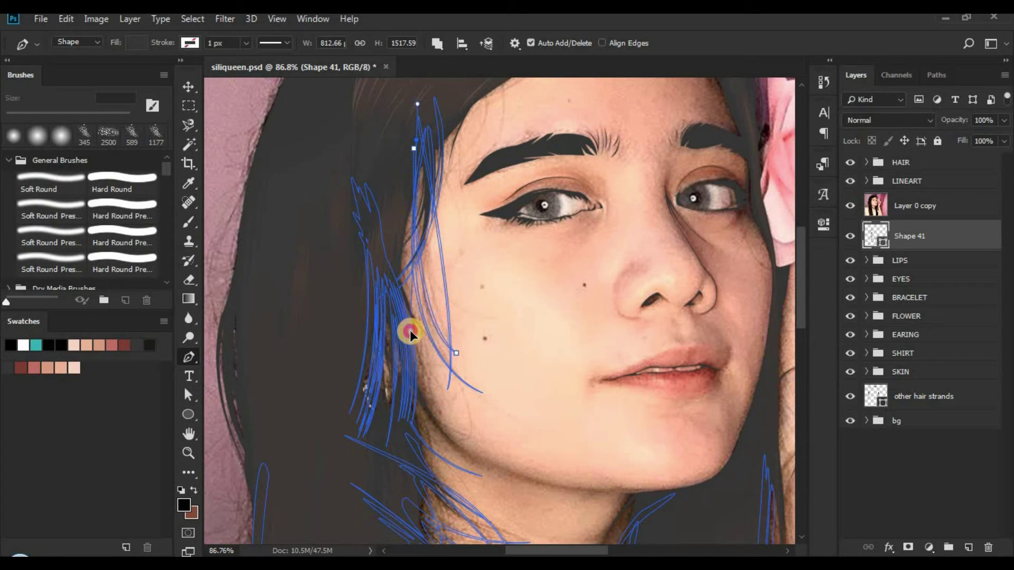
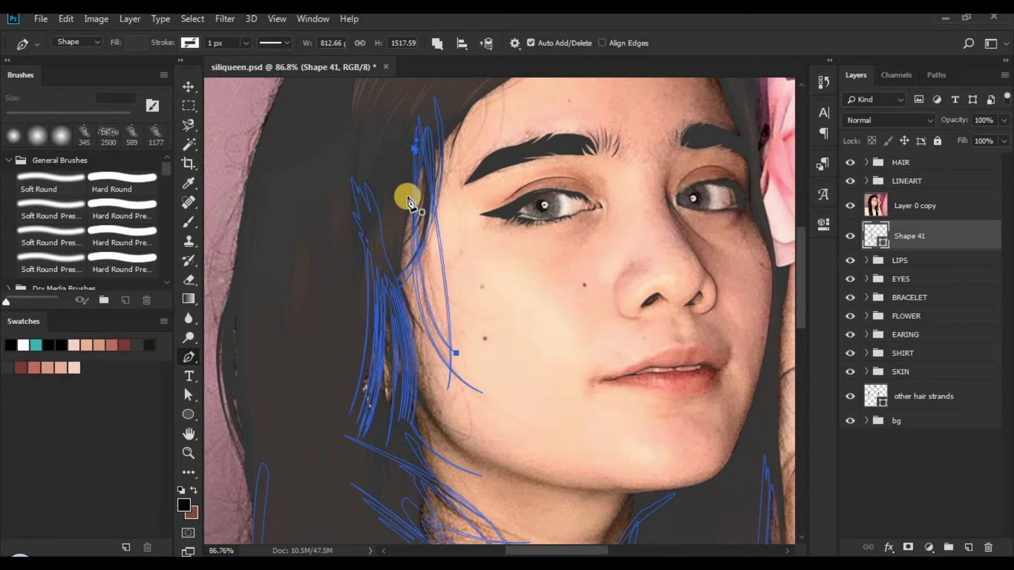
- Draw a curved hair strand from beside the left cheek up toward the temple on Shape 41
{"action": "left_click_drag", "start_coordinate": [407, 317], "coordinate": [396, 251]}
{"action": "left_click_drag", "start_coordinate": [387, 393], "coordinate": [338, 482]}
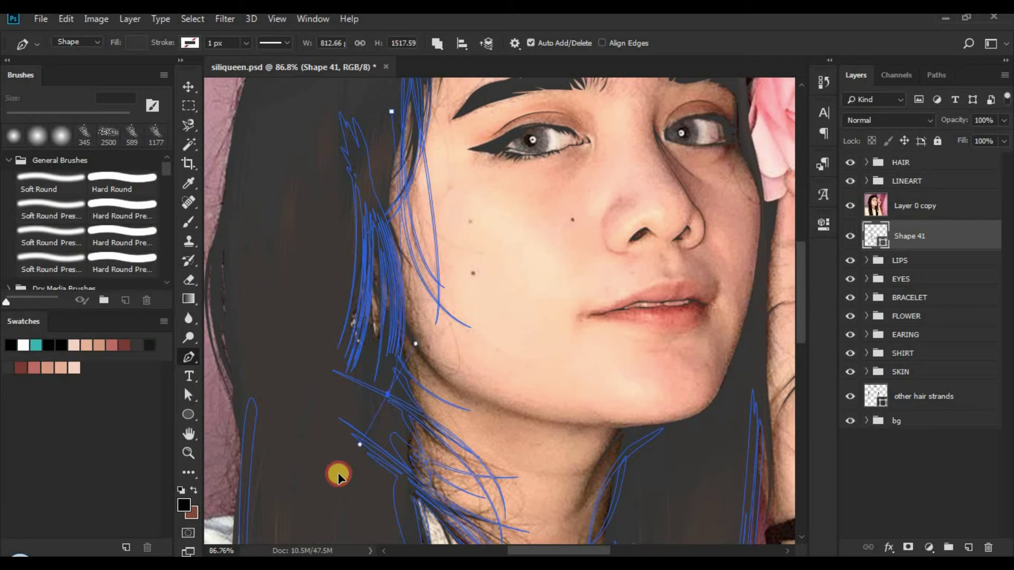
{"action": "left_click", "coordinate": [388, 395], "text": "alt"}
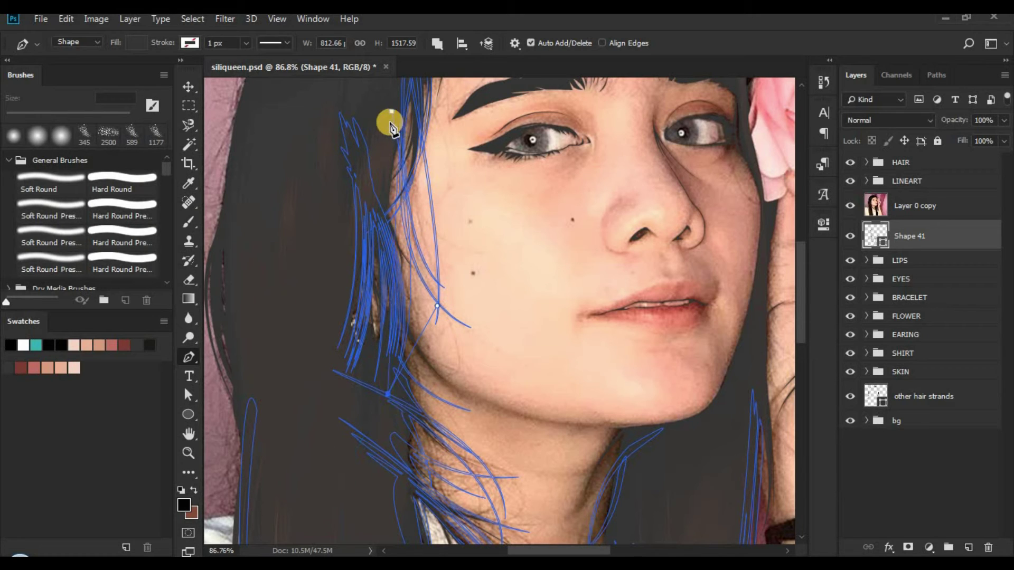
{"action": "left_click_drag", "start_coordinate": [391, 126], "coordinate": [405, 167]}
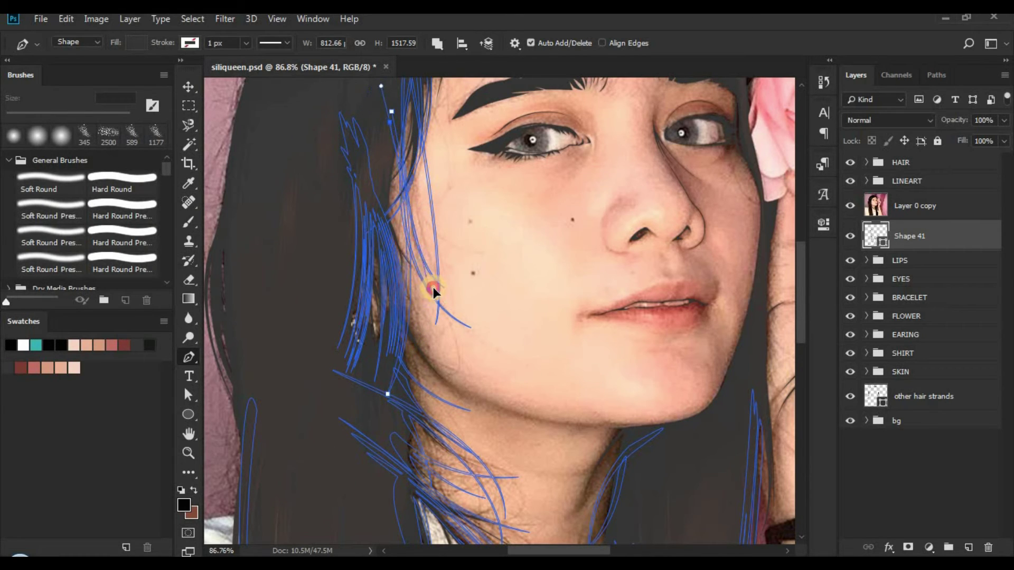
{"action": "left_click", "coordinate": [400, 121], "text": "alt"}
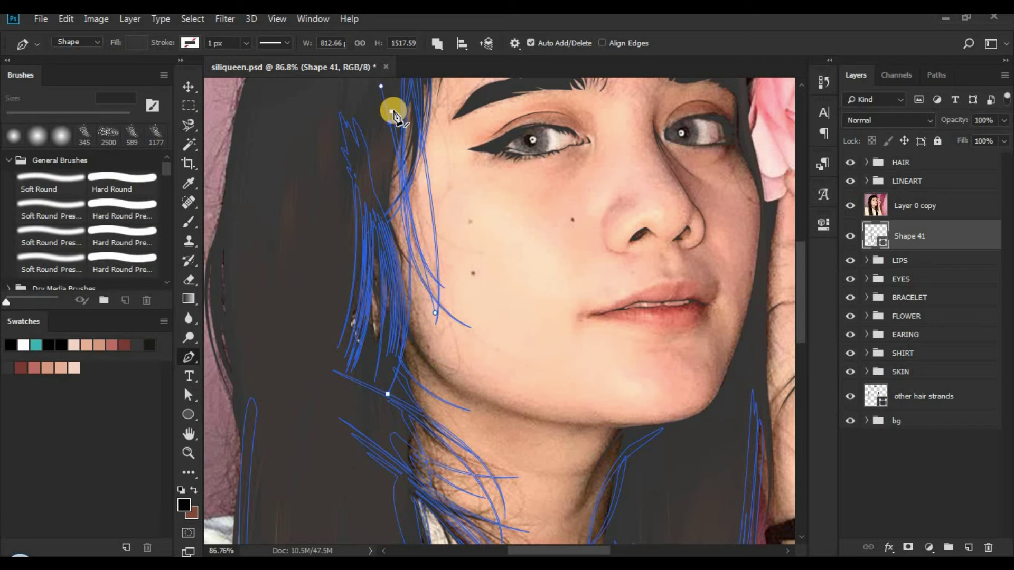
- Hide the reference photo and zoom out to check the strand against the artwork, then show it again
{"action": "left_click", "coordinate": [850, 205]}
{"action": "left_click", "coordinate": [909, 499]}
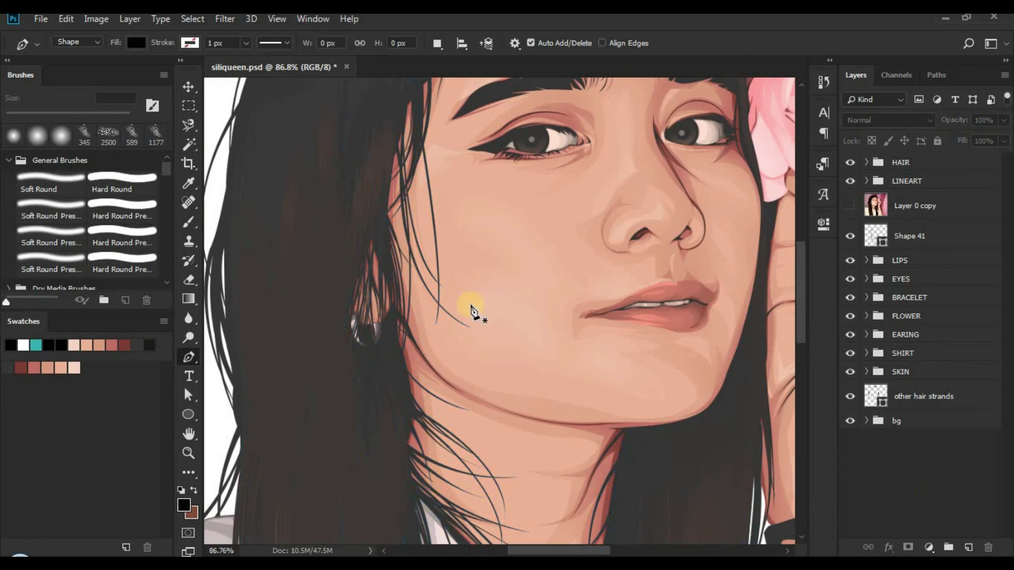
{"action": "key", "text": "z"}
{"action": "left_click_drag", "start_coordinate": [476, 305], "coordinate": [370, 282]}
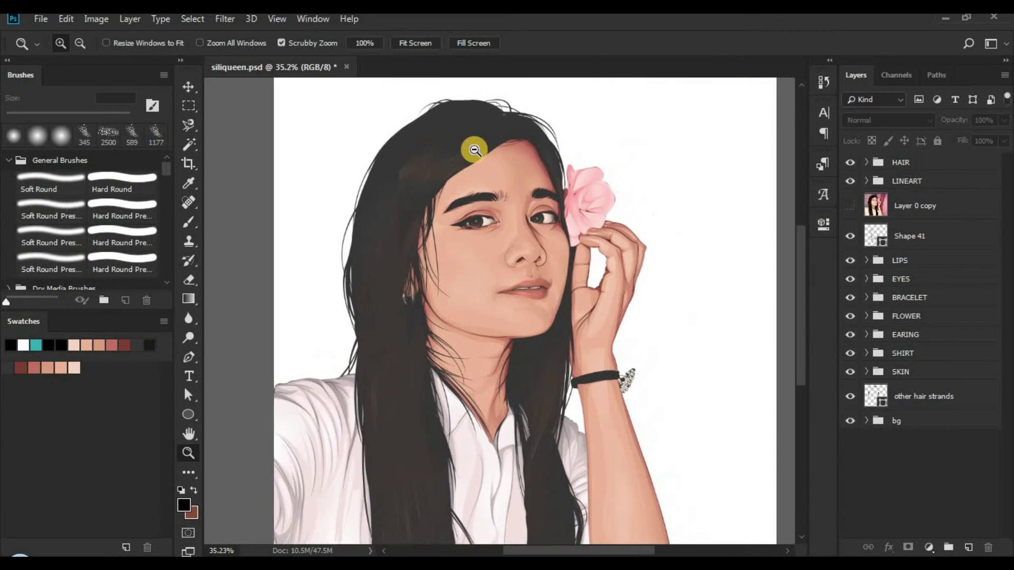
{"action": "left_click_drag", "start_coordinate": [471, 150], "coordinate": [835, 206]}
{"action": "left_click", "coordinate": [914, 205]}
- Reselect the hair strand shape layer with its paths visible, return to the Pen, and zoom in
{"action": "left_click", "coordinate": [908, 236]}
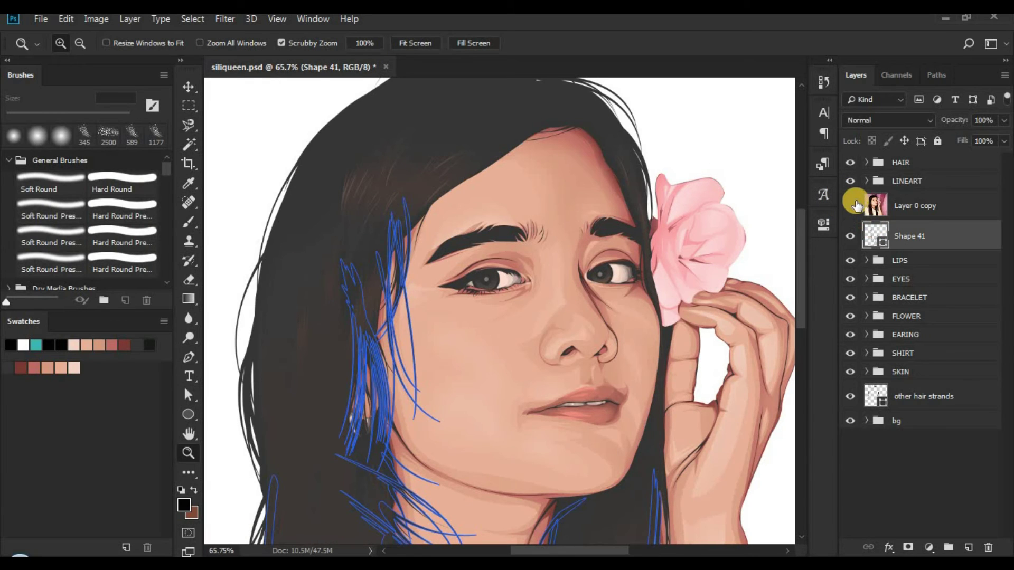
{"action": "left_click", "coordinate": [850, 206]}
{"action": "key", "text": "o"}
{"action": "key", "text": "p"}
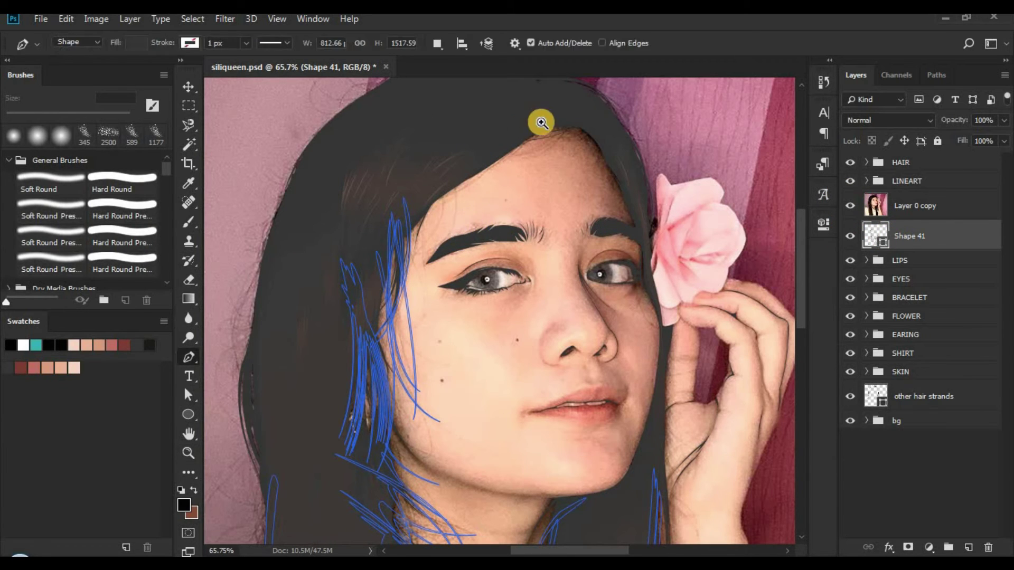
{"action": "key", "text": "z"}
{"action": "scroll", "coordinate": [492, 239], "scroll_direction": "up", "scroll_amount": 3}
{"action": "scroll", "coordinate": [492, 239], "scroll_direction": "up", "scroll_amount": 3}
- Set the Pen to Combine Shapes and start a strand along the forehead hairline
{"action": "key", "text": "p"}
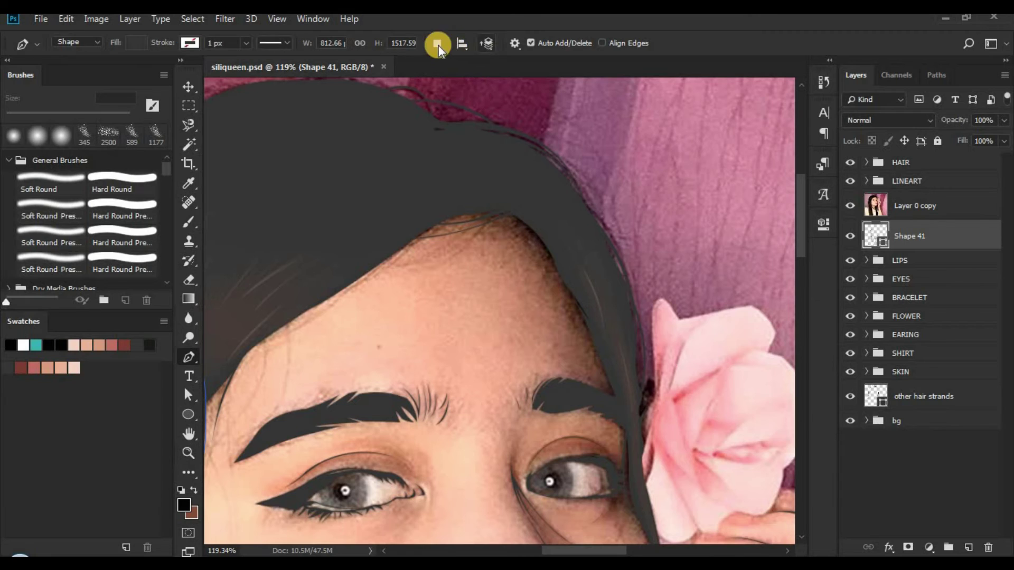
{"action": "left_click", "coordinate": [437, 44]}
{"action": "left_click", "coordinate": [454, 75]}
{"action": "left_click_drag", "start_coordinate": [339, 272], "coordinate": [222, 273]}
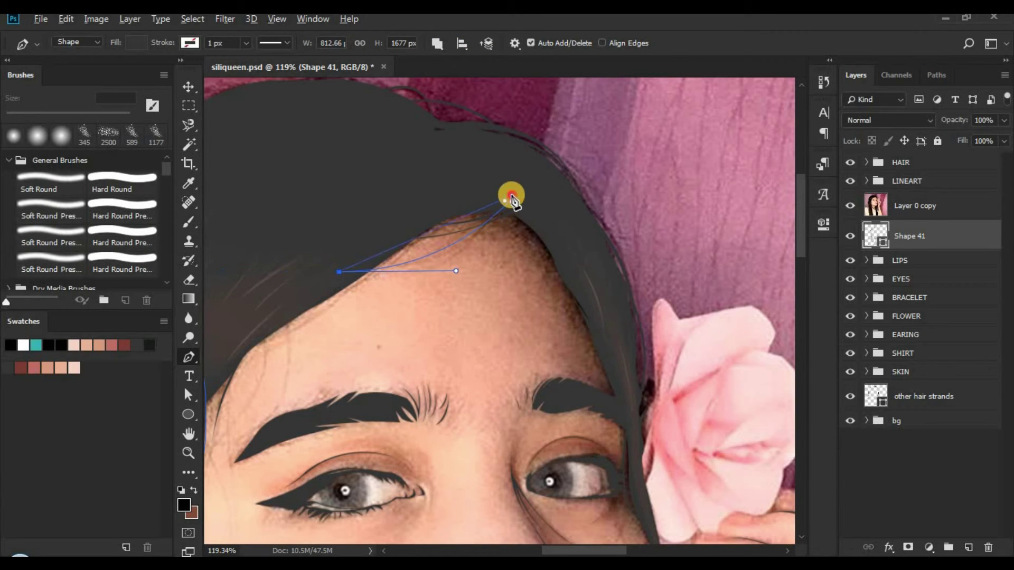
{"action": "left_click_drag", "start_coordinate": [511, 200], "coordinate": [567, 127]}
- Draw a second thin sliver strand across the forehead up along the hairline
{"action": "left_click_drag", "start_coordinate": [512, 200], "coordinate": [539, 204]}
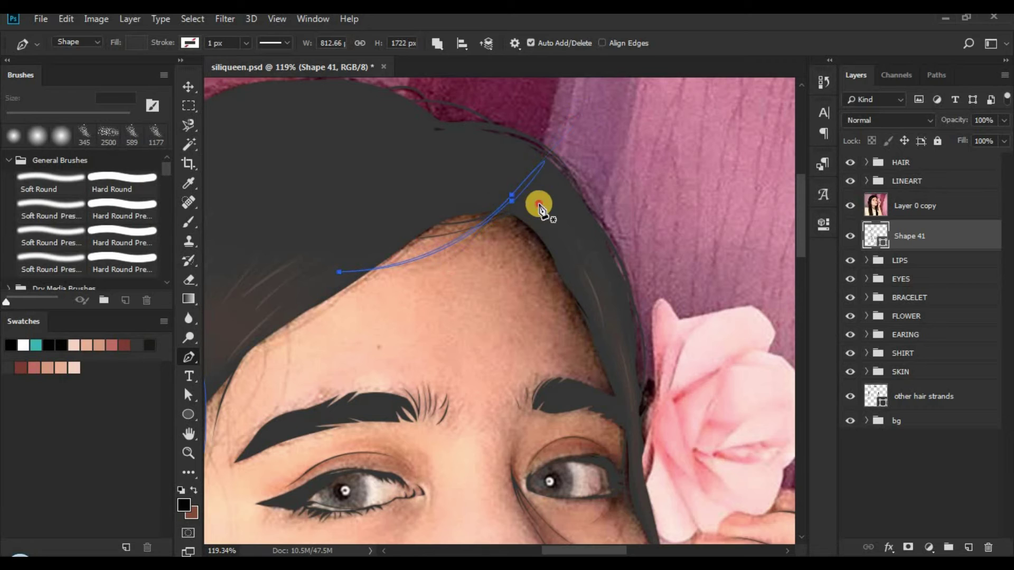
{"action": "left_click_drag", "start_coordinate": [366, 241], "coordinate": [249, 220]}
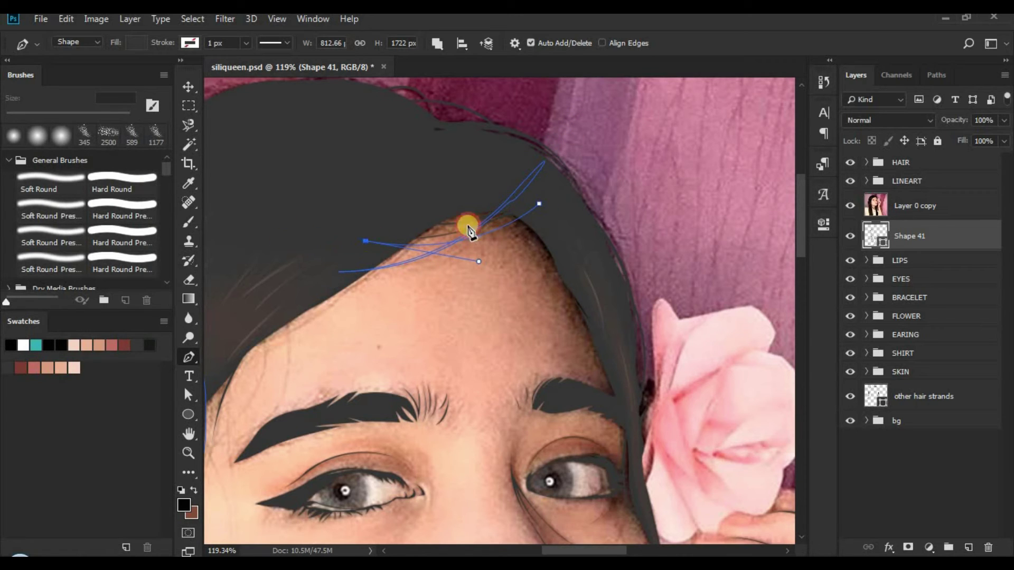
{"action": "left_click_drag", "start_coordinate": [524, 210], "coordinate": [585, 165]}
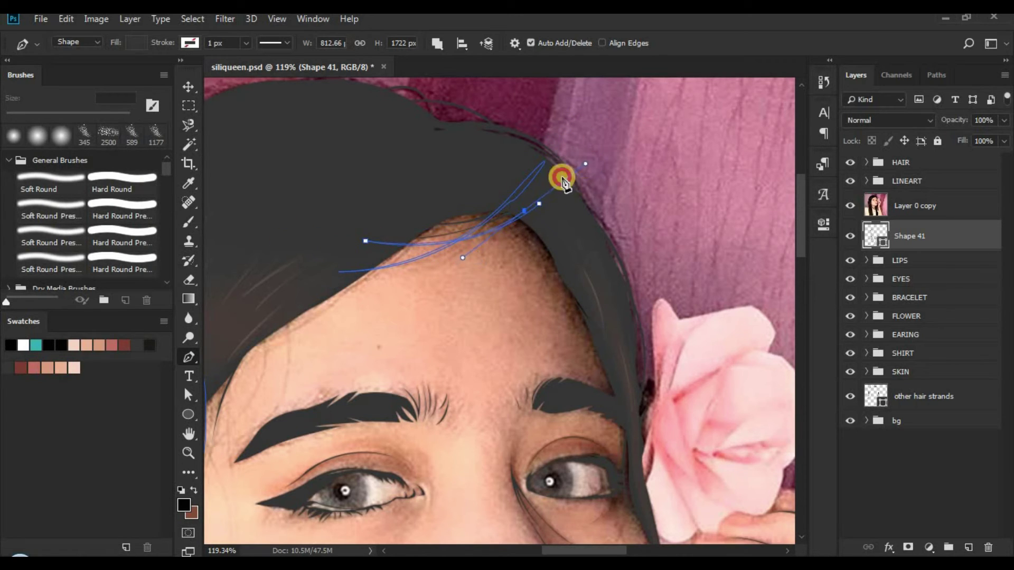
{"action": "left_click", "coordinate": [524, 211]}
{"action": "left_click", "coordinate": [380, 240]}
{"action": "left_click_drag", "start_coordinate": [381, 241], "coordinate": [369, 233]}
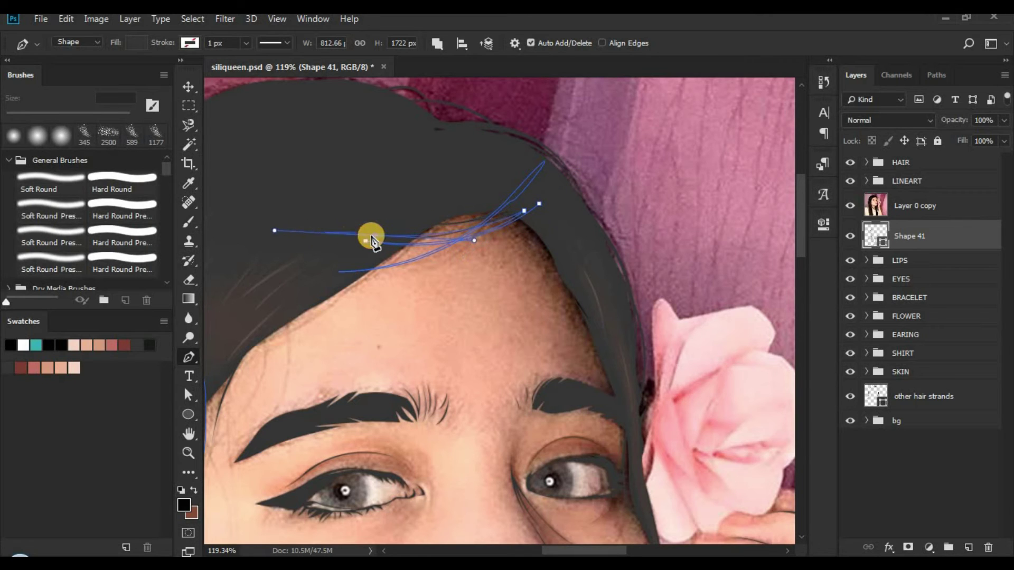
{"action": "left_click_drag", "start_coordinate": [526, 209], "coordinate": [569, 164]}
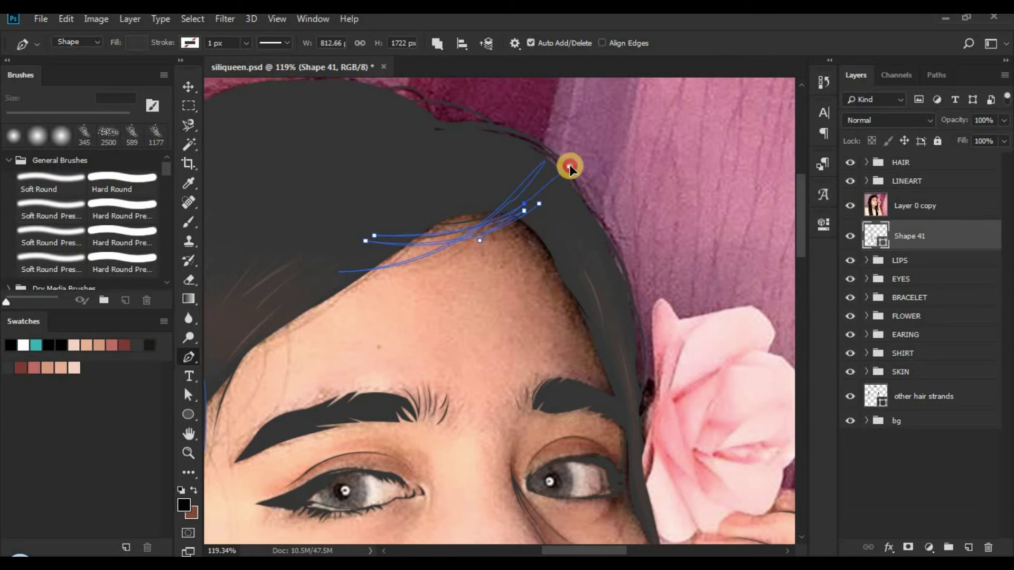
{"action": "left_click", "coordinate": [542, 203]}
- Hide Layer 0 copy and zoom in to check the forehead strands, then restore it
{"action": "left_click", "coordinate": [850, 205]}
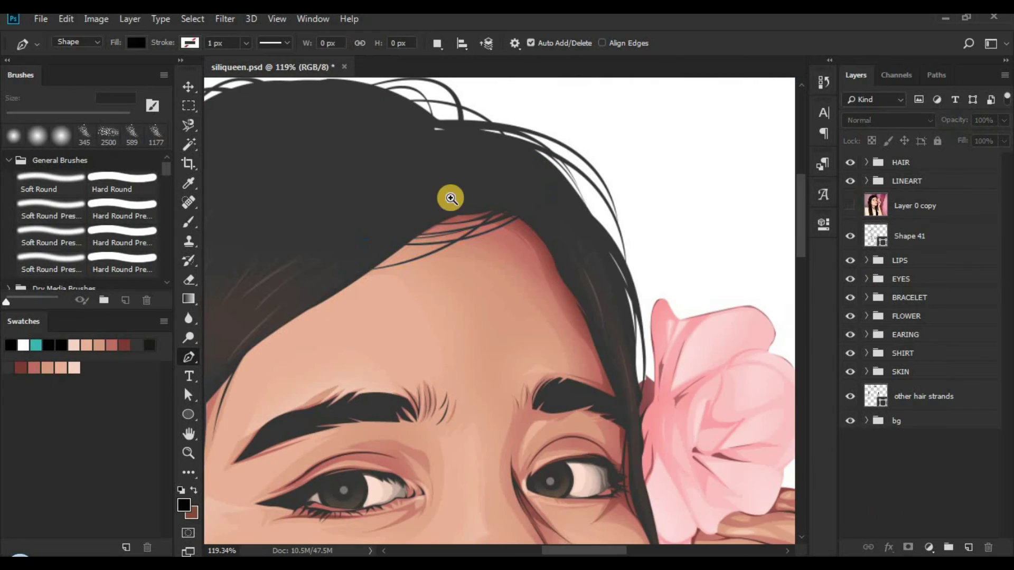
{"action": "key", "text": "z"}
{"action": "scroll", "coordinate": [417, 192], "scroll_direction": "down", "scroll_amount": 4}
{"action": "scroll", "coordinate": [471, 226], "scroll_direction": "down", "scroll_amount": 1}
{"action": "left_click", "coordinate": [471, 226]}
{"action": "left_click", "coordinate": [874, 211]}
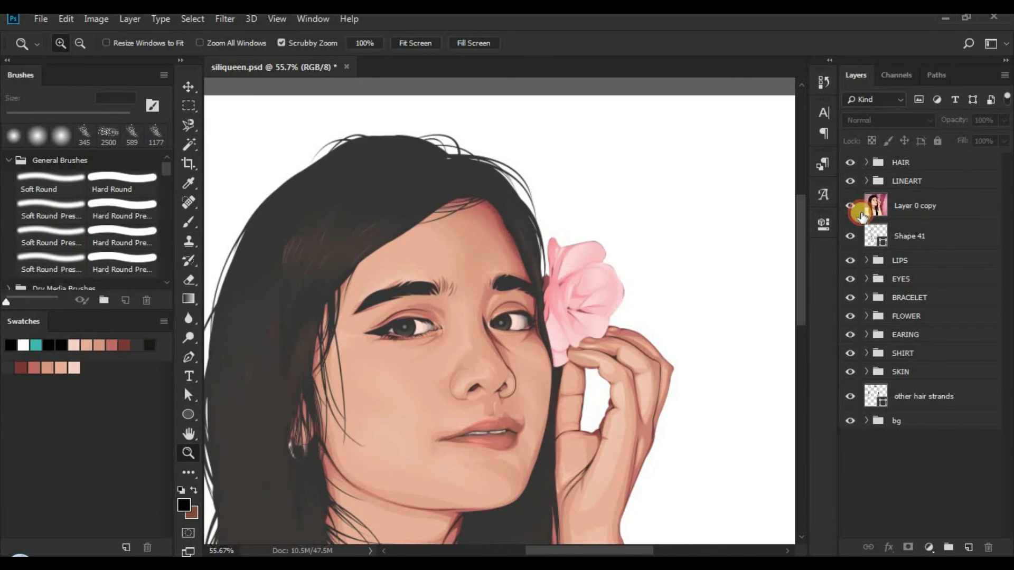
{"action": "left_click", "coordinate": [850, 205]}
{"action": "left_click", "coordinate": [908, 236]}
{"action": "key", "text": "p"}
{"action": "scroll", "coordinate": [555, 188], "scroll_direction": "up", "scroll_amount": 2}
{"action": "scroll", "coordinate": [475, 158], "scroll_direction": "up", "scroll_amount": 2}
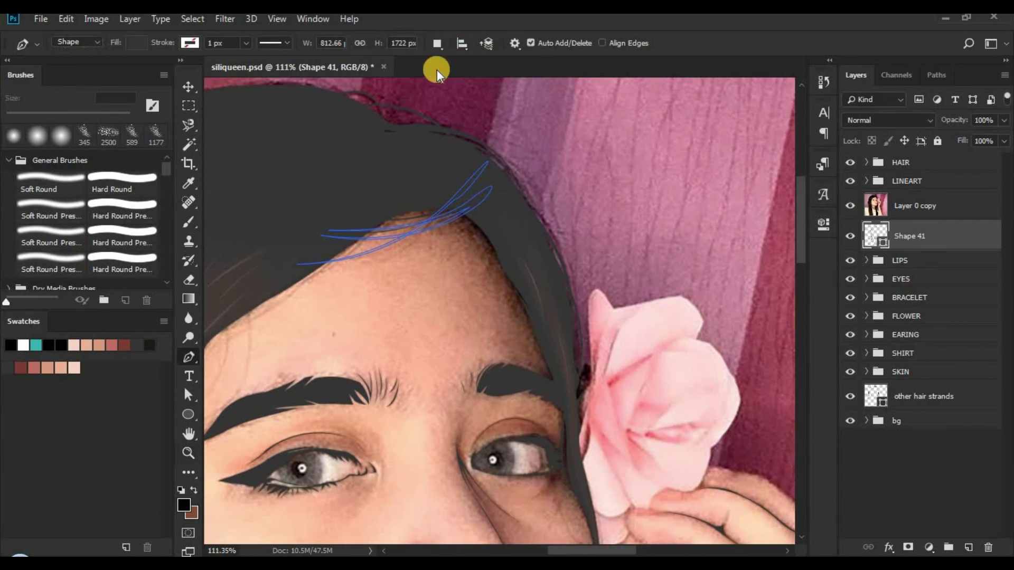
- Add a combined strand from the right hairline down the side of the face to the temple
{"action": "left_click", "coordinate": [437, 43]}
{"action": "left_click", "coordinate": [449, 75]}
{"action": "left_click", "coordinate": [416, 196]}
{"action": "left_click", "coordinate": [500, 233]}
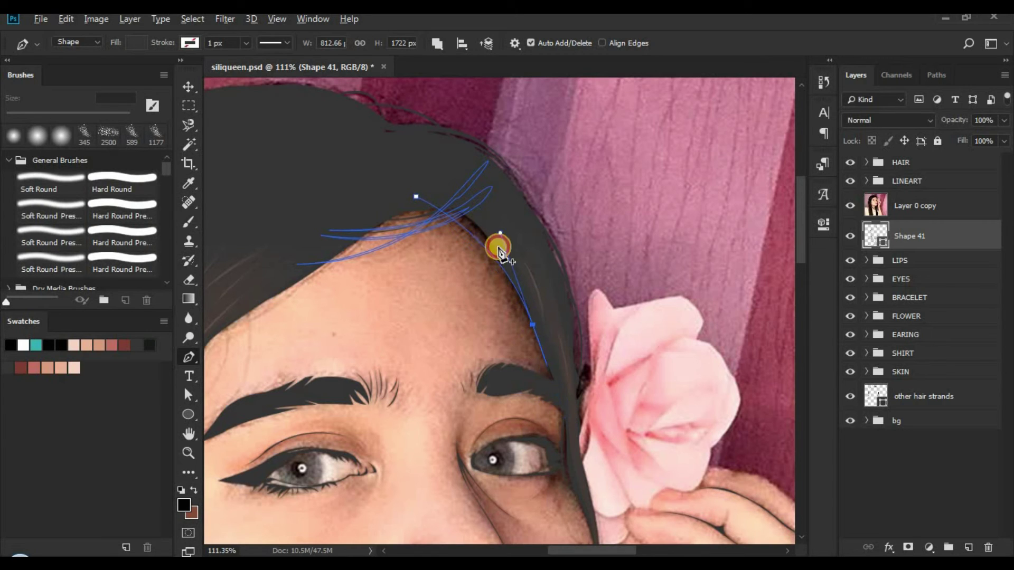
{"action": "left_click", "coordinate": [532, 326]}
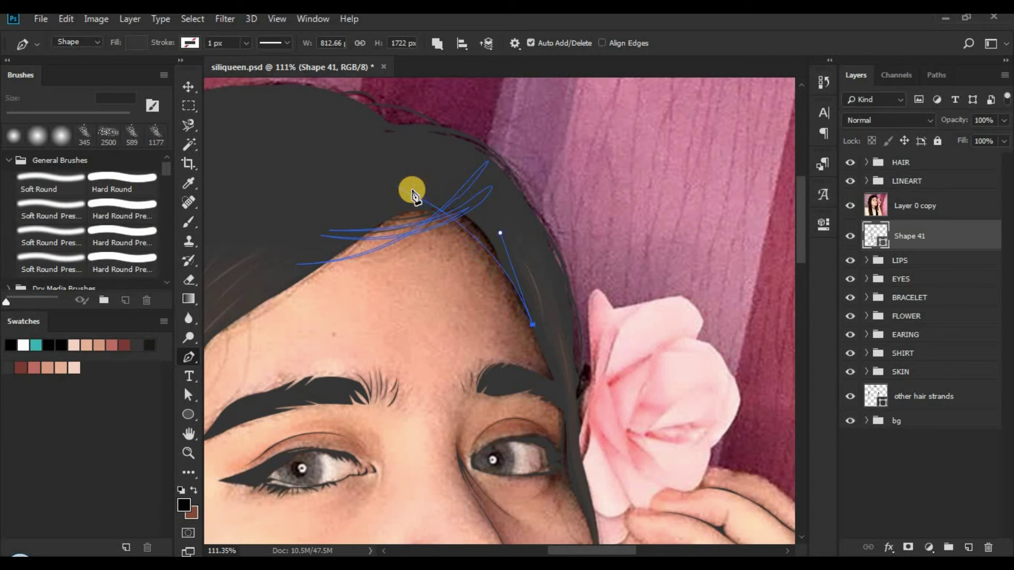
{"action": "mouse_move", "coordinate": [416, 197]}
{"action": "left_mouse_down"}
{"action": "mouse_move", "coordinate": [290, 141]}
{"action": "mouse_move", "coordinate": [320, 143]}
{"action": "left_mouse_up"}
{"action": "left_click", "coordinate": [419, 194]}
- Draw a closed strand beside the flower, running down toward the hand and back near the eyebrow
{"action": "scroll", "coordinate": [419, 196], "scroll_direction": "down", "scroll_amount": 3}
{"action": "scroll", "coordinate": [604, 199], "scroll_direction": "left", "scroll_amount": 2}
{"action": "scroll", "coordinate": [535, 170], "scroll_direction": "down", "scroll_amount": 4}
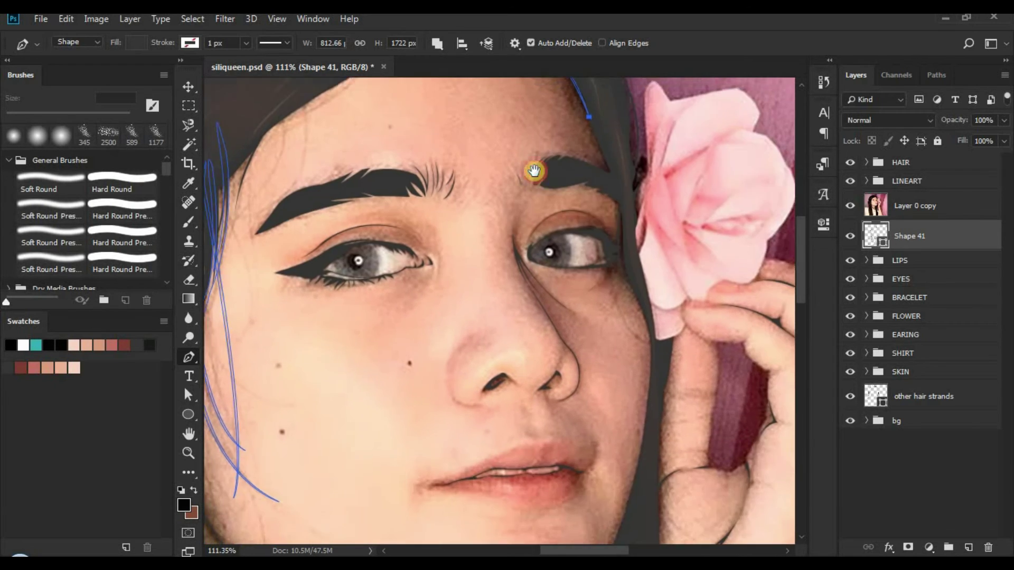
{"action": "left_click_drag", "start_coordinate": [531, 250], "coordinate": [472, 294]}
{"action": "left_click", "coordinate": [437, 43]}
{"action": "left_click", "coordinate": [504, 75]}
{"action": "left_click", "coordinate": [552, 200]}
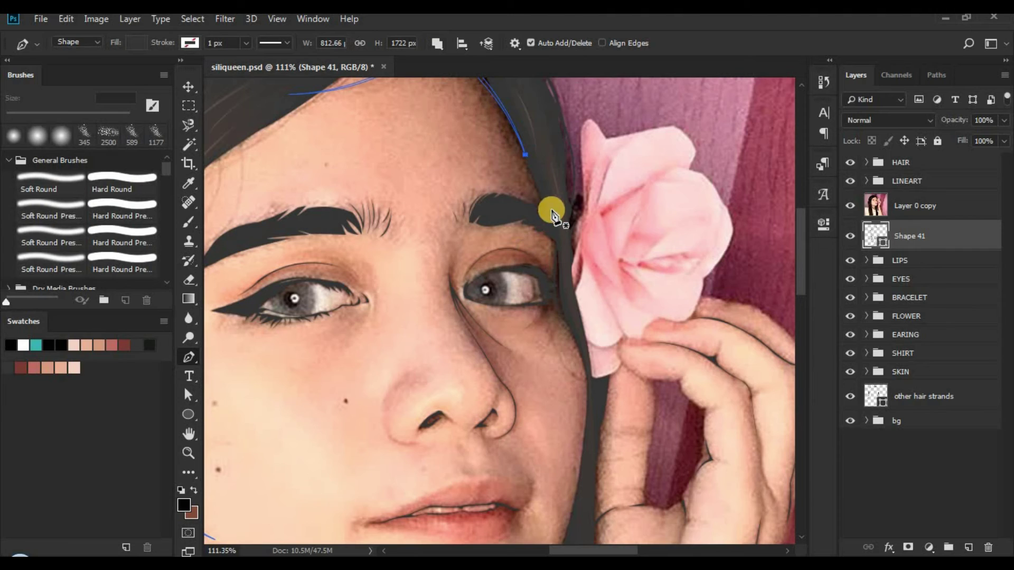
{"action": "left_click", "coordinate": [601, 385]}
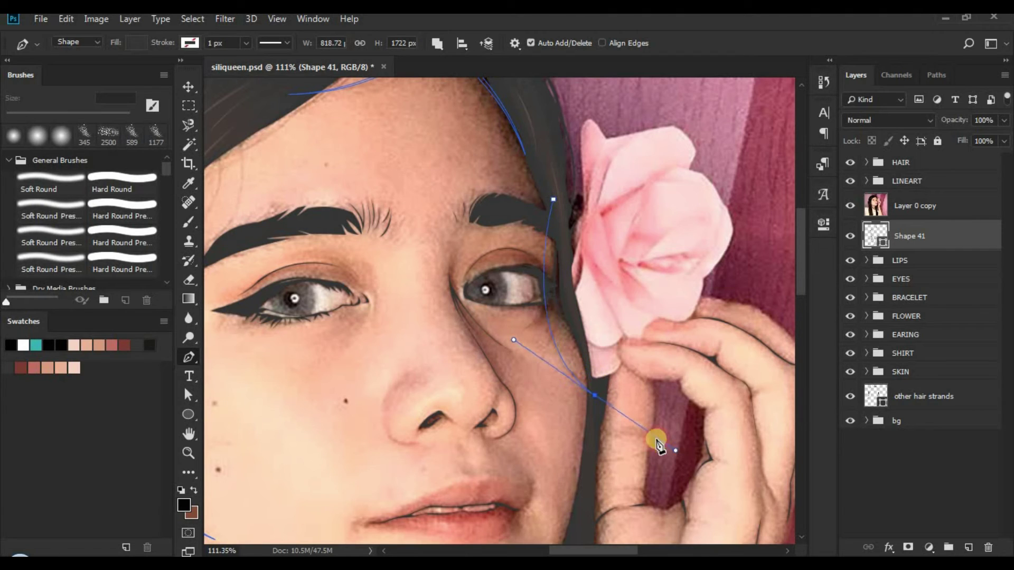
{"action": "left_click_drag", "start_coordinate": [655, 429], "coordinate": [675, 451]}
{"action": "left_click", "coordinate": [595, 397]}
{"action": "left_click_drag", "start_coordinate": [561, 219], "coordinate": [550, 256]}
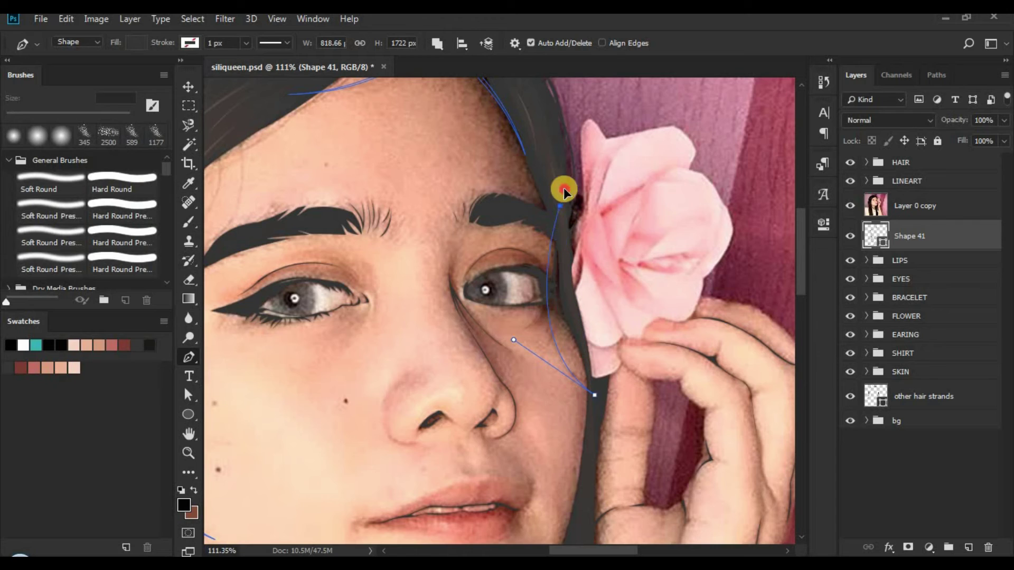
{"action": "left_click_drag", "start_coordinate": [520, 334], "coordinate": [518, 346]}
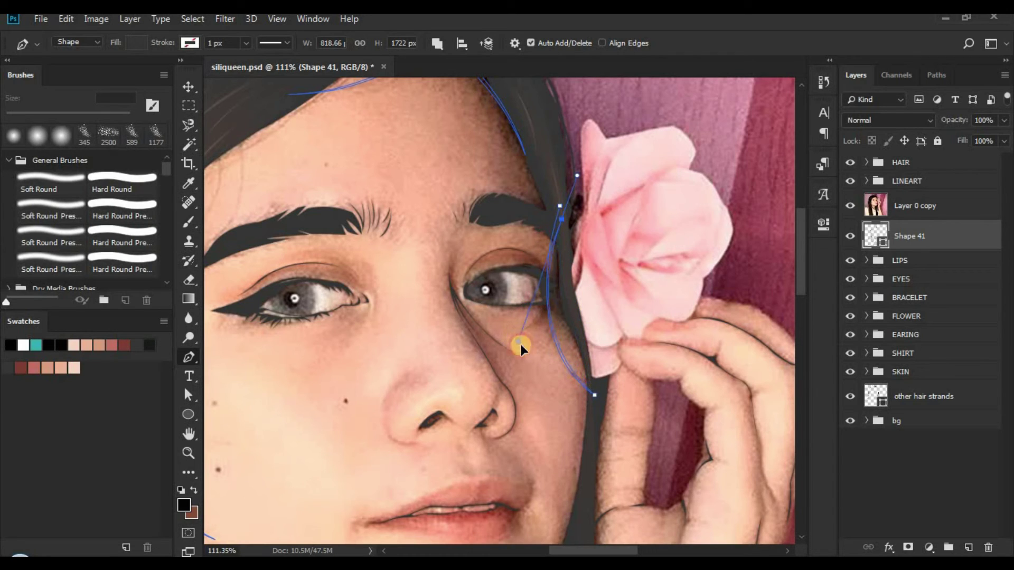
{"action": "left_click", "coordinate": [559, 207]}
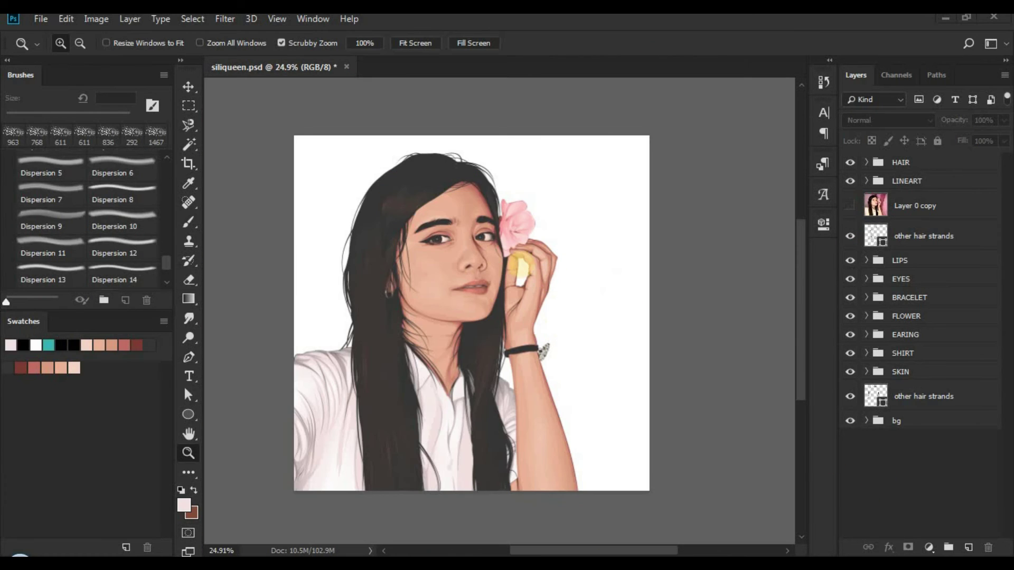
- Select the HAIR group at the top of the layer stack
{"action": "left_click_drag", "start_coordinate": [468, 263], "coordinate": [490, 248]}
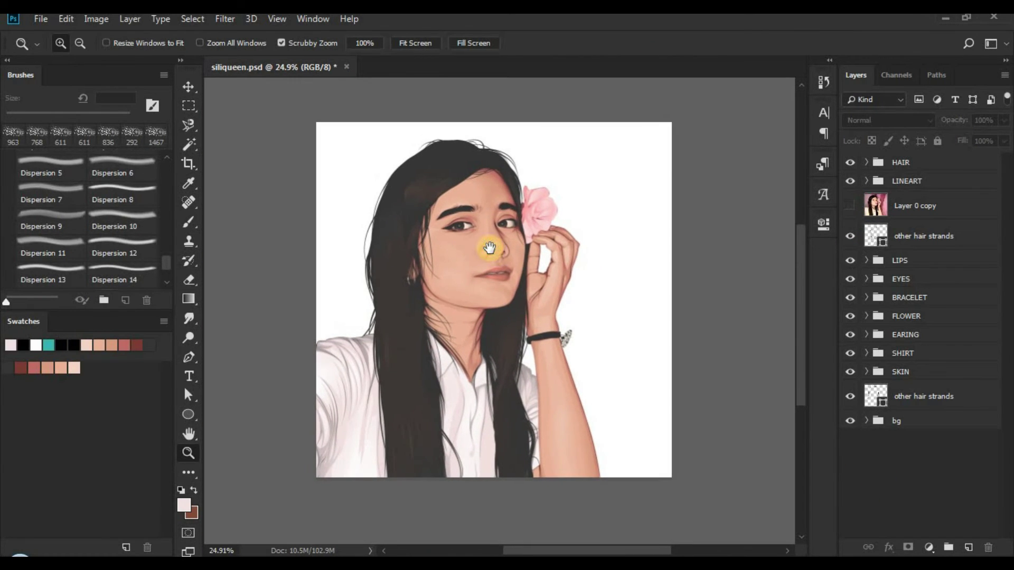
{"action": "left_click", "coordinate": [907, 423]}
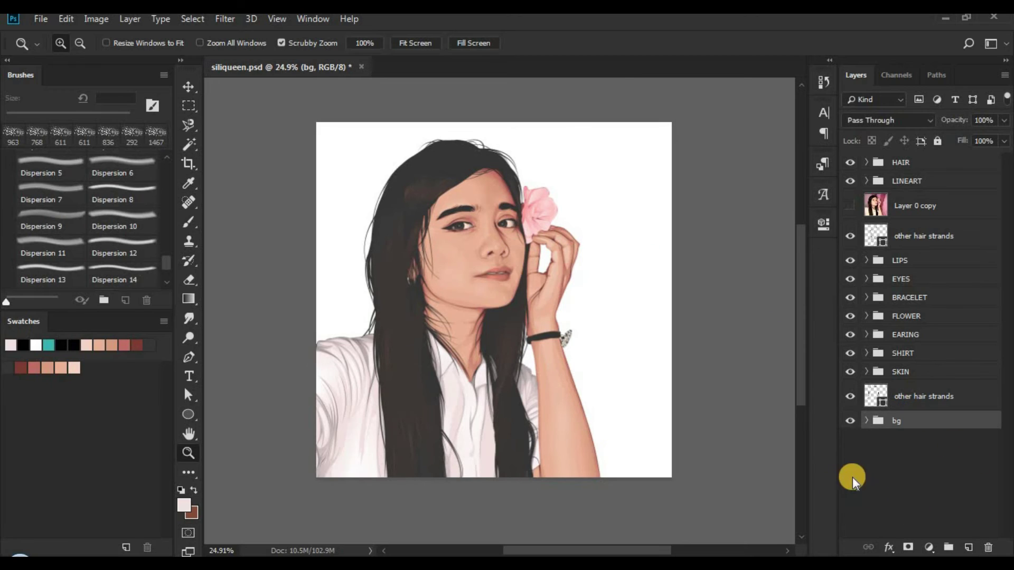
{"action": "left_click", "coordinate": [900, 260]}
{"action": "left_click", "coordinate": [892, 163]}
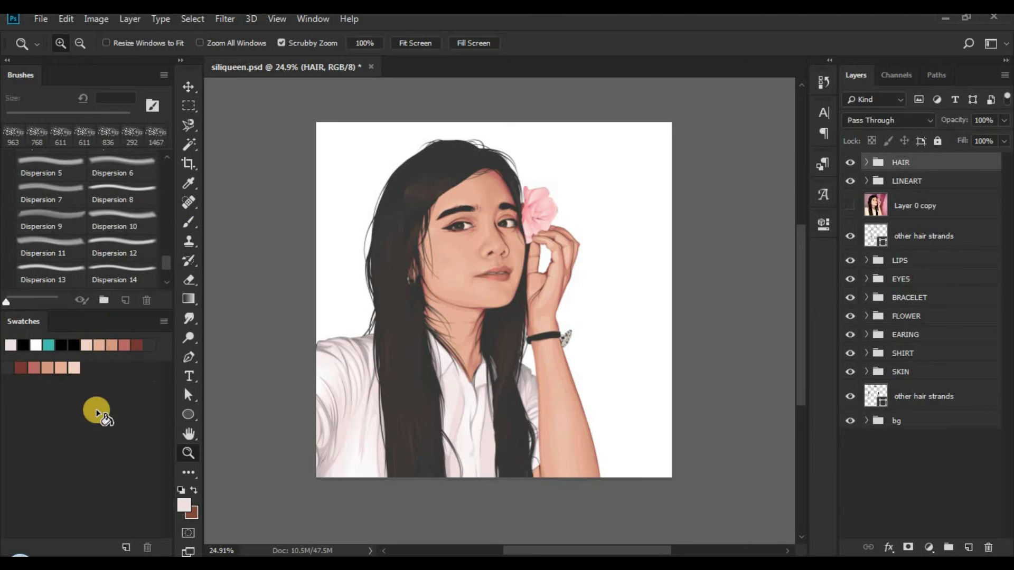
- Place SG-Light-Leaks-18 as a linked file, after previewing Light Leaks 05, 04 and 12
{"action": "left_click", "coordinate": [39, 19]}
{"action": "left_click", "coordinate": [93, 296]}
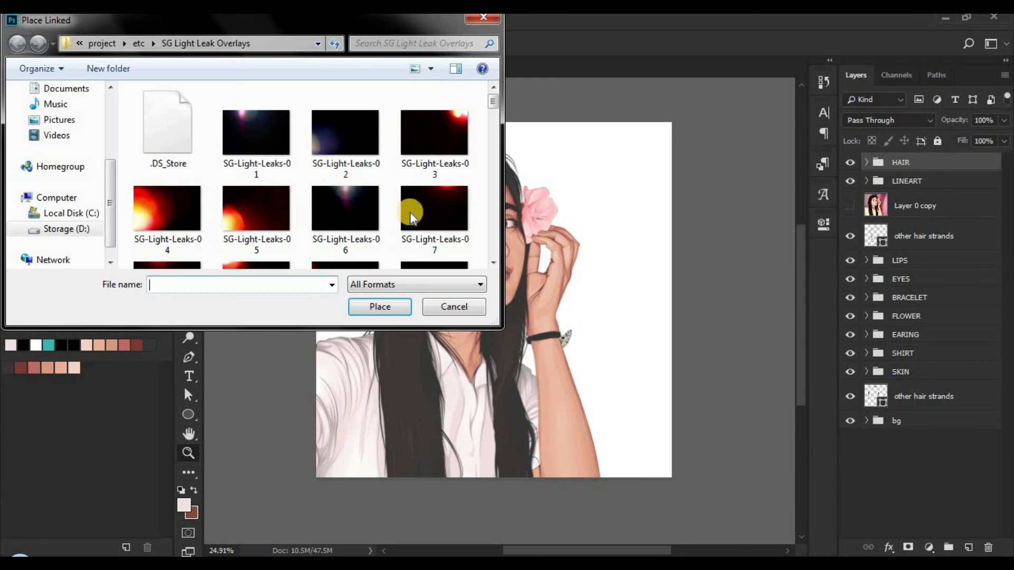
{"action": "left_click", "coordinate": [238, 223]}
{"action": "scroll", "coordinate": [253, 239], "scroll_direction": "down", "scroll_amount": 1}
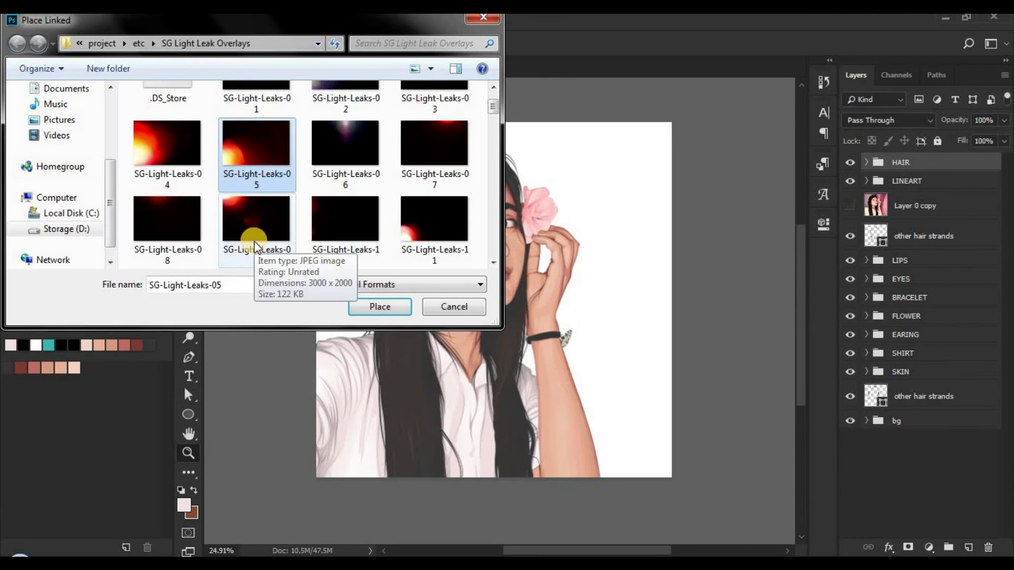
{"action": "left_click", "coordinate": [174, 153]}
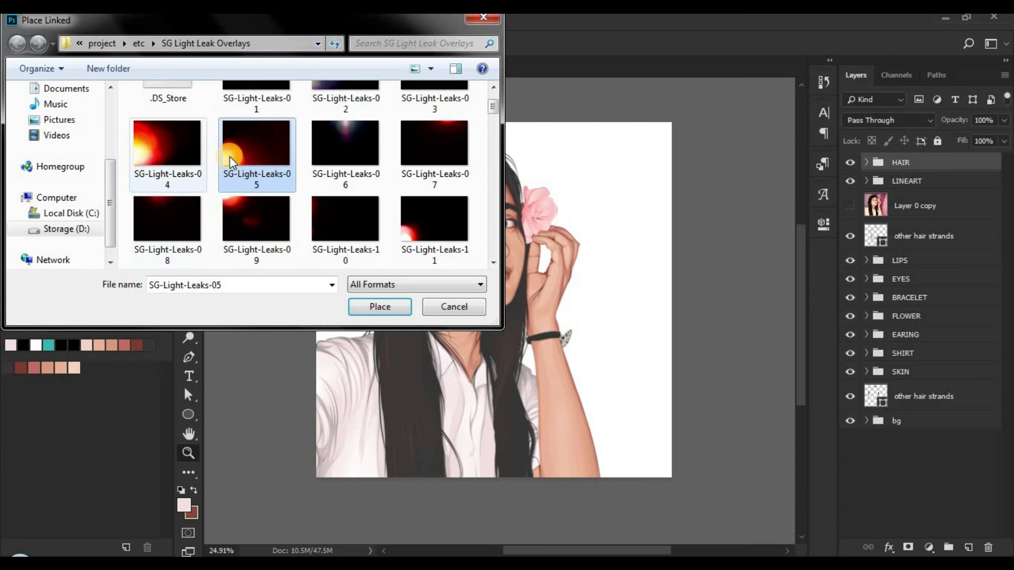
{"action": "scroll", "coordinate": [236, 192], "scroll_direction": "down", "scroll_amount": 1}
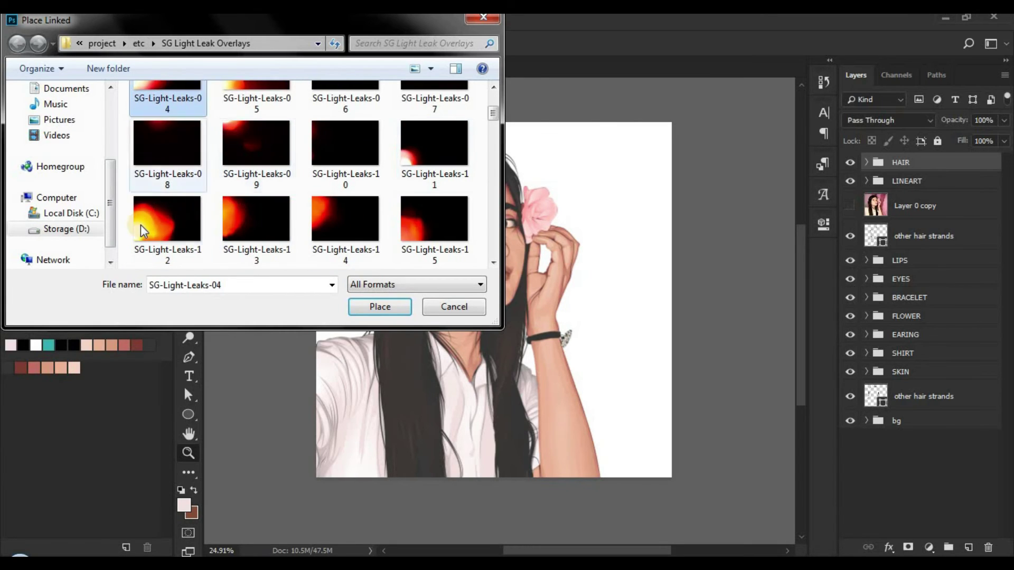
{"action": "left_click", "coordinate": [172, 228]}
{"action": "scroll", "coordinate": [230, 223], "scroll_direction": "down", "scroll_amount": 1}
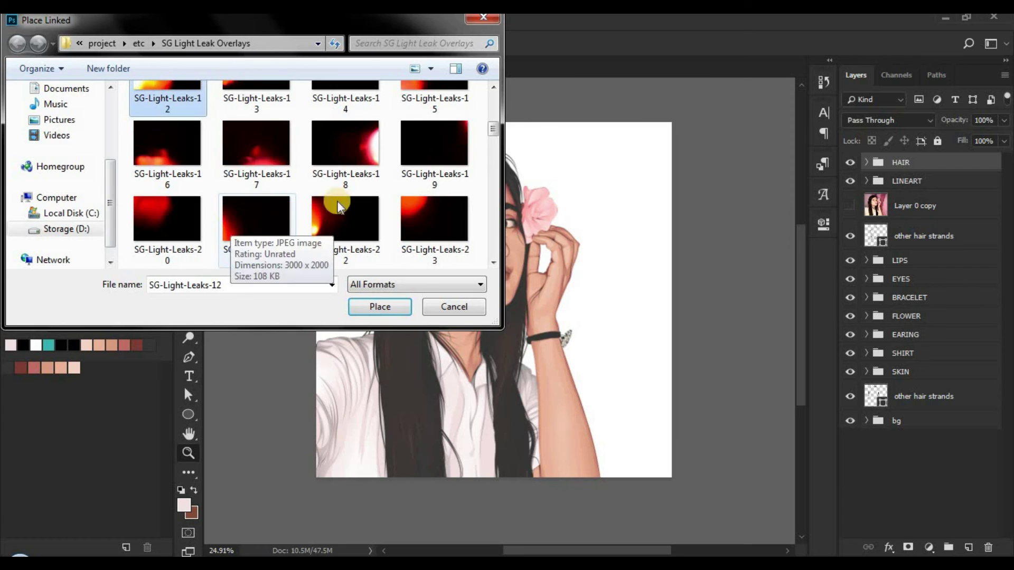
{"action": "scroll", "coordinate": [337, 201], "scroll_direction": "down", "scroll_amount": 1}
{"action": "left_click", "coordinate": [353, 141]}
{"action": "double_click", "coordinate": [353, 141]}
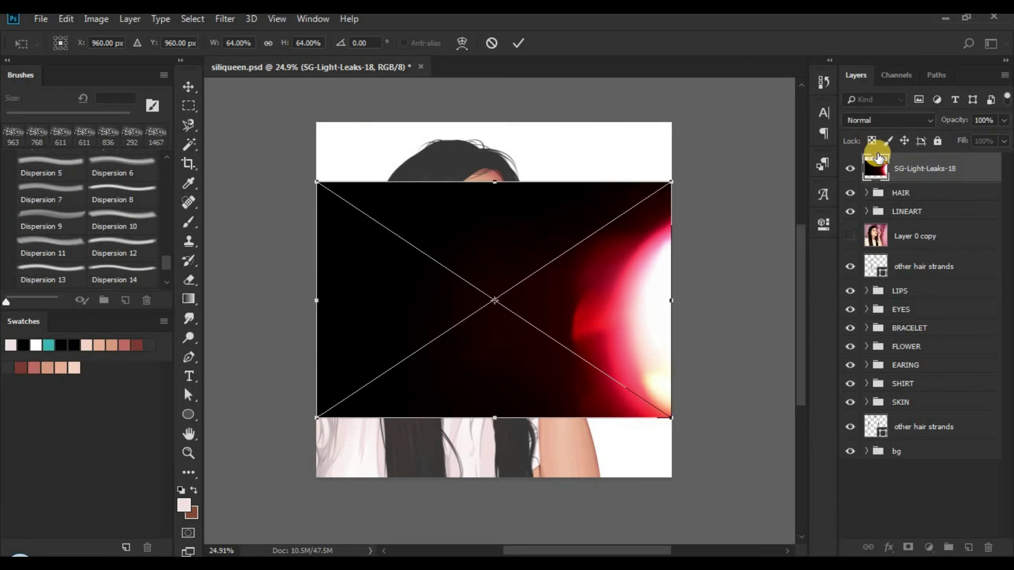
- Set the light-leak layer's blend mode to Screen and commit the placement
{"action": "left_click", "coordinate": [883, 119]}
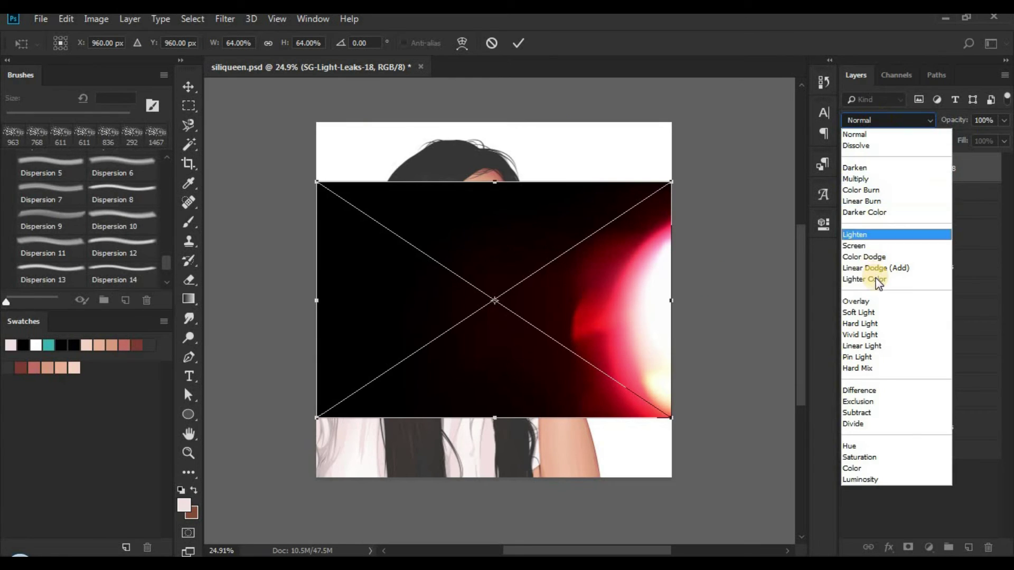
{"action": "left_click", "coordinate": [864, 243]}
{"action": "left_click", "coordinate": [514, 44]}
{"action": "key", "text": "z"}
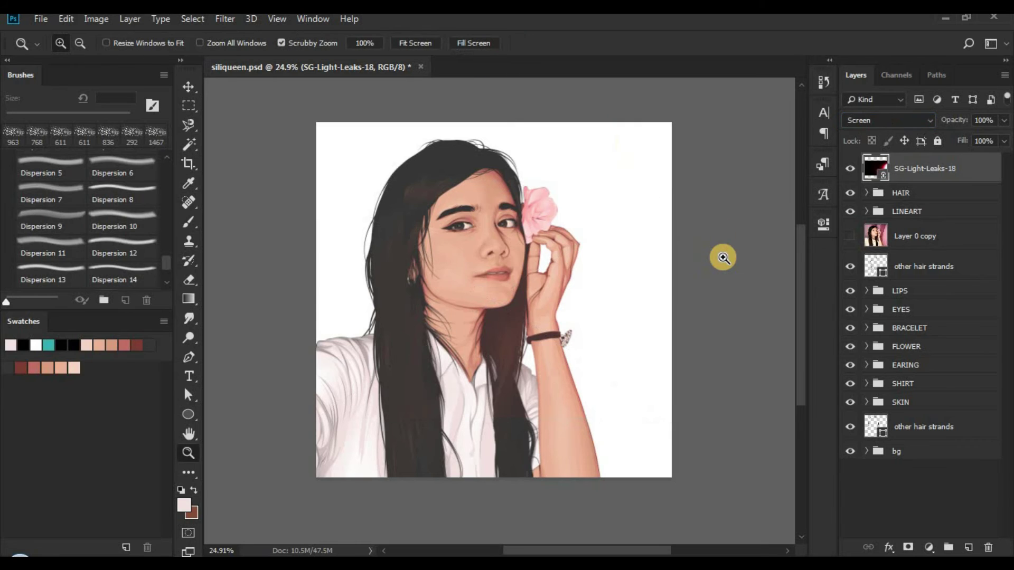
- Flip the light leak horizontally and move it down about half an inch
{"action": "key", "text": "ctrl+t"}
{"action": "right_click", "coordinate": [558, 294]}
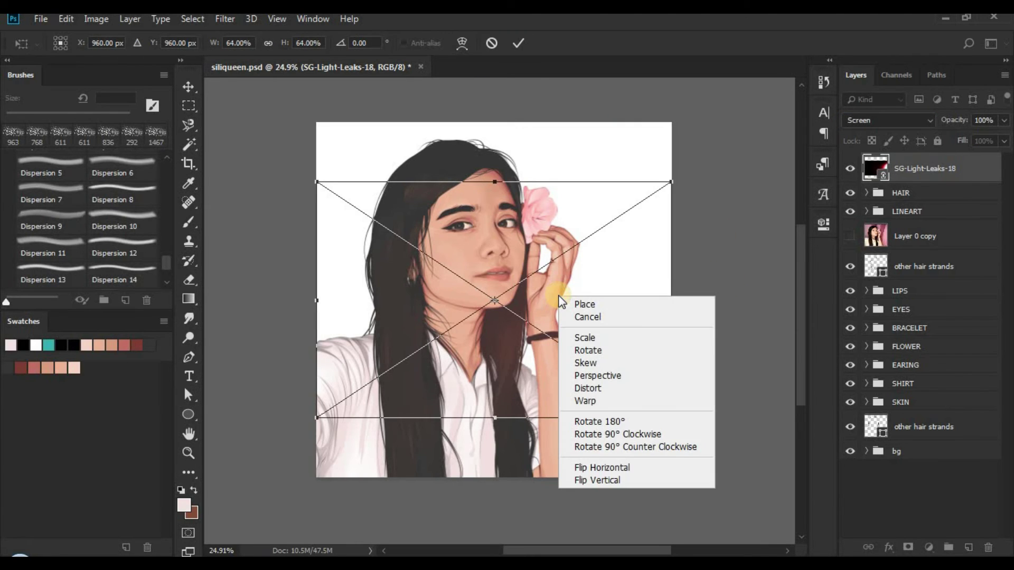
{"action": "left_click", "coordinate": [611, 468]}
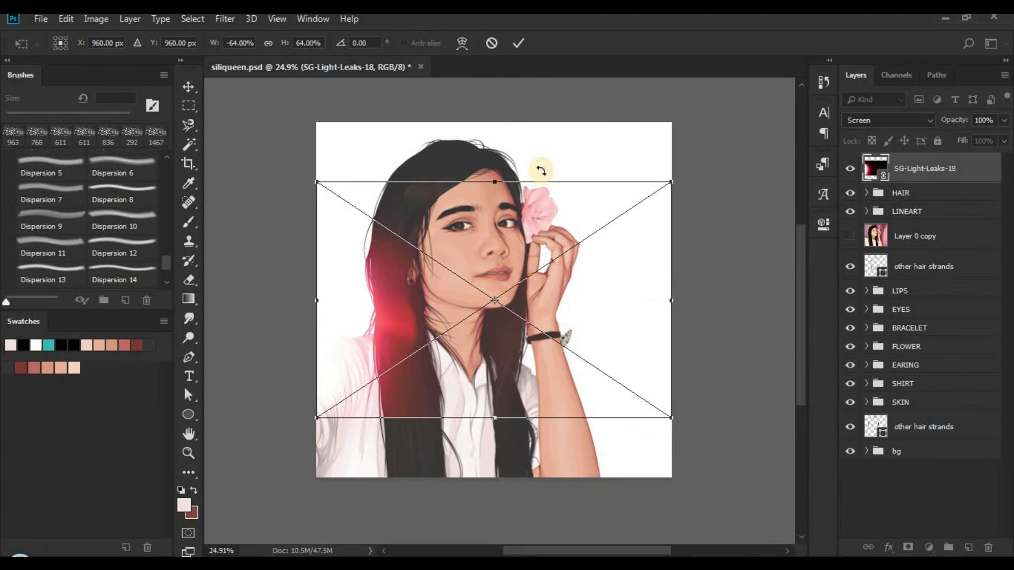
{"action": "left_click", "coordinate": [519, 43]}
{"action": "key", "text": "v"}
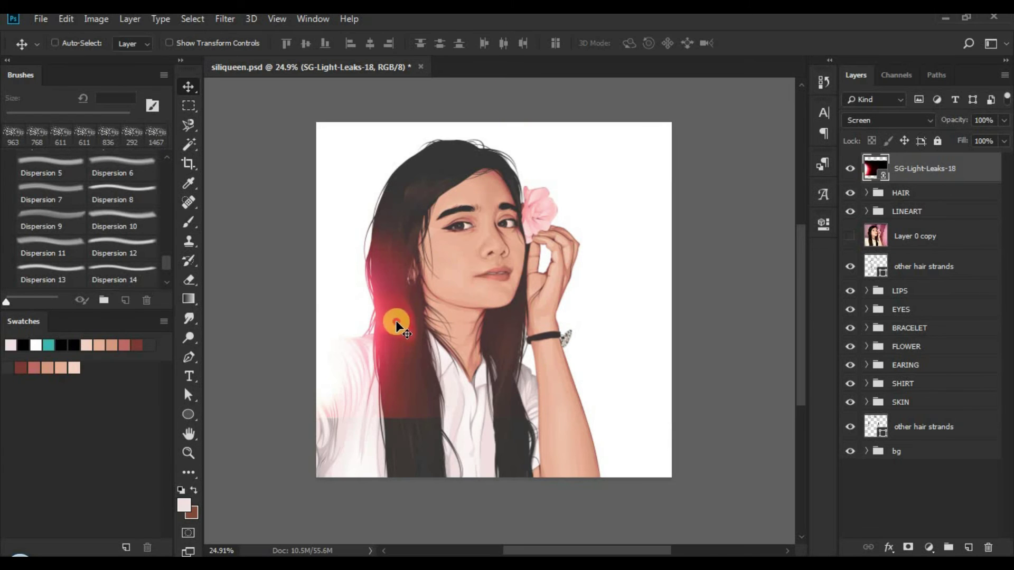
{"action": "left_click_drag", "start_coordinate": [396, 320], "coordinate": [397, 331]}
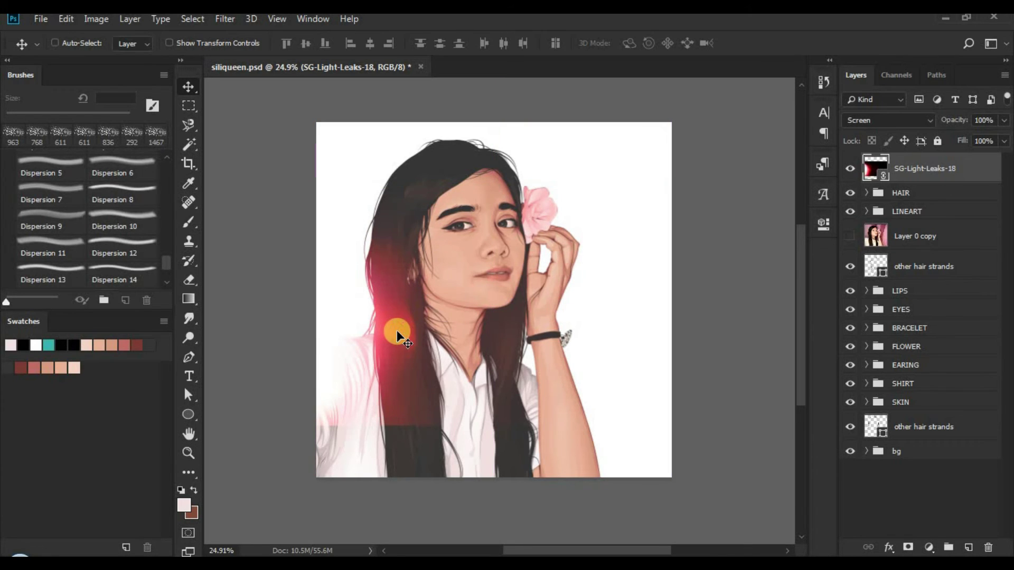
{"action": "left_click", "coordinate": [858, 530]}
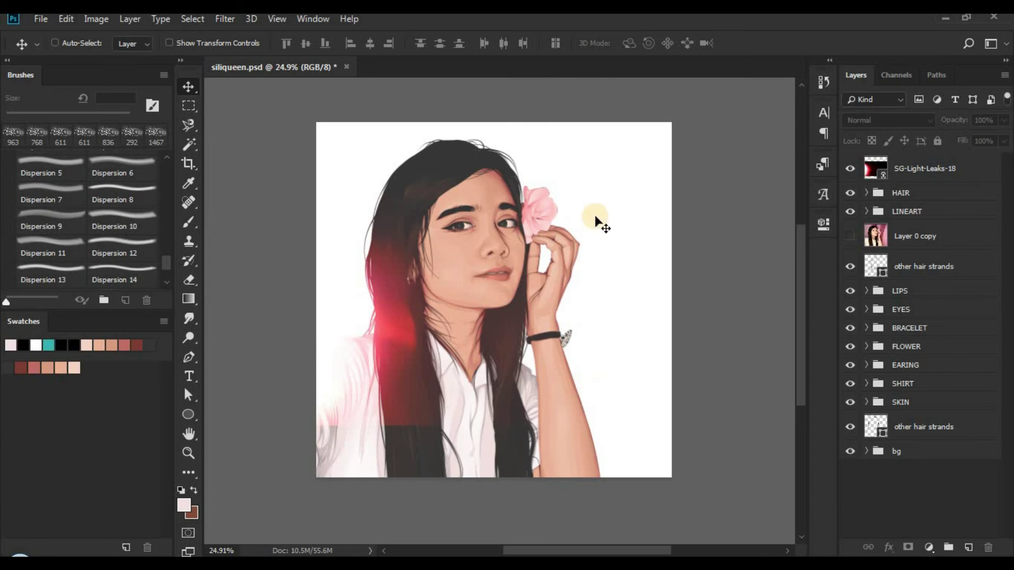
- Crop the canvas narrower to roughly 23 inches wide
{"action": "left_click", "coordinate": [188, 165]}
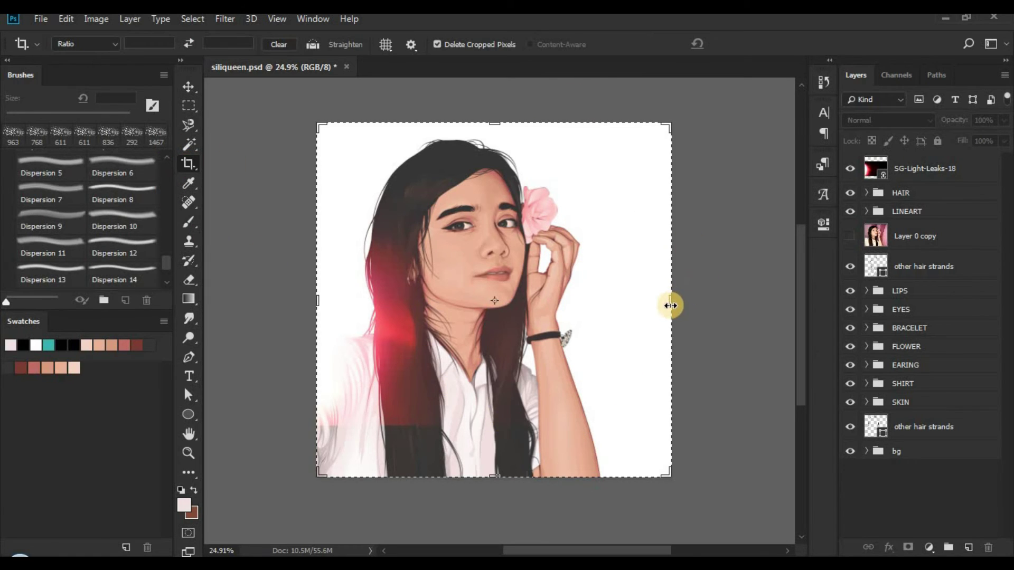
{"action": "left_click_drag", "start_coordinate": [671, 302], "coordinate": [641, 315]}
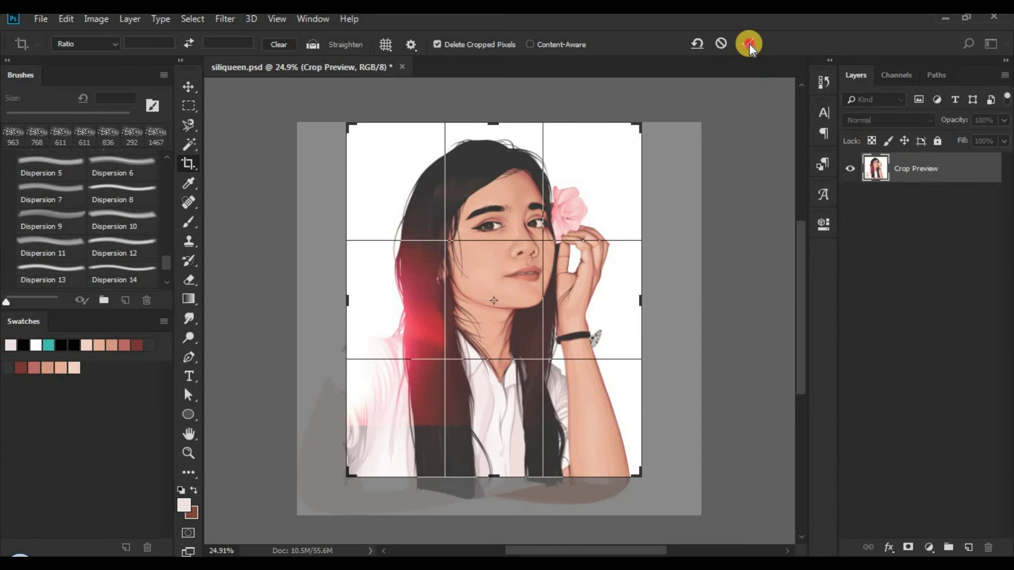
{"action": "left_click", "coordinate": [746, 44]}
- Zoom in on the cropped portrait and select the SG-Light-Leaks-18 layer
{"action": "key", "text": "z"}
{"action": "mouse_move", "coordinate": [527, 181]}
{"action": "left_mouse_down"}
{"action": "mouse_move", "coordinate": [516, 277]}
{"action": "mouse_move", "coordinate": [531, 280]}
{"action": "left_mouse_up"}
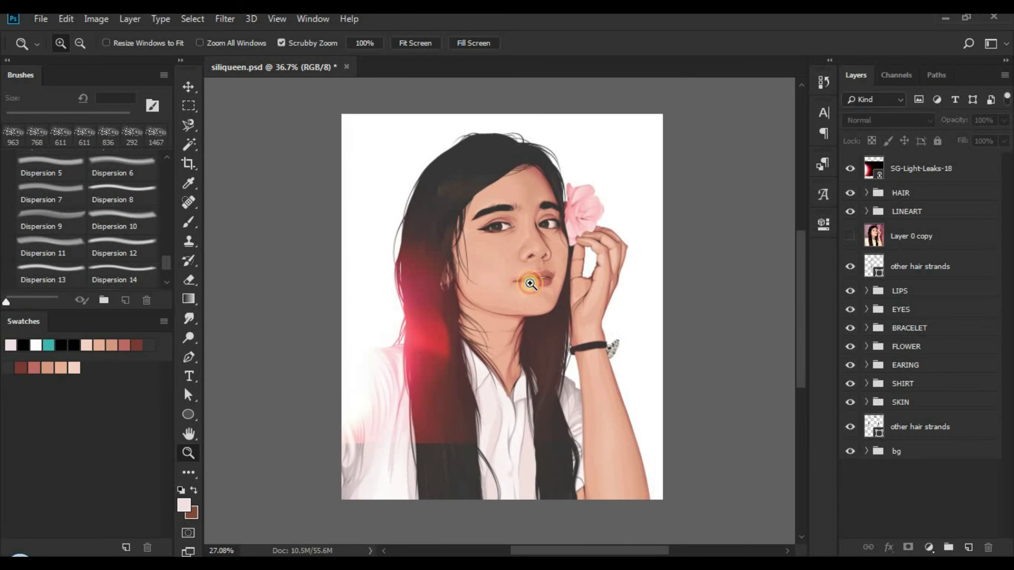
{"action": "mouse_move", "coordinate": [555, 201]}
{"action": "left_mouse_down"}
{"action": "mouse_move", "coordinate": [565, 197]}
{"action": "mouse_move", "coordinate": [543, 199]}
{"action": "left_mouse_up"}
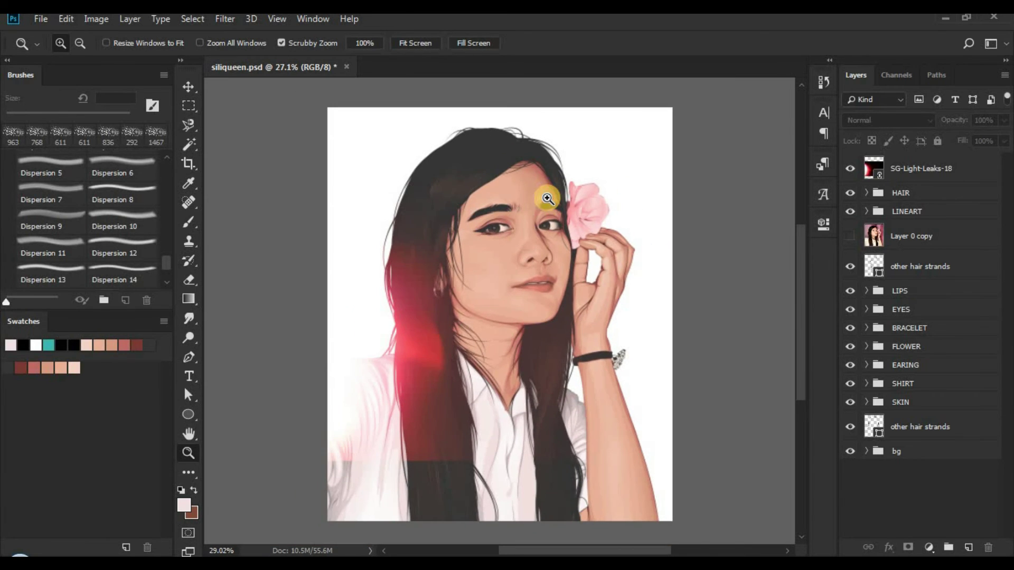
{"action": "left_click", "coordinate": [896, 167]}
{"action": "left_click", "coordinate": [434, 431]}
{"action": "scroll", "coordinate": [434, 431], "scroll_direction": "down", "scroll_amount": 2}
- Scale the light leak up to about 74% and nudge it slightly right
{"action": "key", "text": "ctrl+t"}
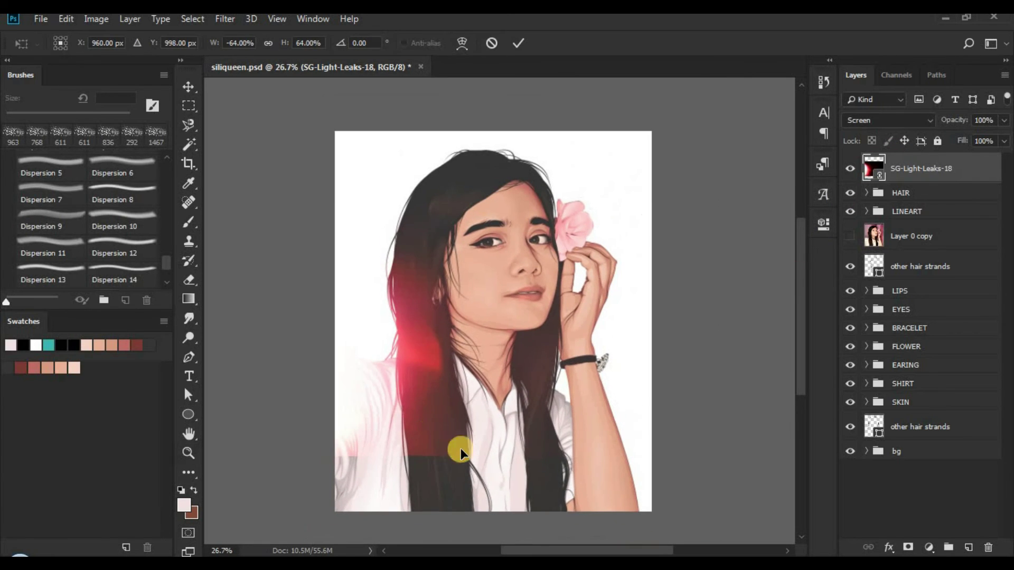
{"action": "left_click_drag", "start_coordinate": [712, 201], "coordinate": [746, 181]}
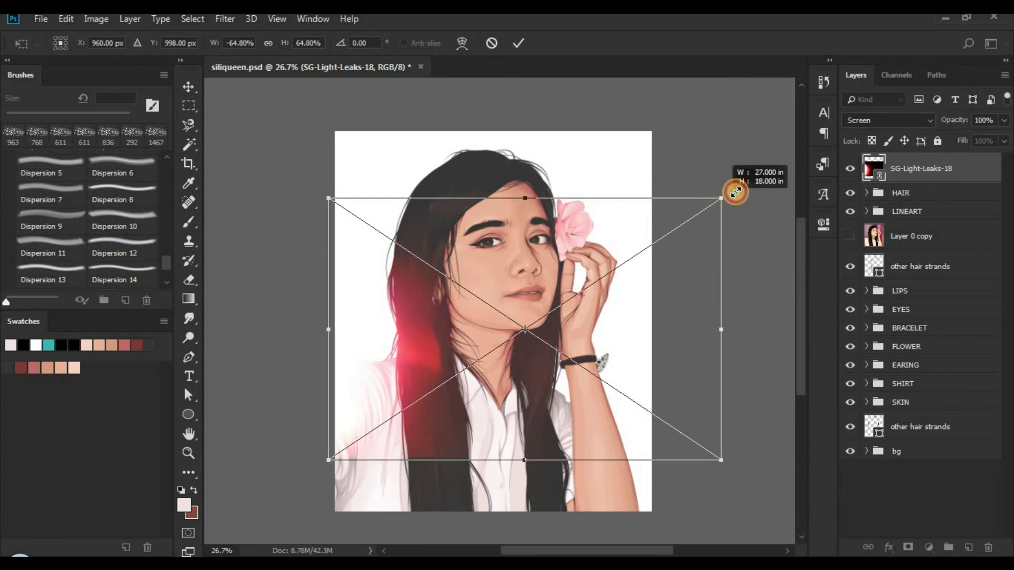
{"action": "left_click_drag", "start_coordinate": [518, 390], "coordinate": [526, 390]}
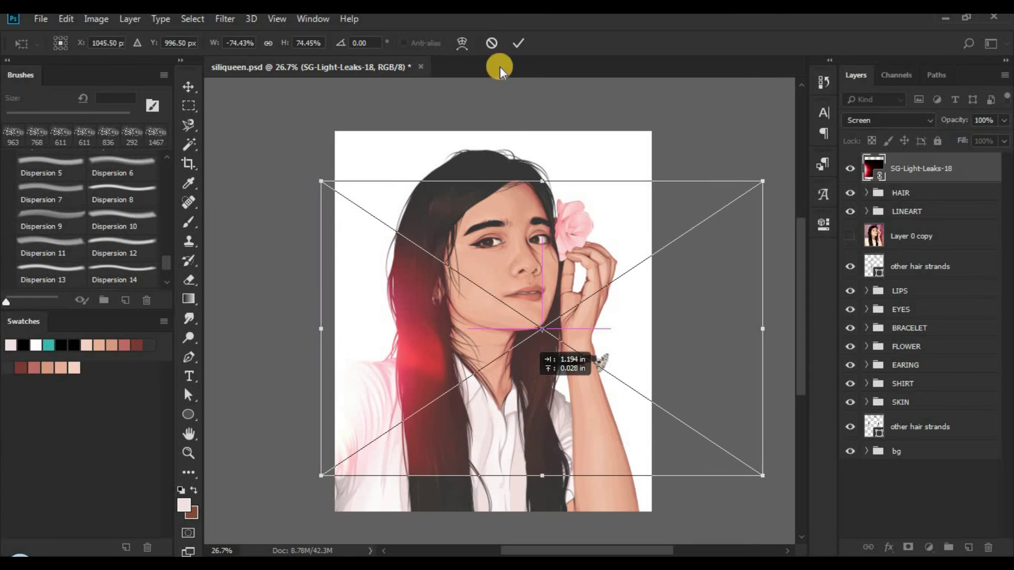
{"action": "left_click", "coordinate": [519, 43]}
{"action": "key", "text": "z"}
{"action": "scroll", "coordinate": [489, 345], "scroll_direction": "down", "scroll_amount": 2}
{"action": "scroll", "coordinate": [380, 403], "scroll_direction": "up", "scroll_amount": 2}
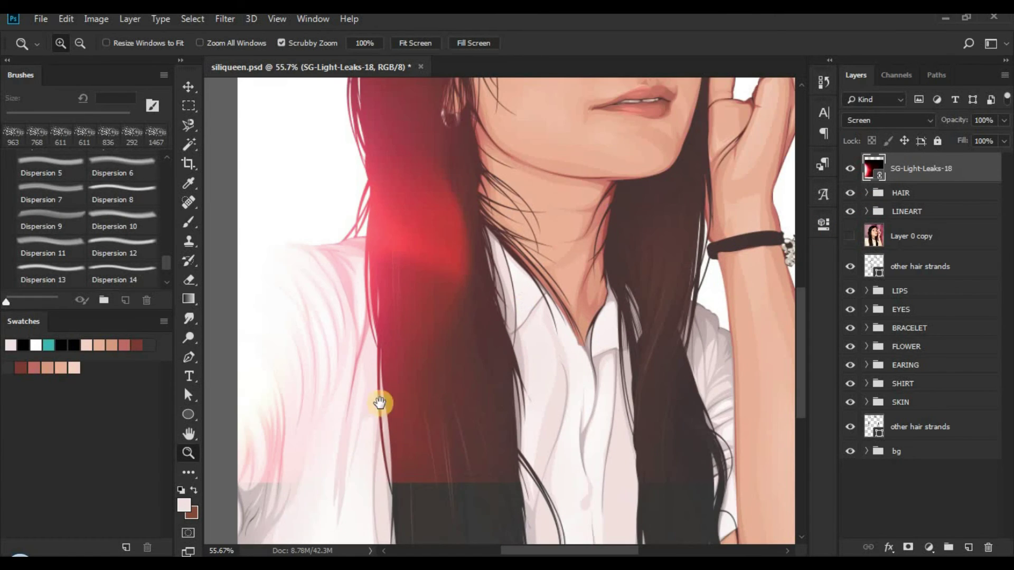
{"action": "scroll", "coordinate": [380, 403], "scroll_direction": "up", "scroll_amount": 1}
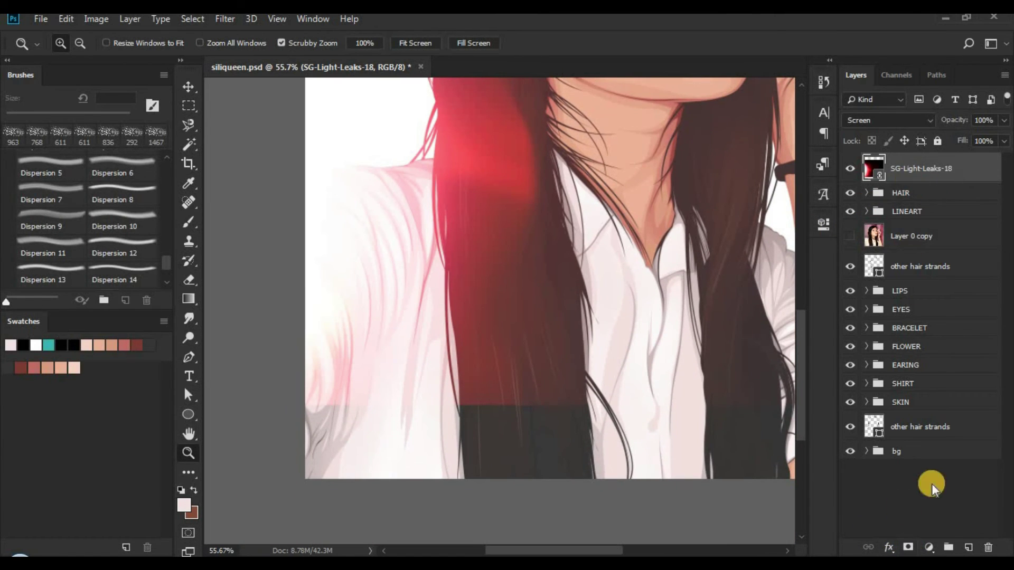
- Add a layer mask to the light leak and set a Soft Round Pressure brush at 11% opacity, 55% flow
{"action": "left_click", "coordinate": [908, 548]}
{"action": "key", "text": "b"}
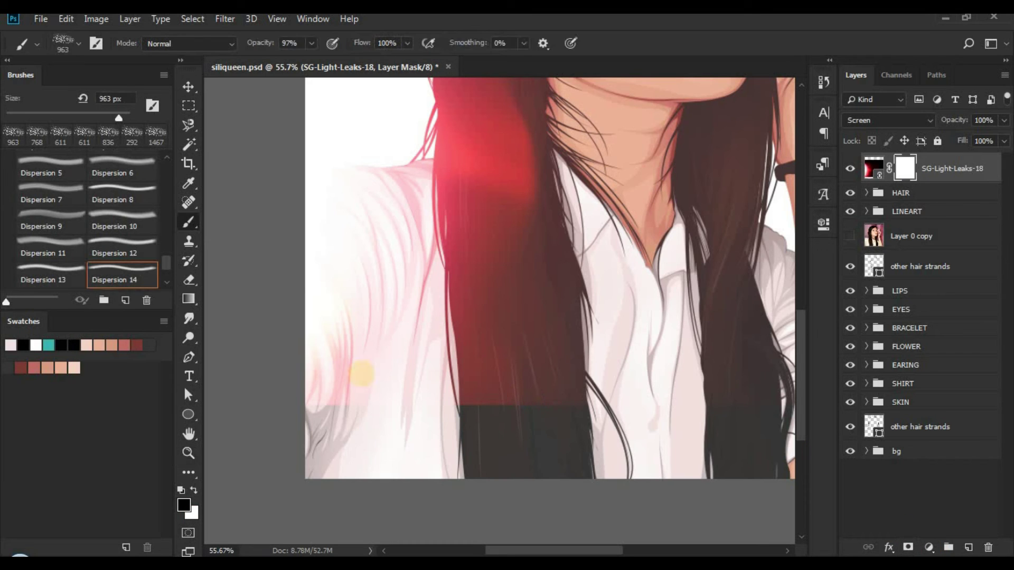
{"action": "left_click_drag", "start_coordinate": [165, 259], "coordinate": [168, 164]}
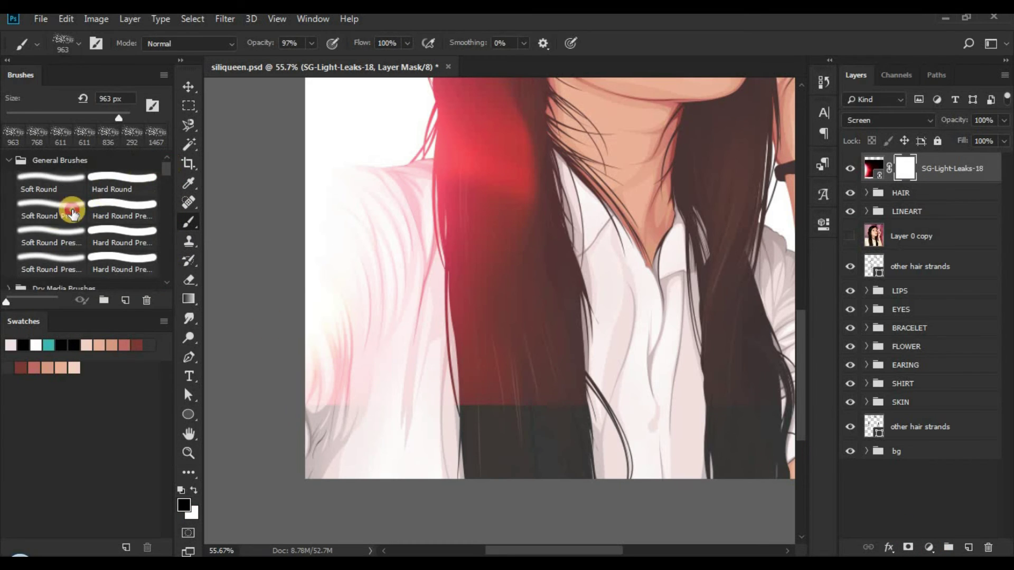
{"action": "left_click", "coordinate": [50, 214]}
{"action": "left_click_drag", "start_coordinate": [261, 42], "coordinate": [237, 41]}
{"action": "double_click", "coordinate": [388, 43]}
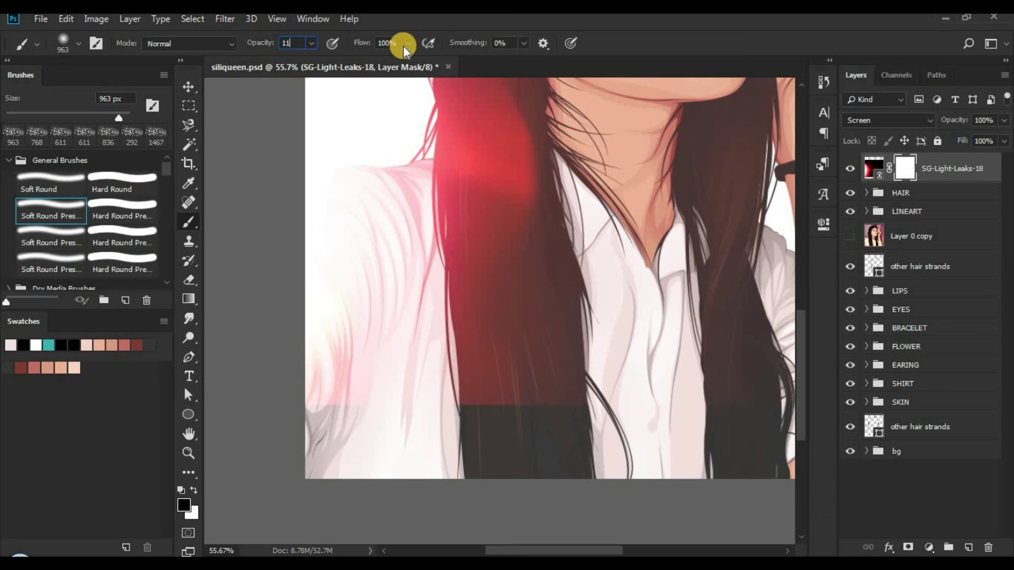
{"action": "type", "text": "55"}
{"action": "key", "text": "Return"}
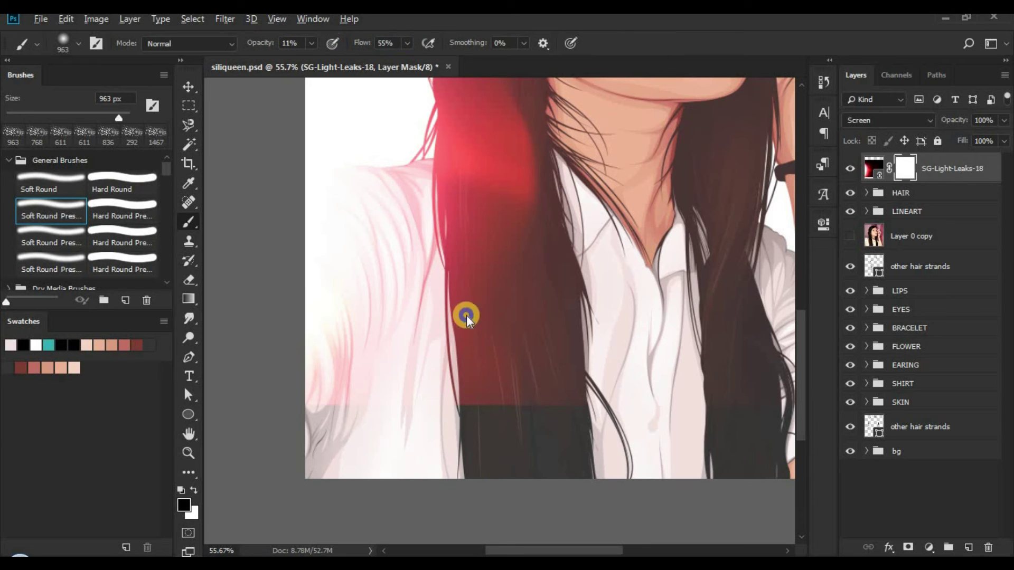
{"action": "left_click_drag", "start_coordinate": [469, 422], "coordinate": [432, 411]}
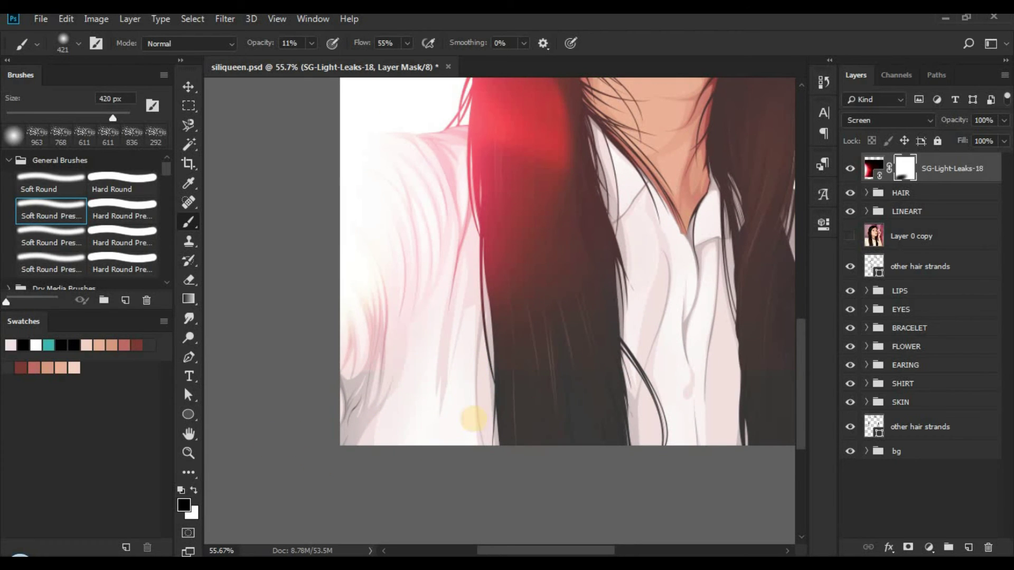
- Save the document, then zoom between the hair and the full portrait to review the masked glow
{"action": "key", "text": "ctrl+s"}
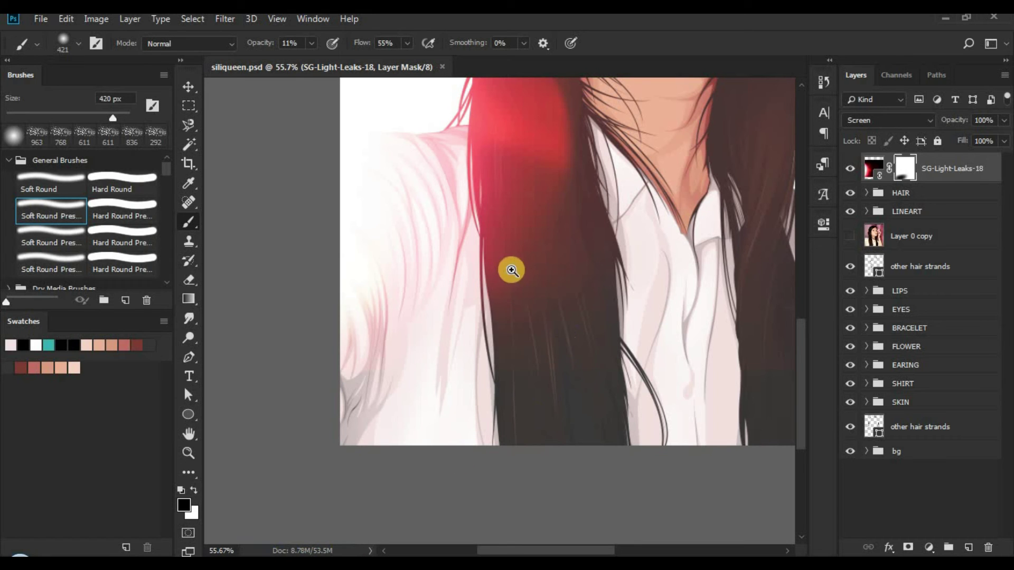
{"action": "key", "text": "z"}
{"action": "mouse_move", "coordinate": [653, 340]}
{"action": "left_mouse_down"}
{"action": "mouse_move", "coordinate": [629, 339]}
{"action": "mouse_move", "coordinate": [597, 385]}
{"action": "mouse_move", "coordinate": [630, 397]}
{"action": "left_mouse_up"}
{"action": "key", "text": "b"}
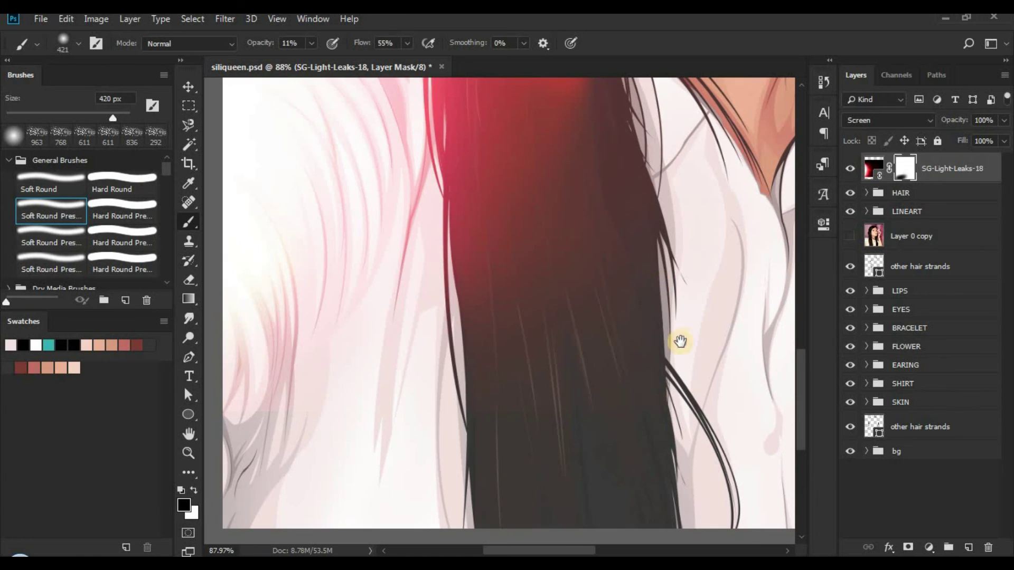
{"action": "left_click_drag", "start_coordinate": [678, 342], "coordinate": [824, 266]}
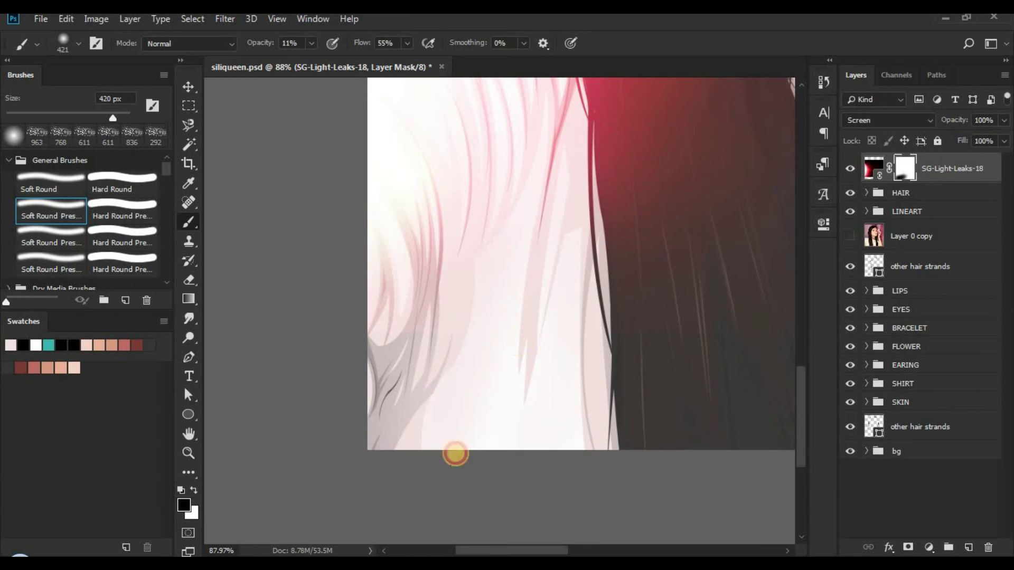
{"action": "key", "text": "z"}
{"action": "left_click_drag", "start_coordinate": [546, 370], "coordinate": [595, 338]}
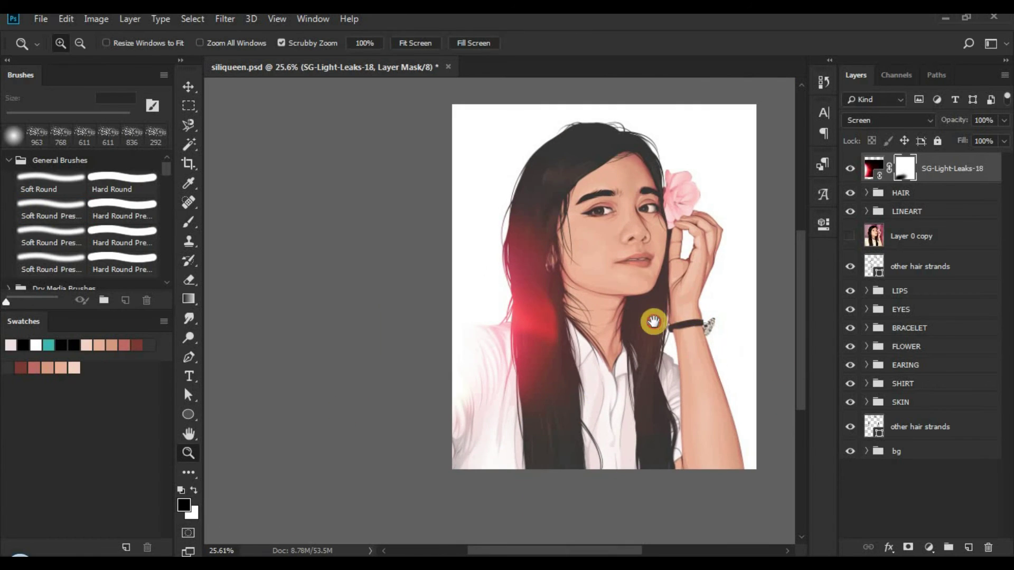
{"action": "mouse_move", "coordinate": [525, 262]}
{"action": "left_mouse_down"}
{"action": "mouse_move", "coordinate": [538, 244]}
{"action": "mouse_move", "coordinate": [525, 247]}
{"action": "mouse_move", "coordinate": [615, 340]}
{"action": "left_mouse_up"}
{"action": "key", "text": "b"}
{"action": "key", "text": "z"}
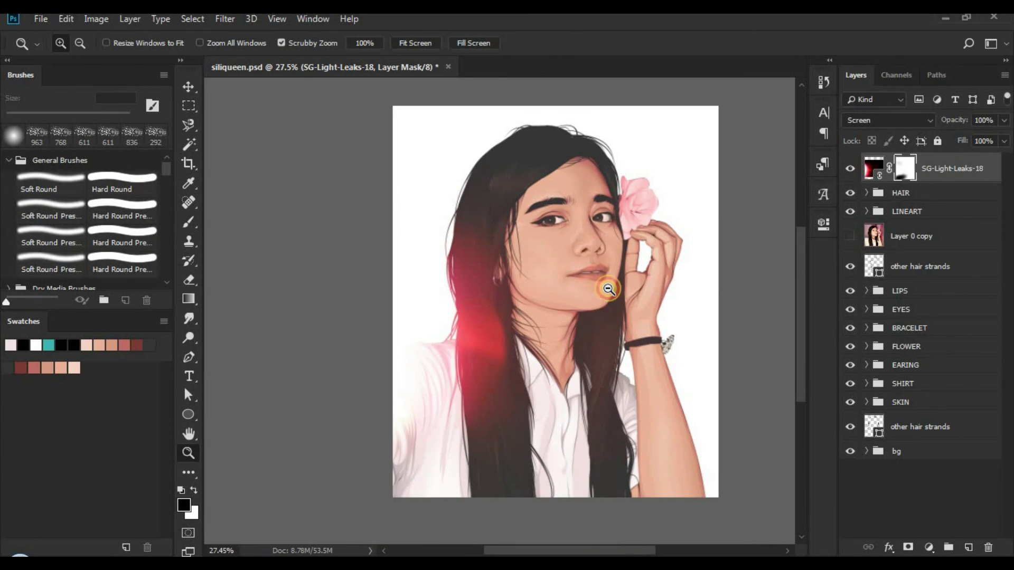
{"action": "mouse_move", "coordinate": [607, 290]}
{"action": "left_mouse_down"}
{"action": "mouse_move", "coordinate": [589, 301]}
{"action": "mouse_move", "coordinate": [552, 254]}
{"action": "left_mouse_up"}
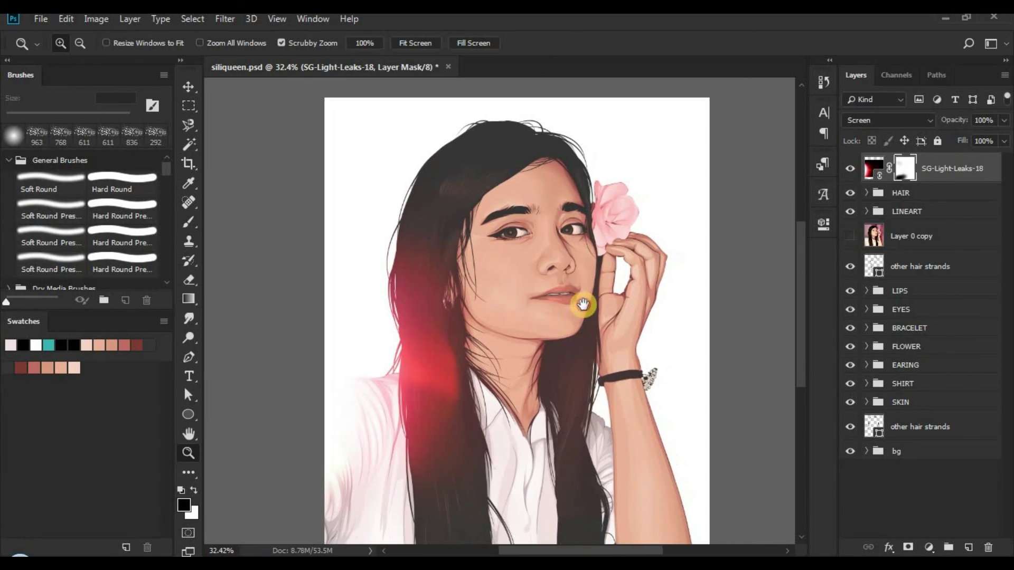
- Expand the bg group, select its Color Fill 1 layer, and bring up the fx effects menu
{"action": "left_click", "coordinate": [878, 453]}
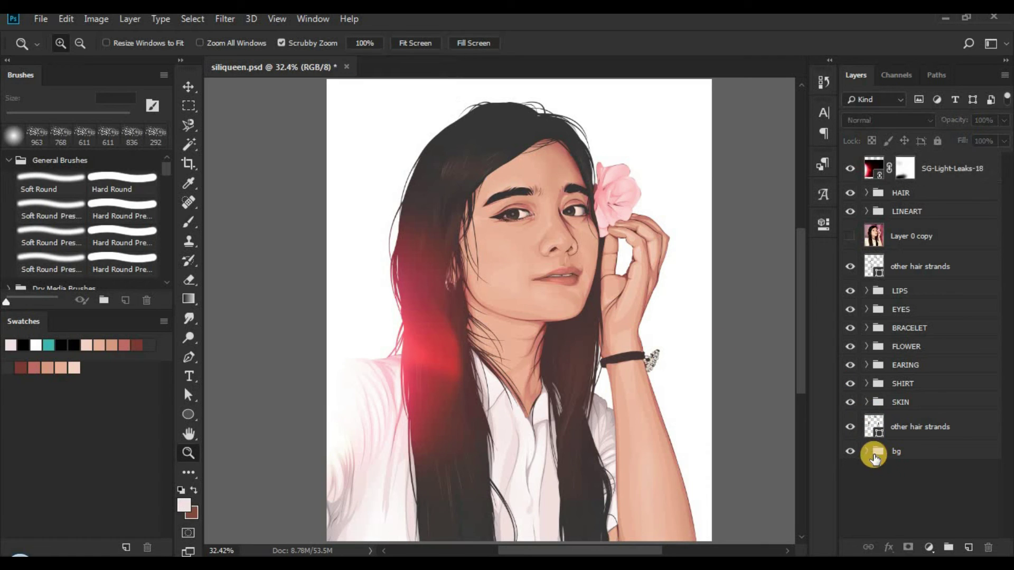
{"action": "left_click", "coordinate": [866, 452]}
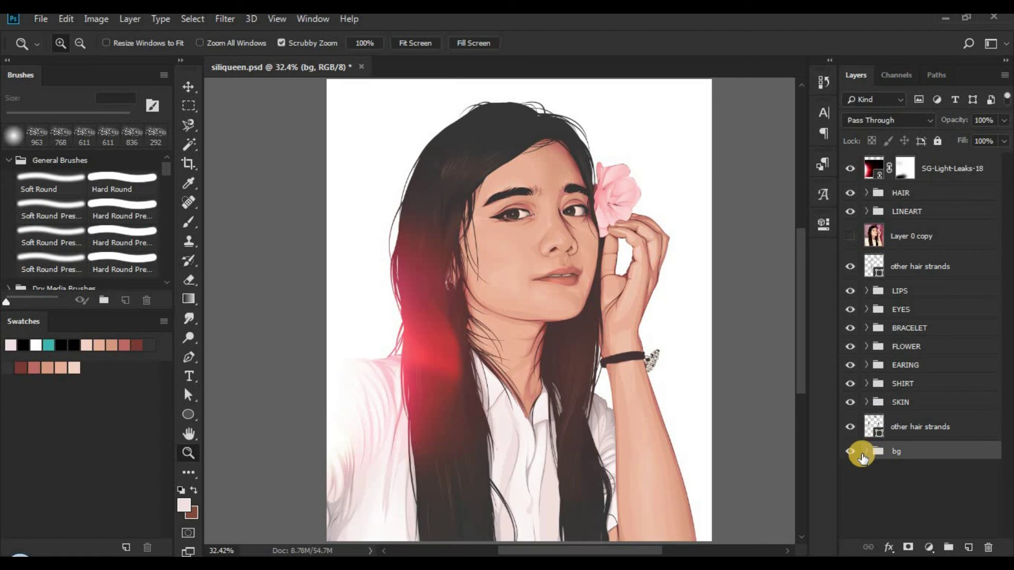
{"action": "left_click", "coordinate": [944, 195]}
{"action": "left_click", "coordinate": [925, 403], "text": "shift"}
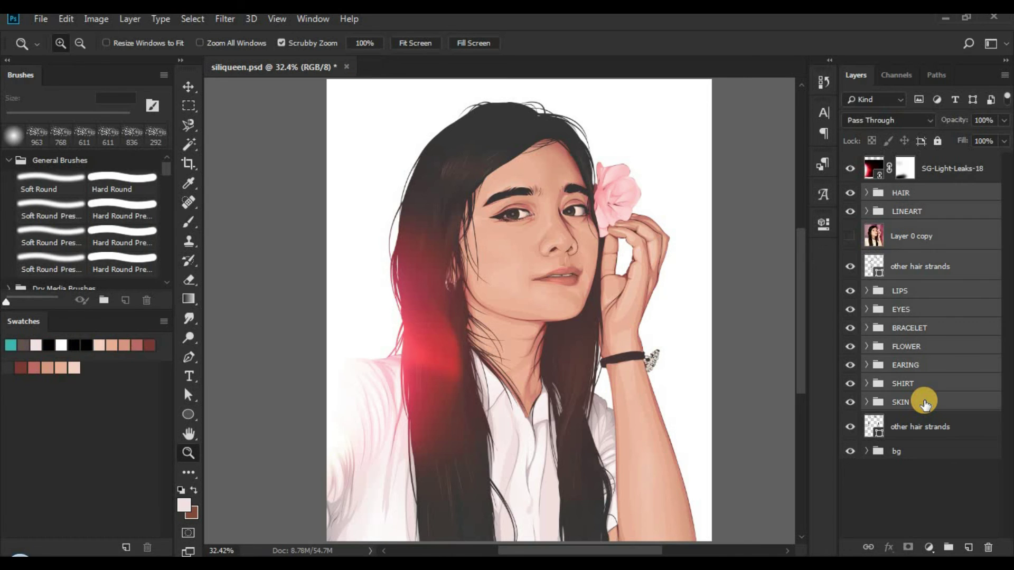
{"action": "left_click", "coordinate": [920, 486]}
{"action": "left_click_drag", "start_coordinate": [594, 353], "coordinate": [582, 302]}
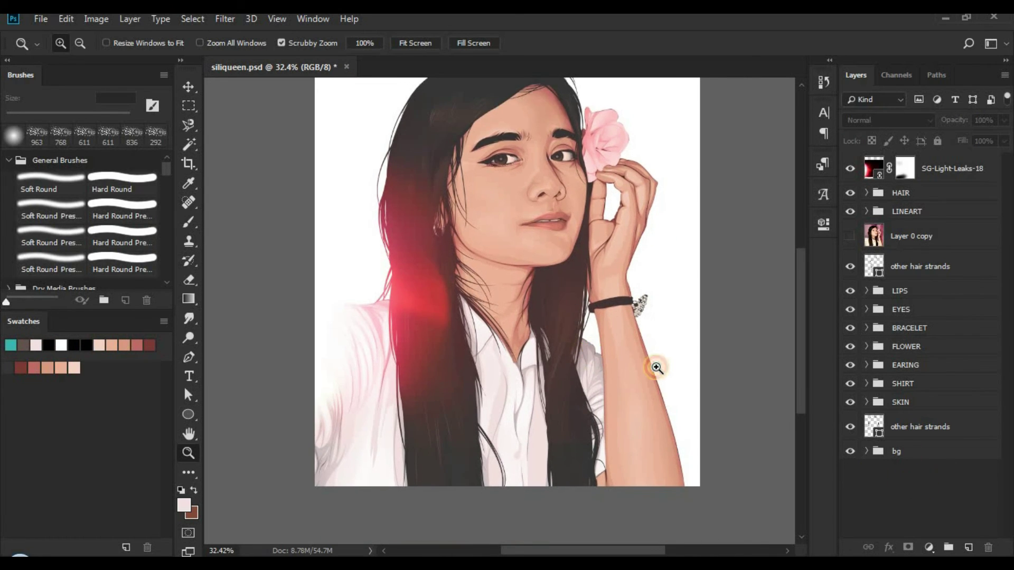
{"action": "left_click", "coordinate": [868, 452]}
{"action": "left_click", "coordinate": [868, 452]}
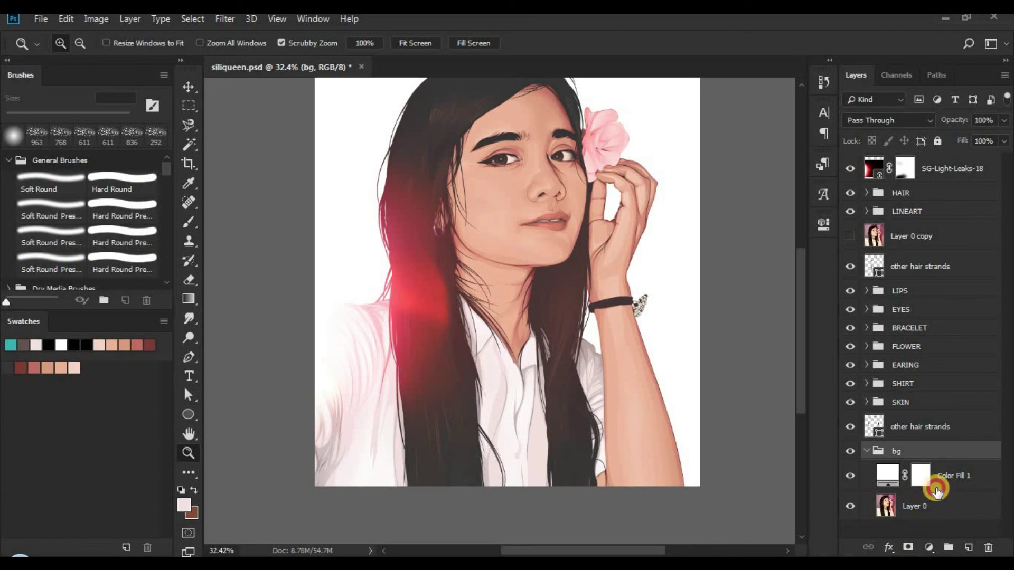
{"action": "left_click", "coordinate": [929, 485]}
{"action": "left_click", "coordinate": [891, 549]}
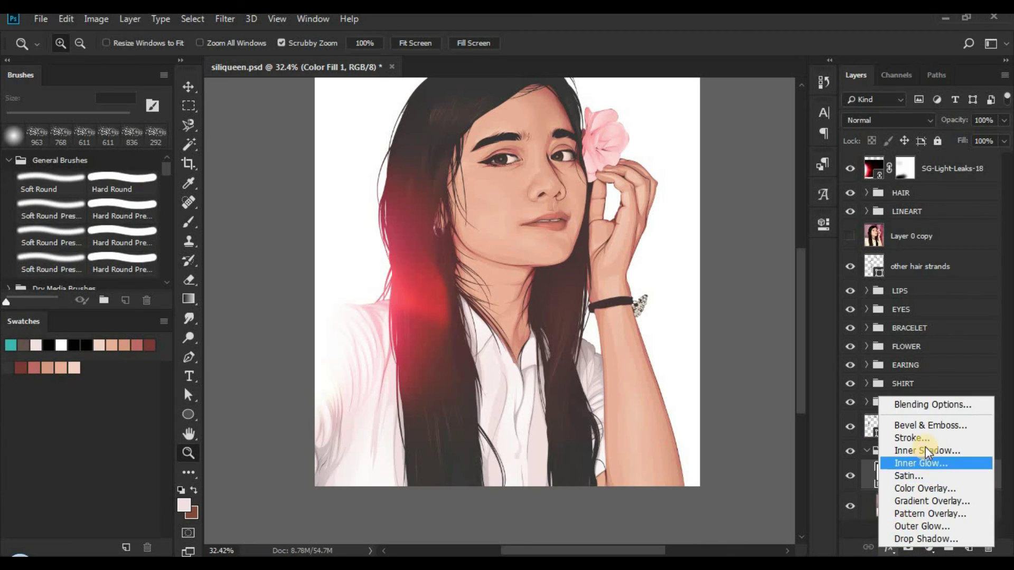
- Add a Gradient Overlay to Color Fill 1 and set the gradient's left stop to white
{"action": "left_click", "coordinate": [693, 437]}
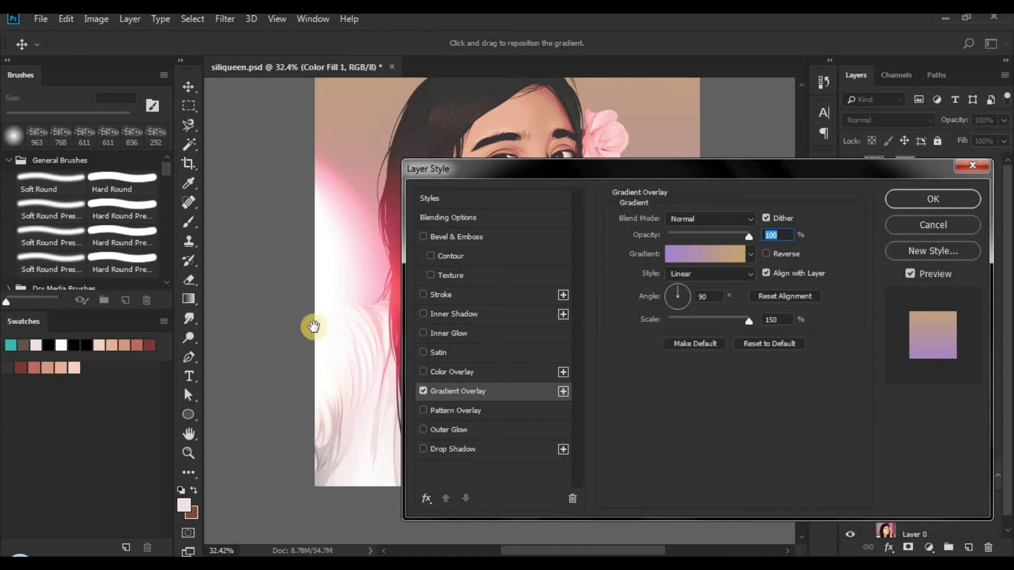
{"action": "left_click_drag", "start_coordinate": [790, 169], "coordinate": [1011, 169]}
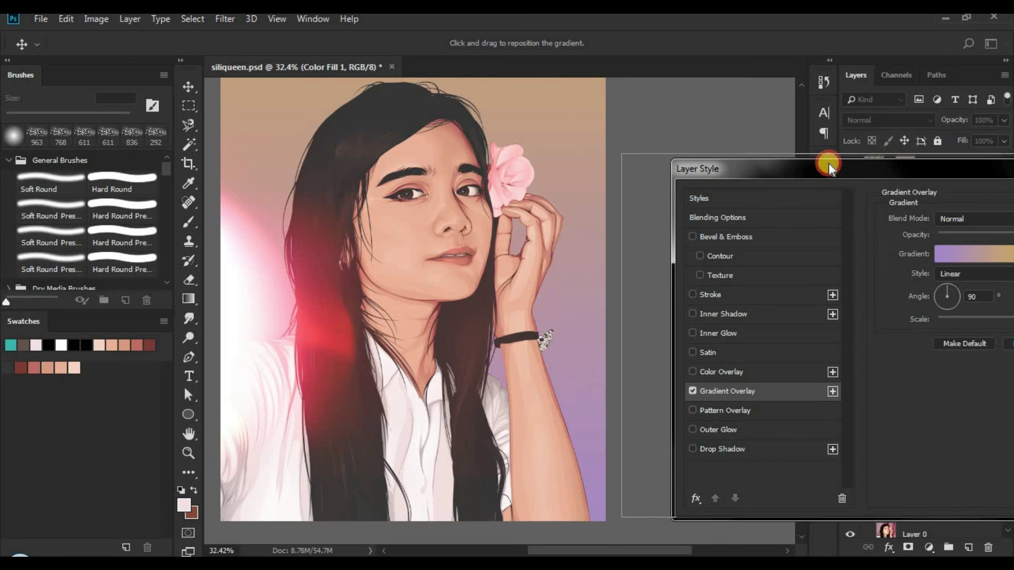
{"action": "left_click_drag", "start_coordinate": [904, 166], "coordinate": [848, 163]}
{"action": "left_click", "coordinate": [906, 248]}
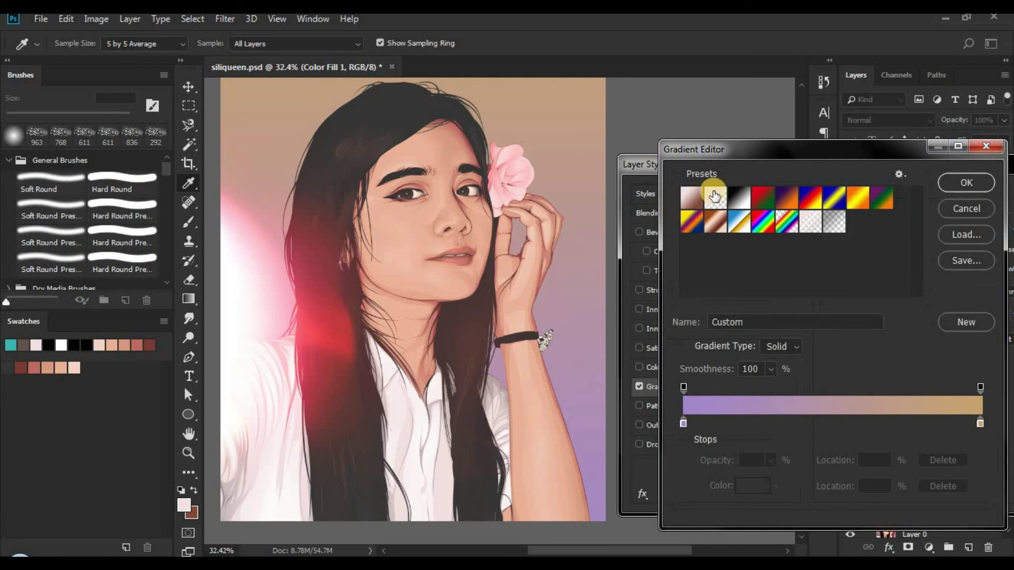
{"action": "double_click", "coordinate": [682, 424]}
{"action": "left_click_drag", "start_coordinate": [621, 247], "coordinate": [651, 242]}
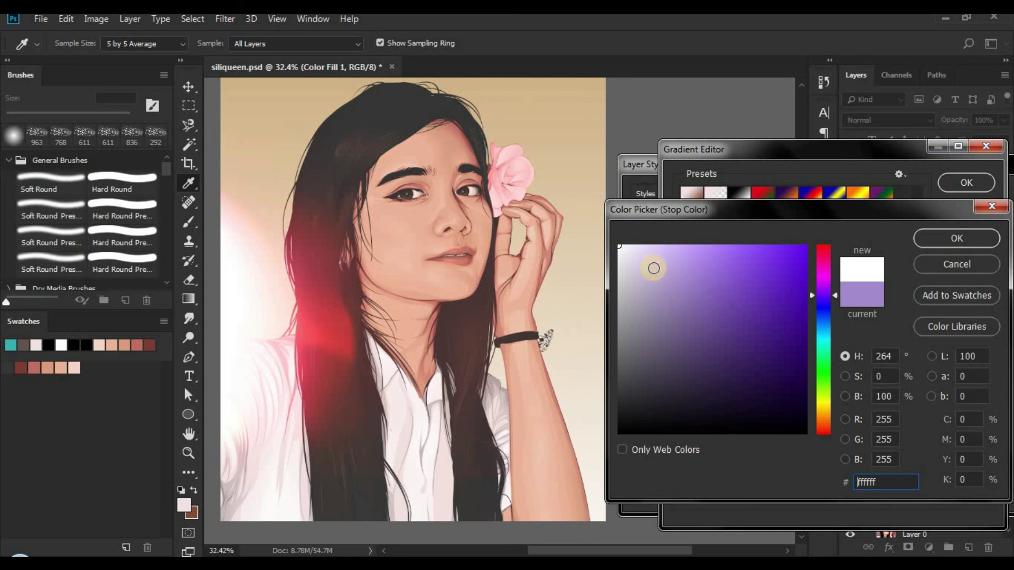
{"action": "left_click", "coordinate": [956, 242]}
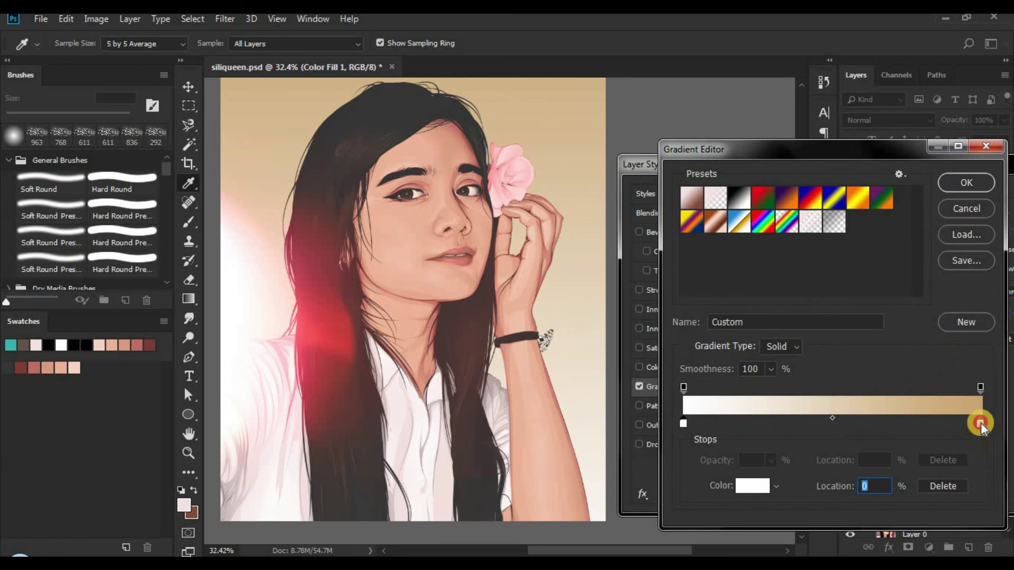
- Set the right gradient stop to pale beige and reverse the gradient so the light end is on top
{"action": "double_click", "coordinate": [981, 423]}
{"action": "mouse_move", "coordinate": [636, 261]}
{"action": "left_mouse_down"}
{"action": "mouse_move", "coordinate": [674, 253]}
{"action": "mouse_move", "coordinate": [657, 276]}
{"action": "left_mouse_up"}
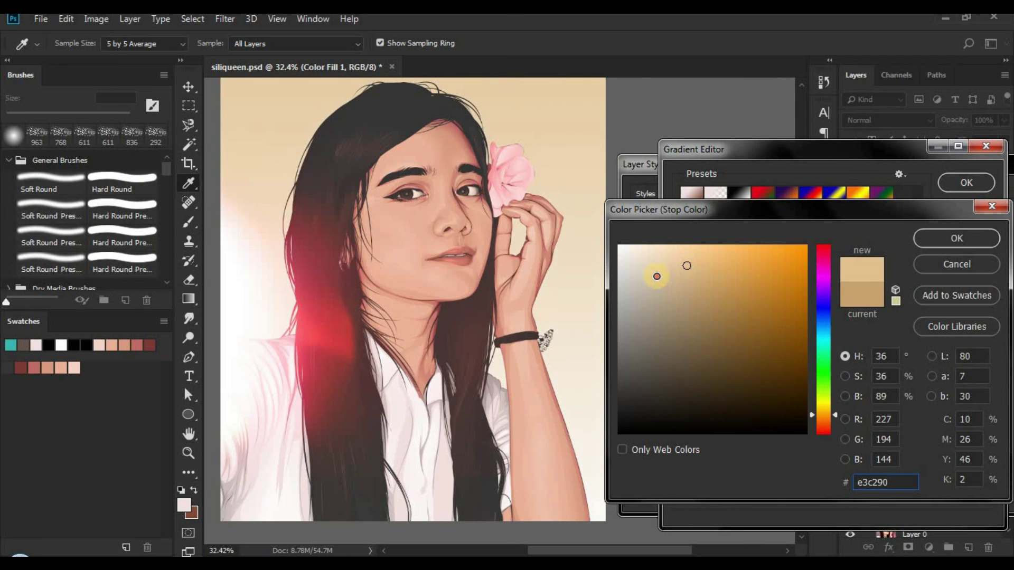
{"action": "left_click", "coordinate": [967, 240]}
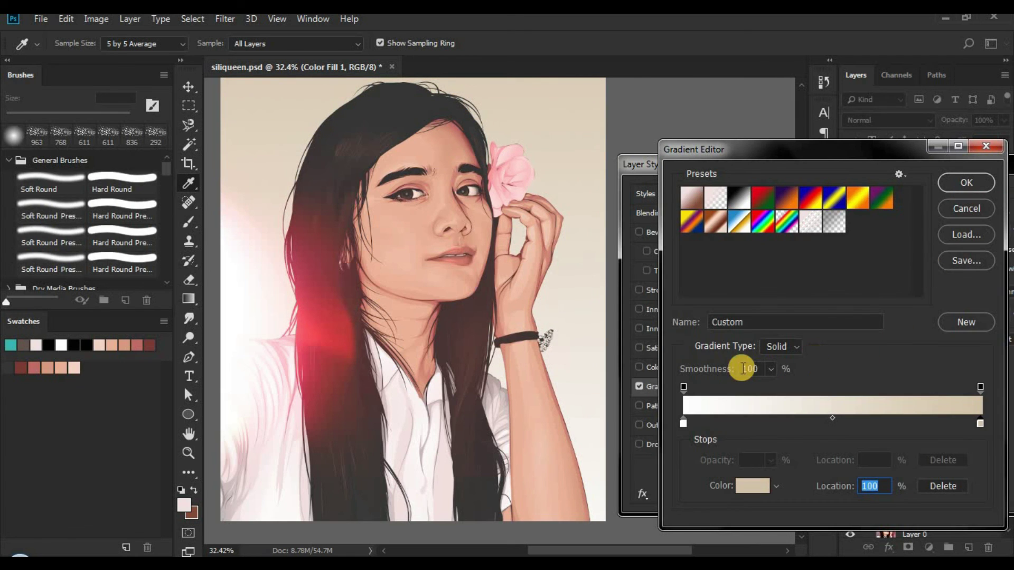
{"action": "left_click", "coordinate": [968, 184]}
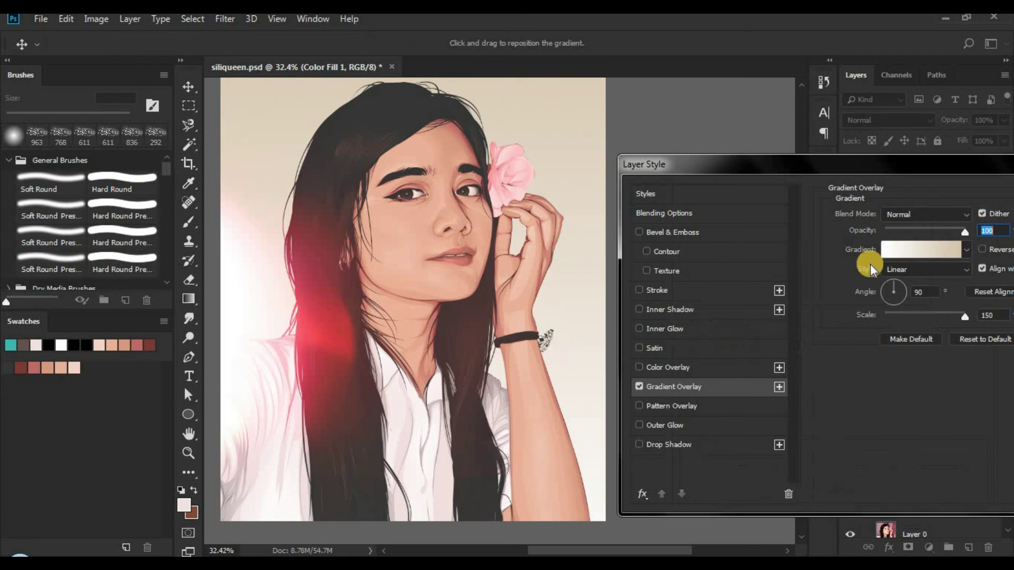
{"action": "left_click", "coordinate": [981, 248]}
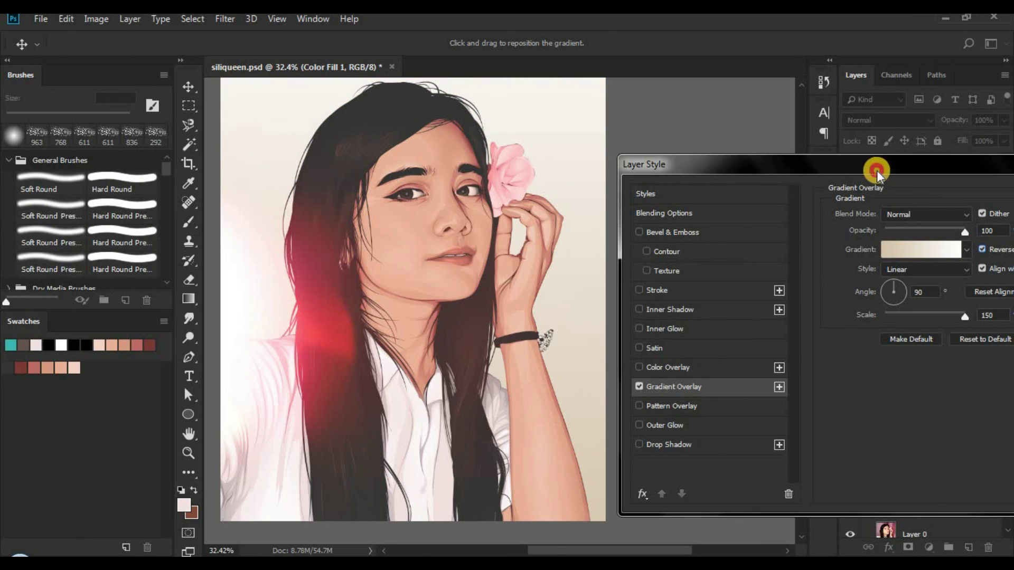
{"action": "mouse_move", "coordinate": [877, 171]}
{"action": "left_mouse_down"}
{"action": "mouse_move", "coordinate": [798, 176]}
{"action": "mouse_move", "coordinate": [892, 159]}
{"action": "left_mouse_up"}
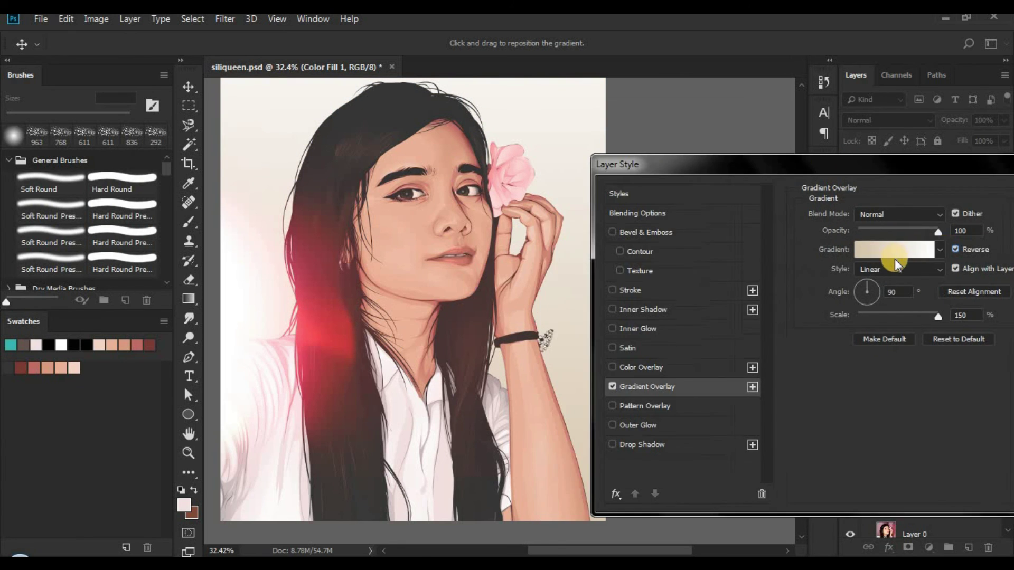
- Change the gradient's right stop to light gray (cdc6c6)
{"action": "left_click", "coordinate": [894, 258]}
{"action": "double_click", "coordinate": [980, 426]}
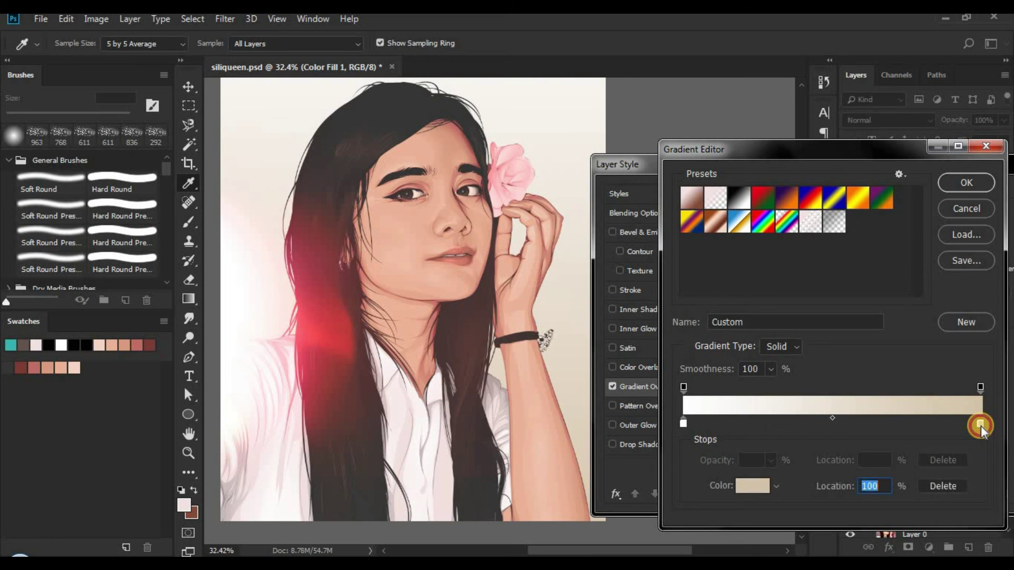
{"action": "left_click_drag", "start_coordinate": [84, 361], "coordinate": [13, 366]}
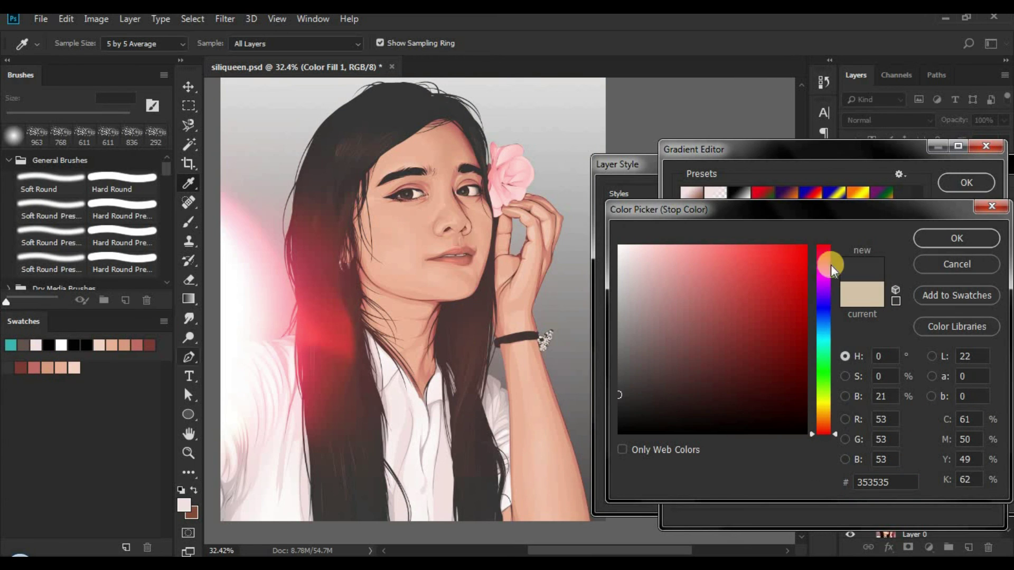
{"action": "left_click_drag", "start_coordinate": [623, 418], "coordinate": [624, 348]}
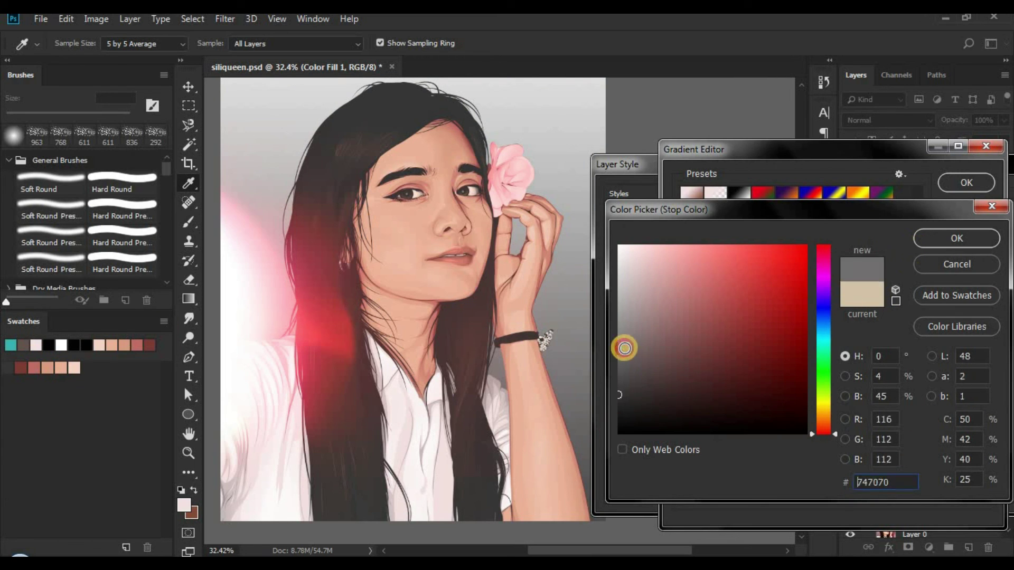
{"action": "left_click", "coordinate": [844, 395]}
{"action": "mouse_move", "coordinate": [824, 349]}
{"action": "left_mouse_down"}
{"action": "mouse_move", "coordinate": [832, 280]}
{"action": "mouse_move", "coordinate": [826, 328]}
{"action": "left_mouse_up"}
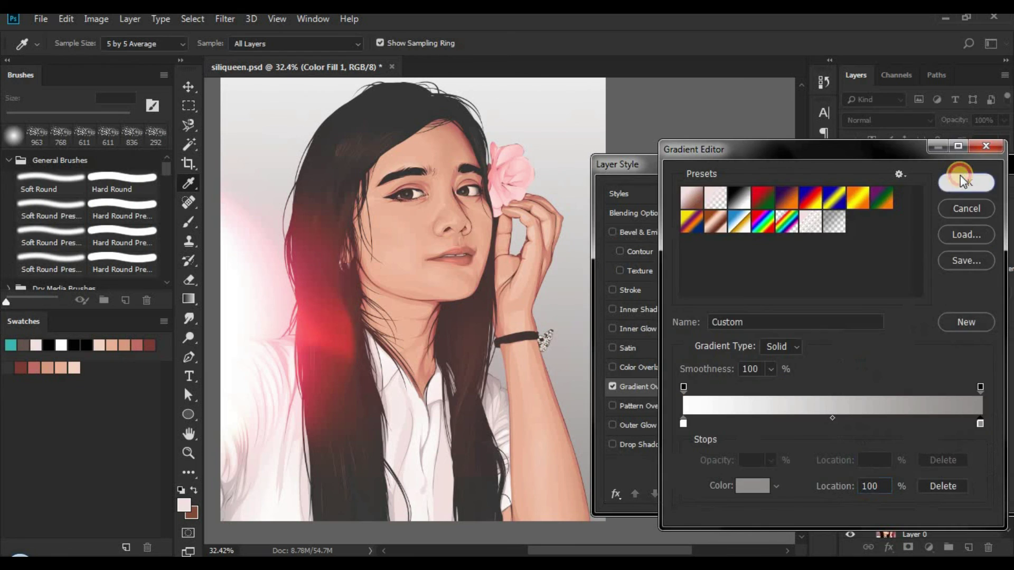
{"action": "left_click", "coordinate": [961, 176]}
- Apply the white-to-gray gradient overlay, zoom in to inspect the portrait, and save siliqueen.psd
{"action": "left_click", "coordinate": [977, 204]}
{"action": "key", "text": "z"}
{"action": "scroll", "coordinate": [565, 257], "scroll_direction": "down", "scroll_amount": 3}
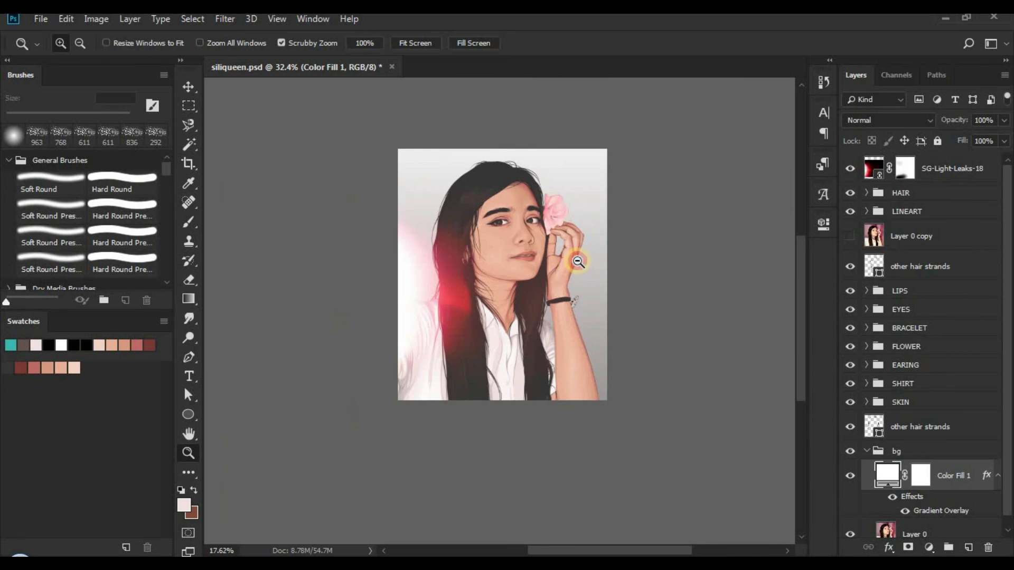
{"action": "scroll", "coordinate": [570, 263], "scroll_direction": "up", "scroll_amount": 2}
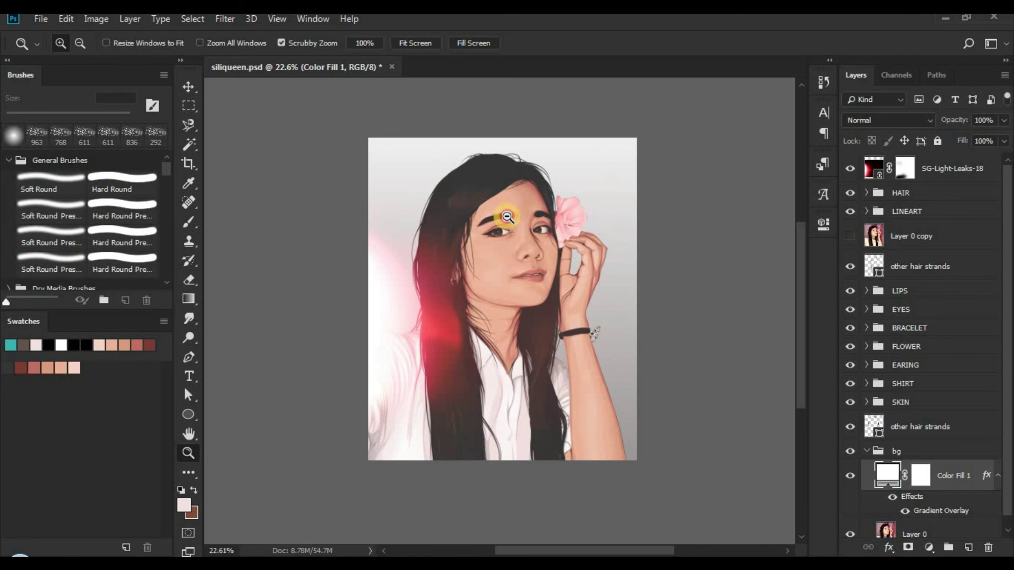
{"action": "left_click", "coordinate": [513, 217]}
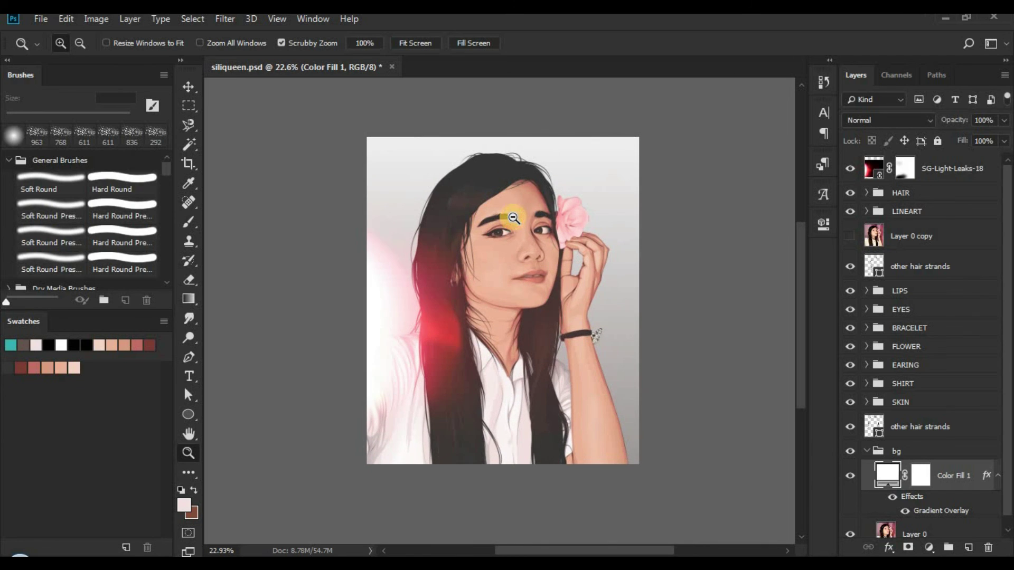
{"action": "scroll", "coordinate": [513, 217], "scroll_direction": "up", "scroll_amount": 1}
{"action": "scroll", "coordinate": [515, 219], "scroll_direction": "up", "scroll_amount": 1}
{"action": "scroll", "coordinate": [514, 219], "scroll_direction": "up", "scroll_amount": 1}
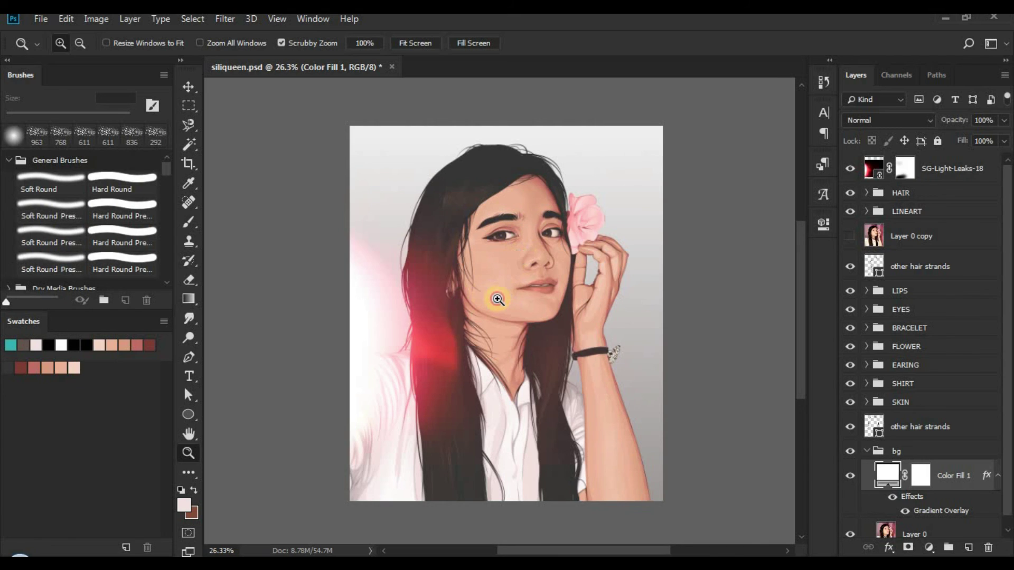
{"action": "left_click_drag", "start_coordinate": [499, 300], "coordinate": [498, 300]}
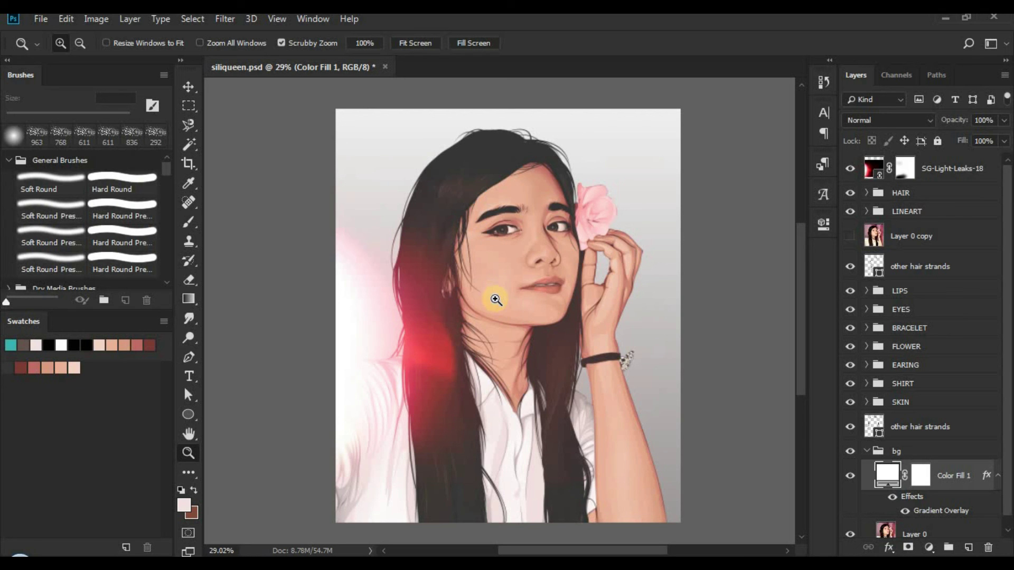
{"action": "key", "text": "ctrl+s"}
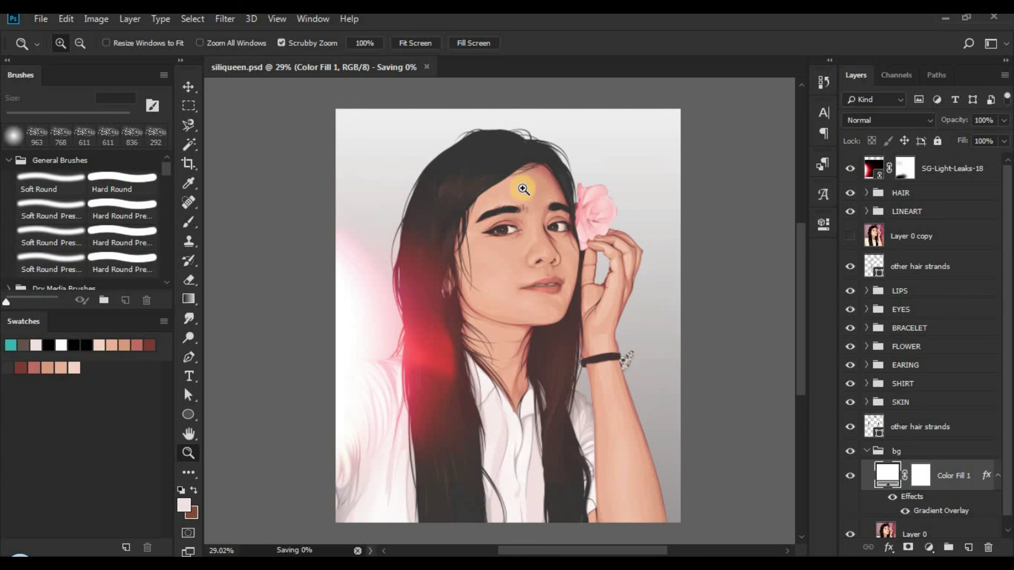